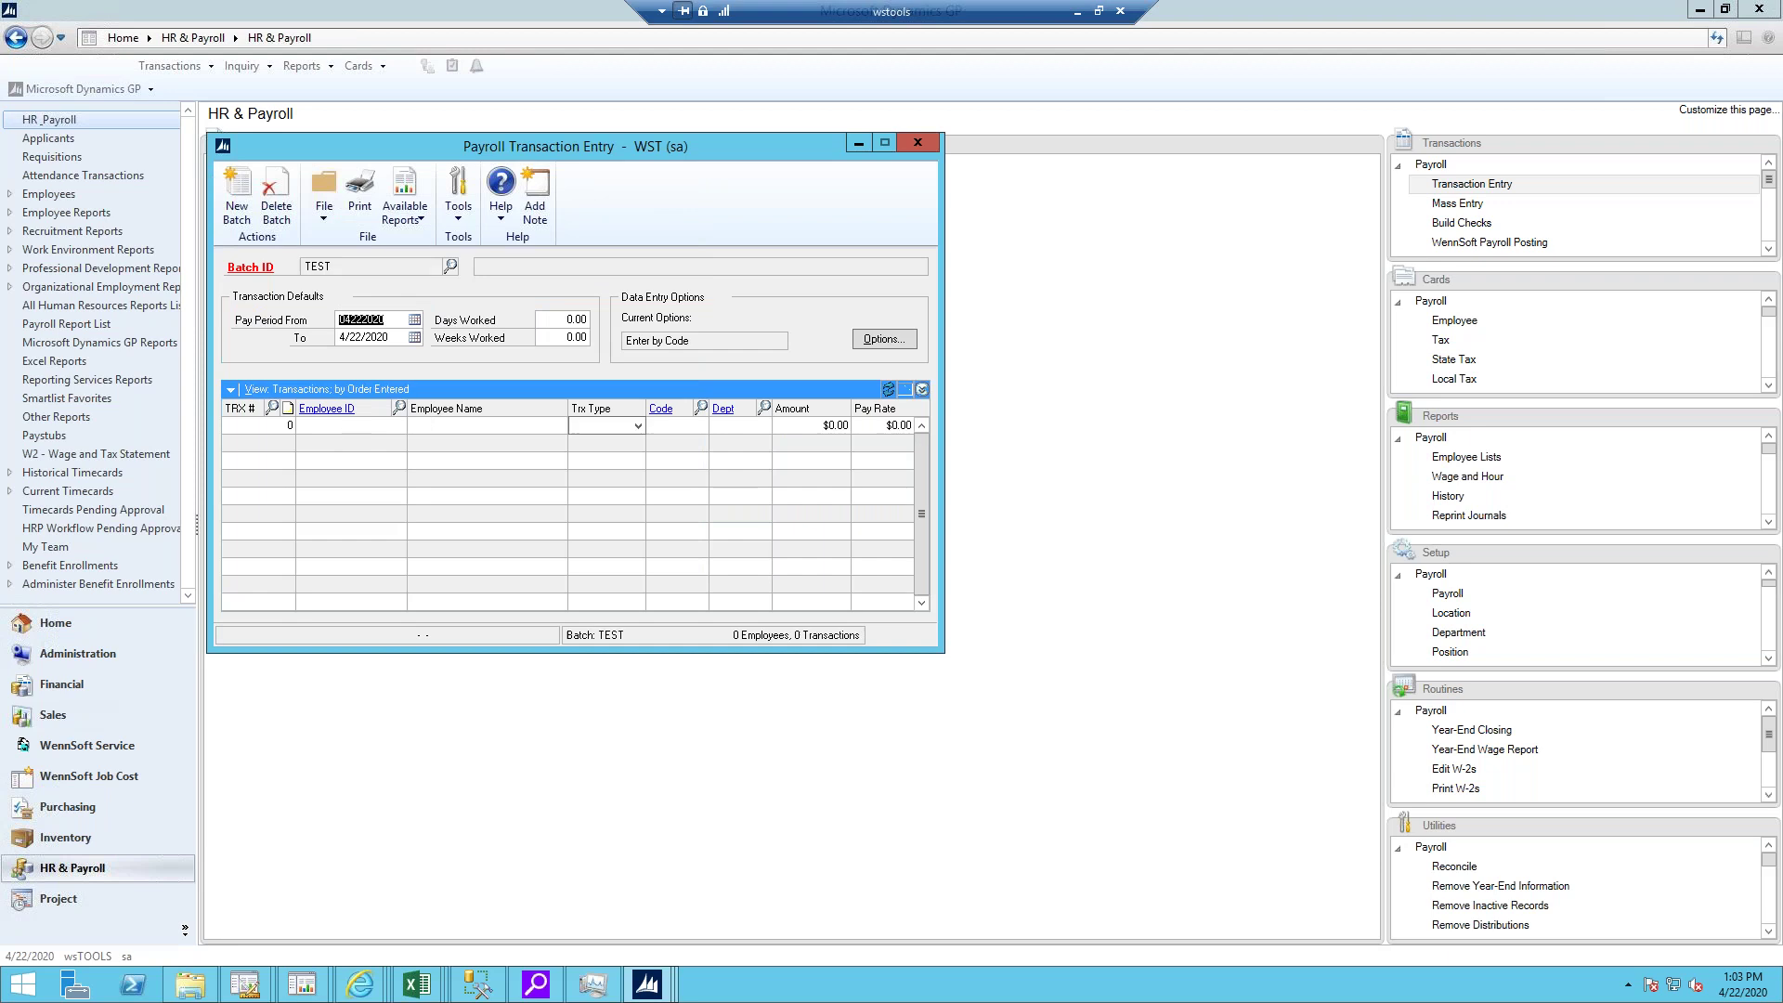
- Enter a pay code transaction with code HOUR and 40 hours for the first employee in the TEST batch
key("Tab")
type("ANG")
key("Tab")
double_click(322, 385)
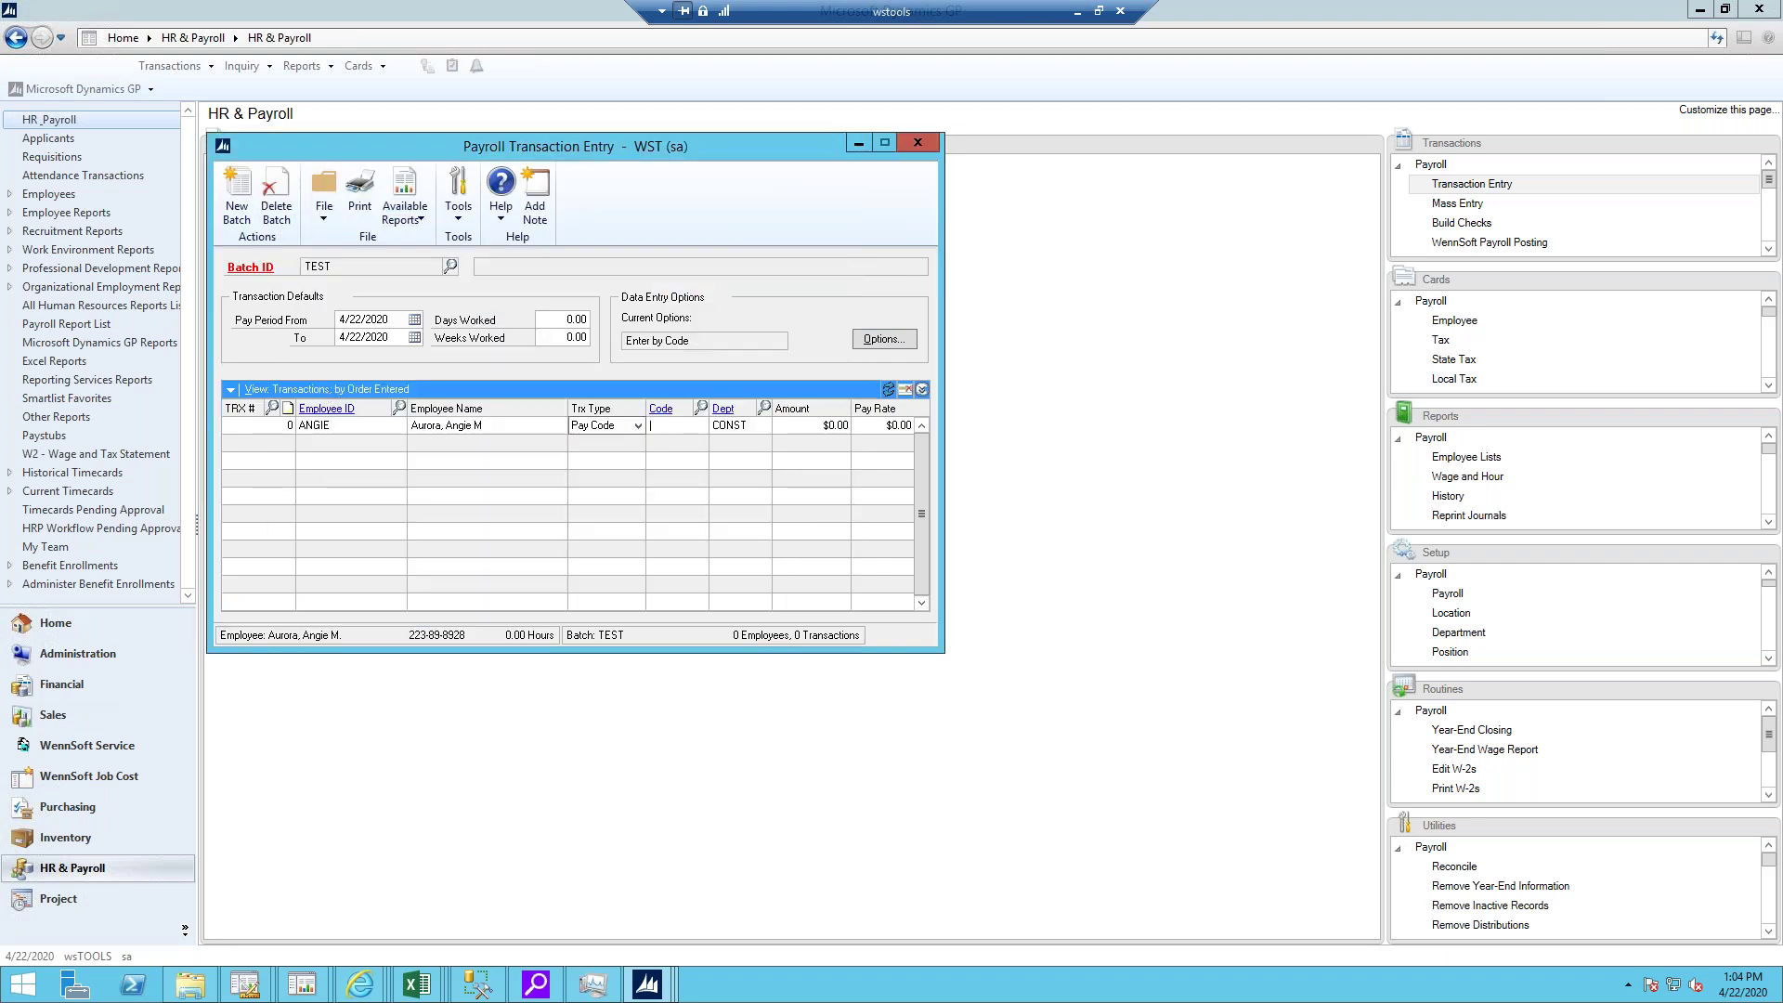
type("HOUR")
key("Tab")
key("Tab")
key("Tab")
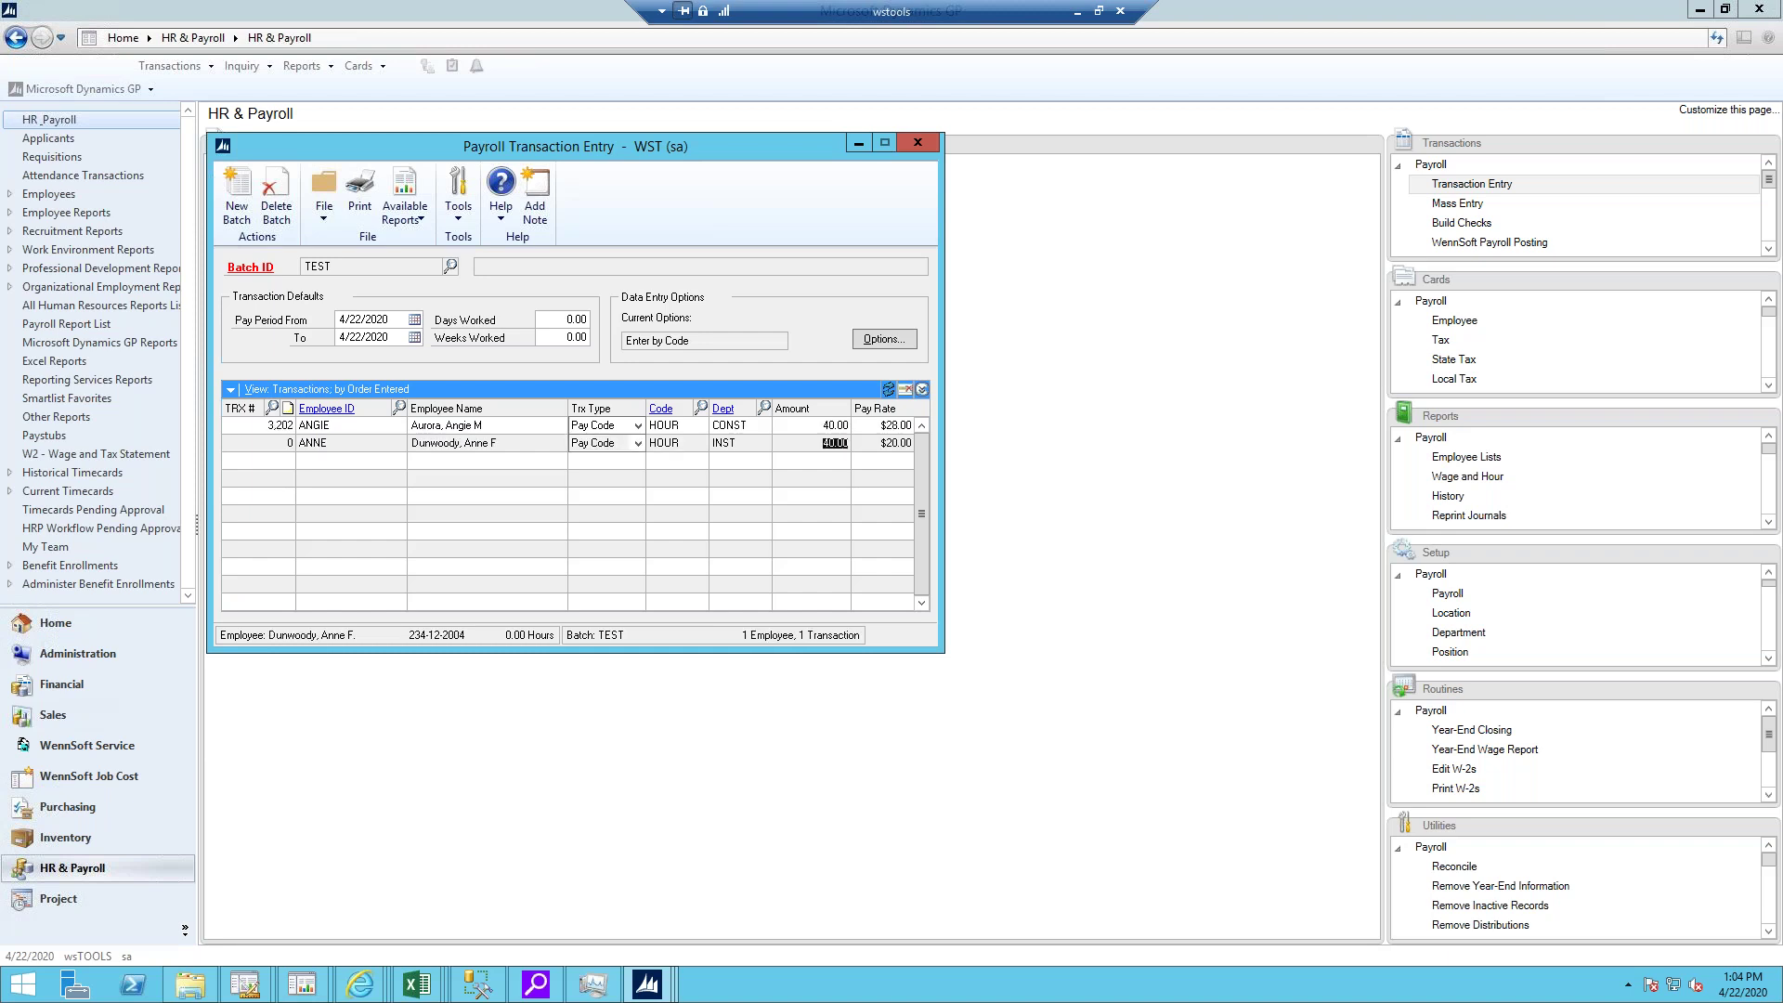
- Add HOUR transactions for the next employees, with 40.00 or 86.67 hours each, and close payroll transaction entry
key("Tab")
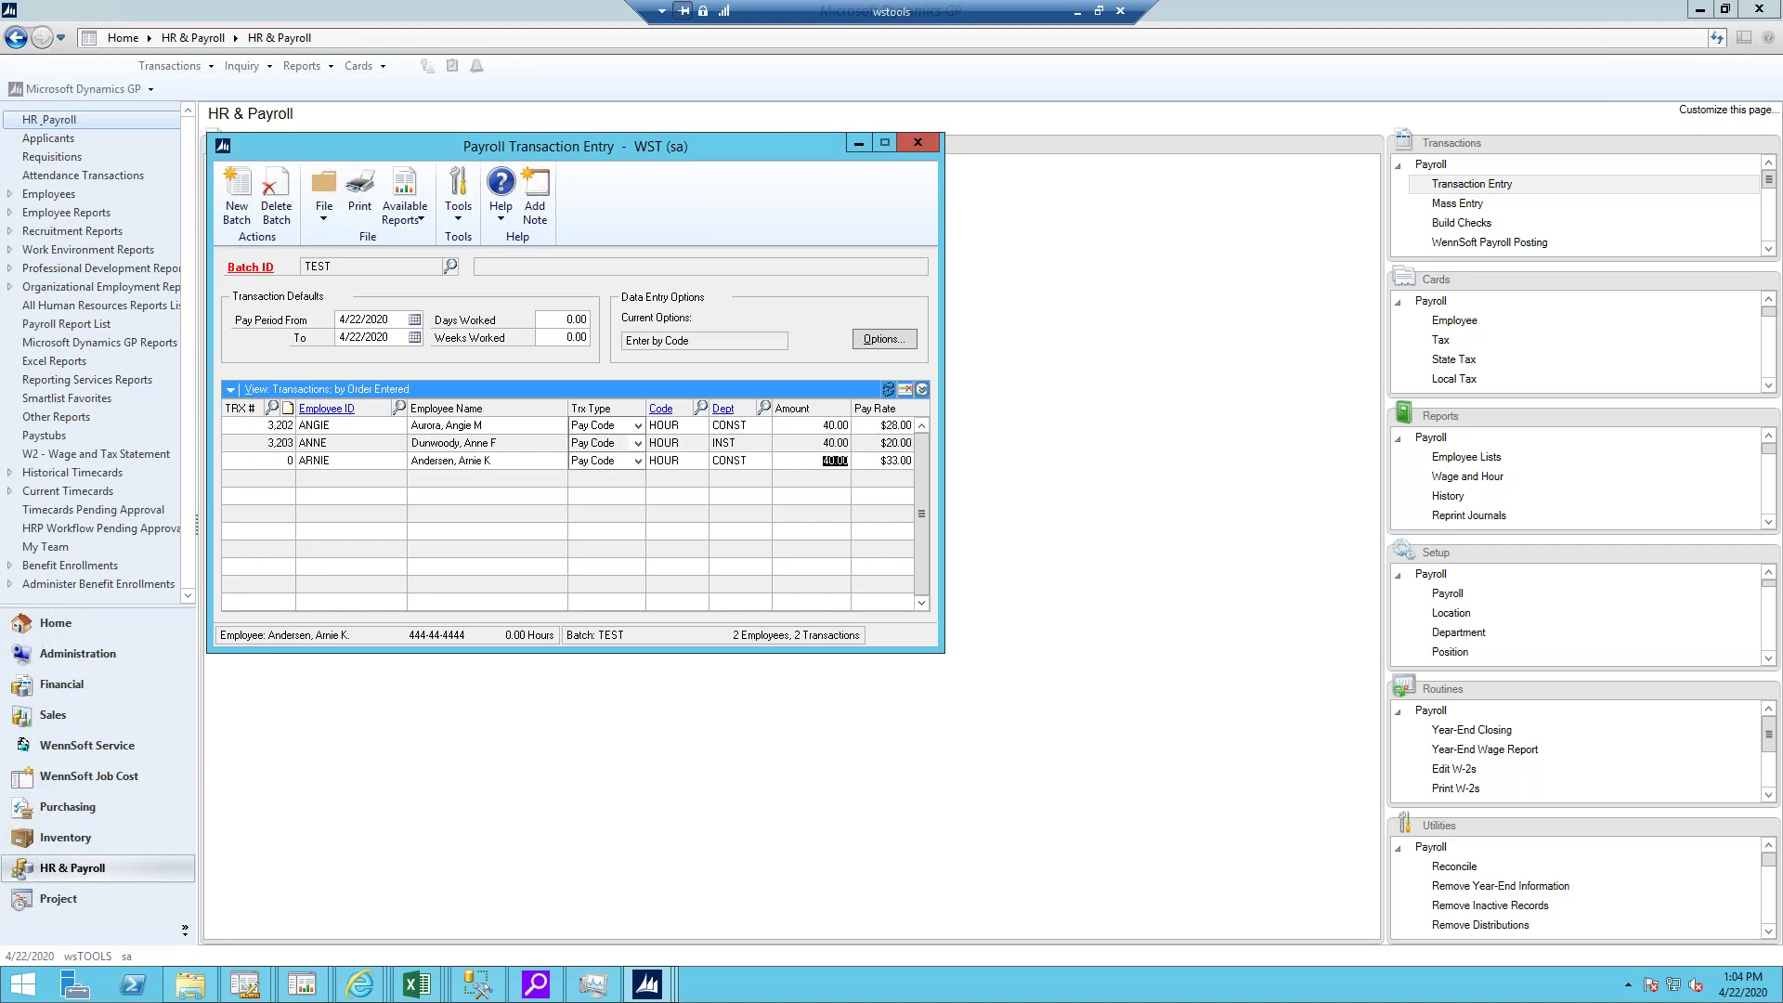
key("Tab")
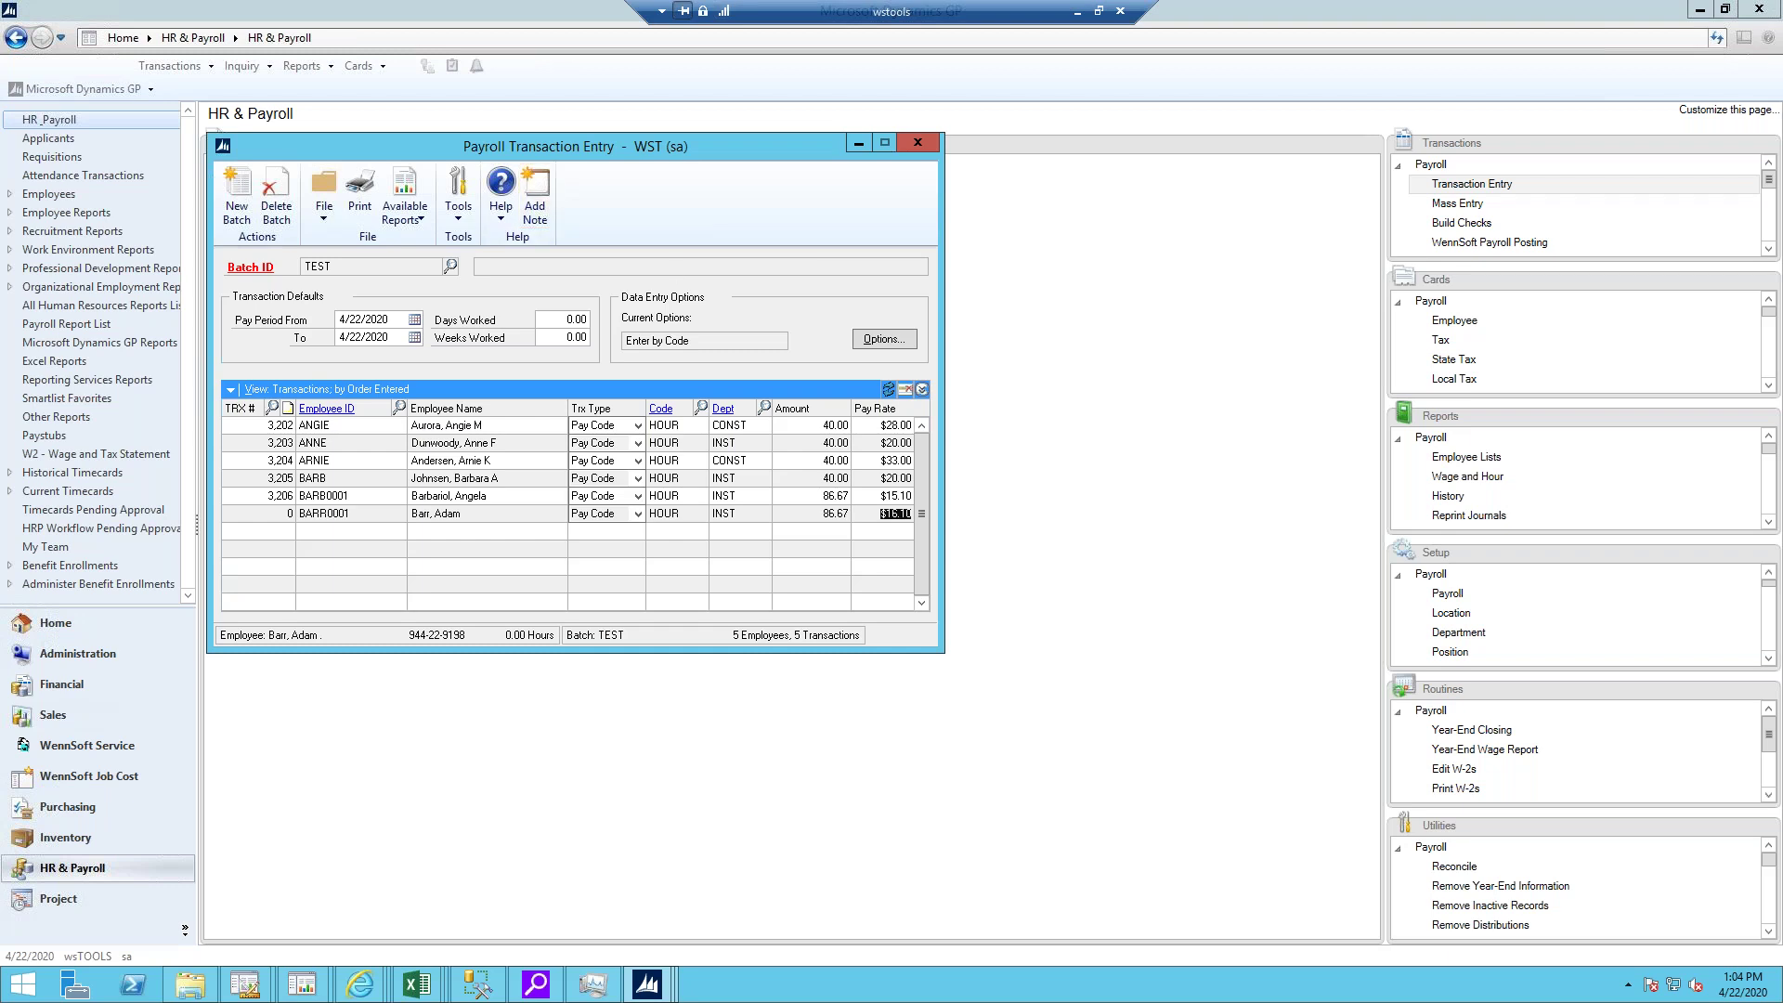
left_click(918, 143)
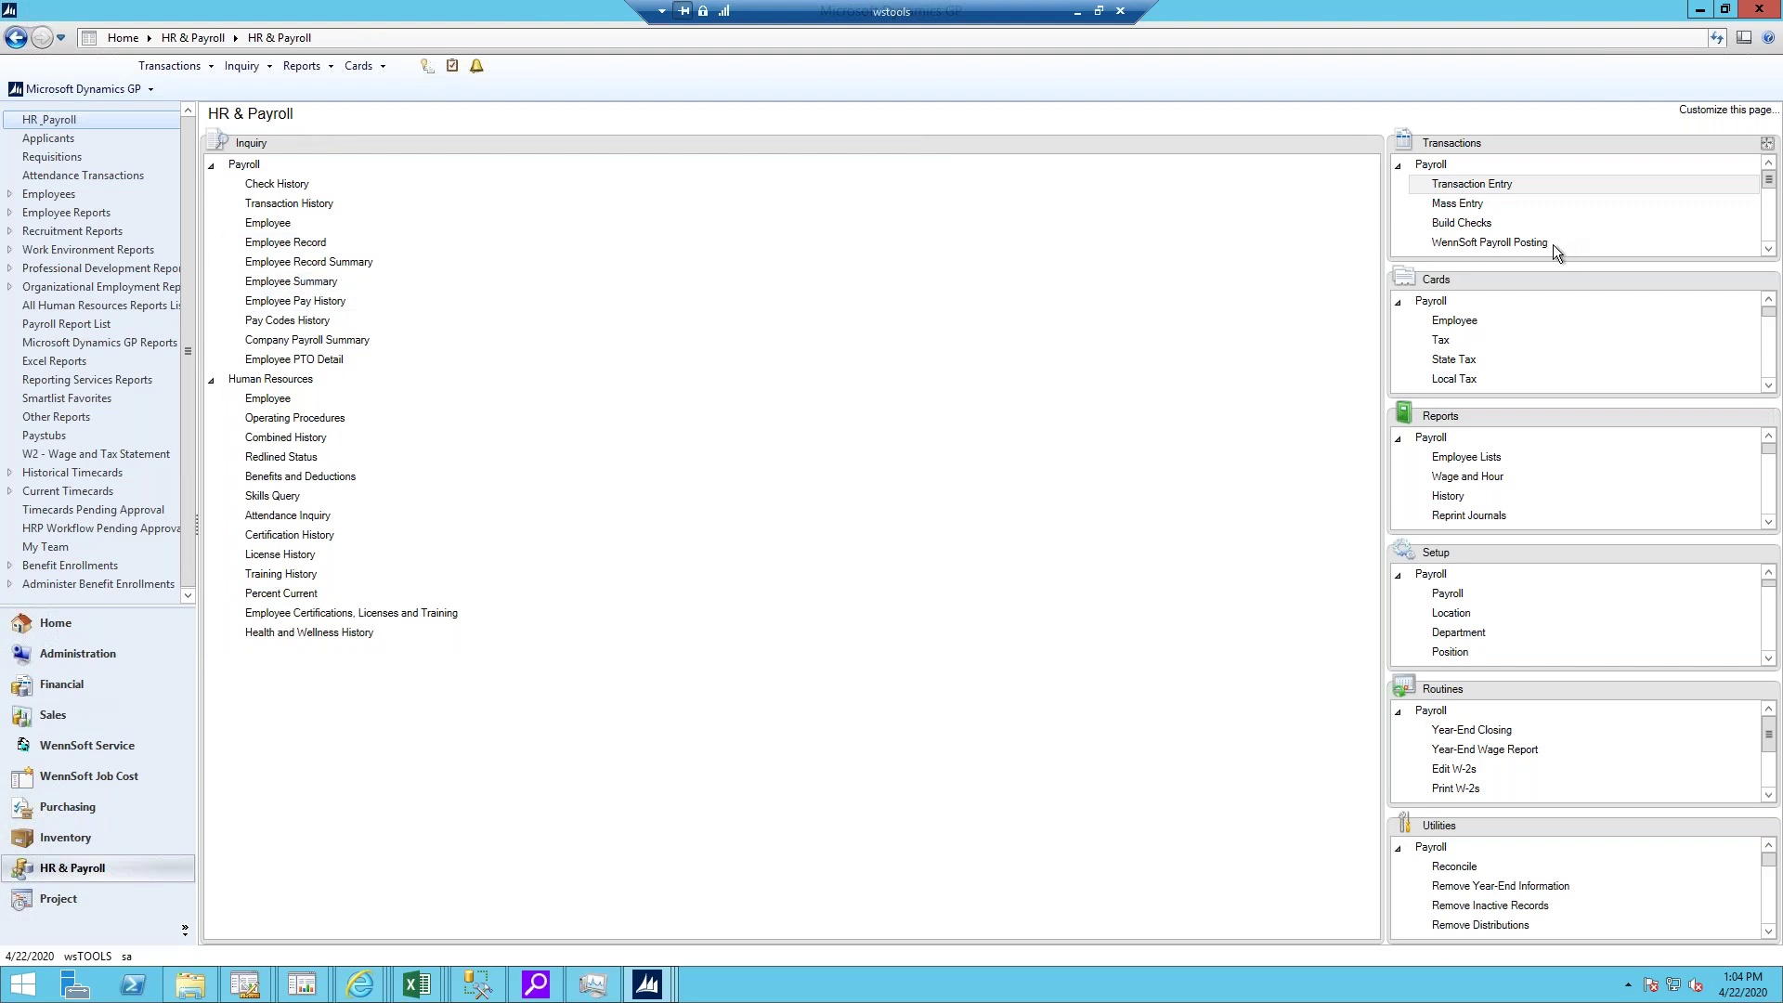
- Swap the Transactions section into the main page area and start building payroll checks with the DEFAULT default ID
left_click_drag(1502, 153, 492, 281)
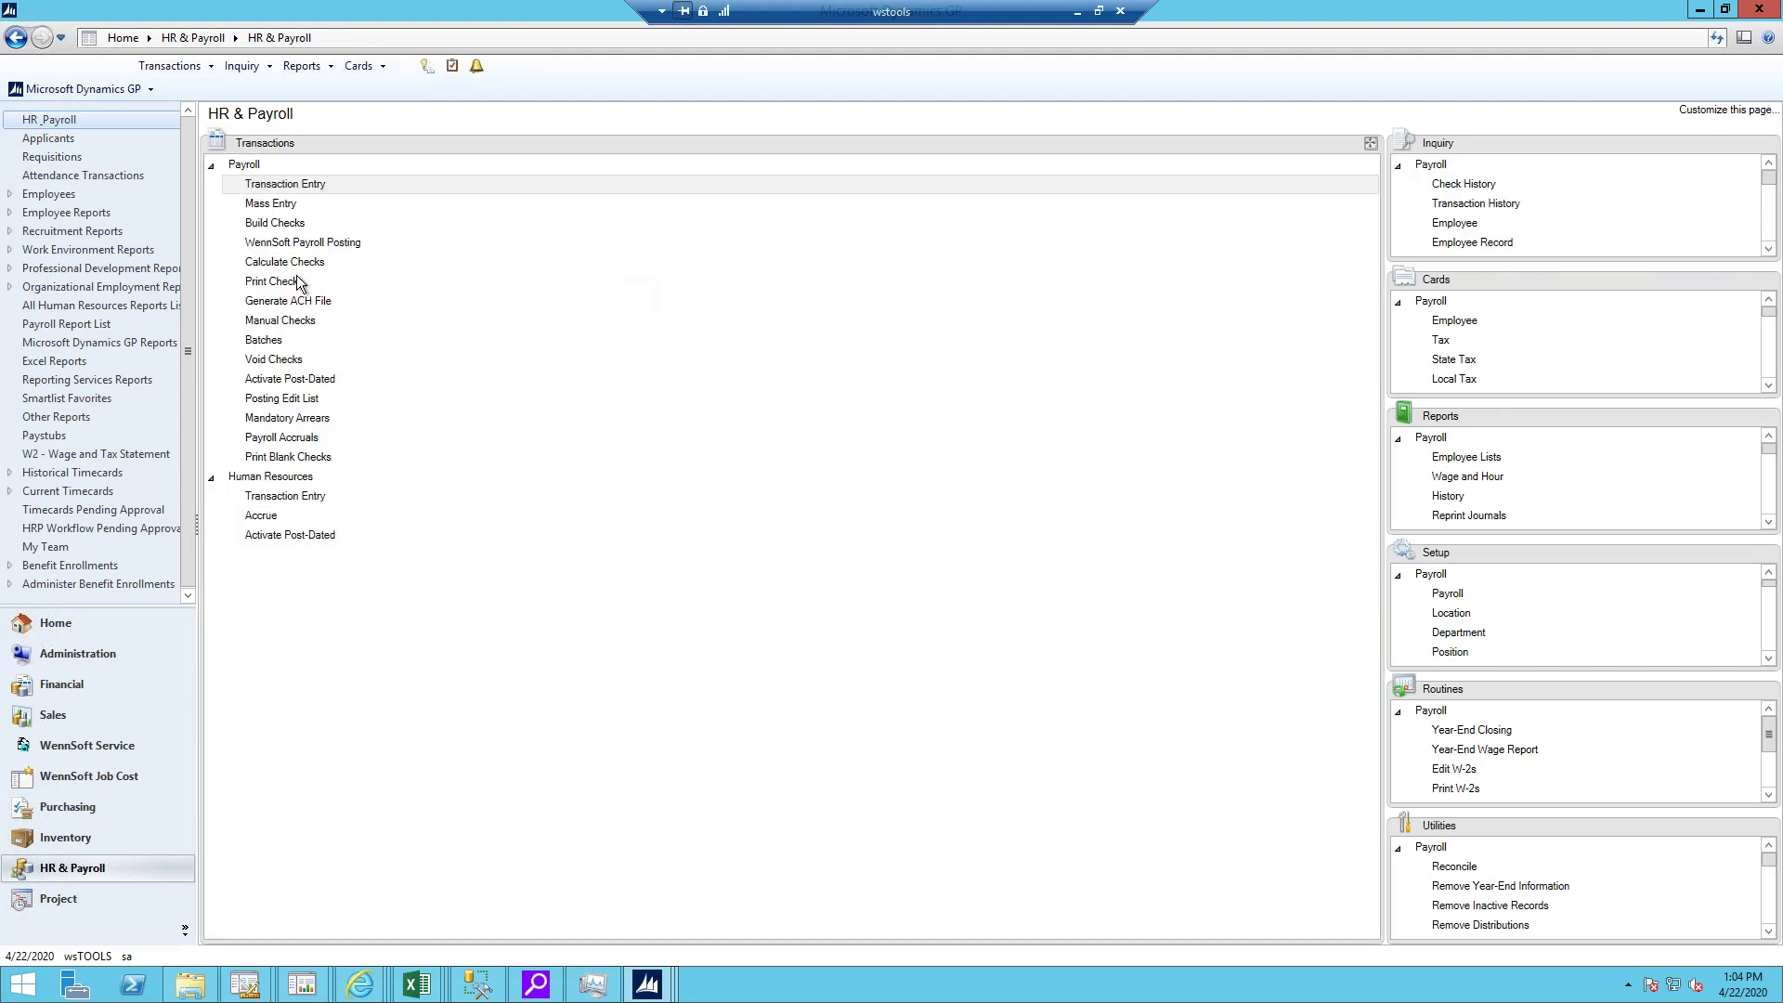
left_click(274, 222)
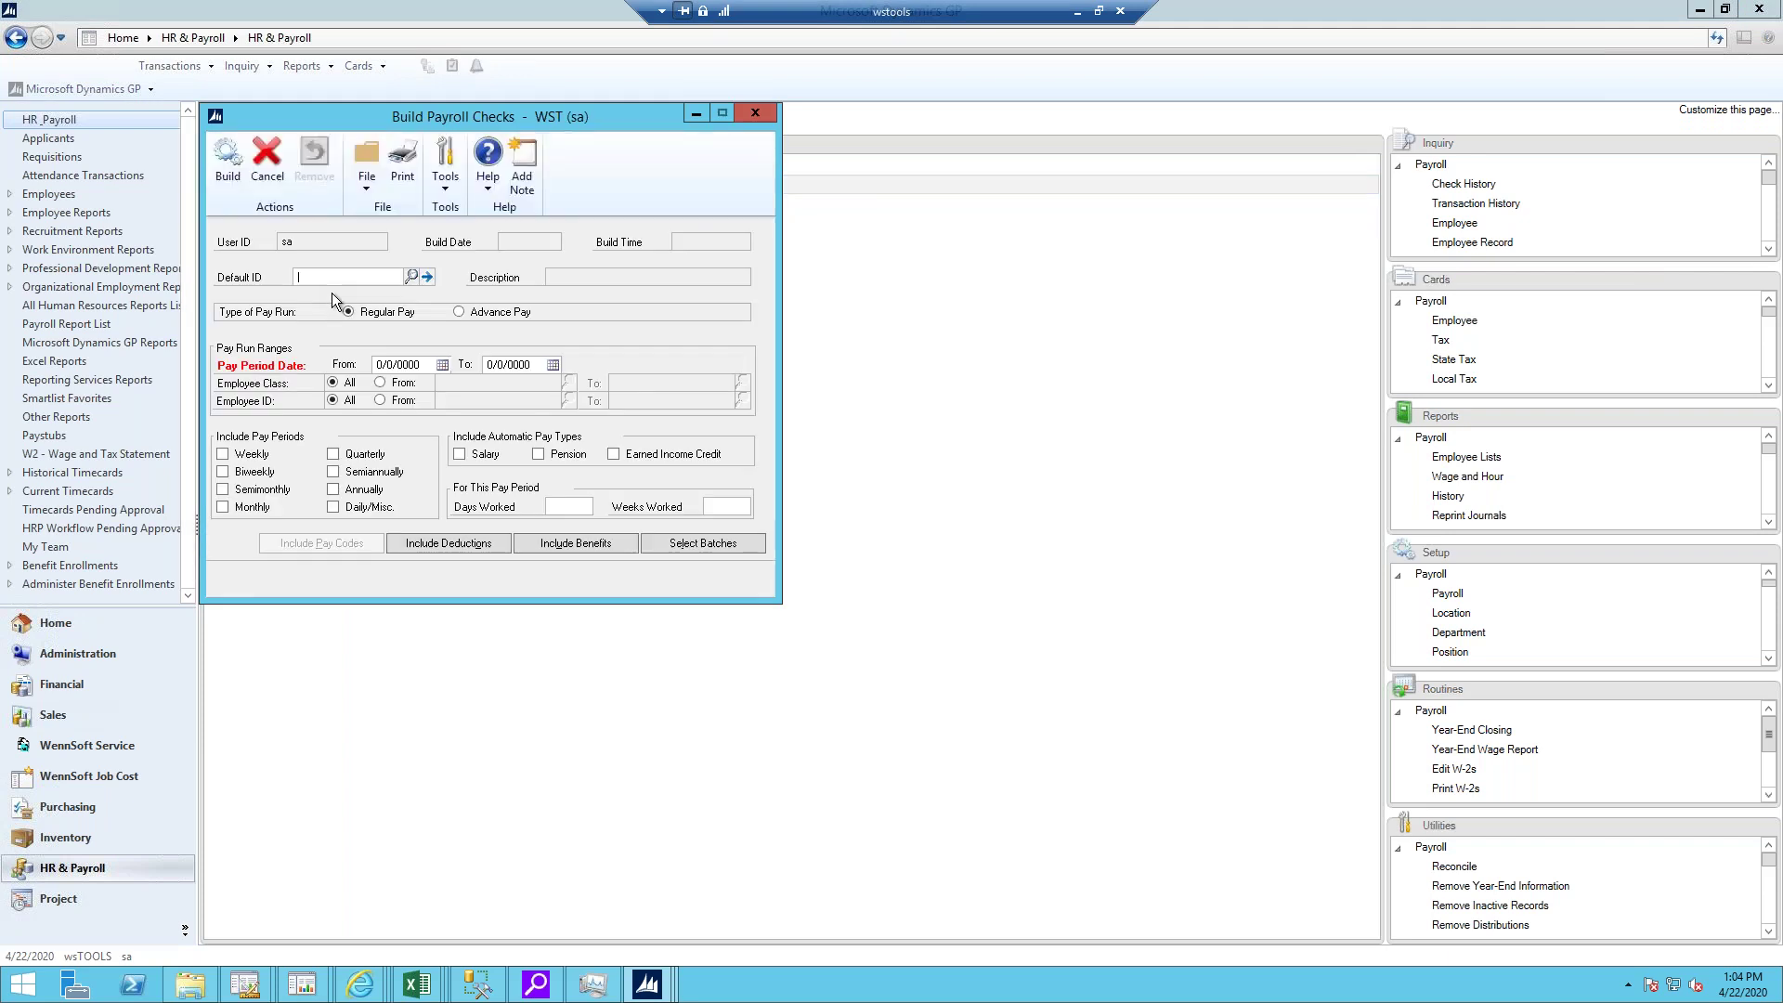
left_click(411, 277)
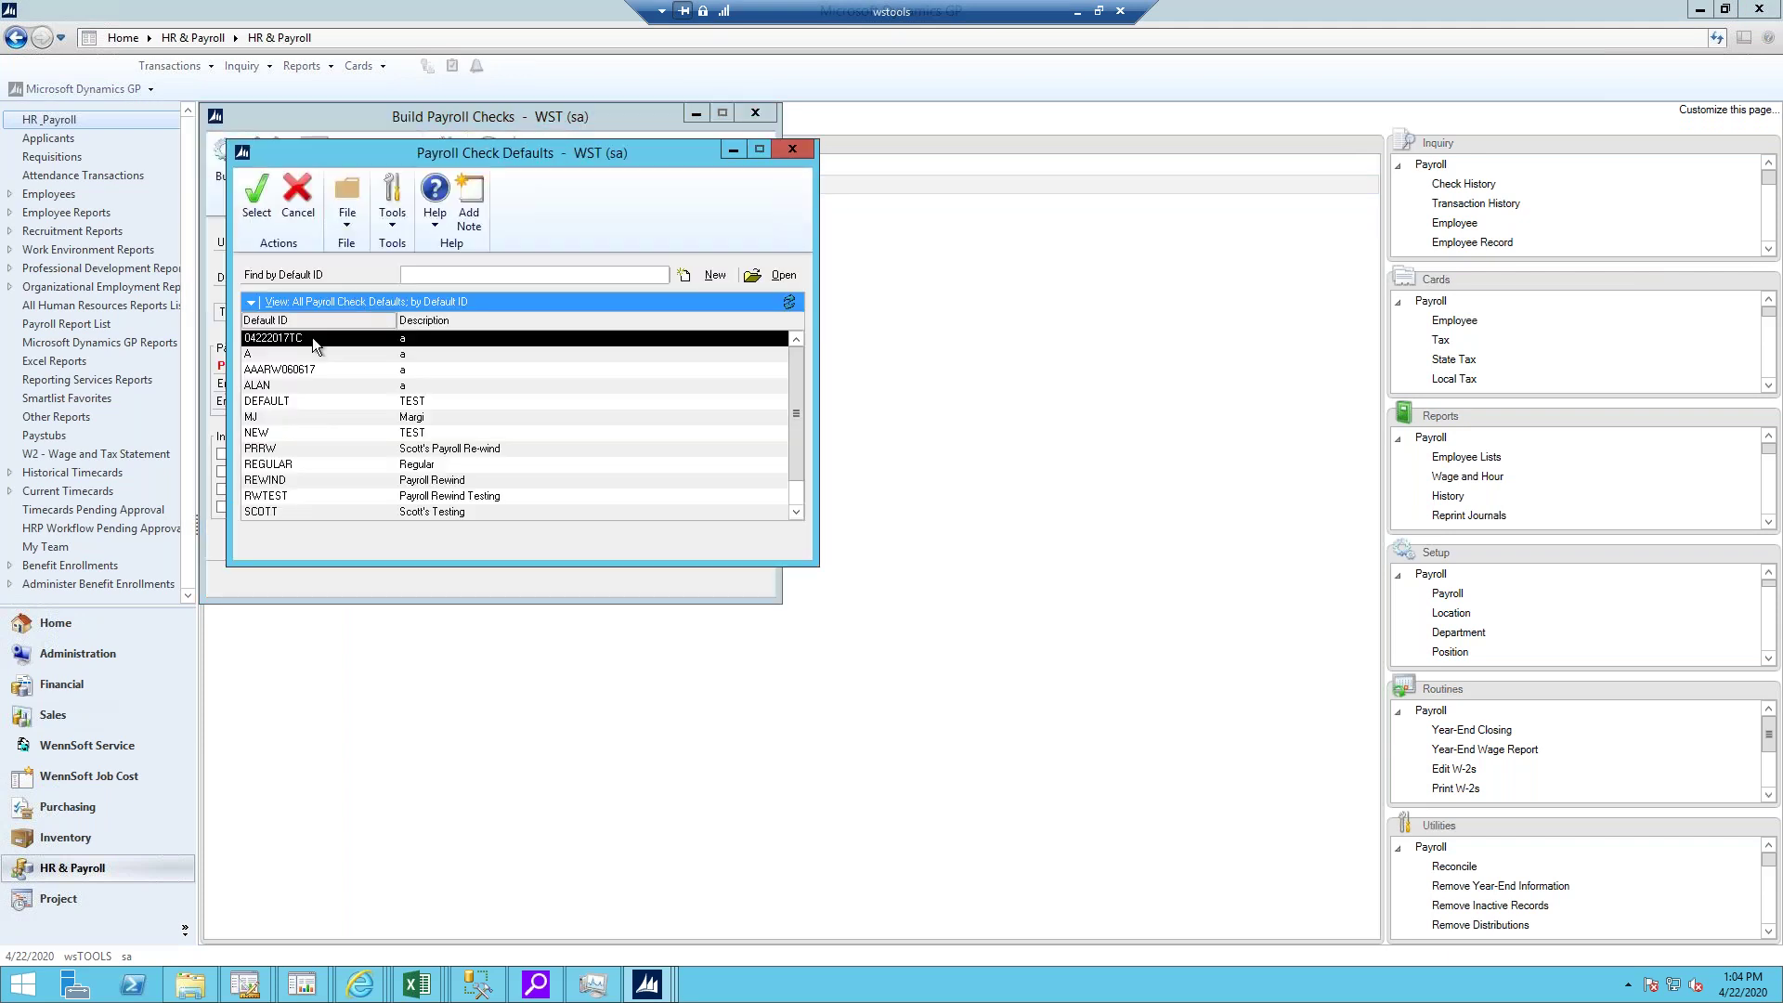
double_click(279, 400)
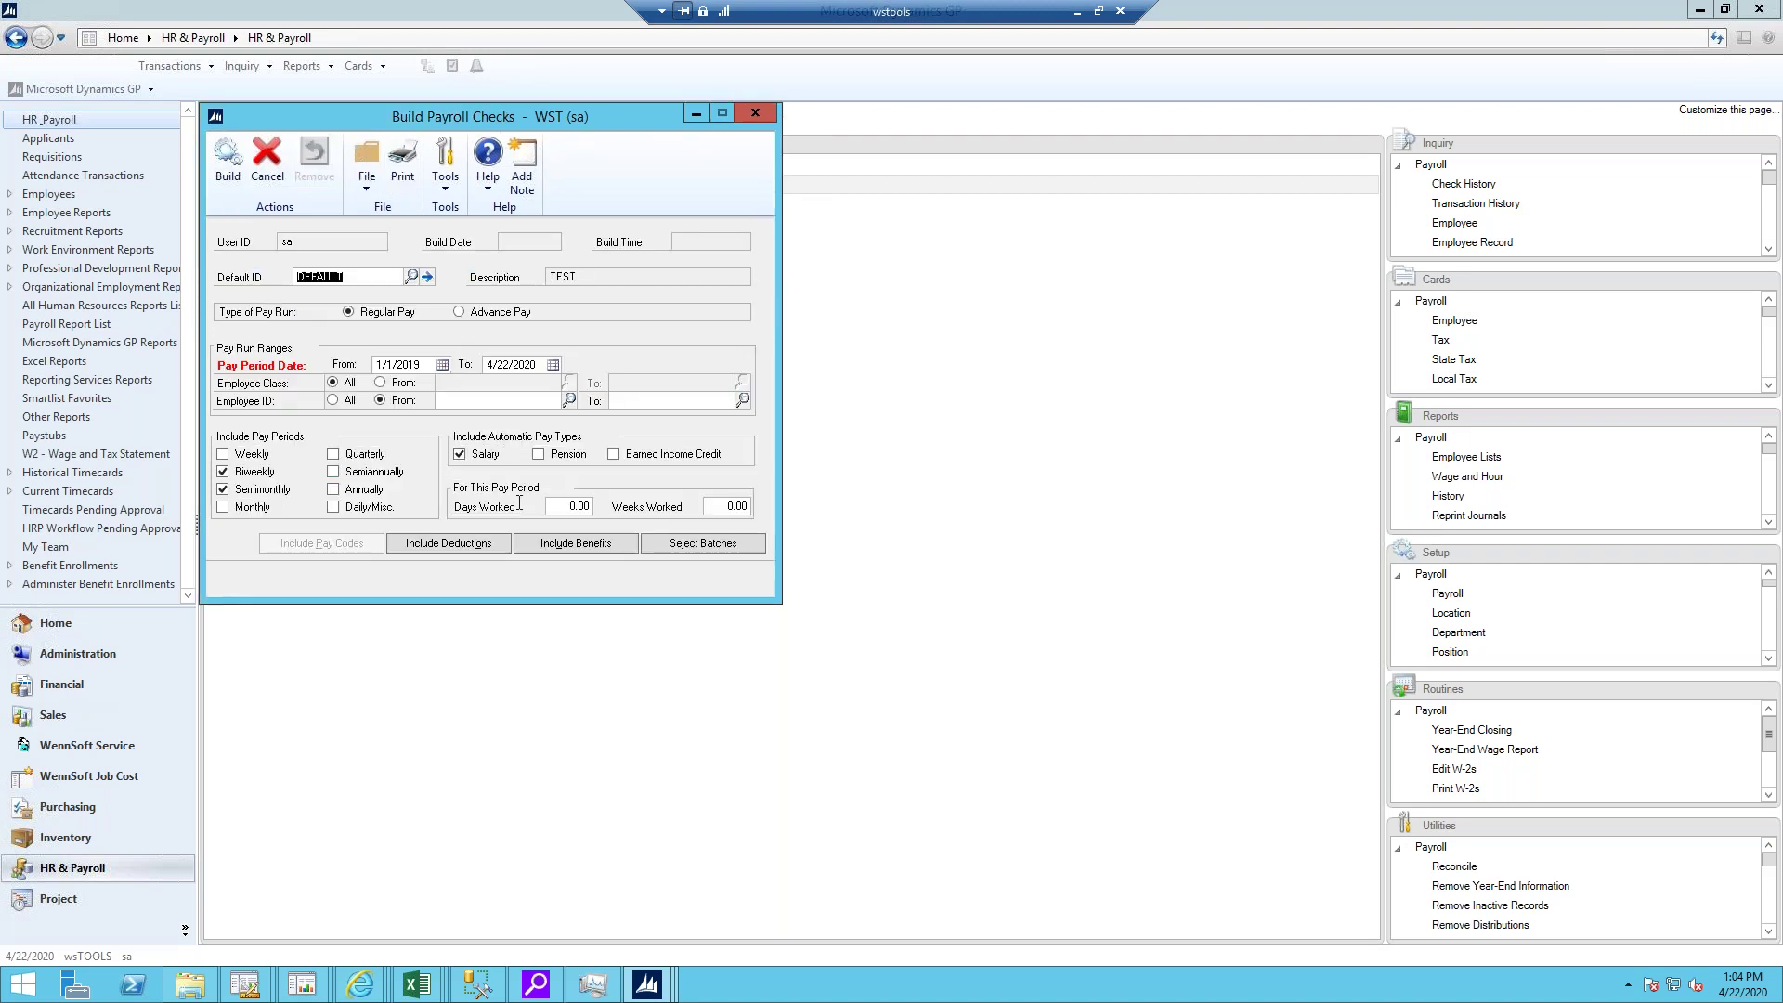
- Mark the TEST batch for inclusion in the payroll check build and accept the batch selection
left_click(681, 542)
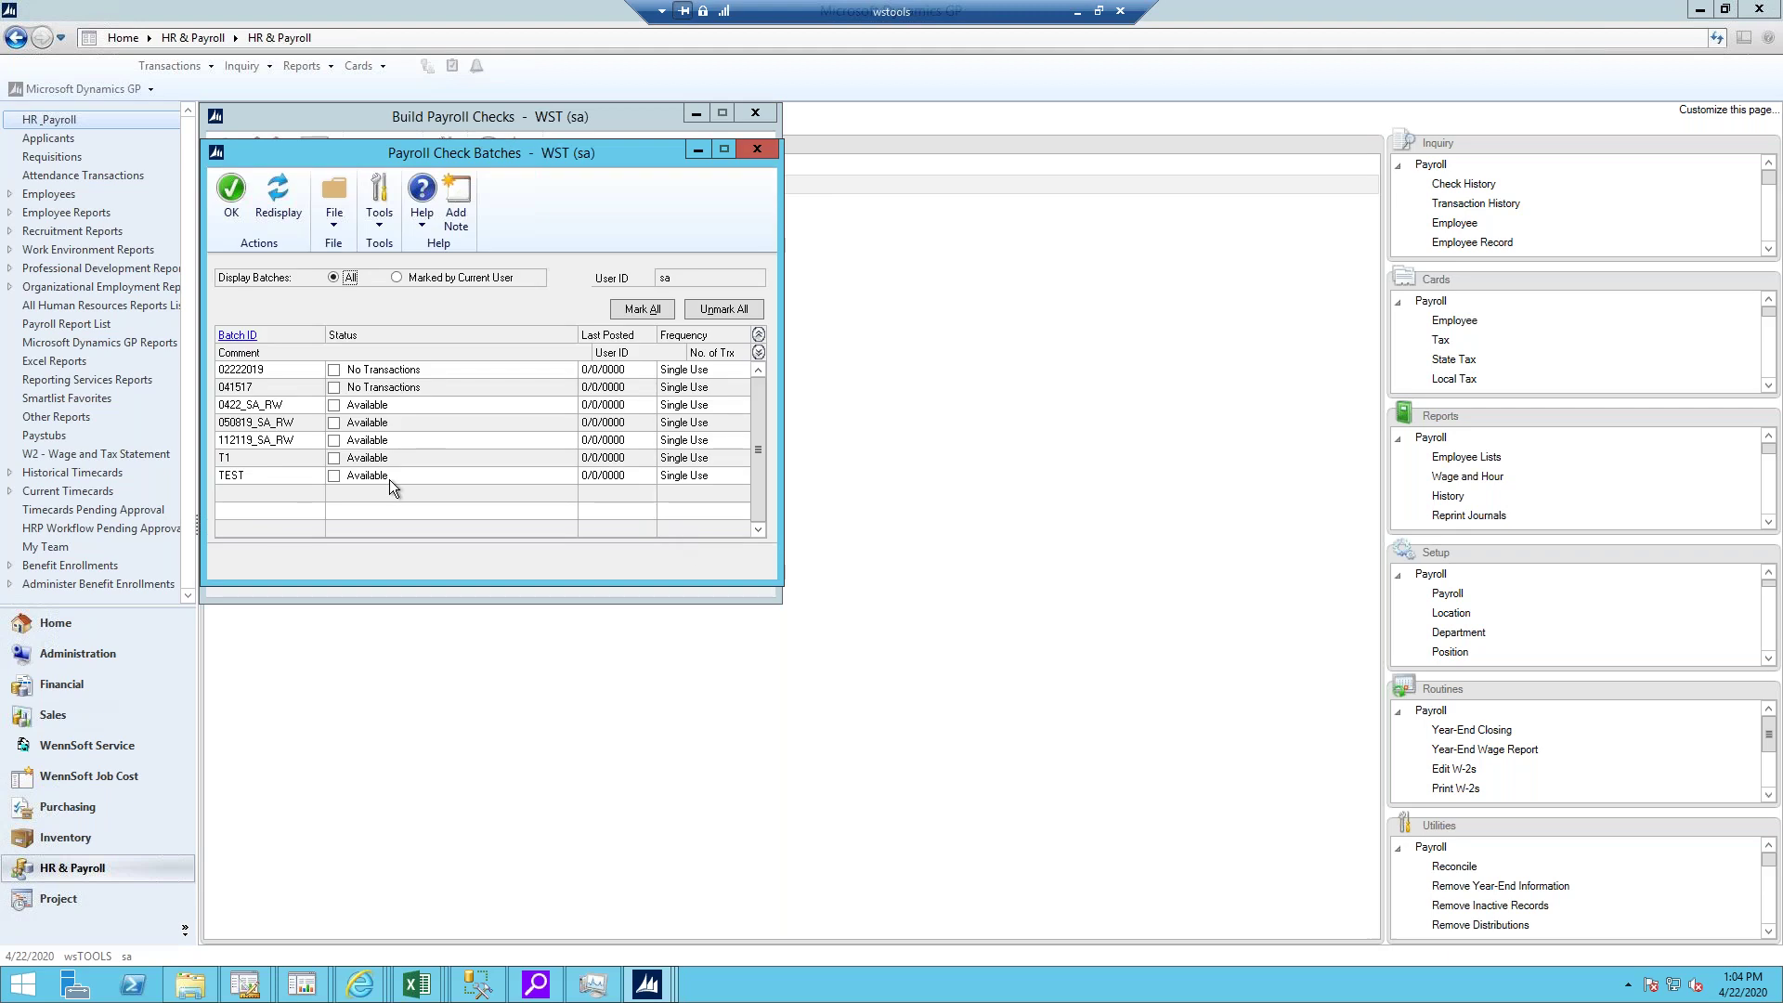
left_click(334, 476)
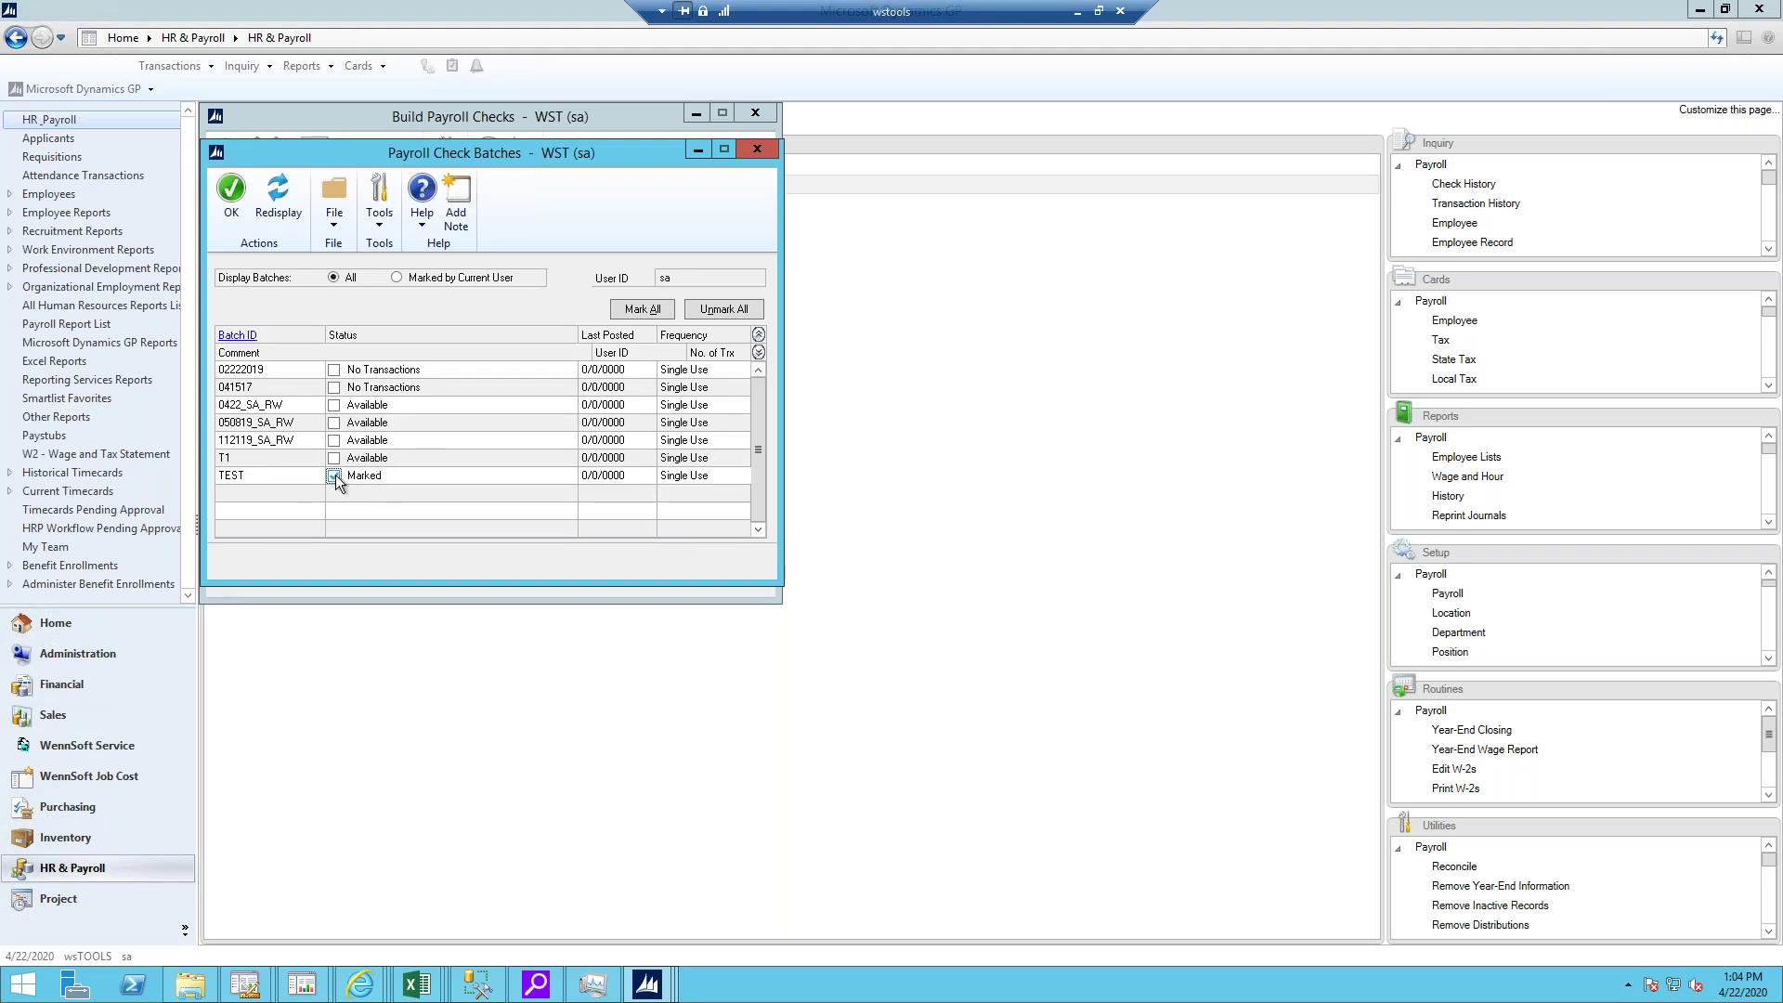
left_click(232, 197)
- Build the payroll checks, continuing without activating post-dated pay rates, and skip the Build Check File Report
left_click(243, 163)
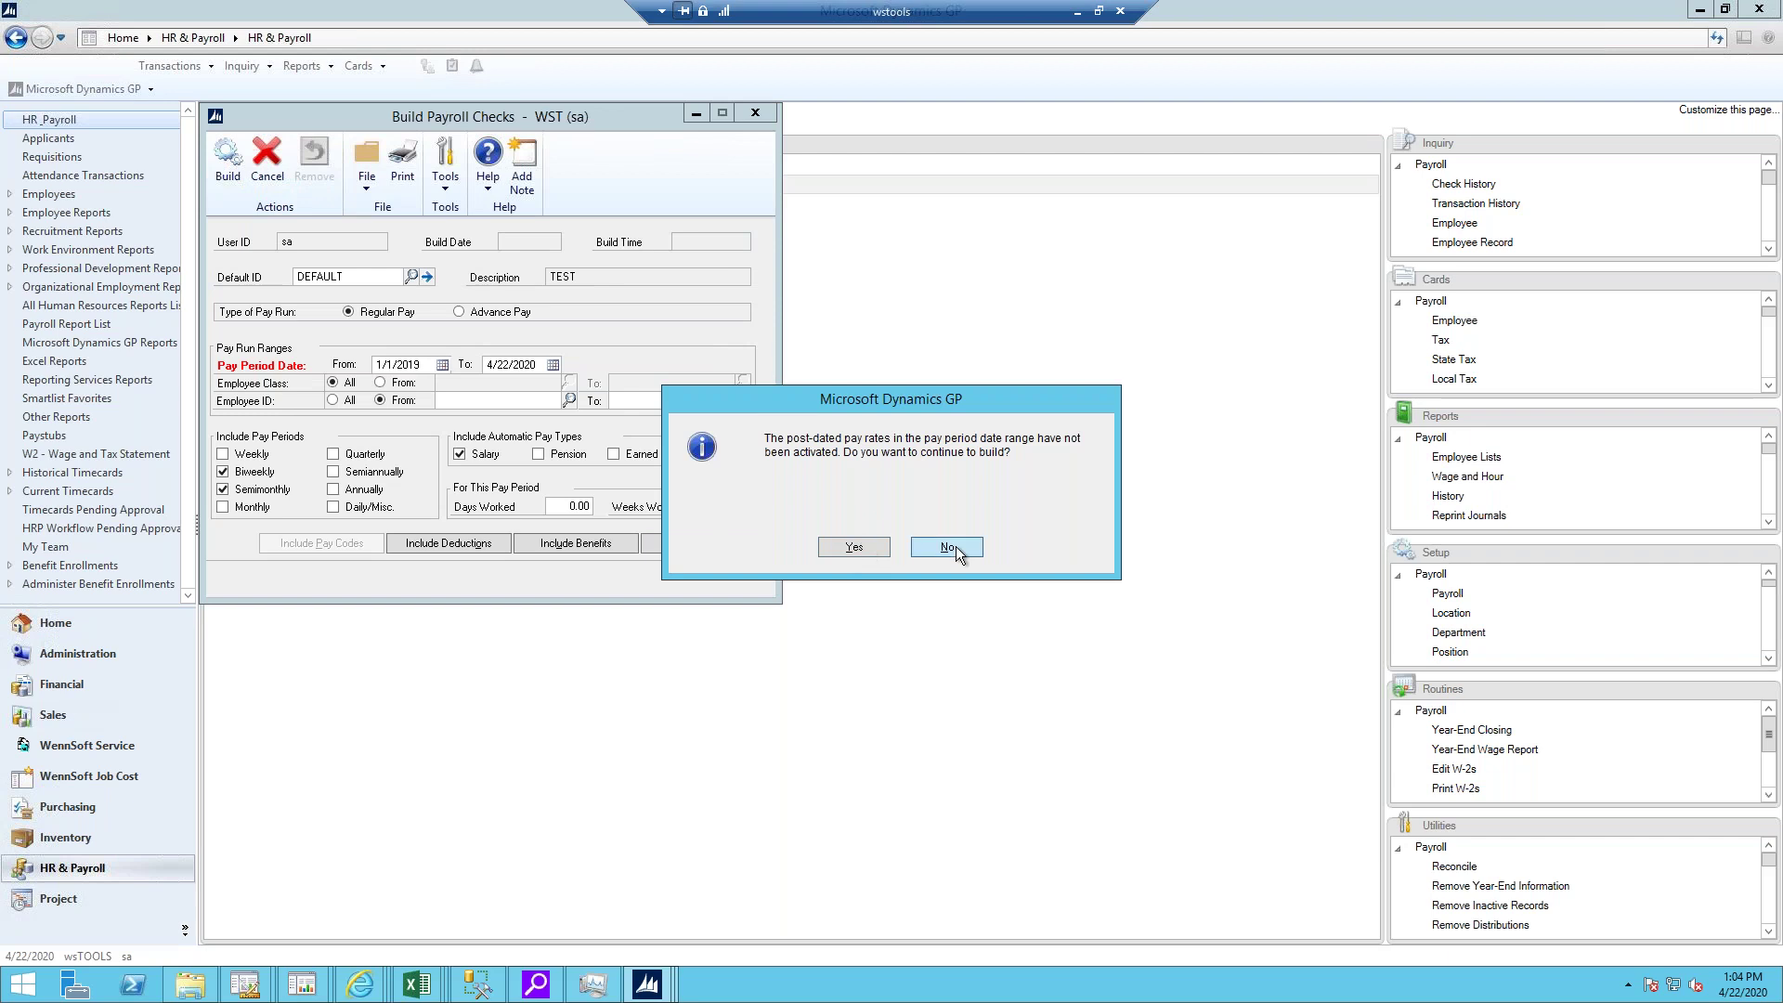
left_click(854, 547)
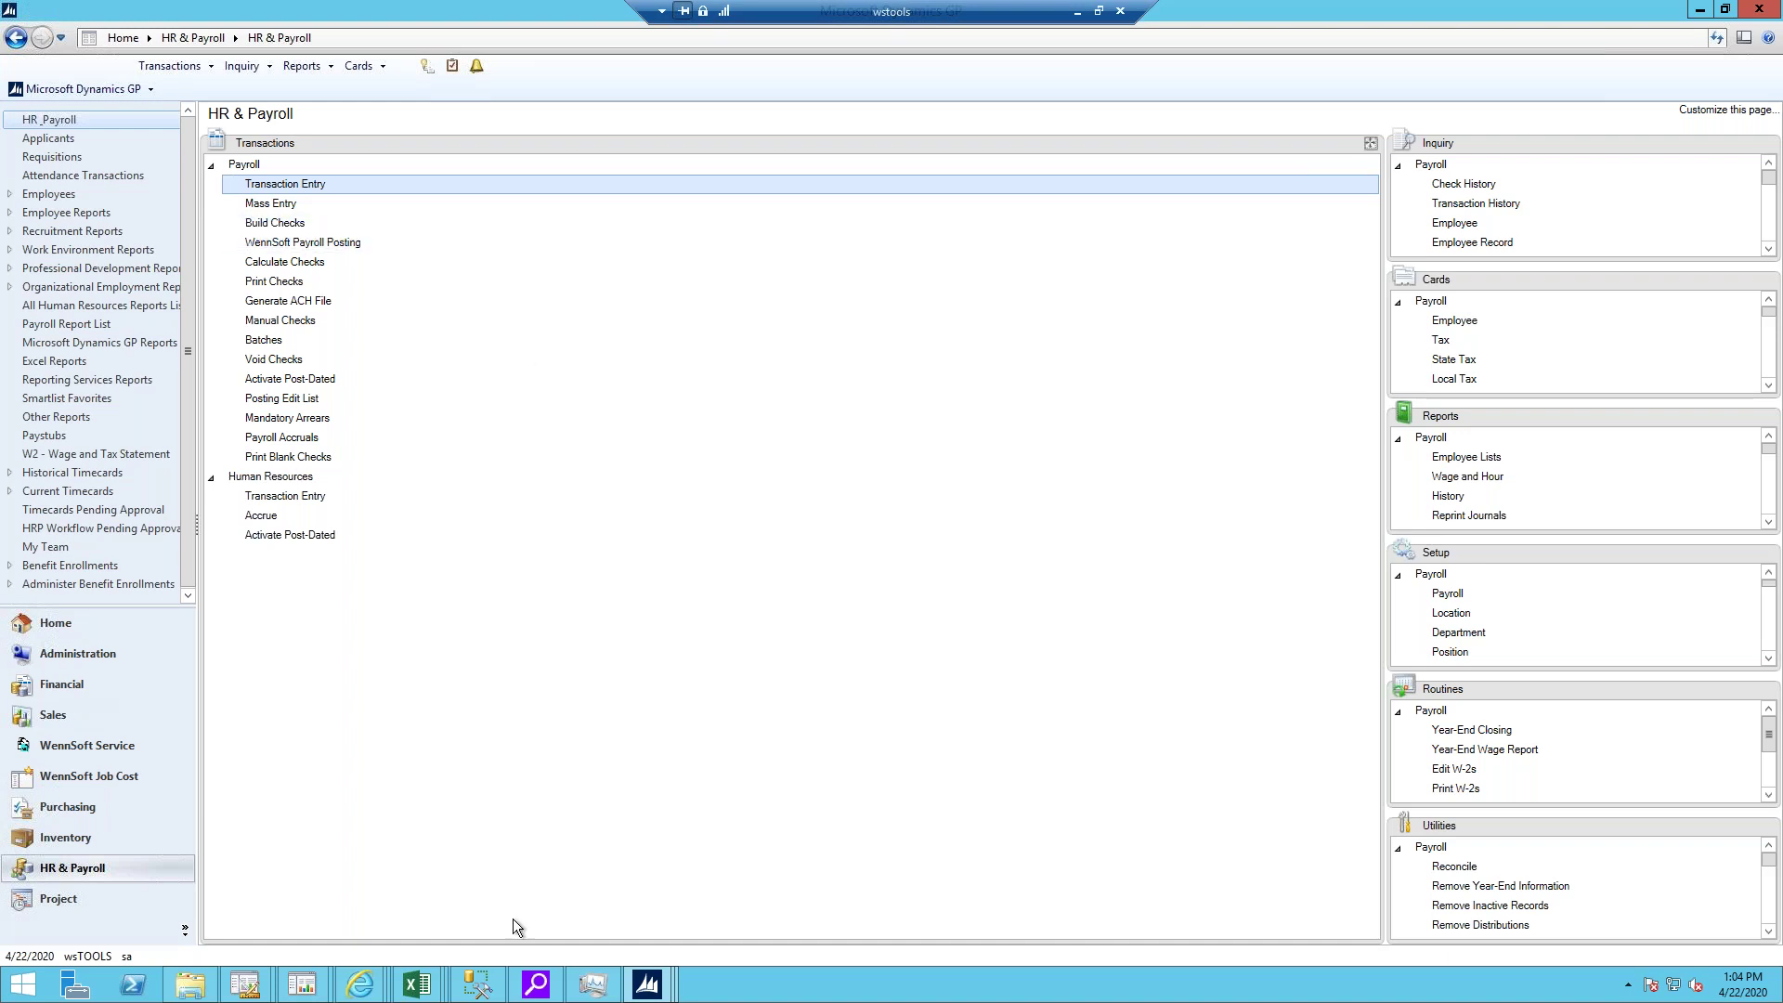
left_click(658, 992)
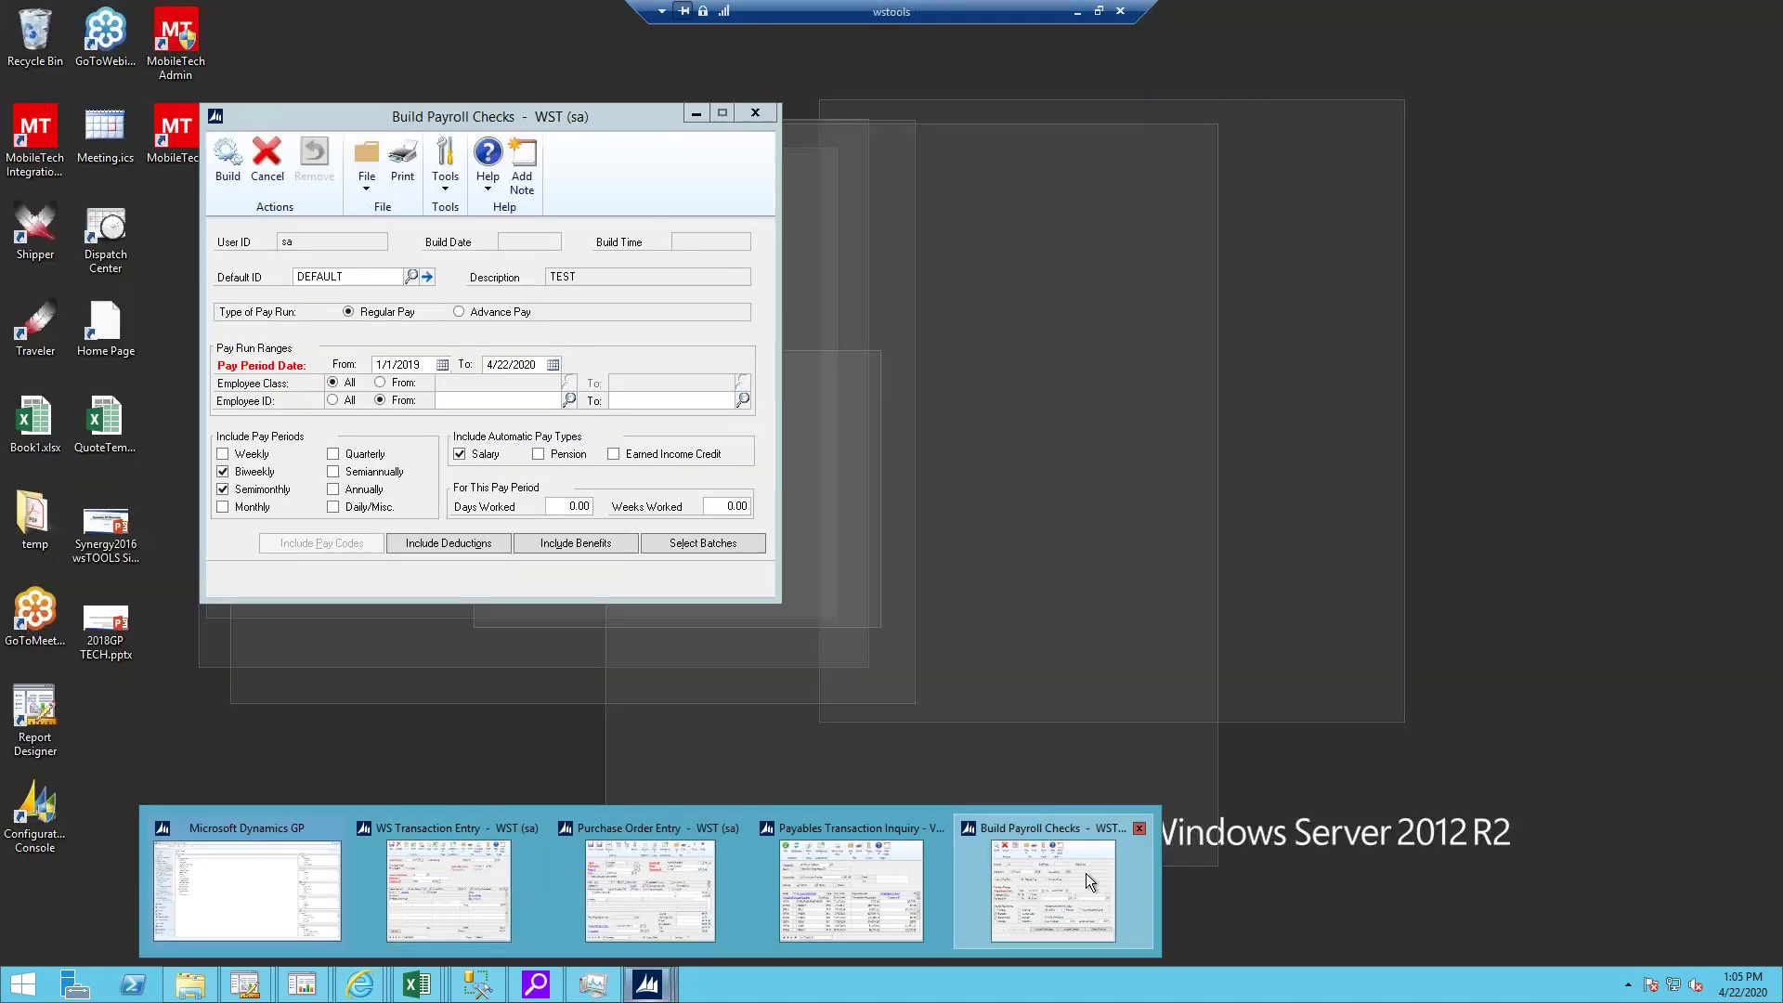
left_click(1084, 873)
left_click(227, 160)
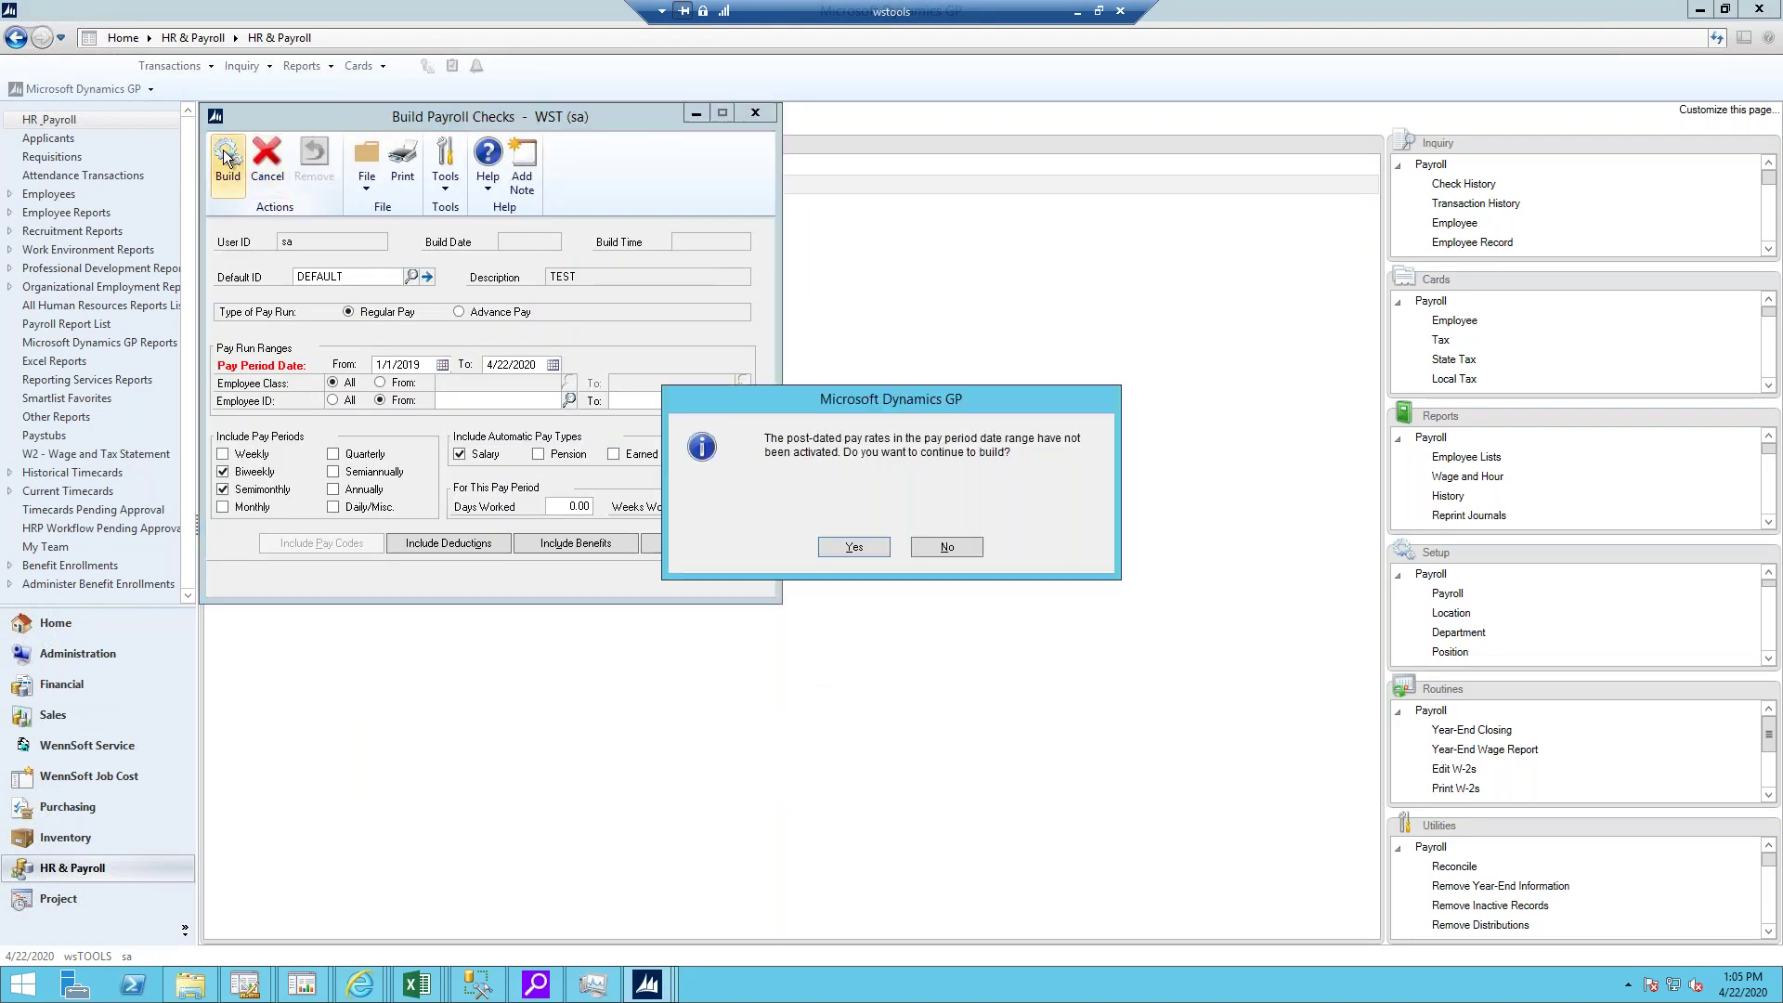
left_click(854, 550)
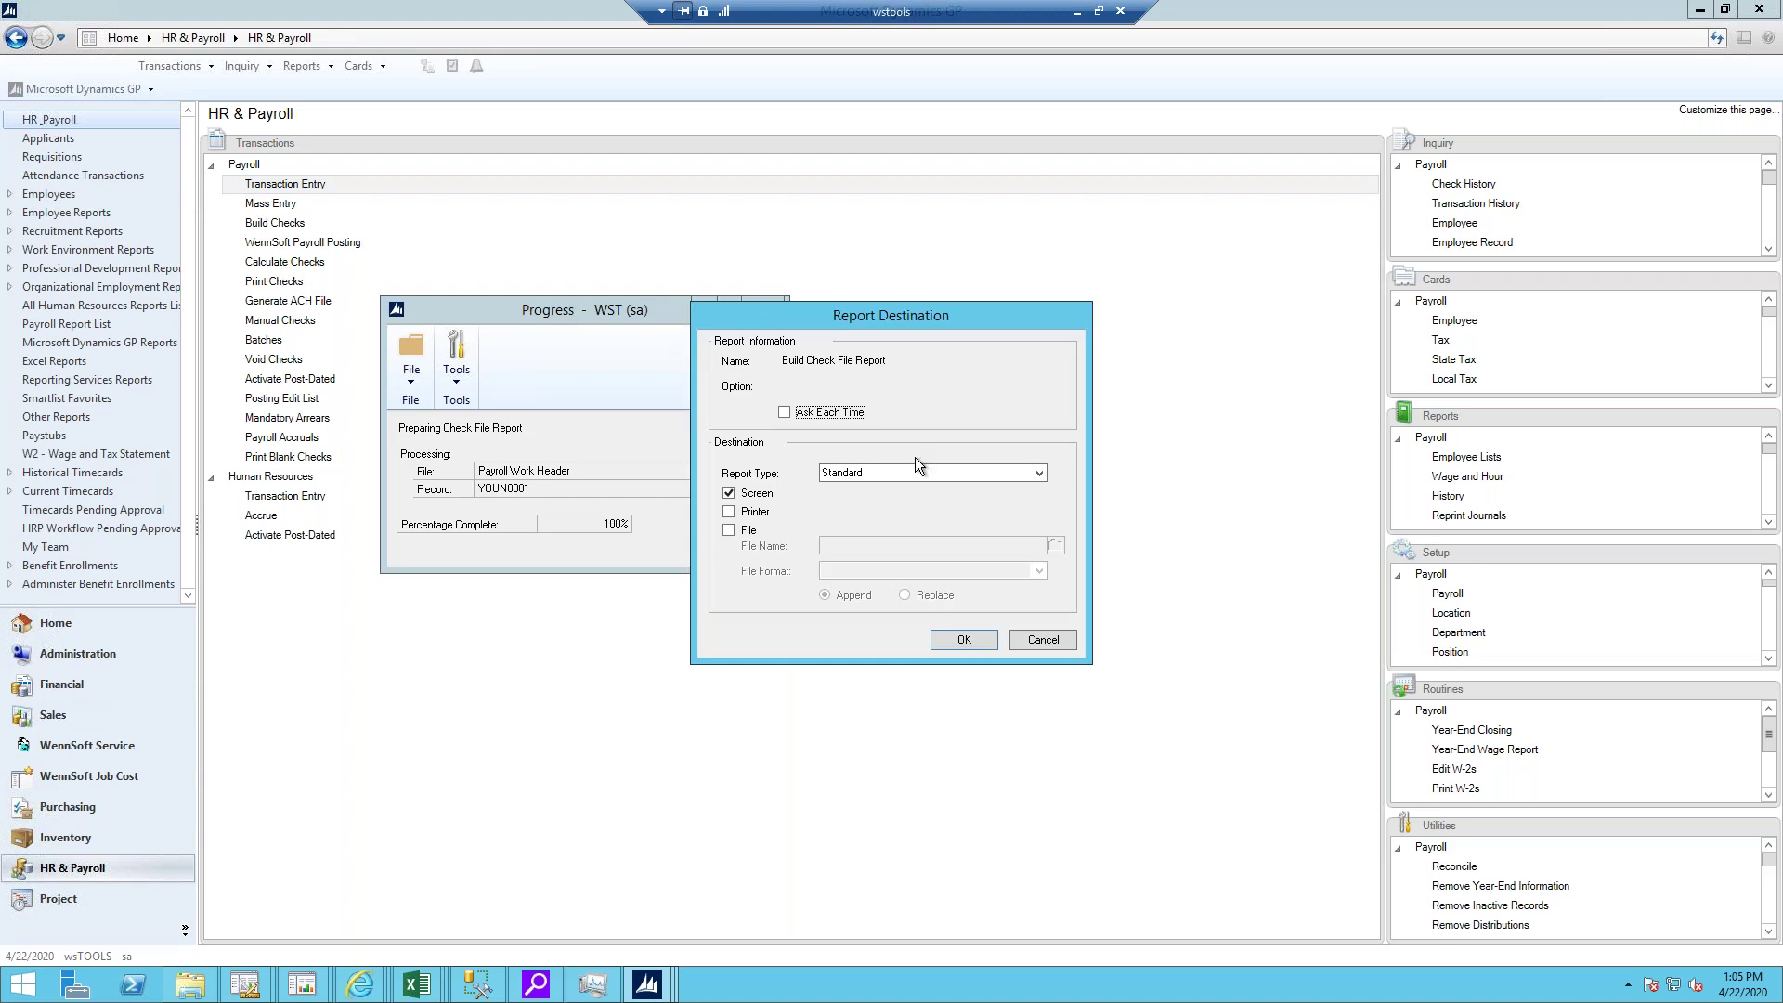
left_click(1057, 641)
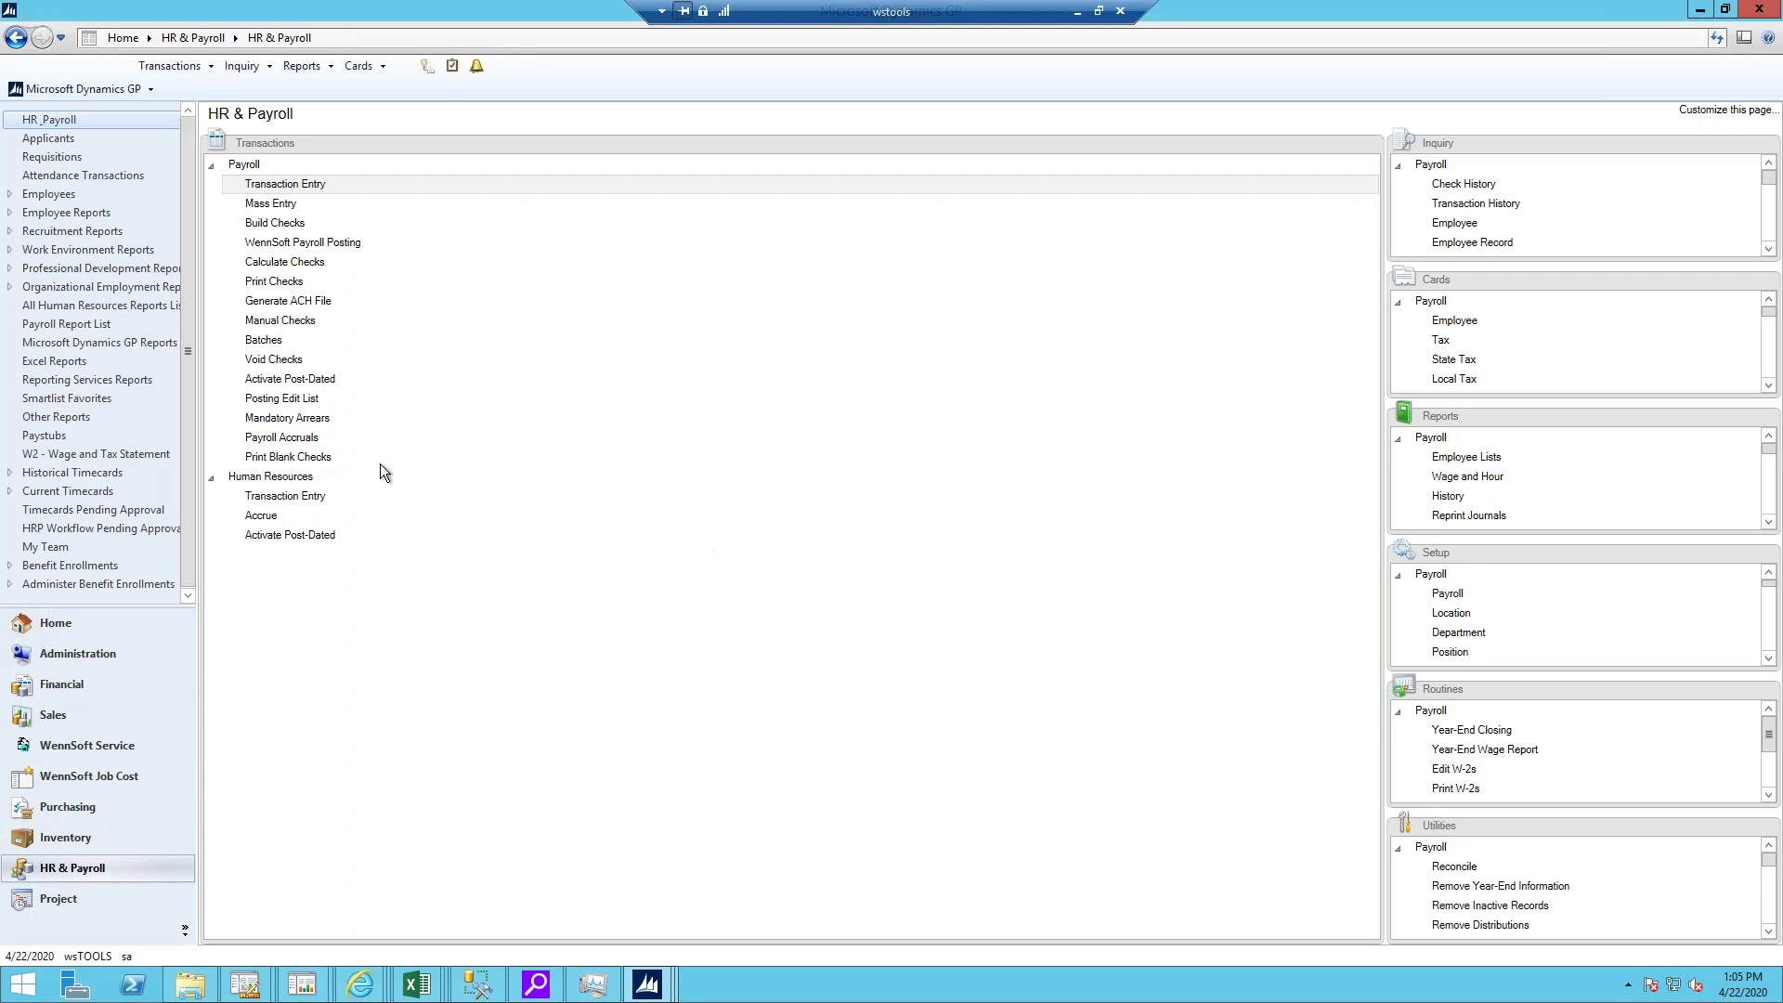
- Calculate the payroll checks for the built pay run and skip the Precheck Report
left_click(270, 265)
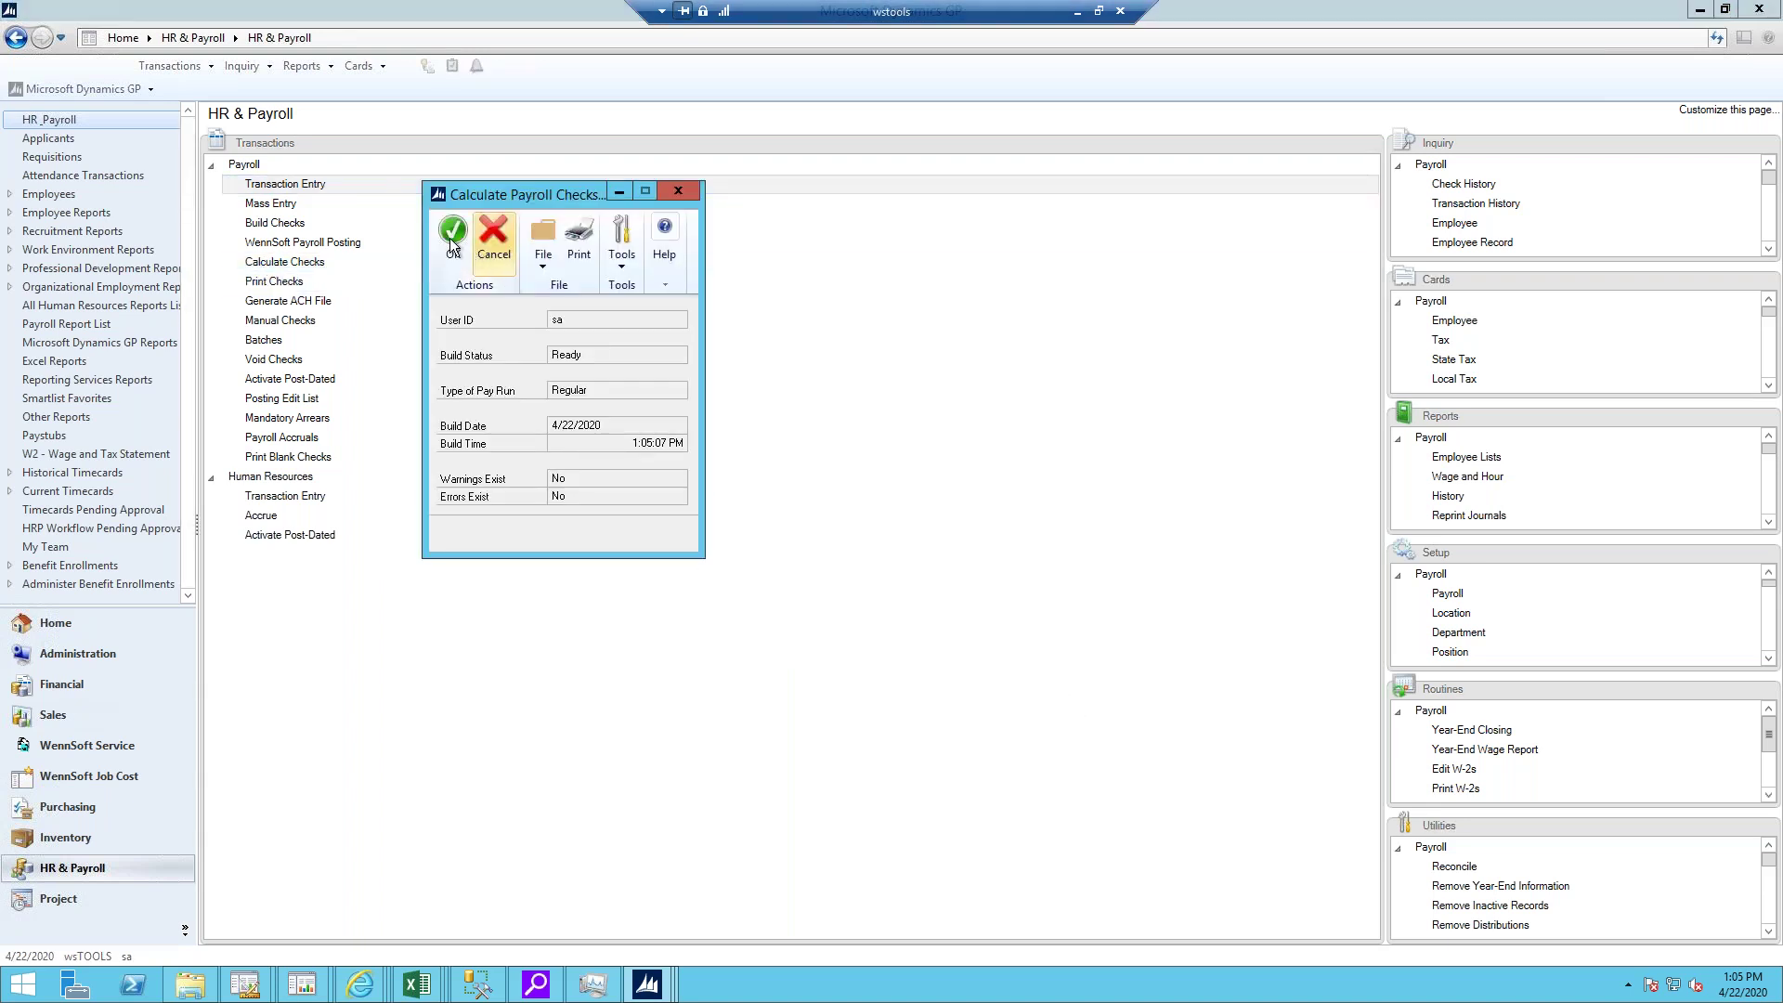
left_click(450, 237)
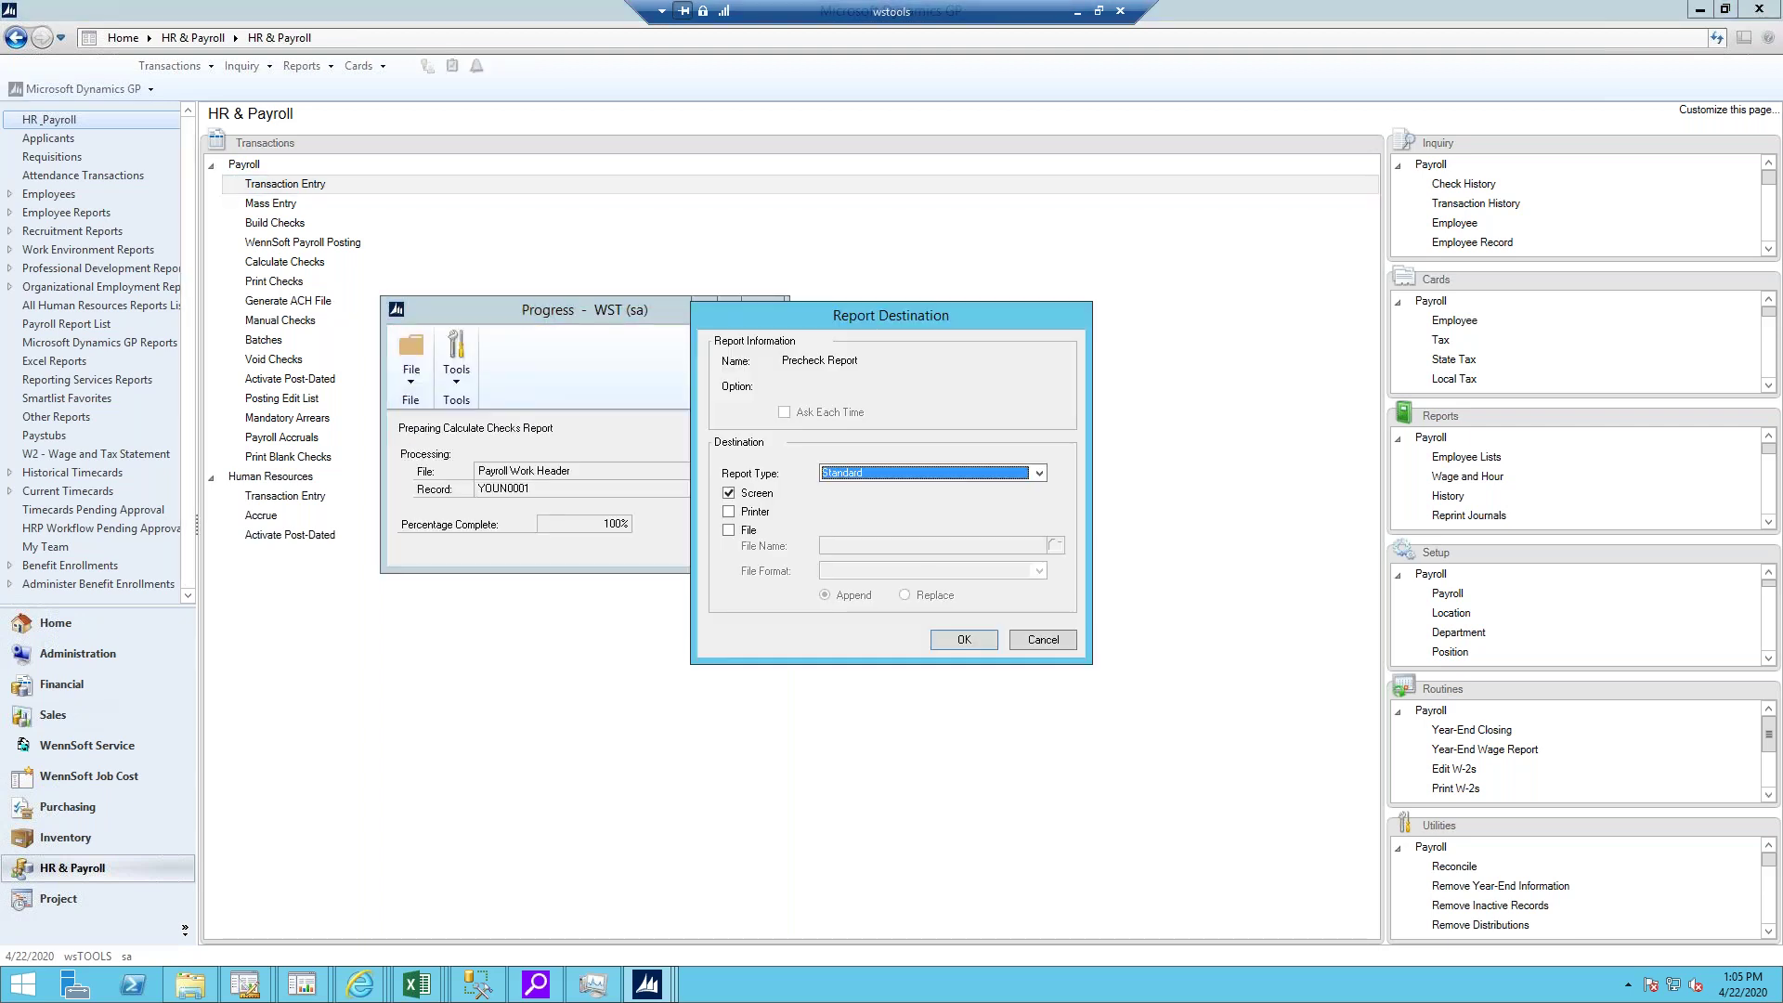
left_click(1043, 642)
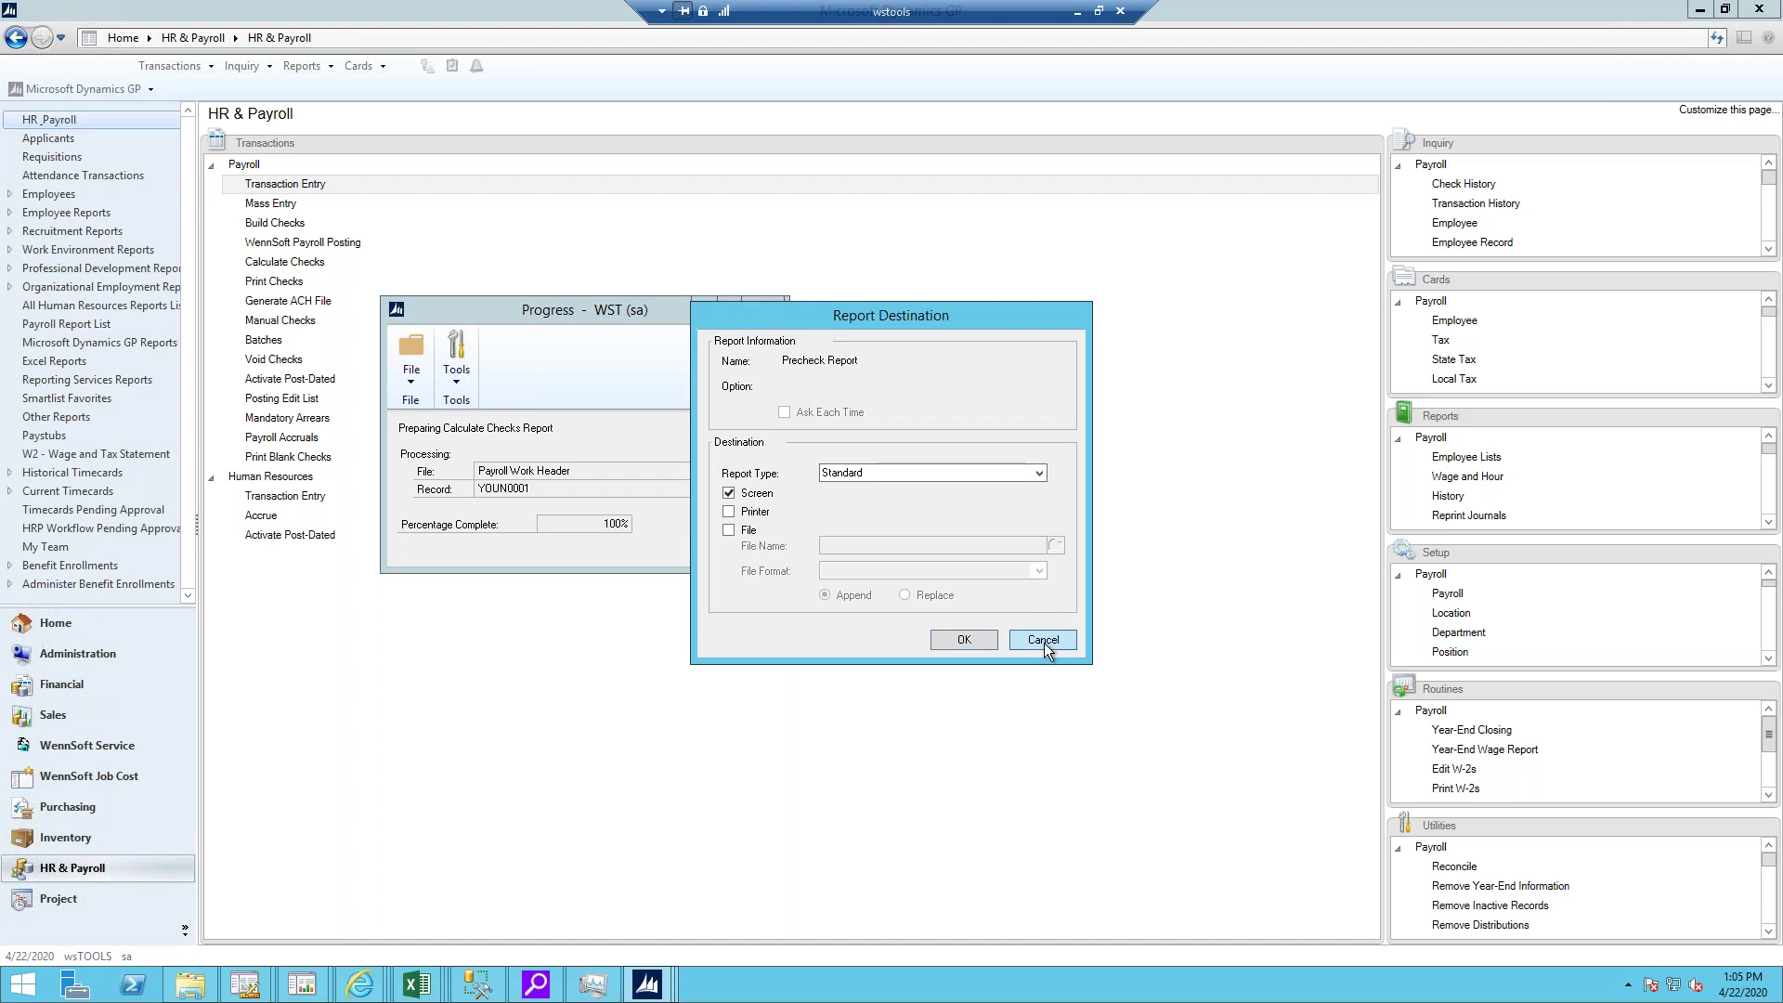
- Process Calculate Employee Deposits in Print Payroll Checks for the PAYROLL checkbook, dismissing the MICR security warnings
left_click(280, 284)
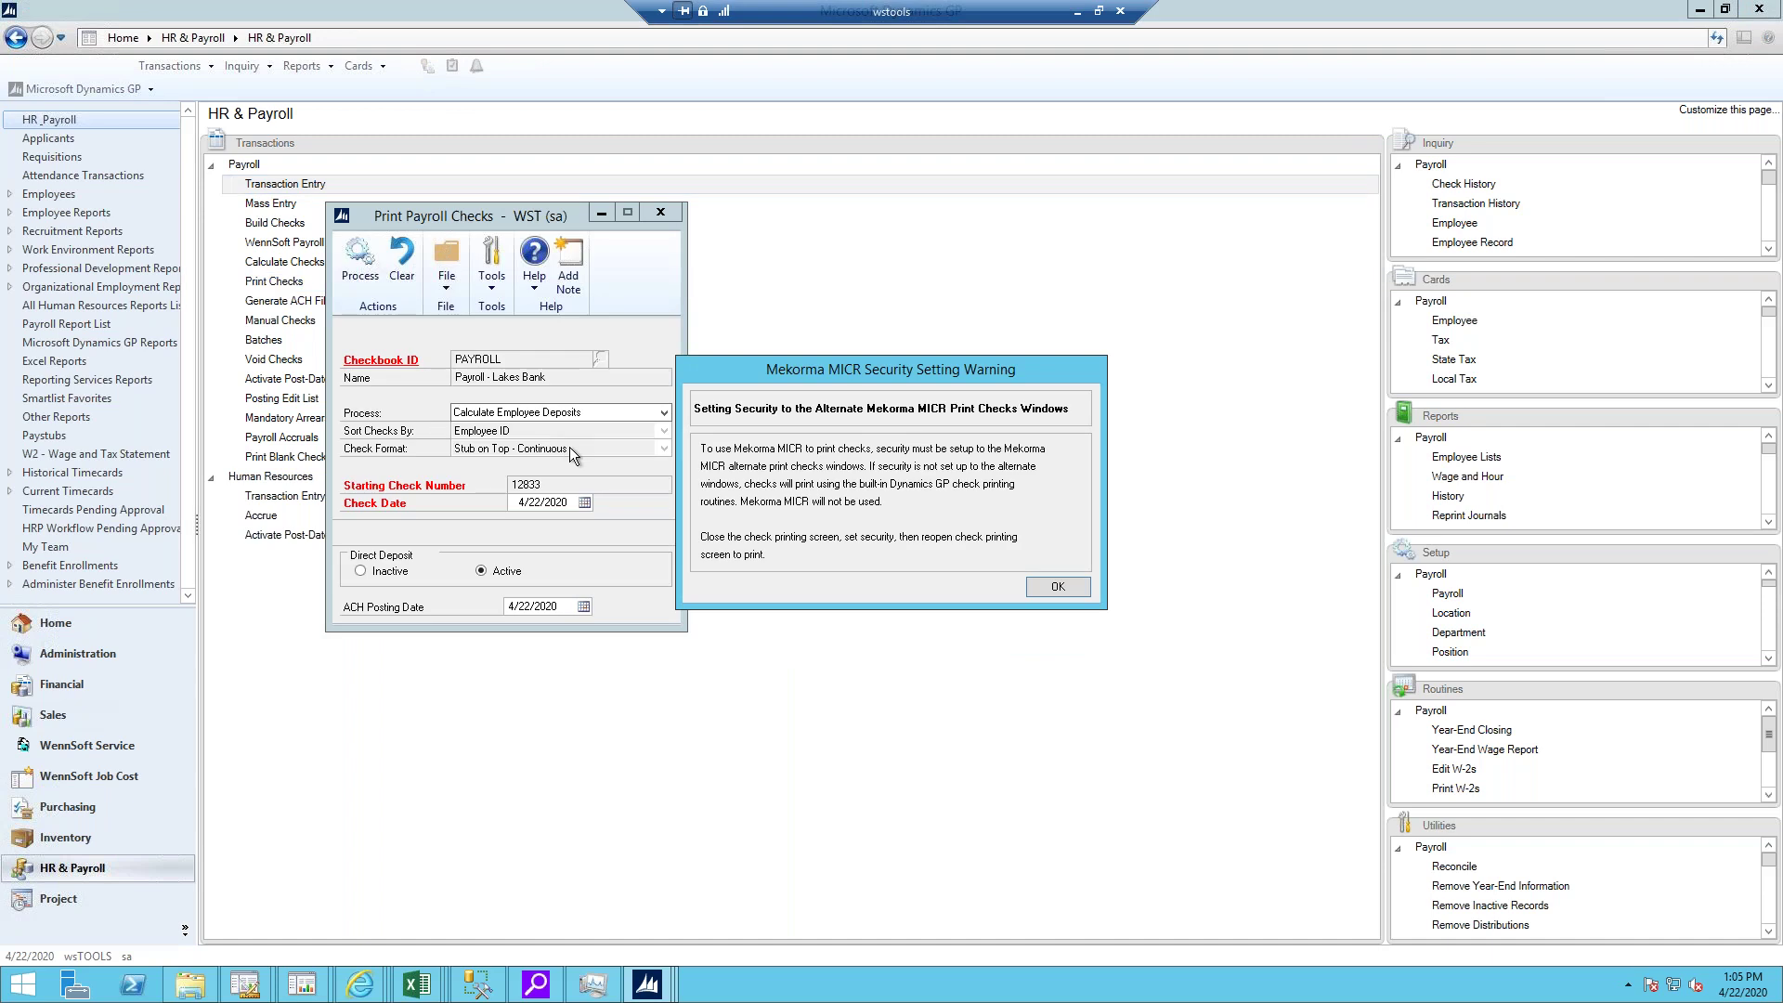
left_click(1053, 589)
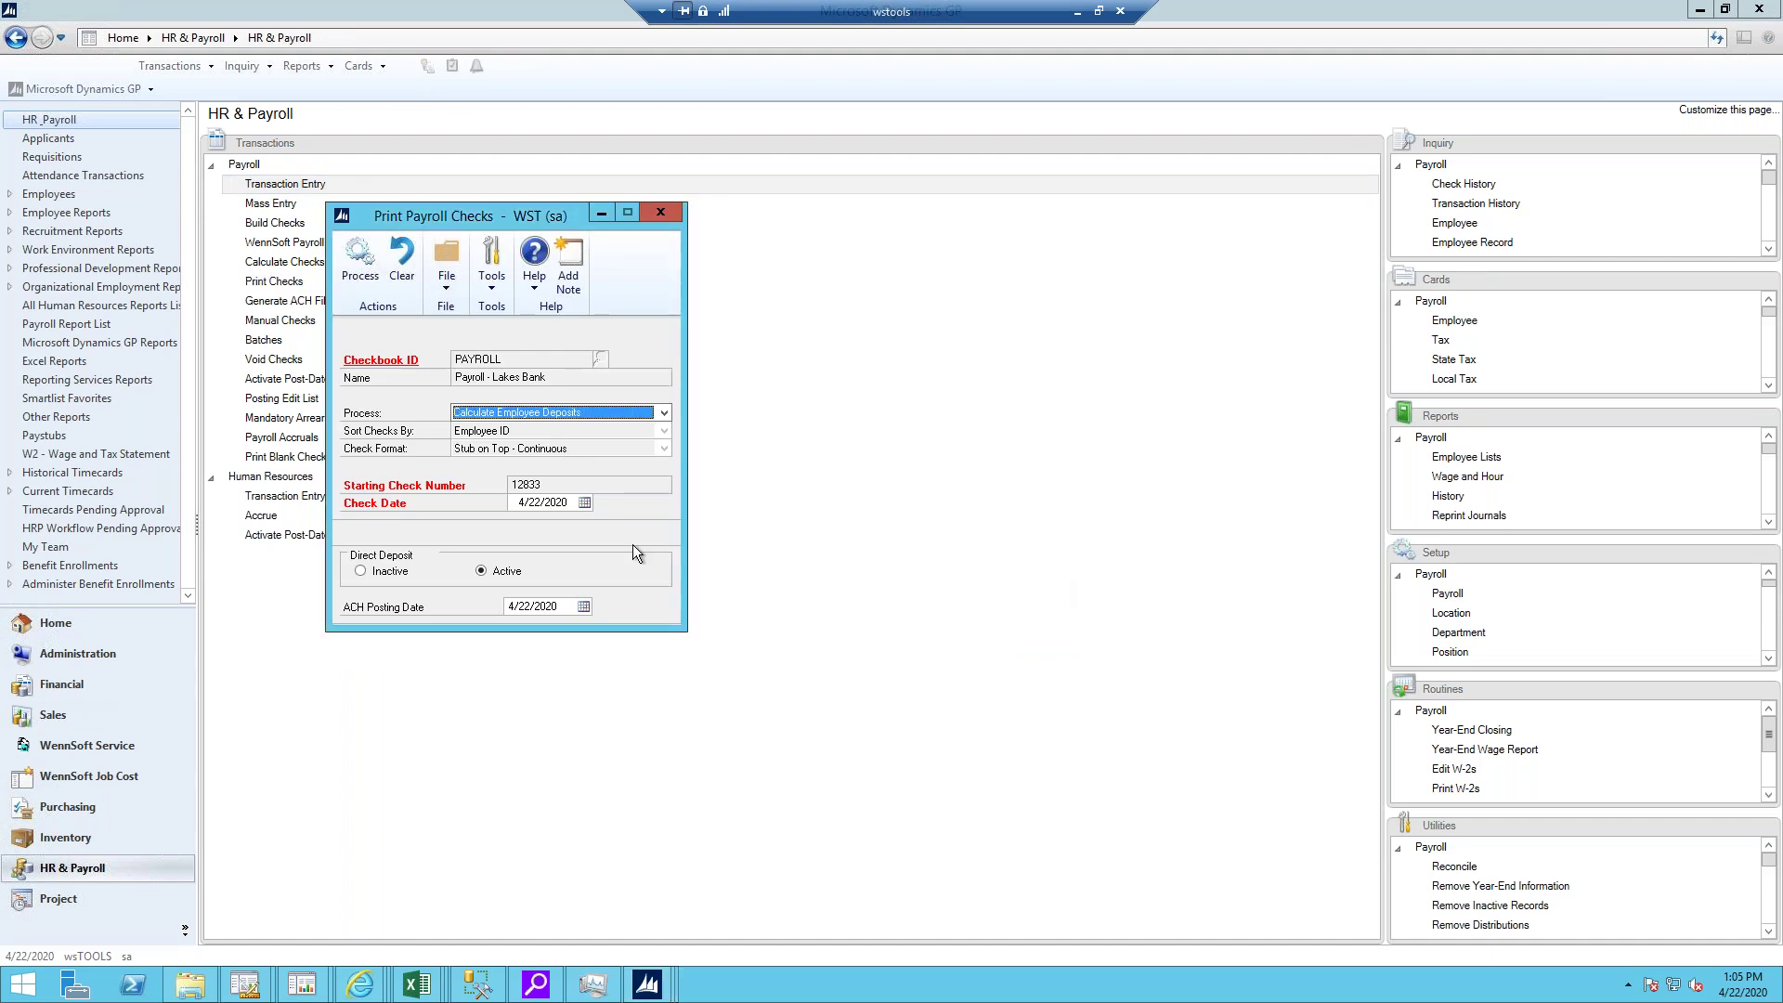
left_click(355, 267)
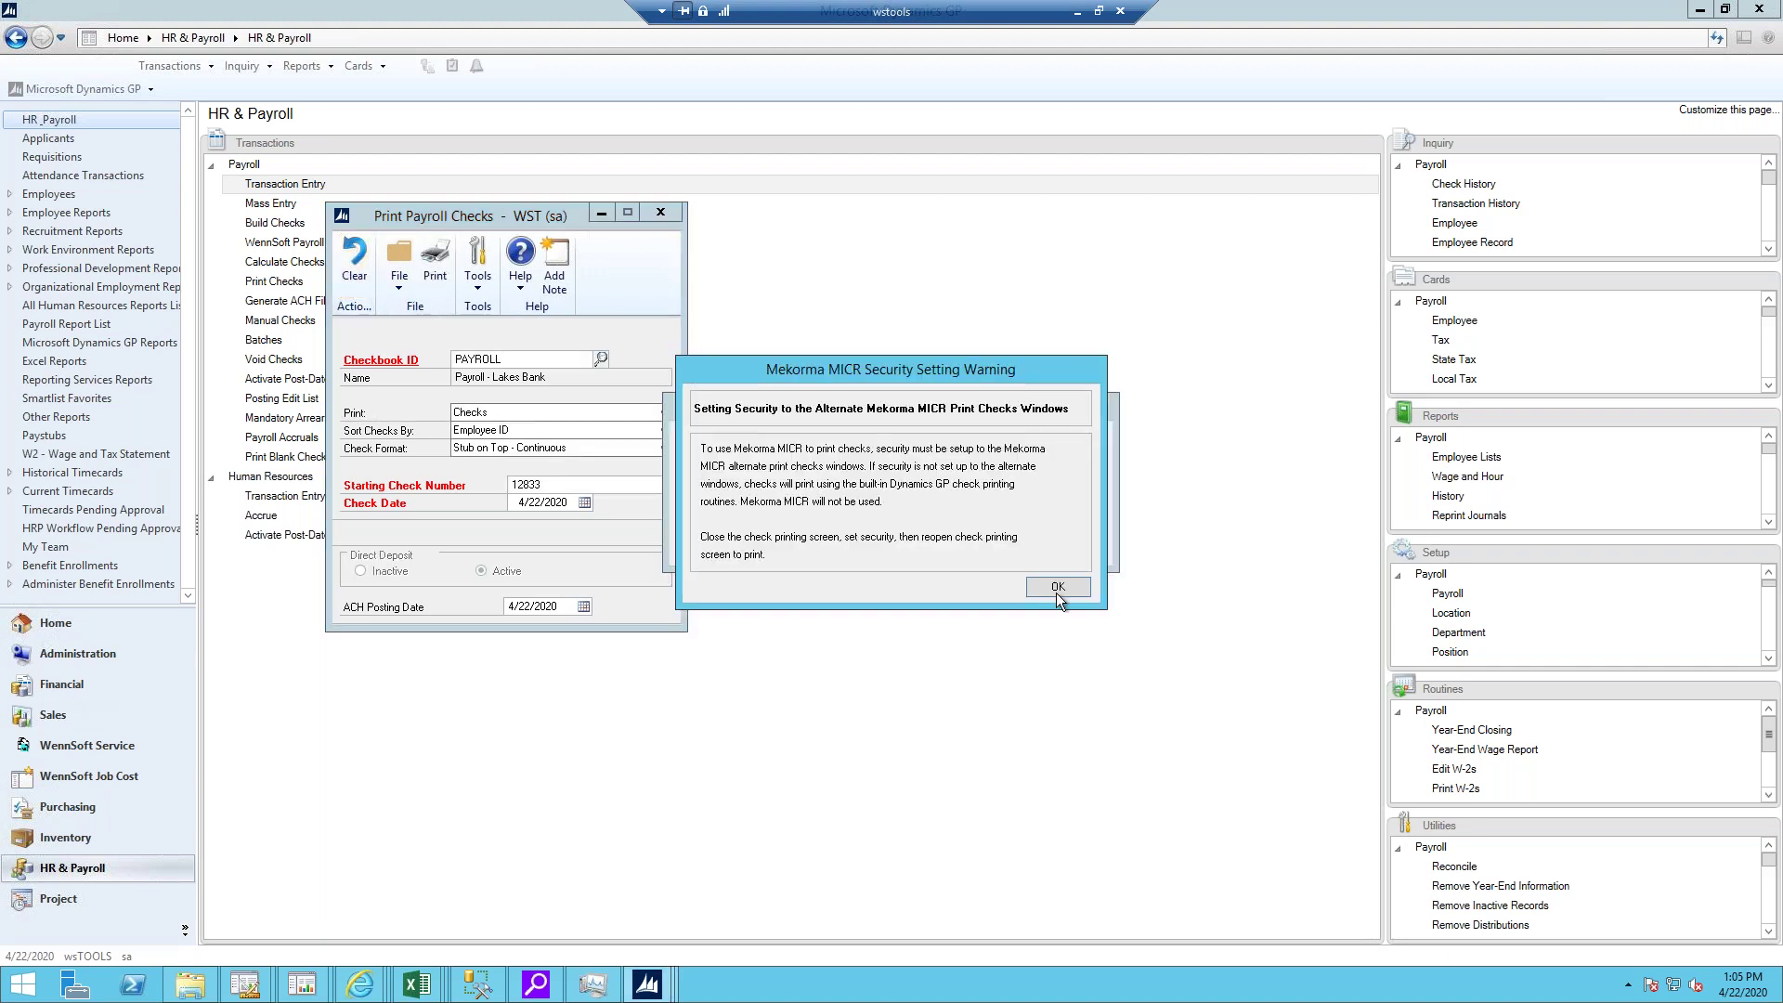
left_click(1068, 595)
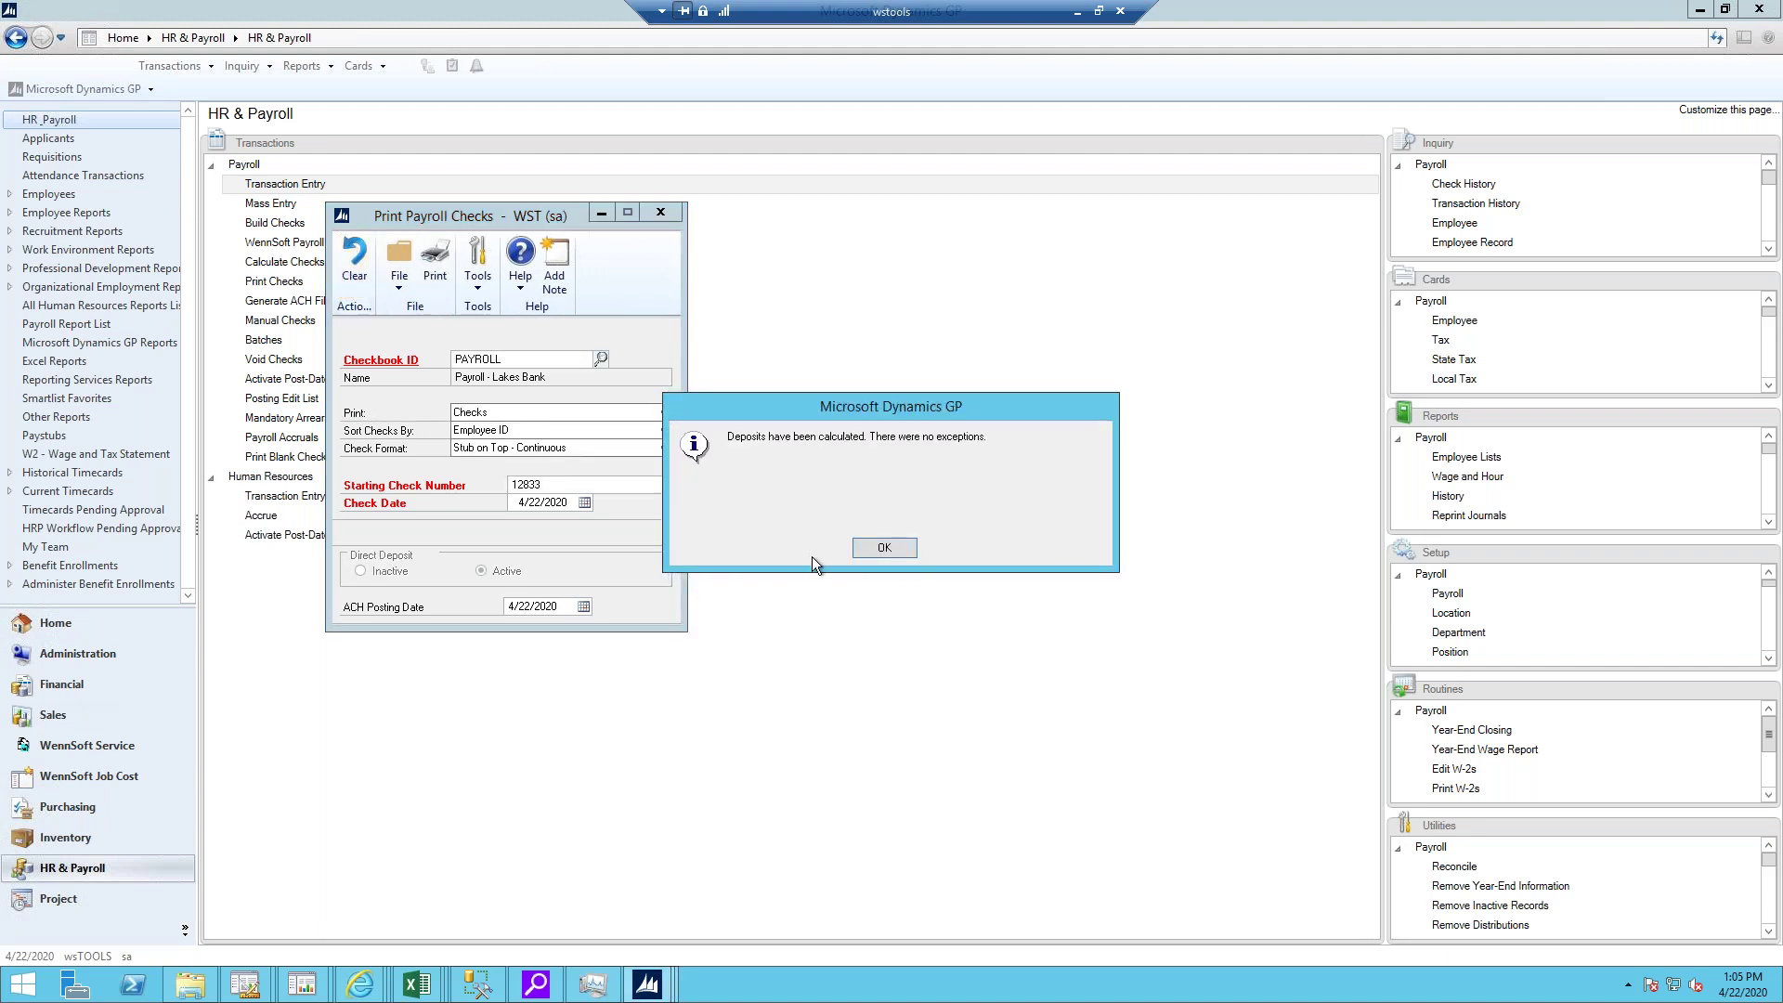
left_click(893, 548)
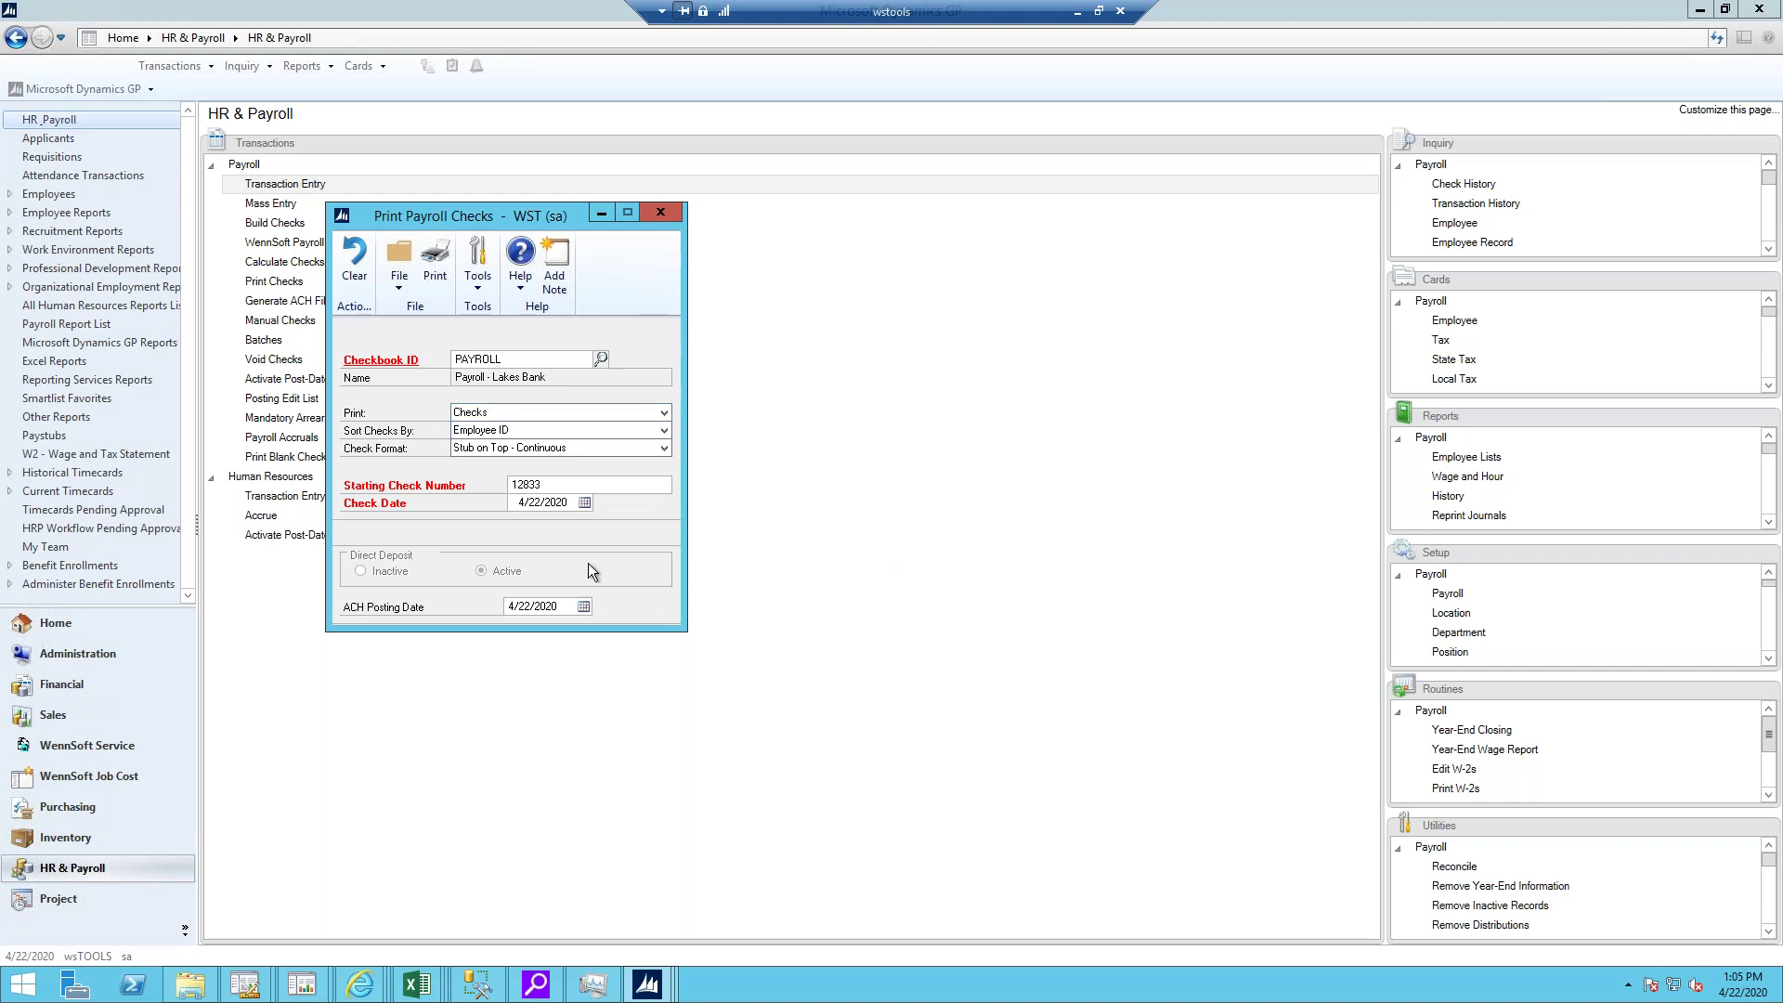
- Print the employee checks to the screen with the Stub on Top - Continuous format and close the output
left_click(432, 270)
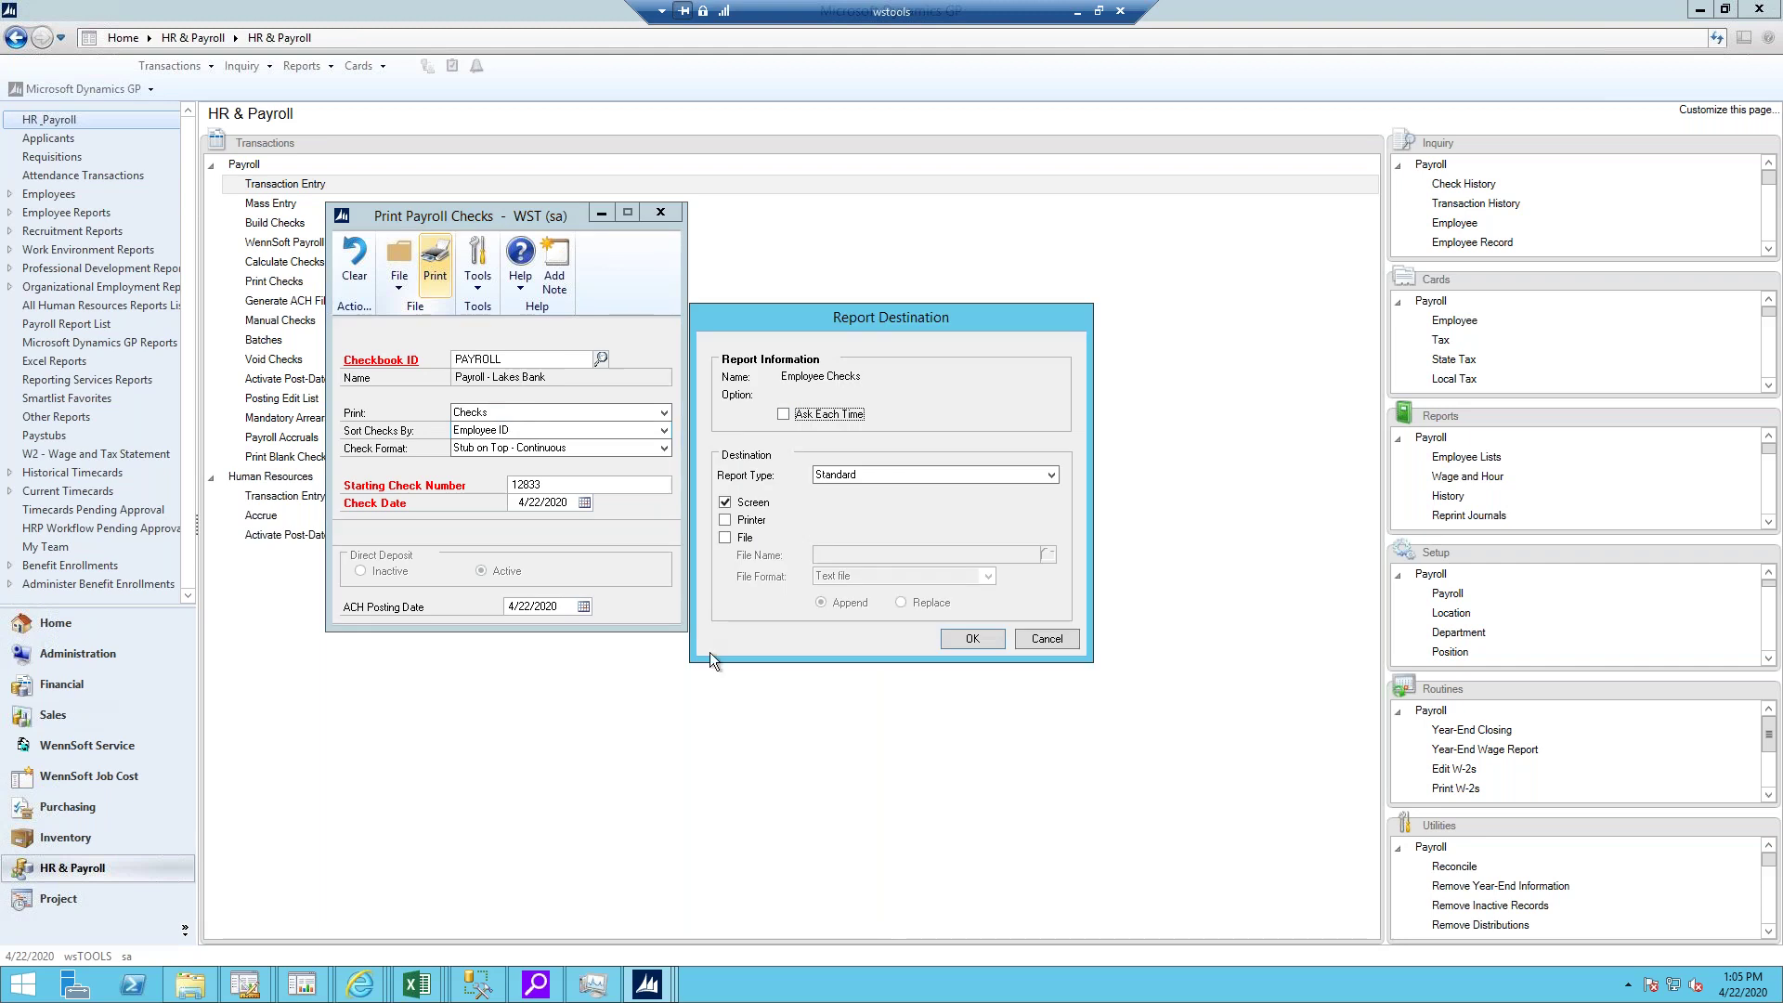
left_click(972, 639)
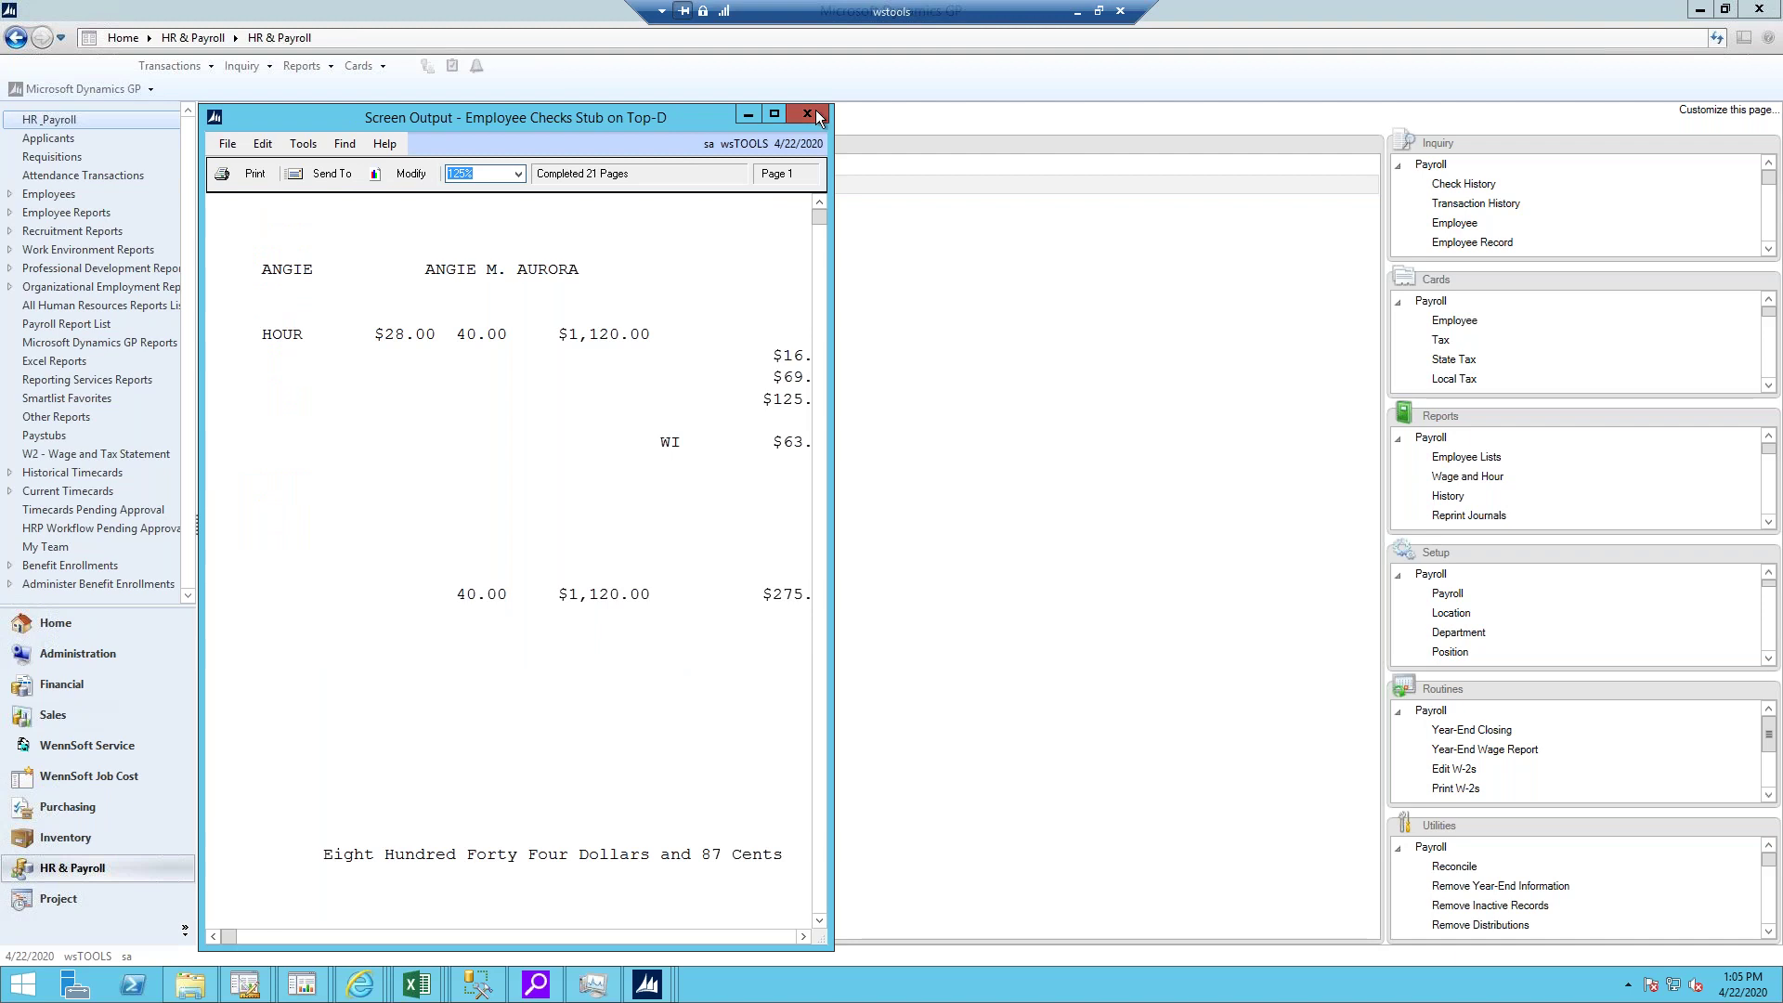
left_click(817, 114)
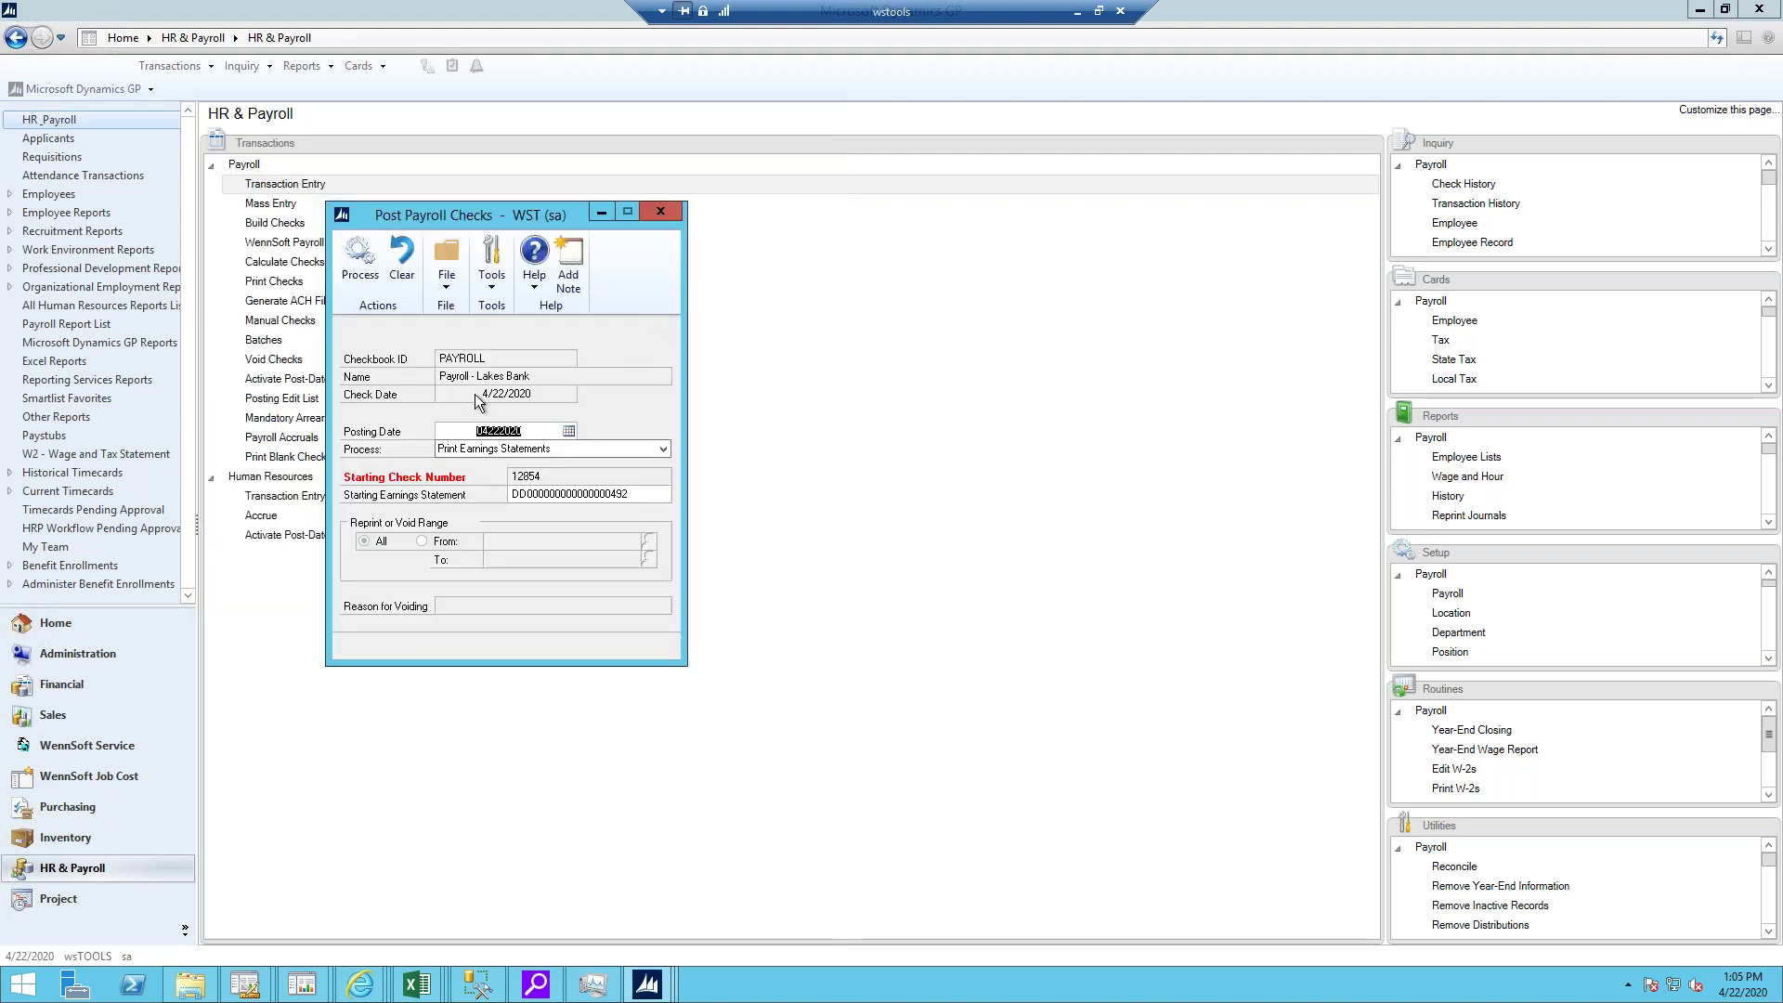
- Print the direct deposit earnings statements to the screen and close the output
left_click(359, 256)
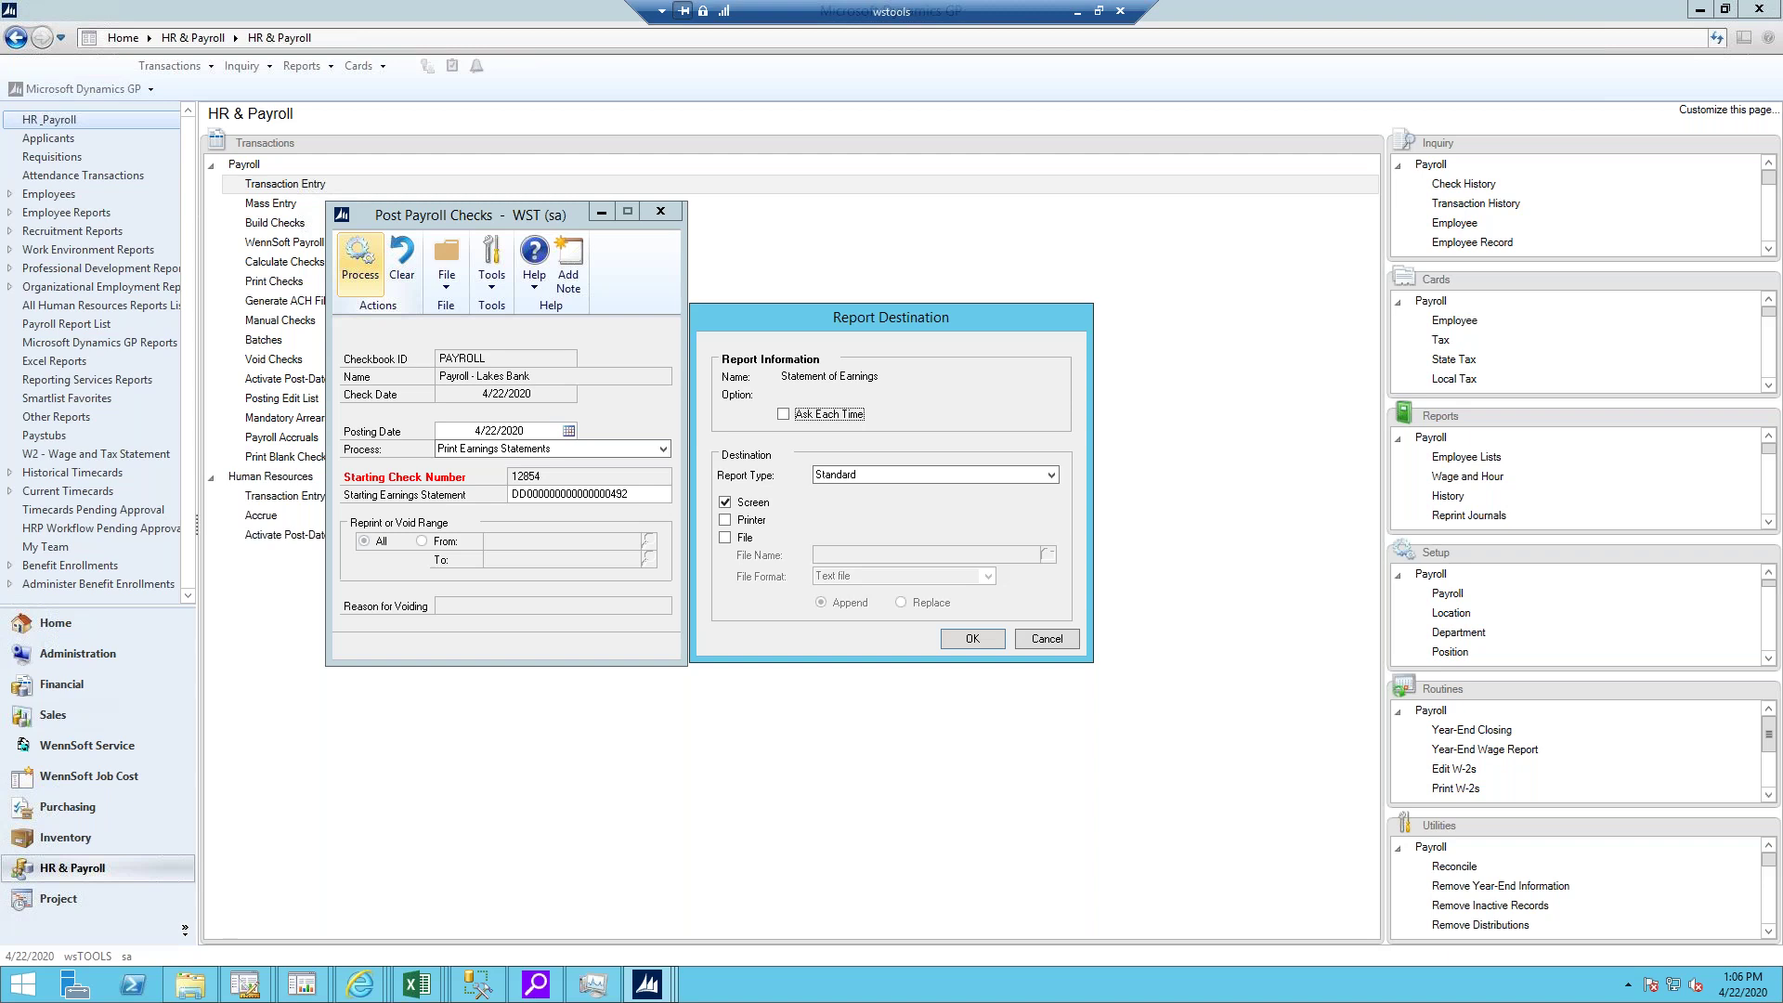
left_click(972, 639)
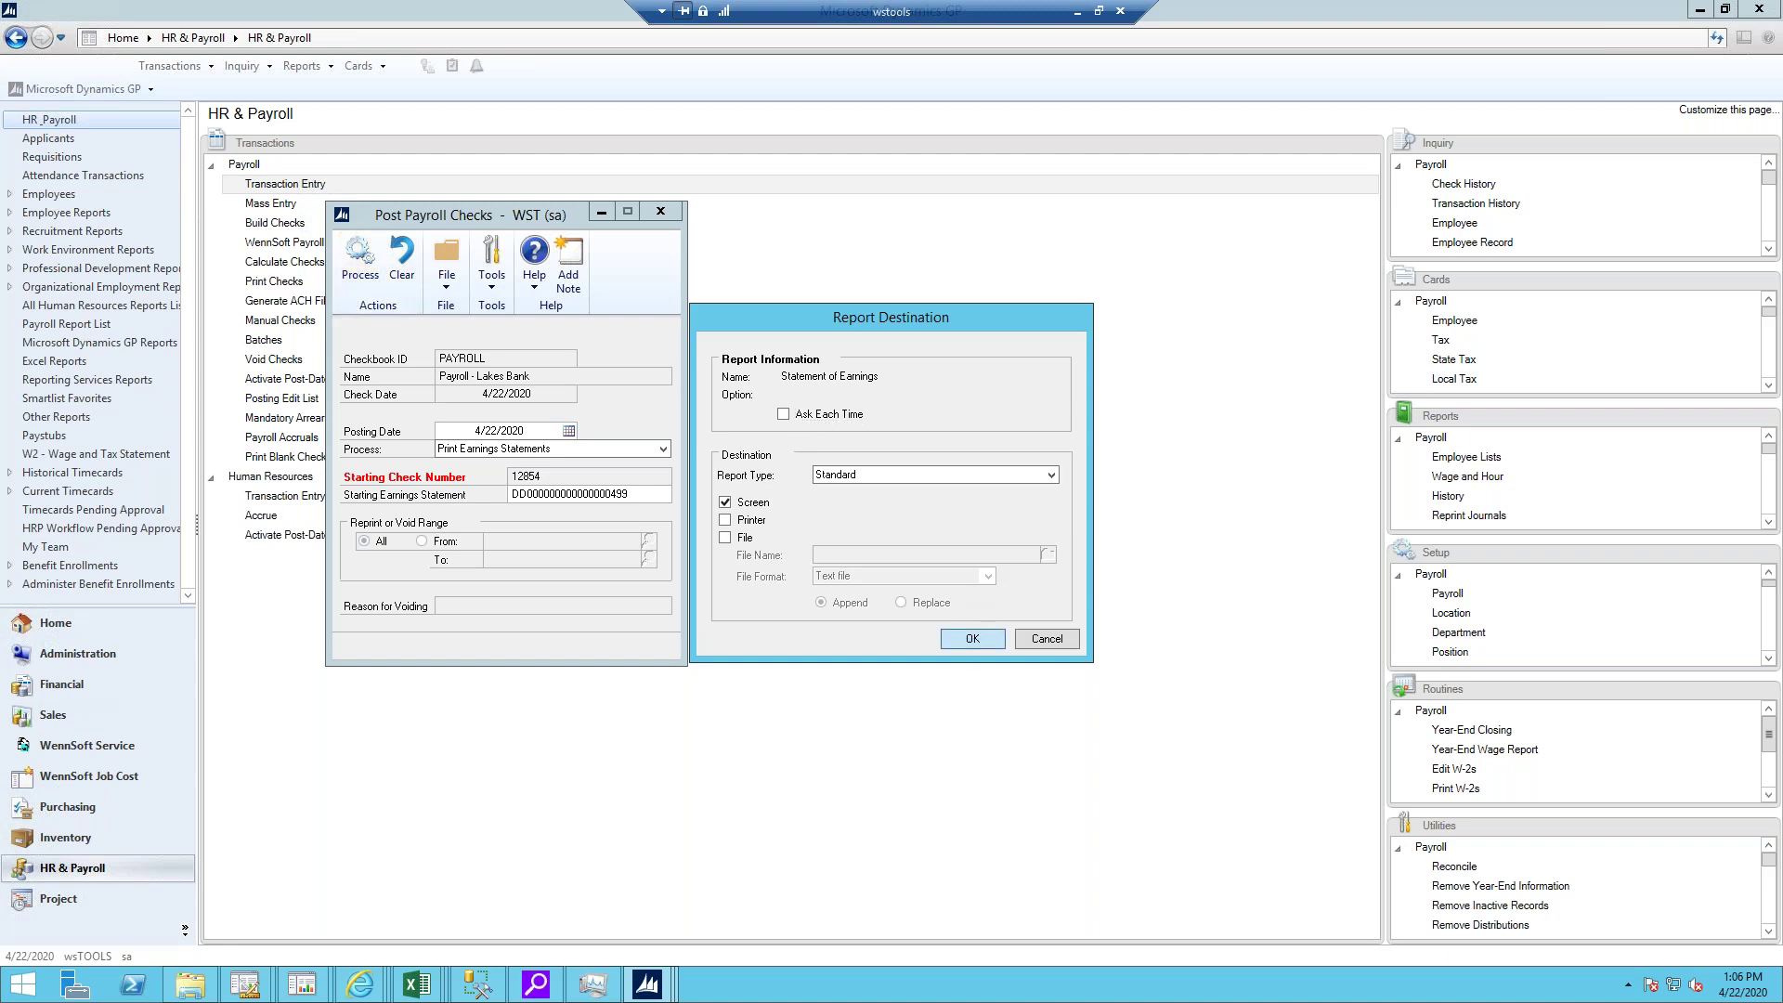
left_click(972, 639)
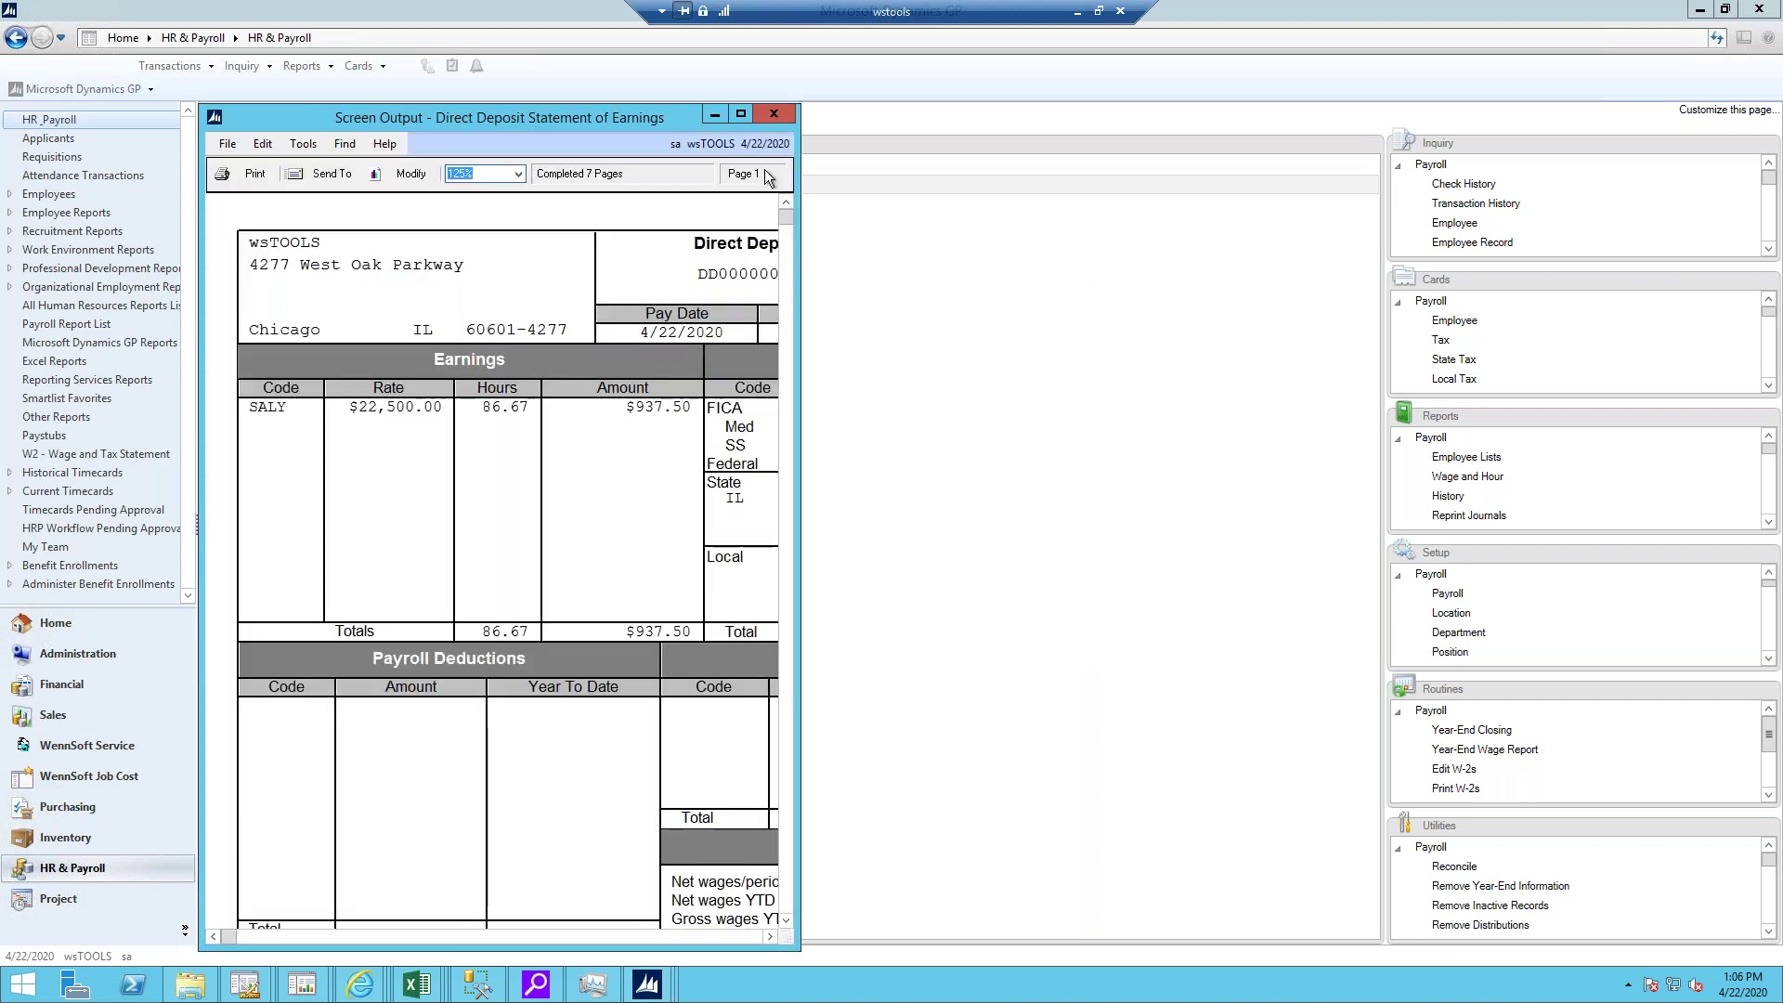
left_click(774, 114)
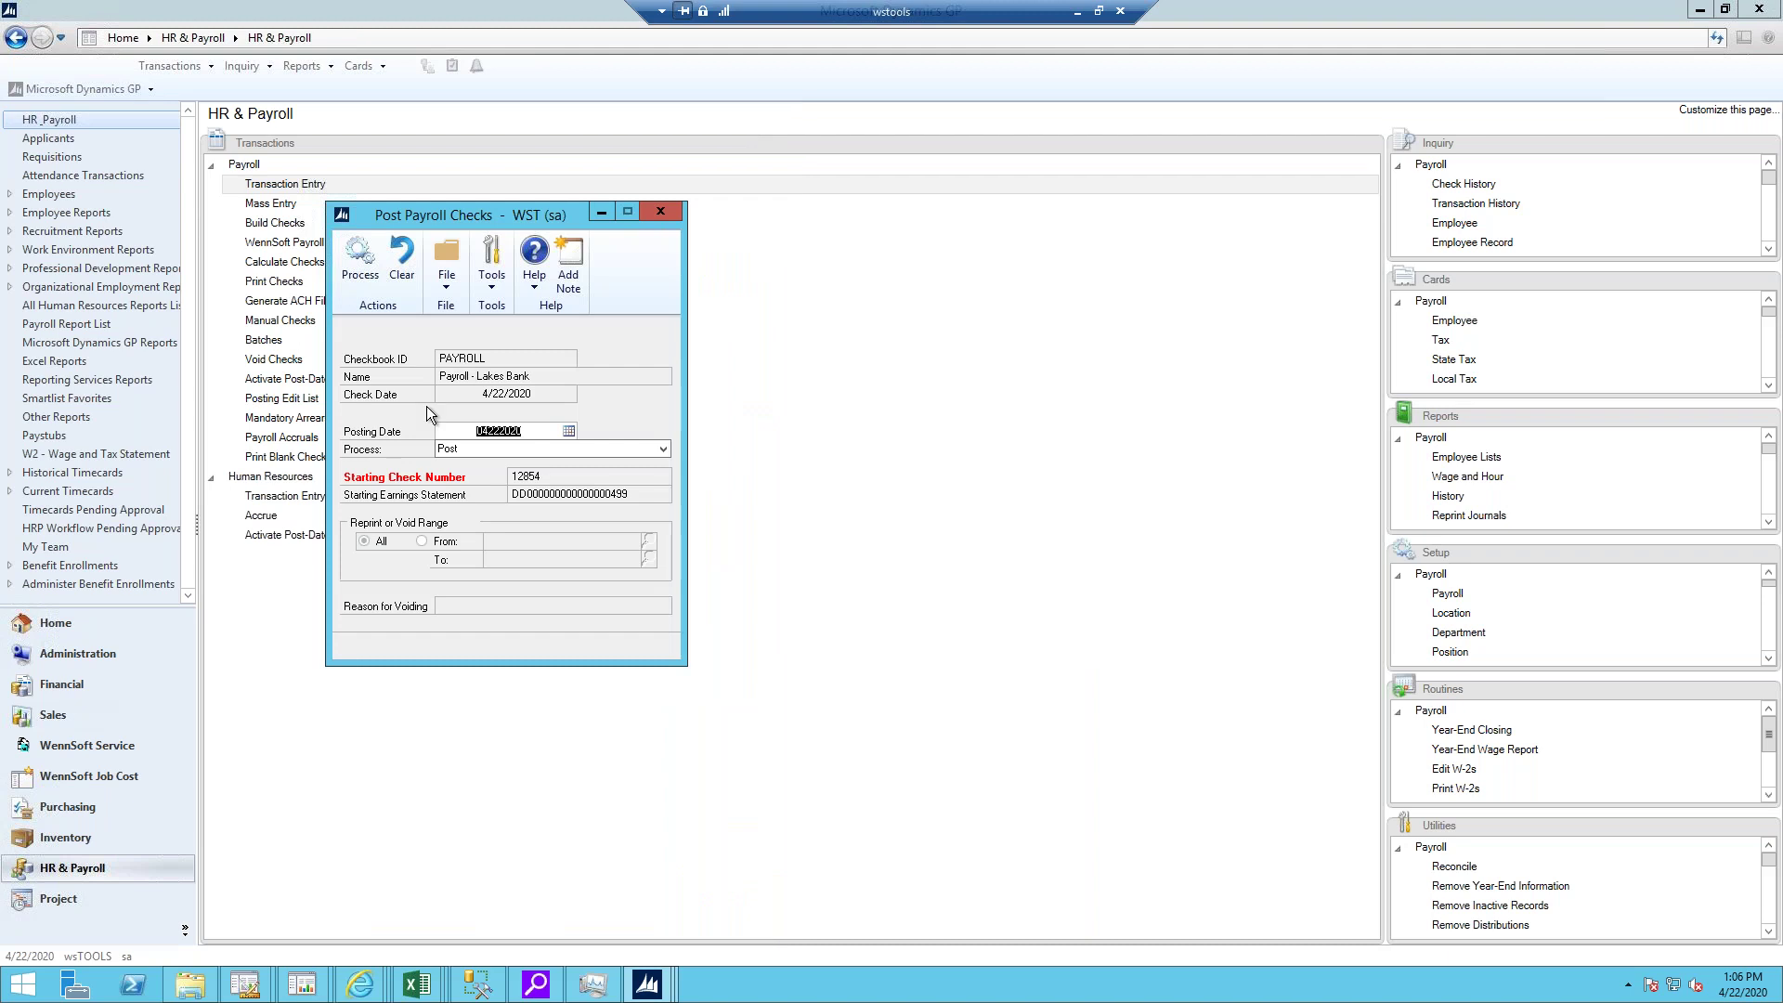
- Post the payroll checks with posting date 4/22/2020 and skip each posting report, including the Department Register
left_click(353, 263)
left_click(1042, 640)
left_click(1042, 641)
left_click(1043, 640)
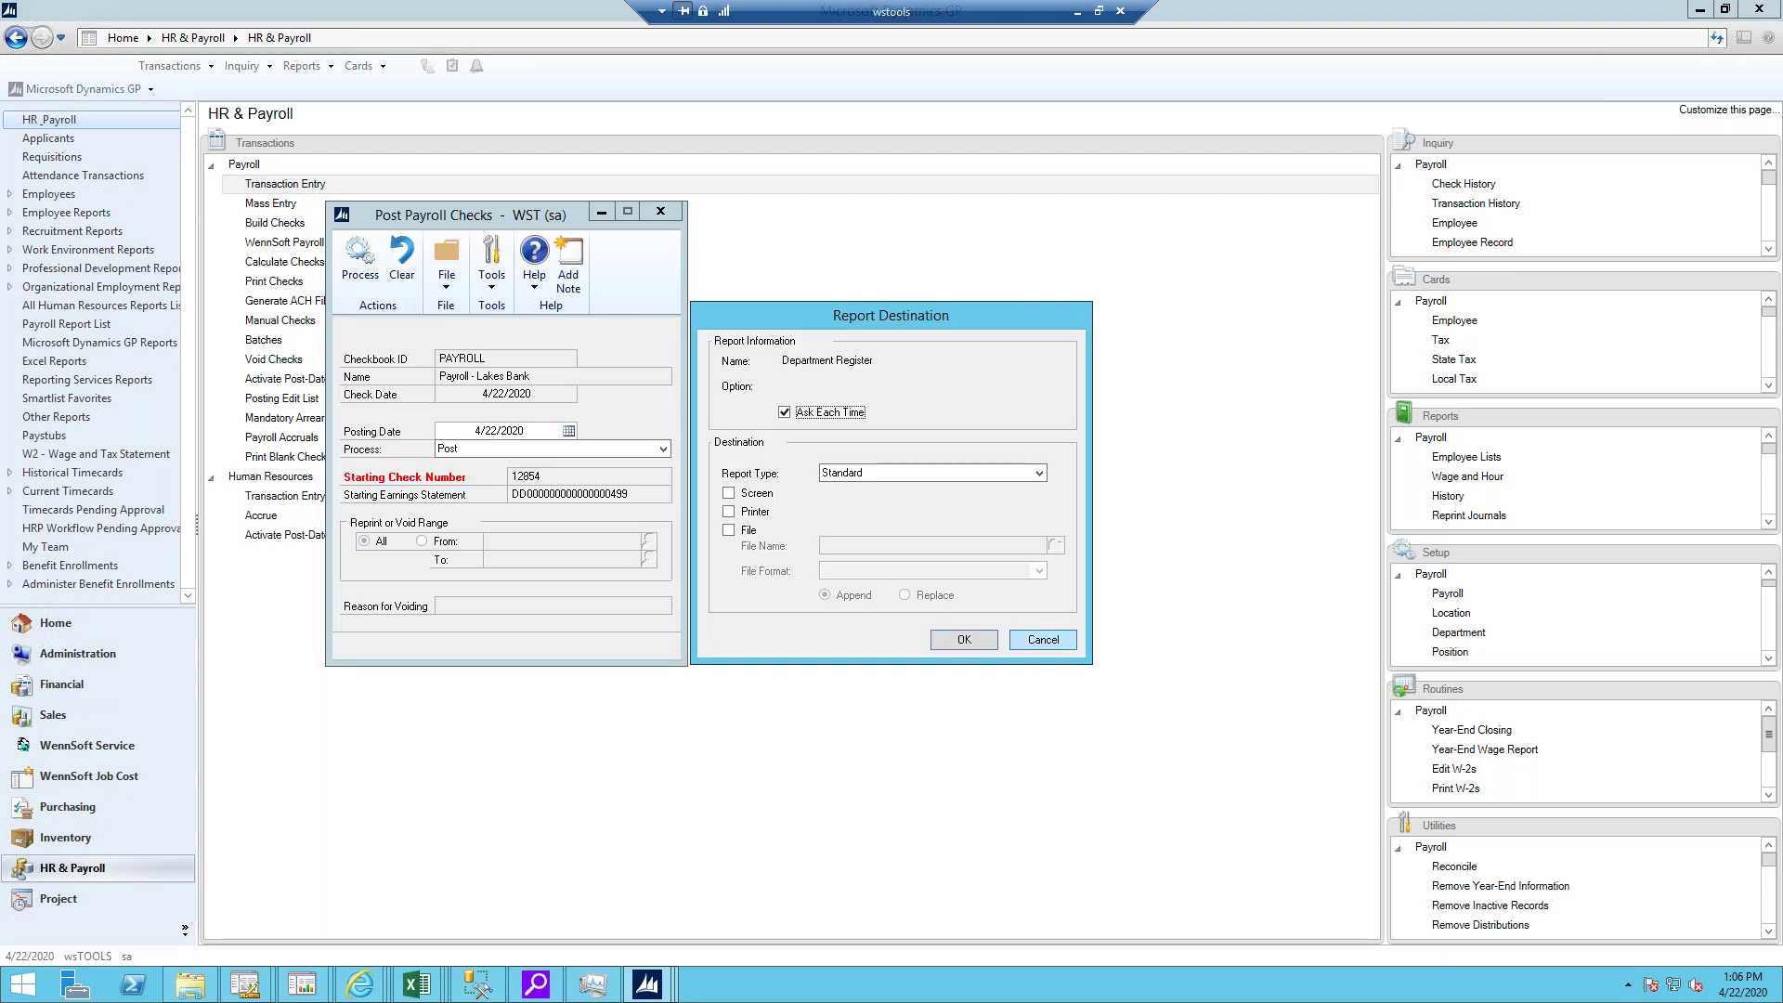
left_click(1039, 639)
left_click(1039, 639)
left_click(1039, 639)
left_click(1039, 639)
left_click(1039, 639)
left_click(1039, 638)
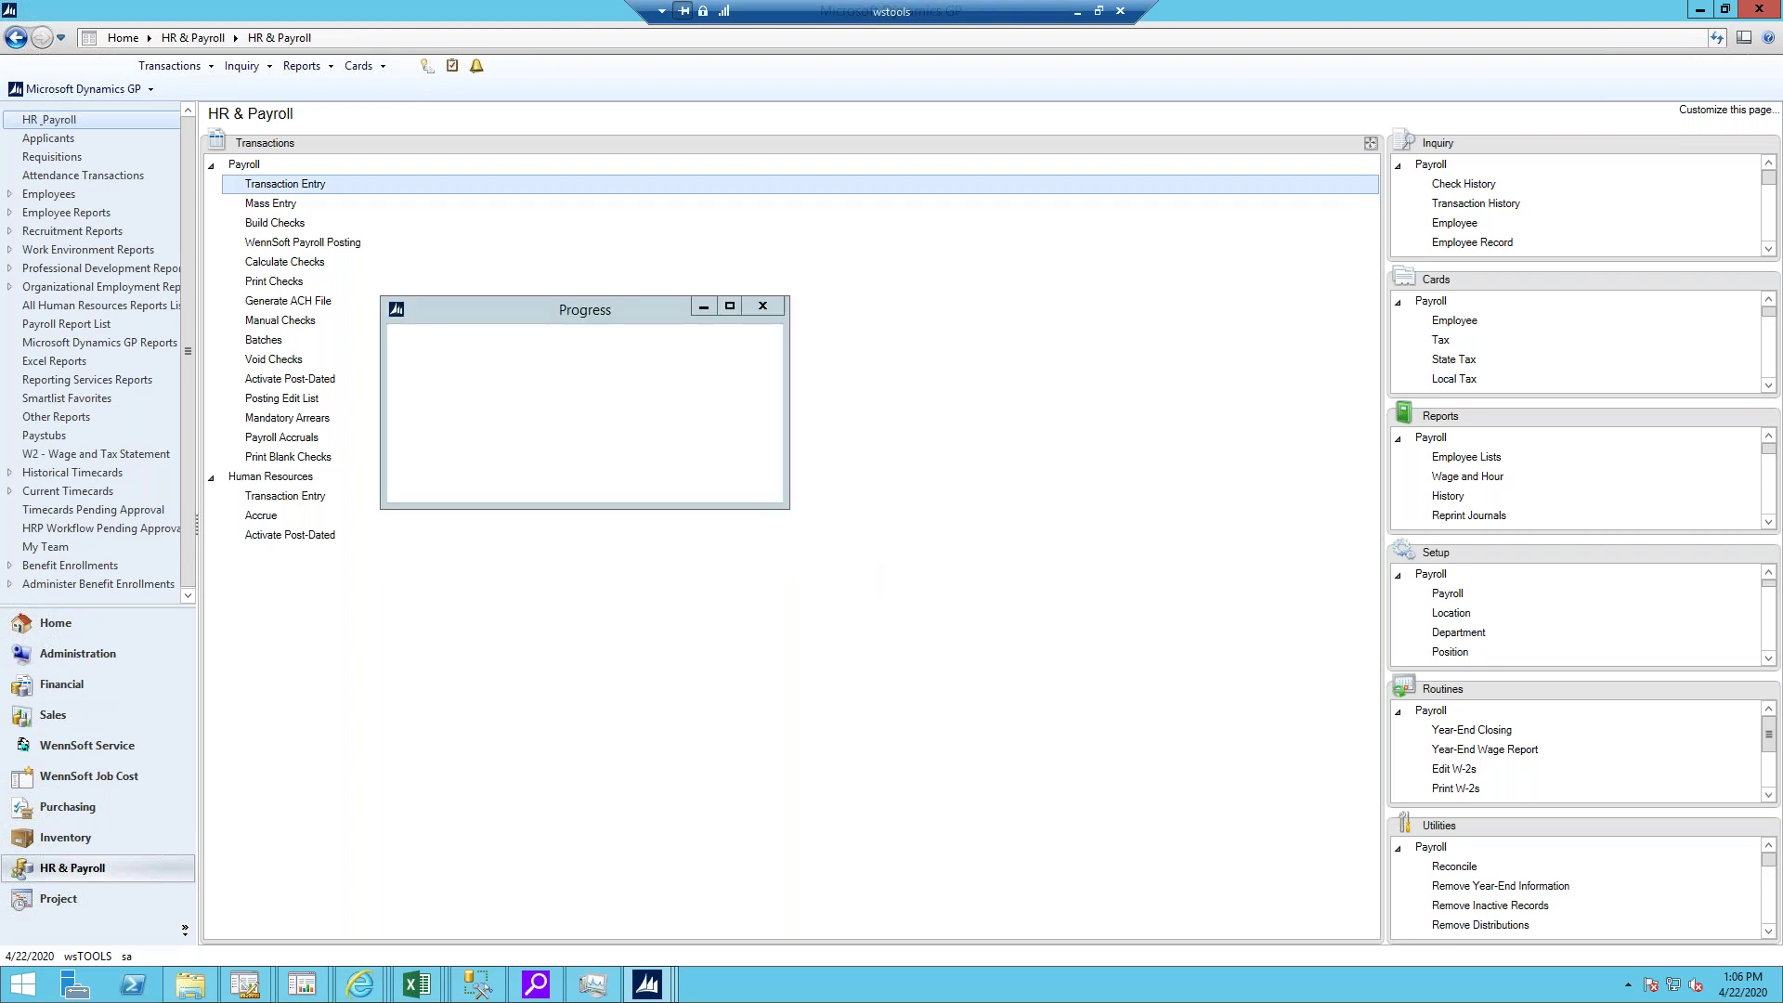
- Create the ACH file for the DEFAULT build dated 4/22/2020 at 1:05:07 PM and skip the ACH Transmittal Report
left_click(296, 301)
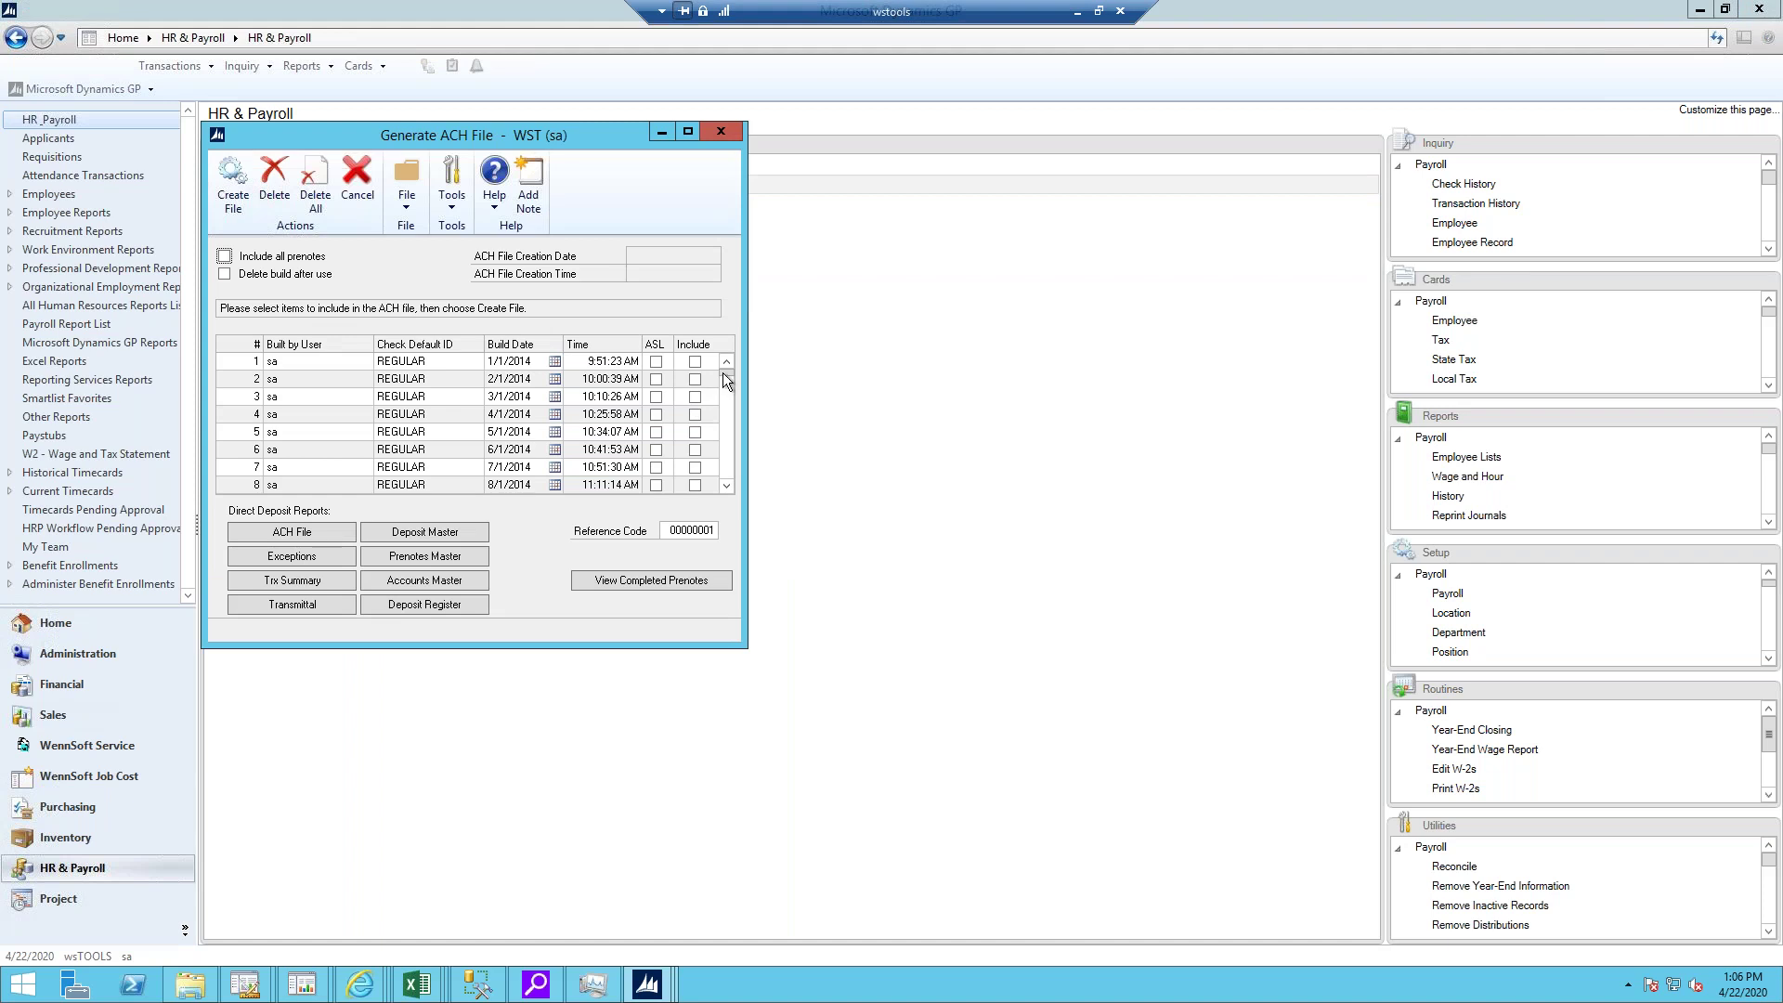
left_click_drag(729, 471, 727, 493)
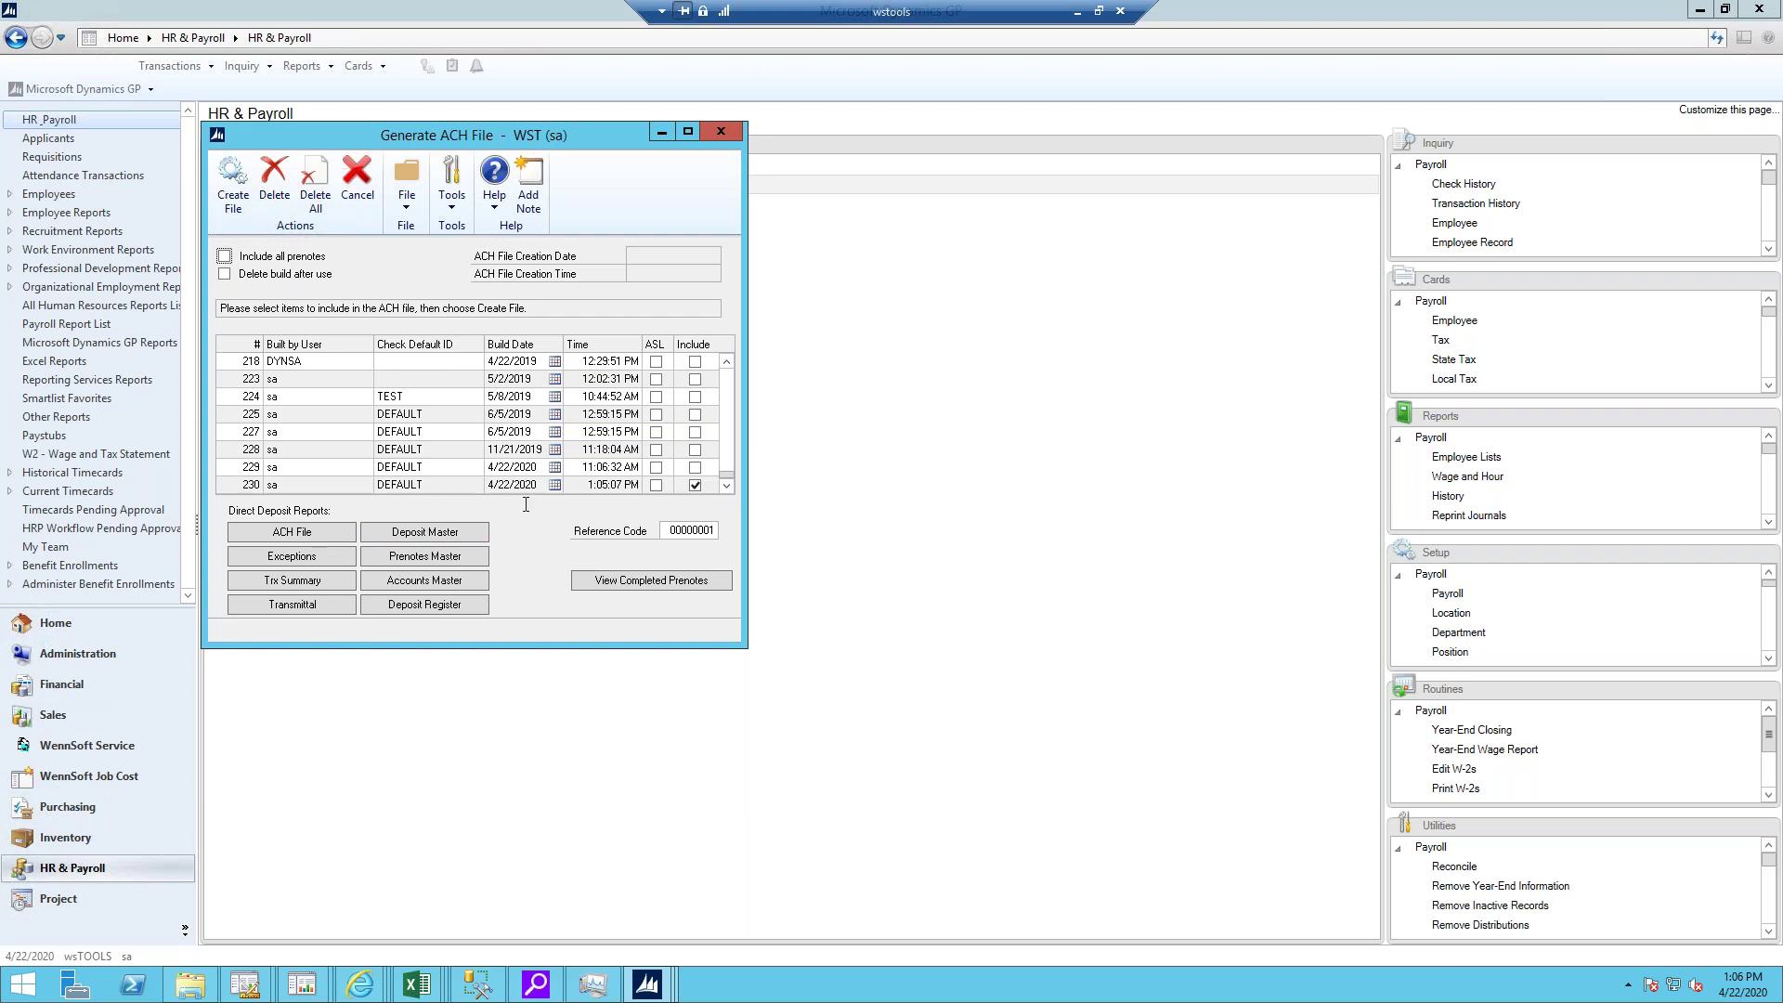
left_click(232, 193)
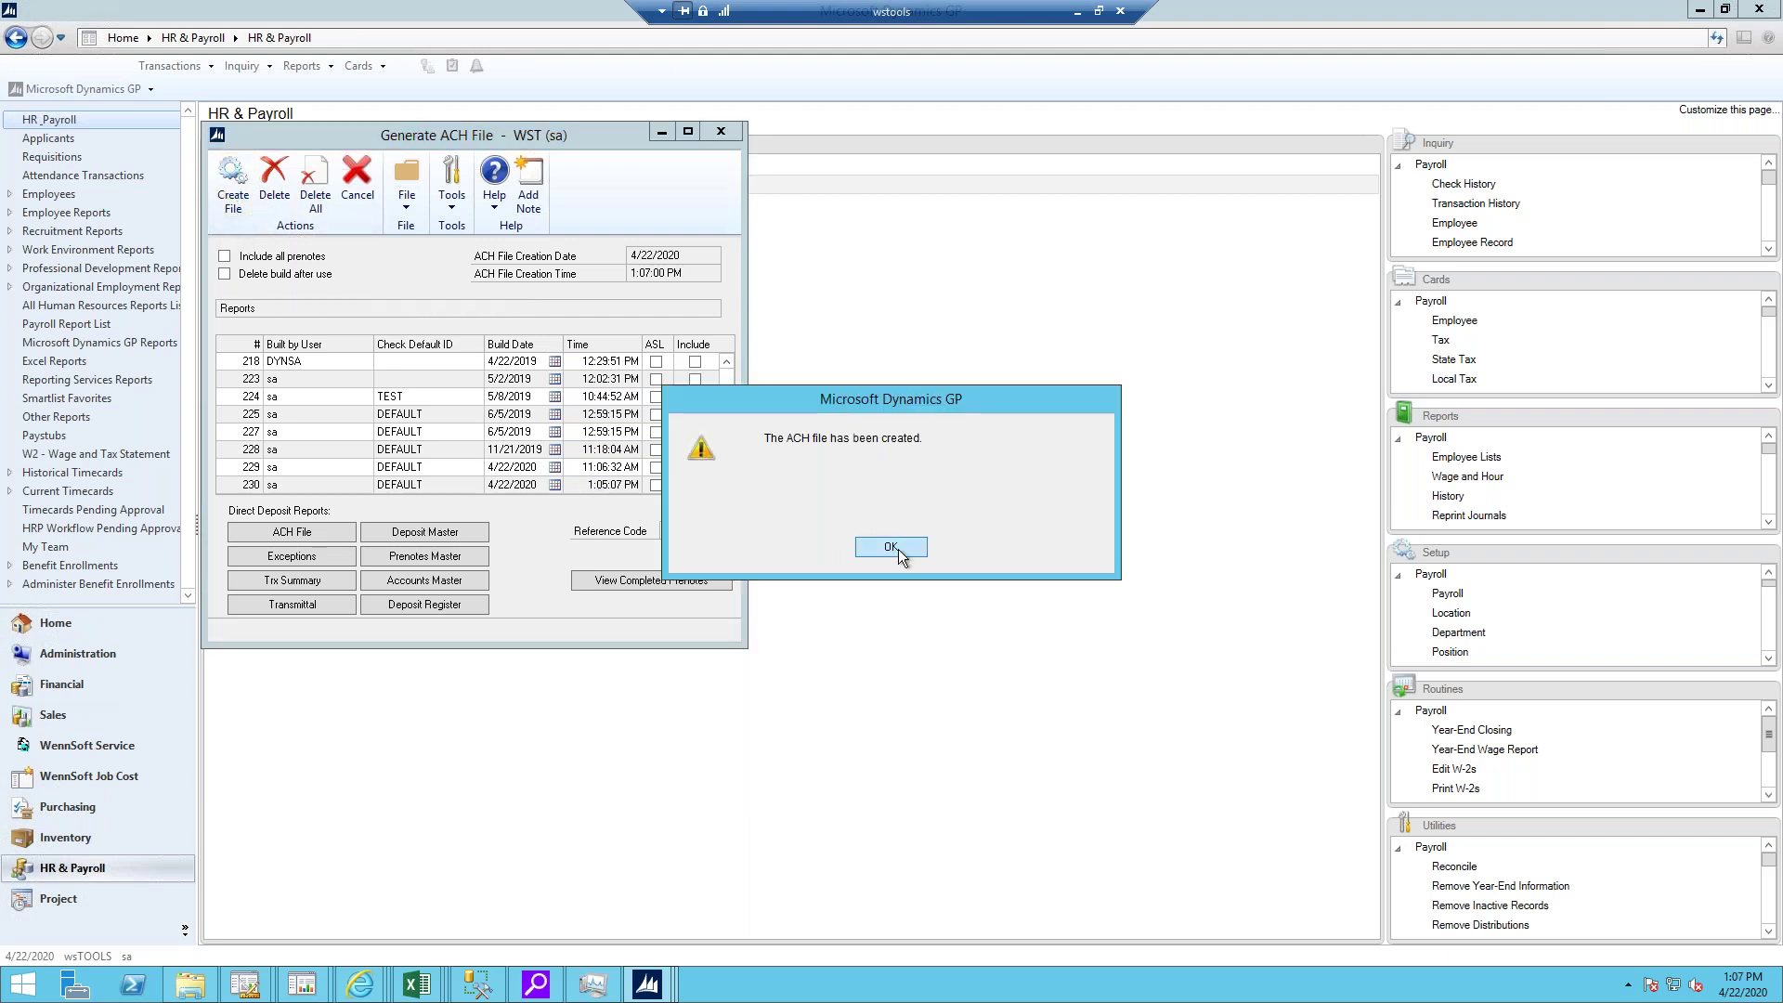
left_click(899, 549)
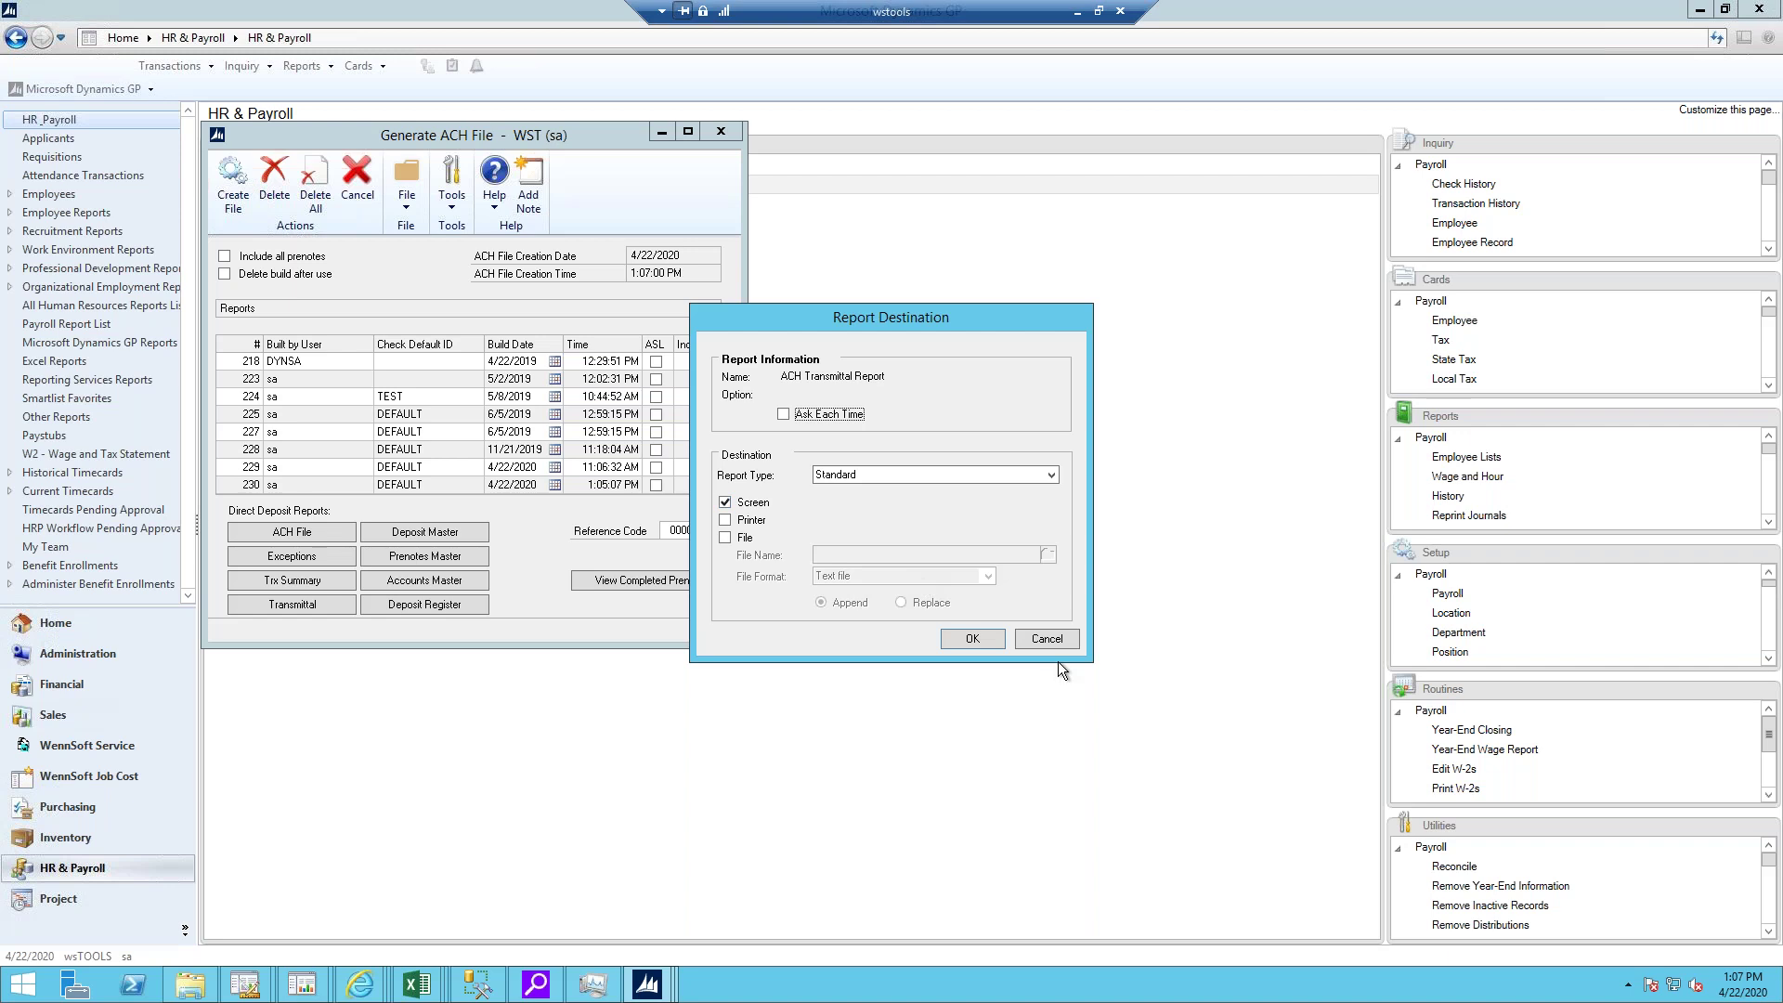
left_click(1047, 639)
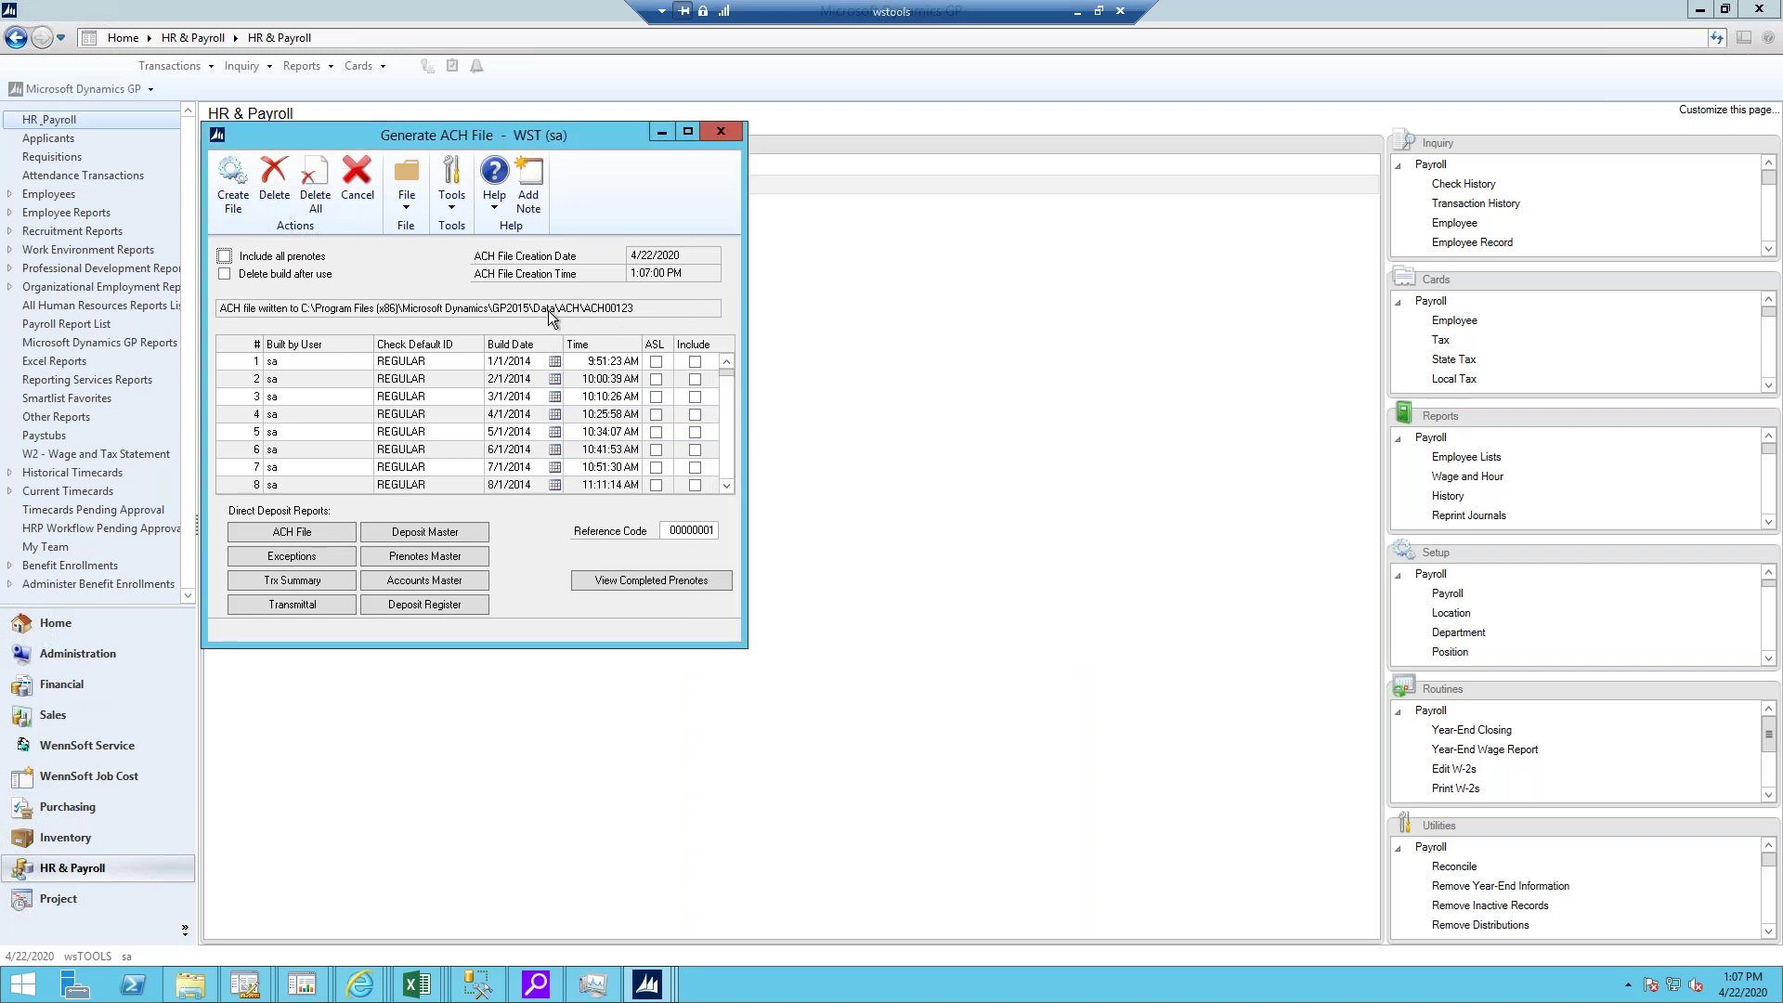
- Open ACH00123 from the GP2015 Data\ACH folder in Notepad, examine its first deposit entry, and close the file and Generate ACH File
left_click(190, 984)
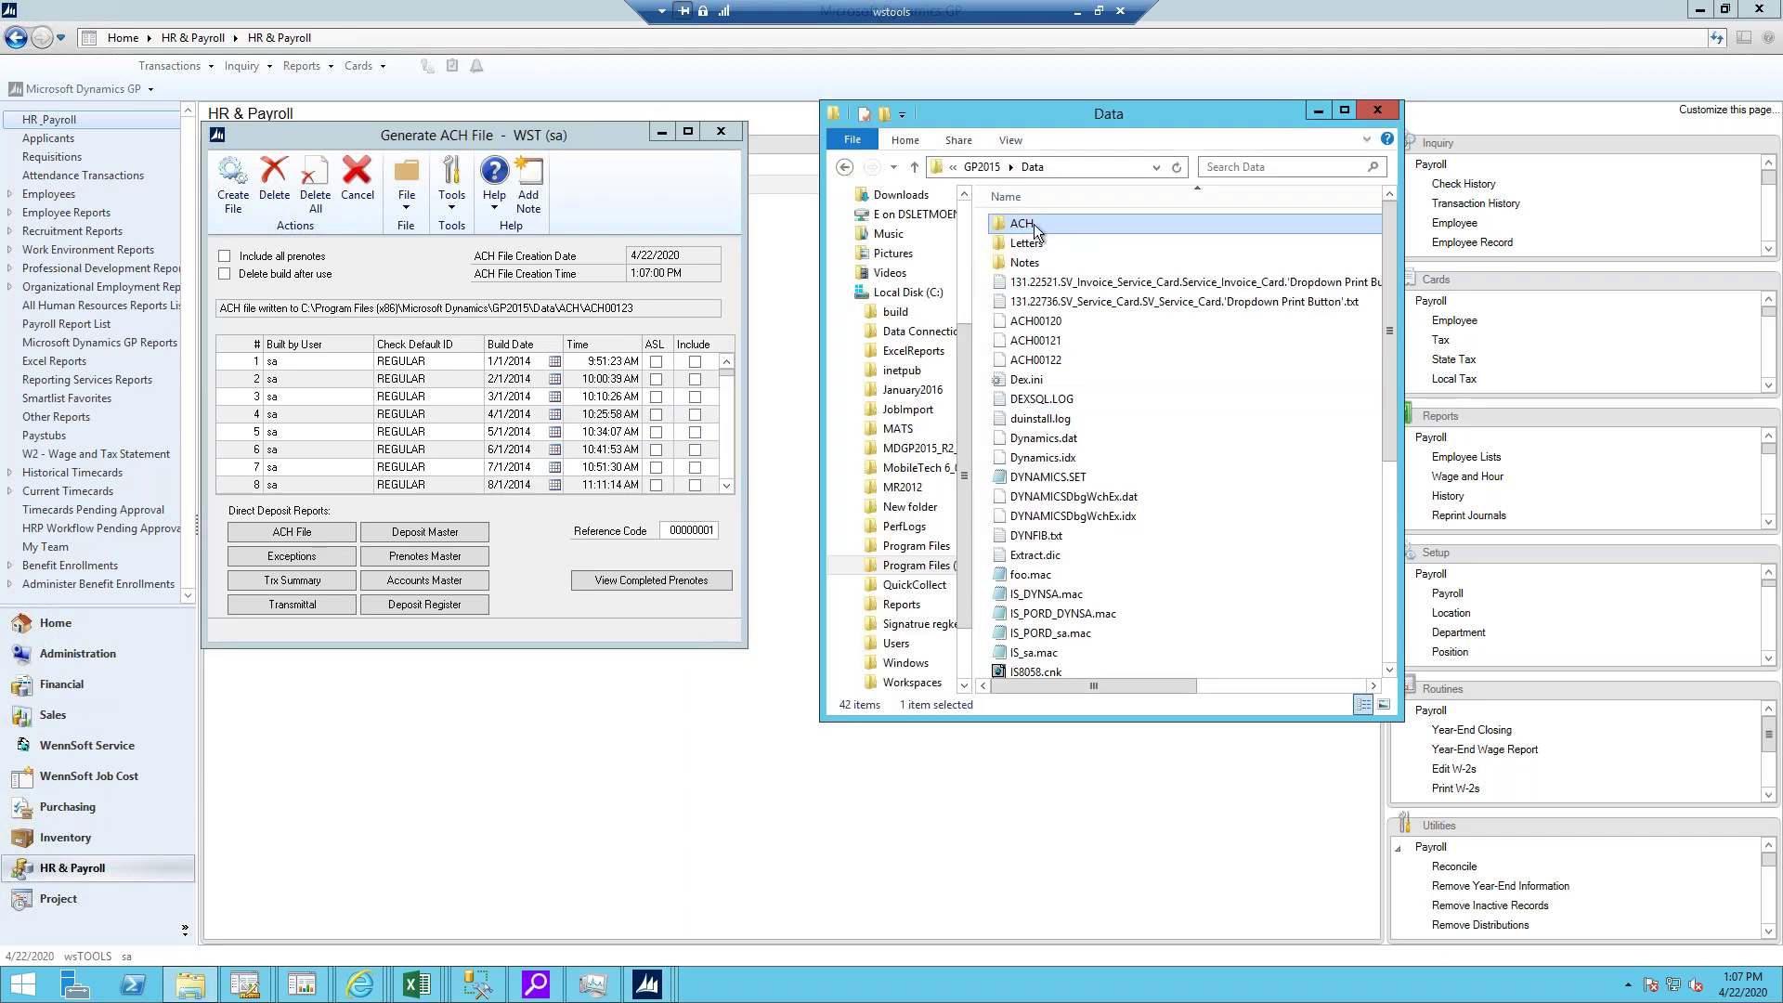
double_click(1033, 224)
double_click(1025, 224)
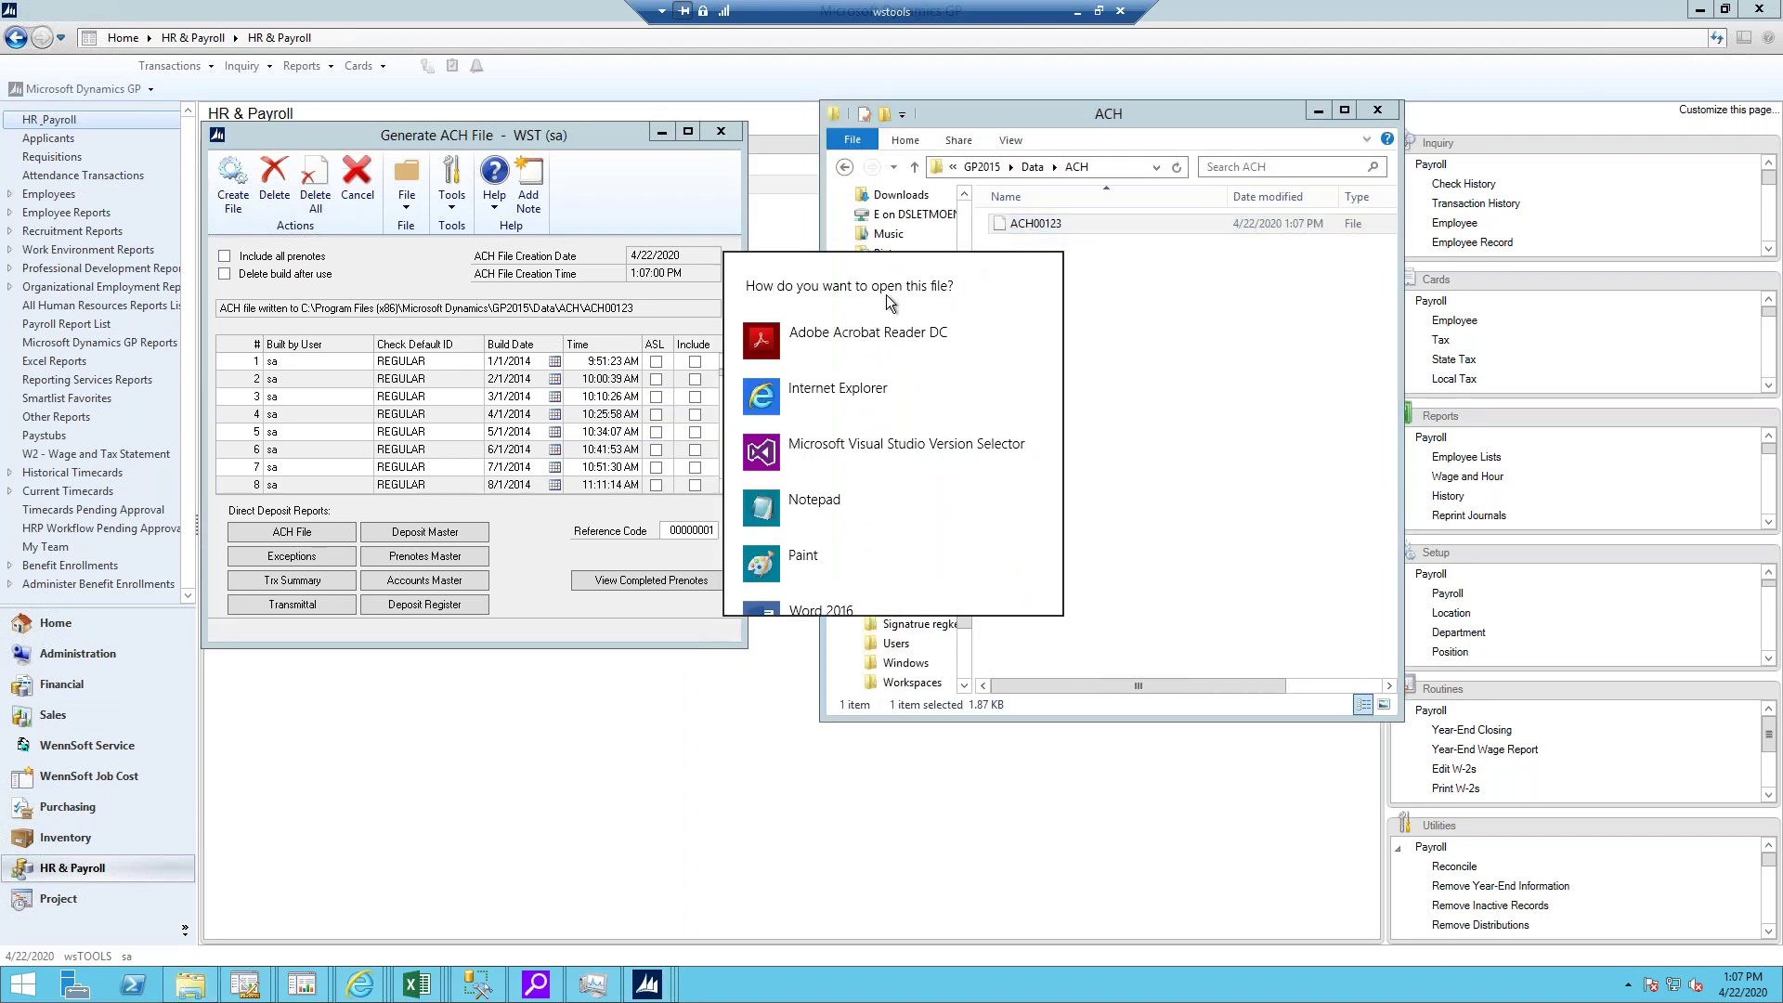
left_click(814, 506)
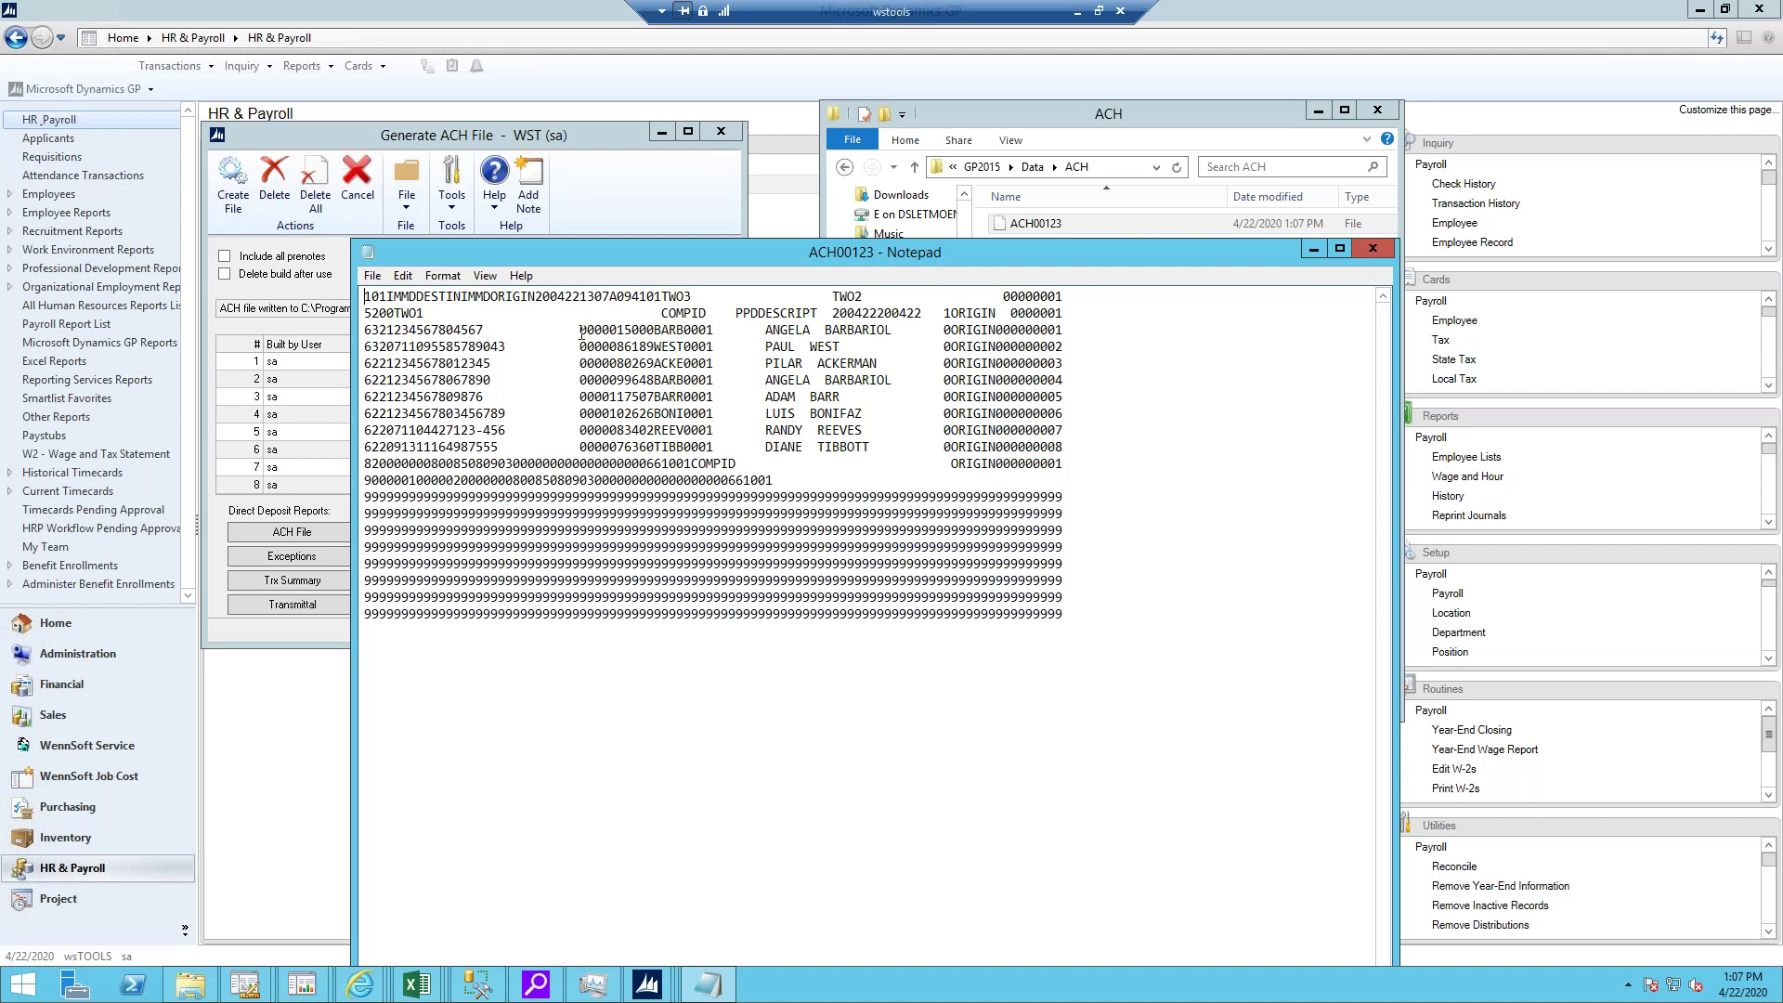
left_click_drag(596, 329, 661, 330)
left_click(1375, 249)
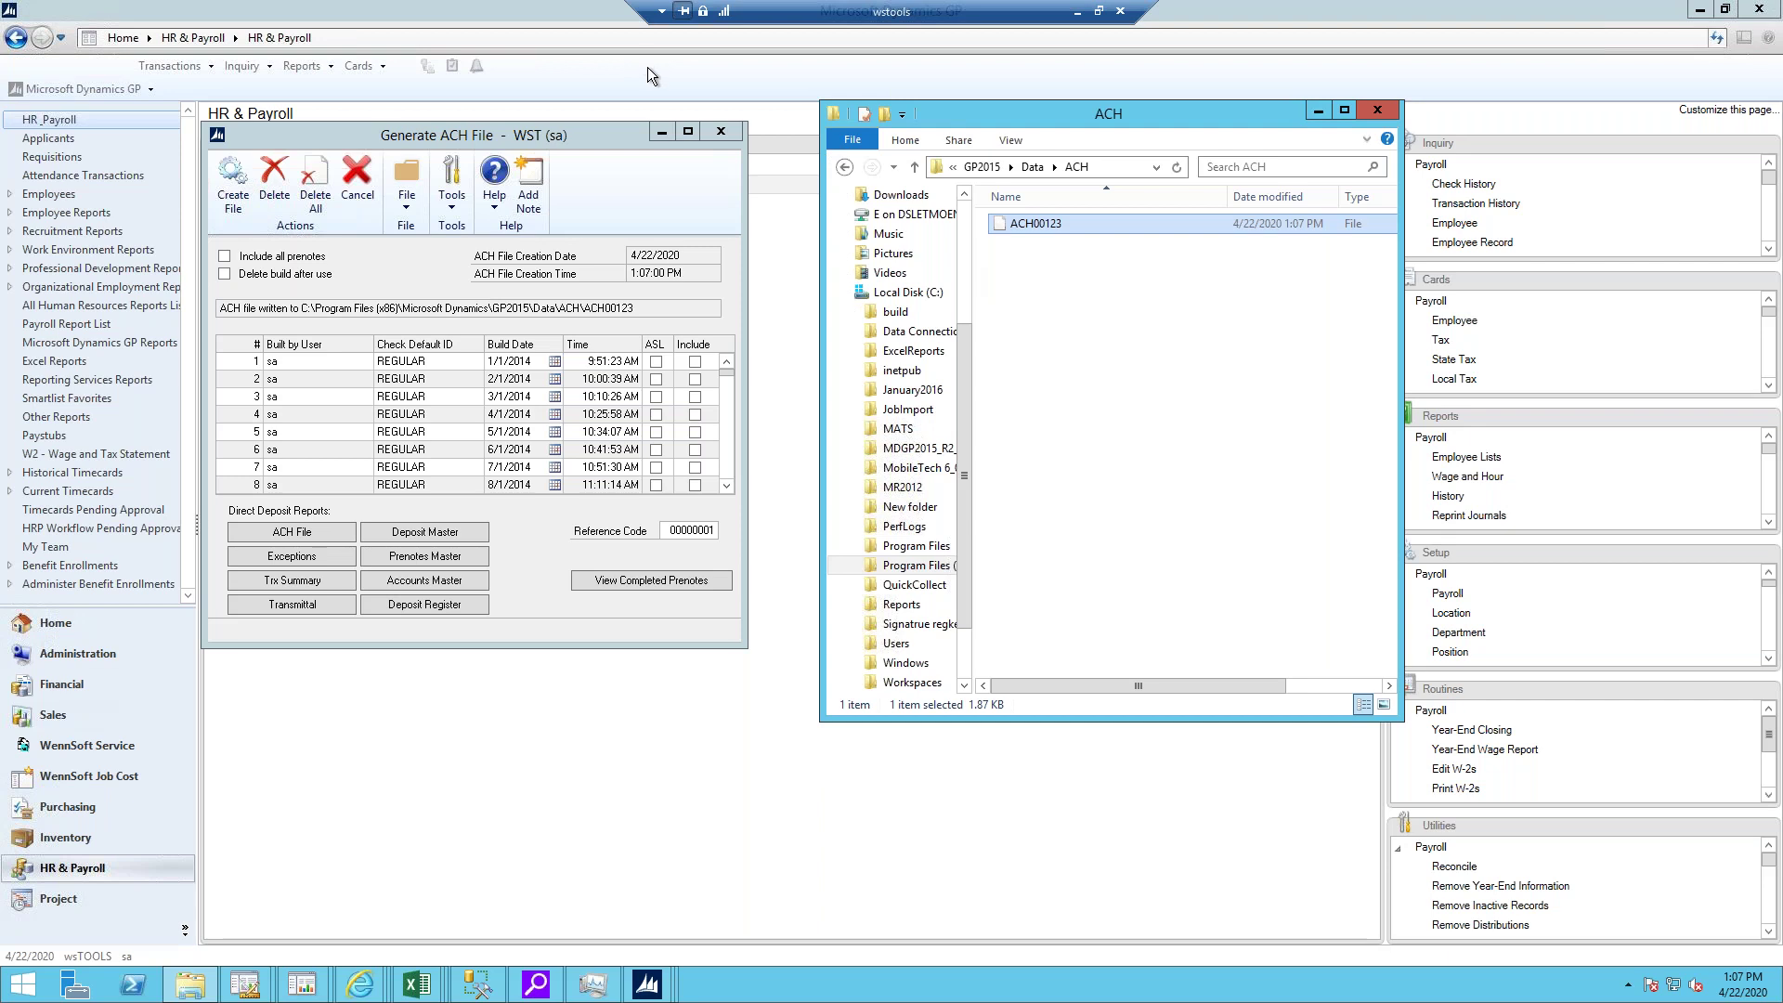
left_click(722, 130)
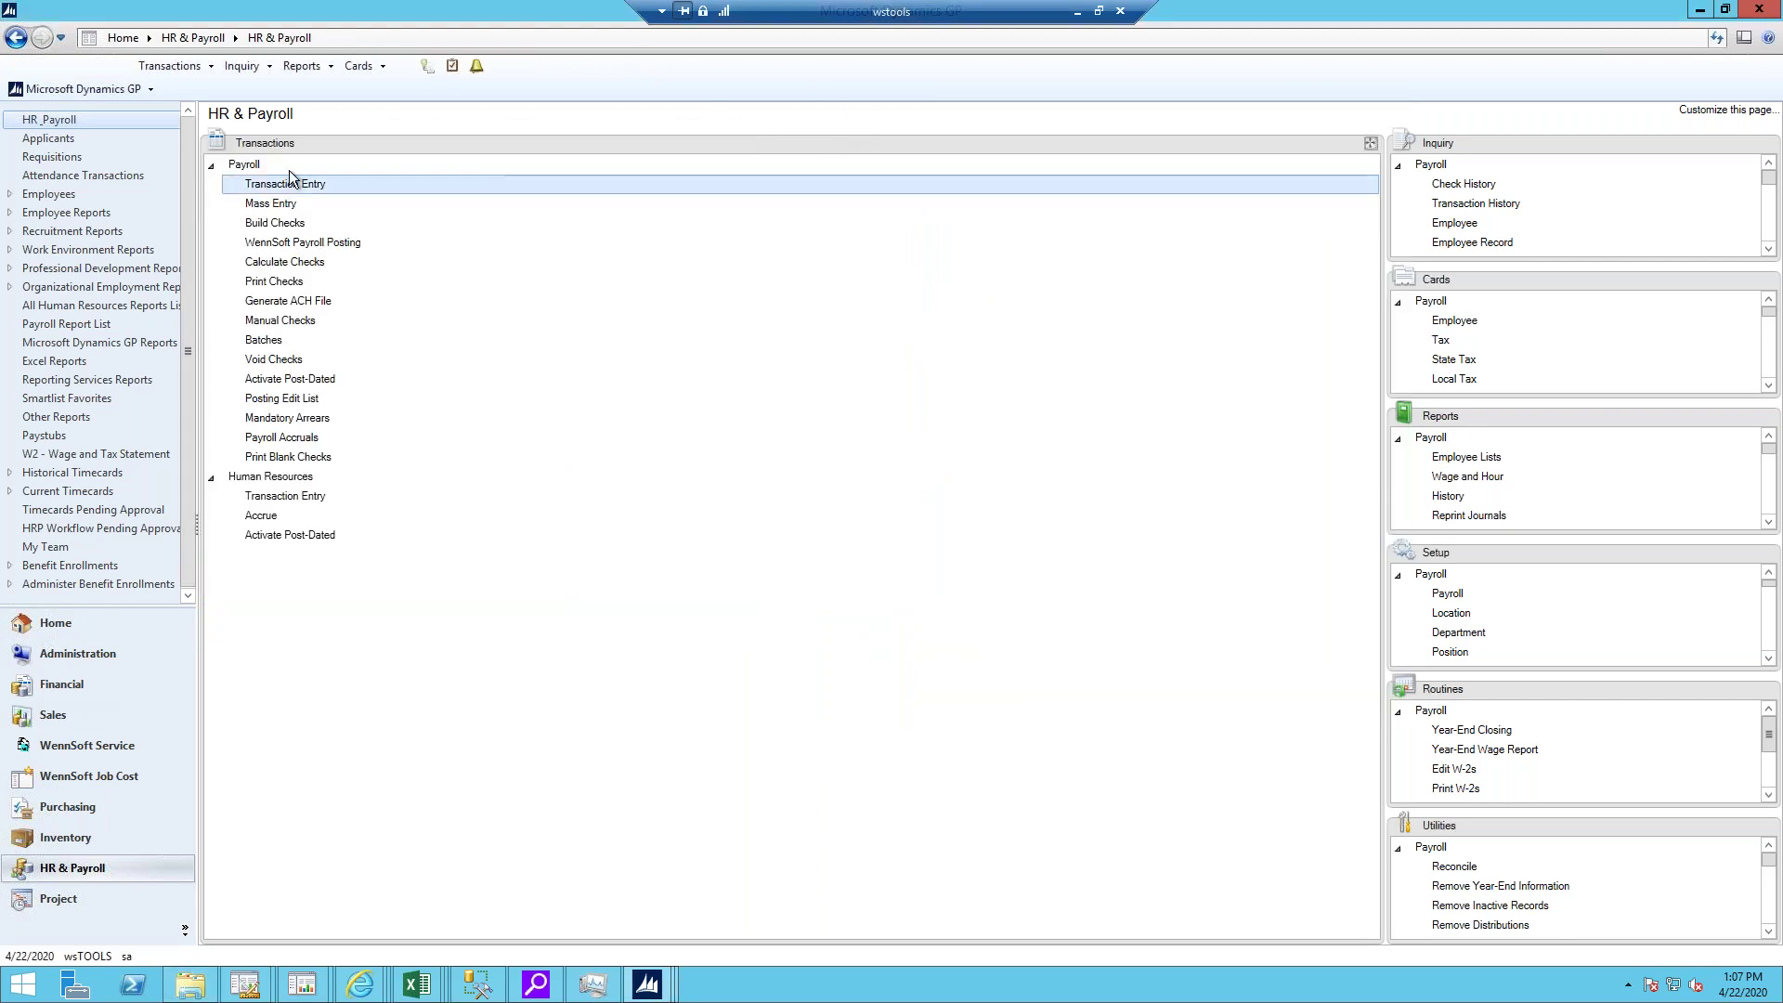
- In Void Payroll Checks, list all checks for the PAYROLL checkbook and mark the 4/22/2020 direct deposit ending in 493 for voiding
left_click(161, 69)
mouse_move(185, 176)
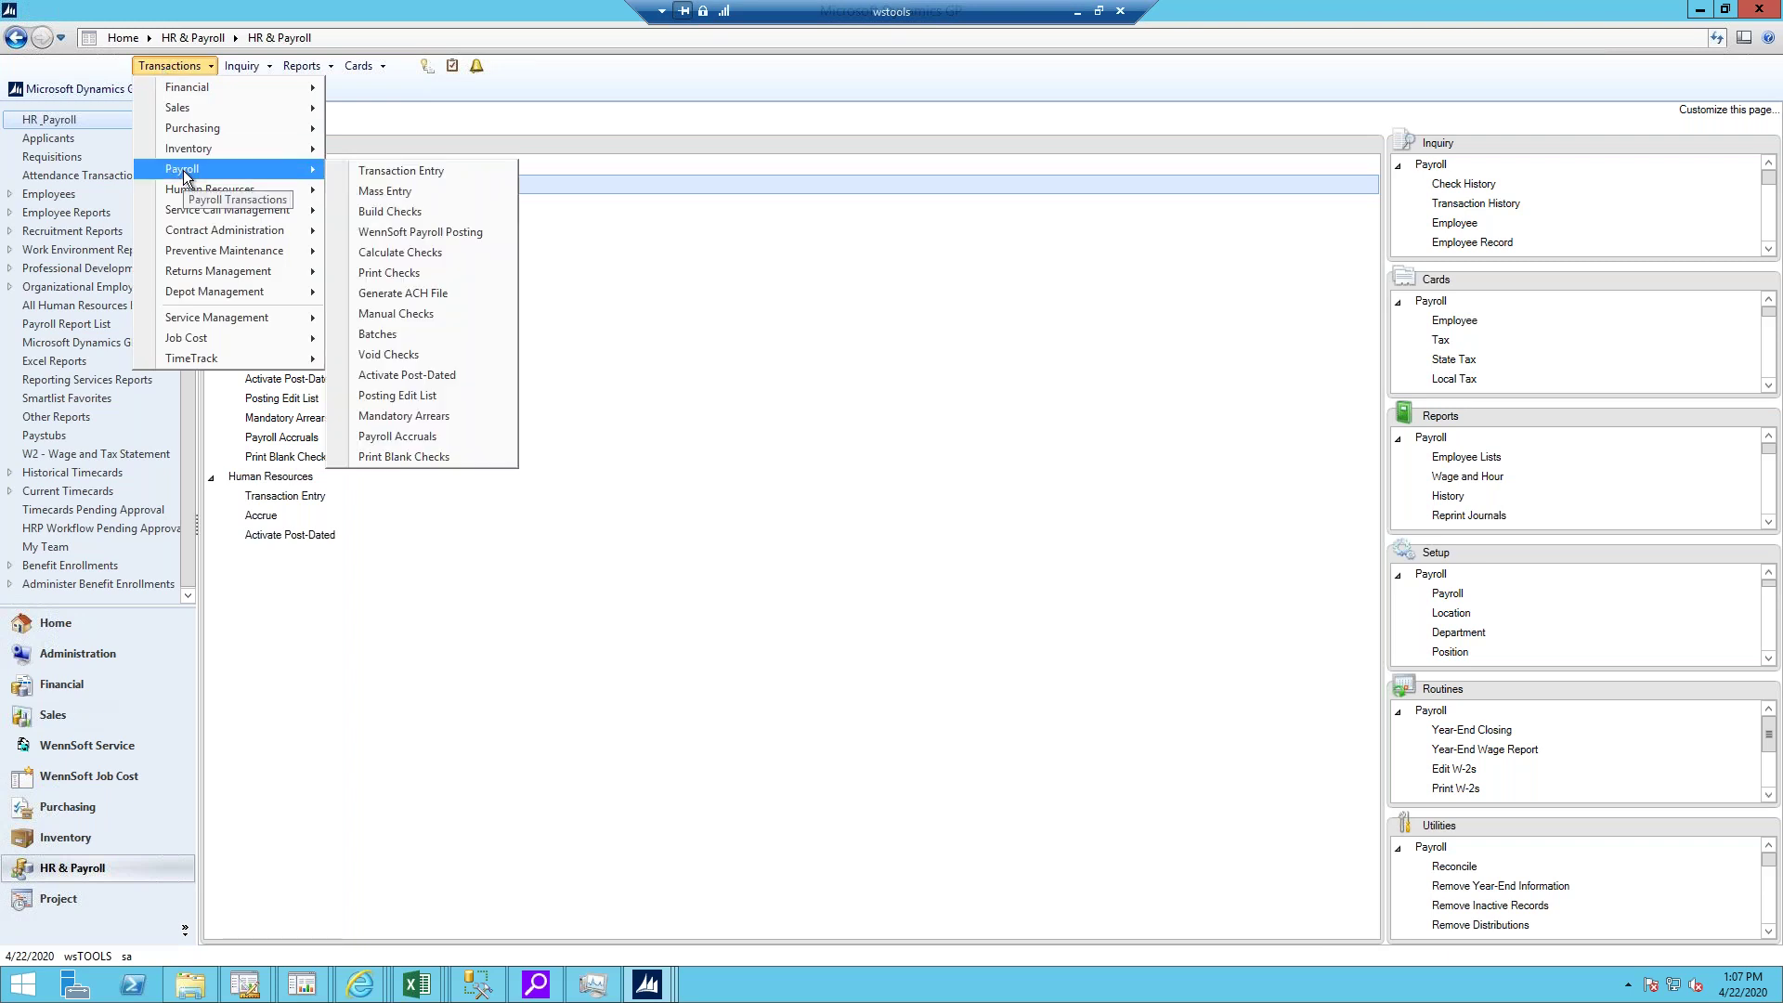
left_click(450, 354)
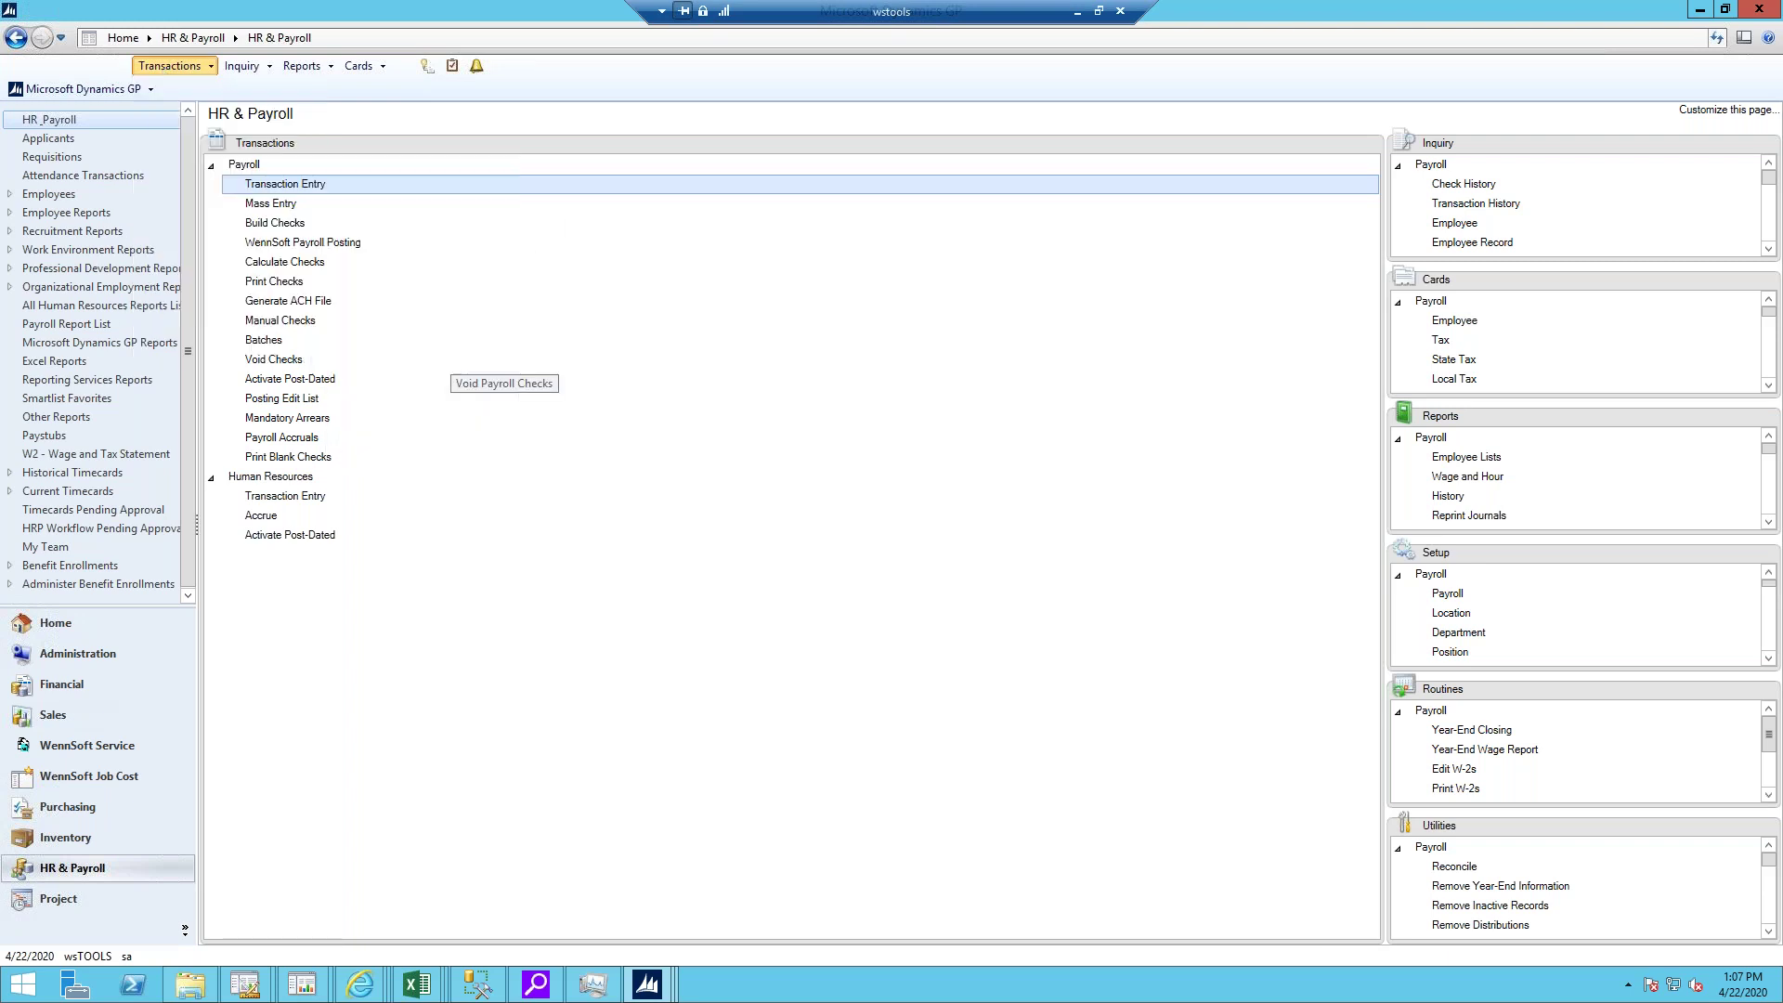
type("LAKE")
key("Tab")
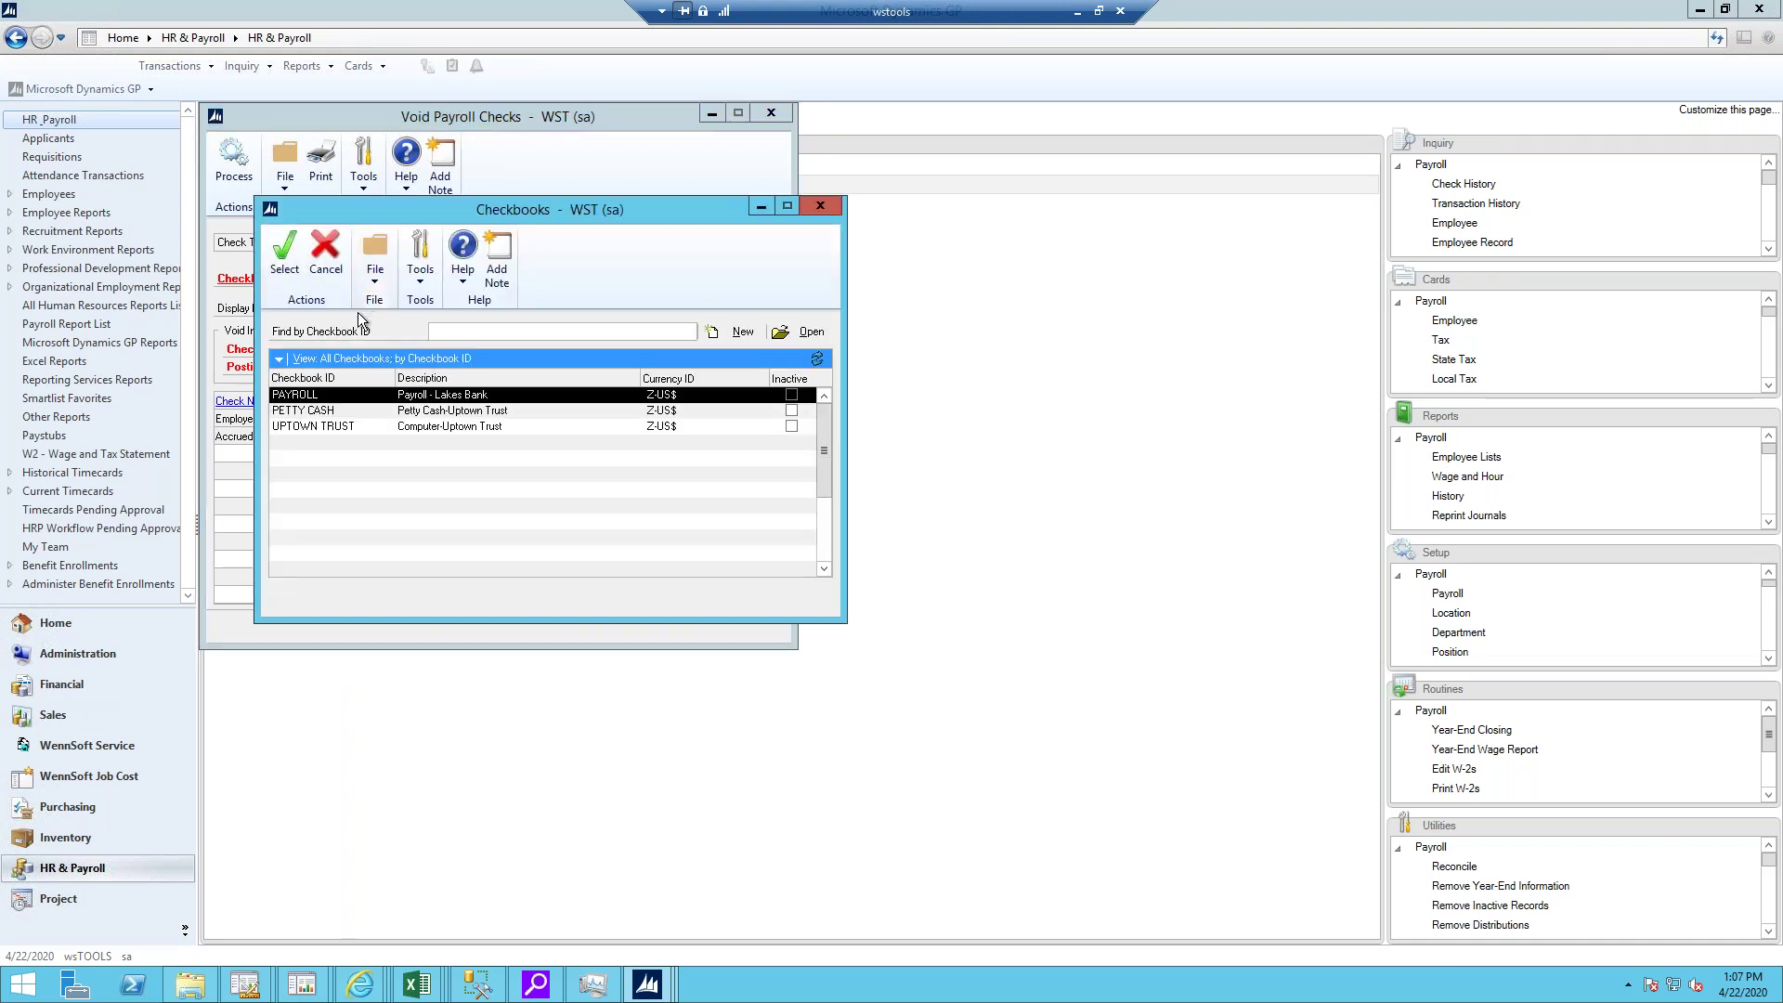
double_click(302, 399)
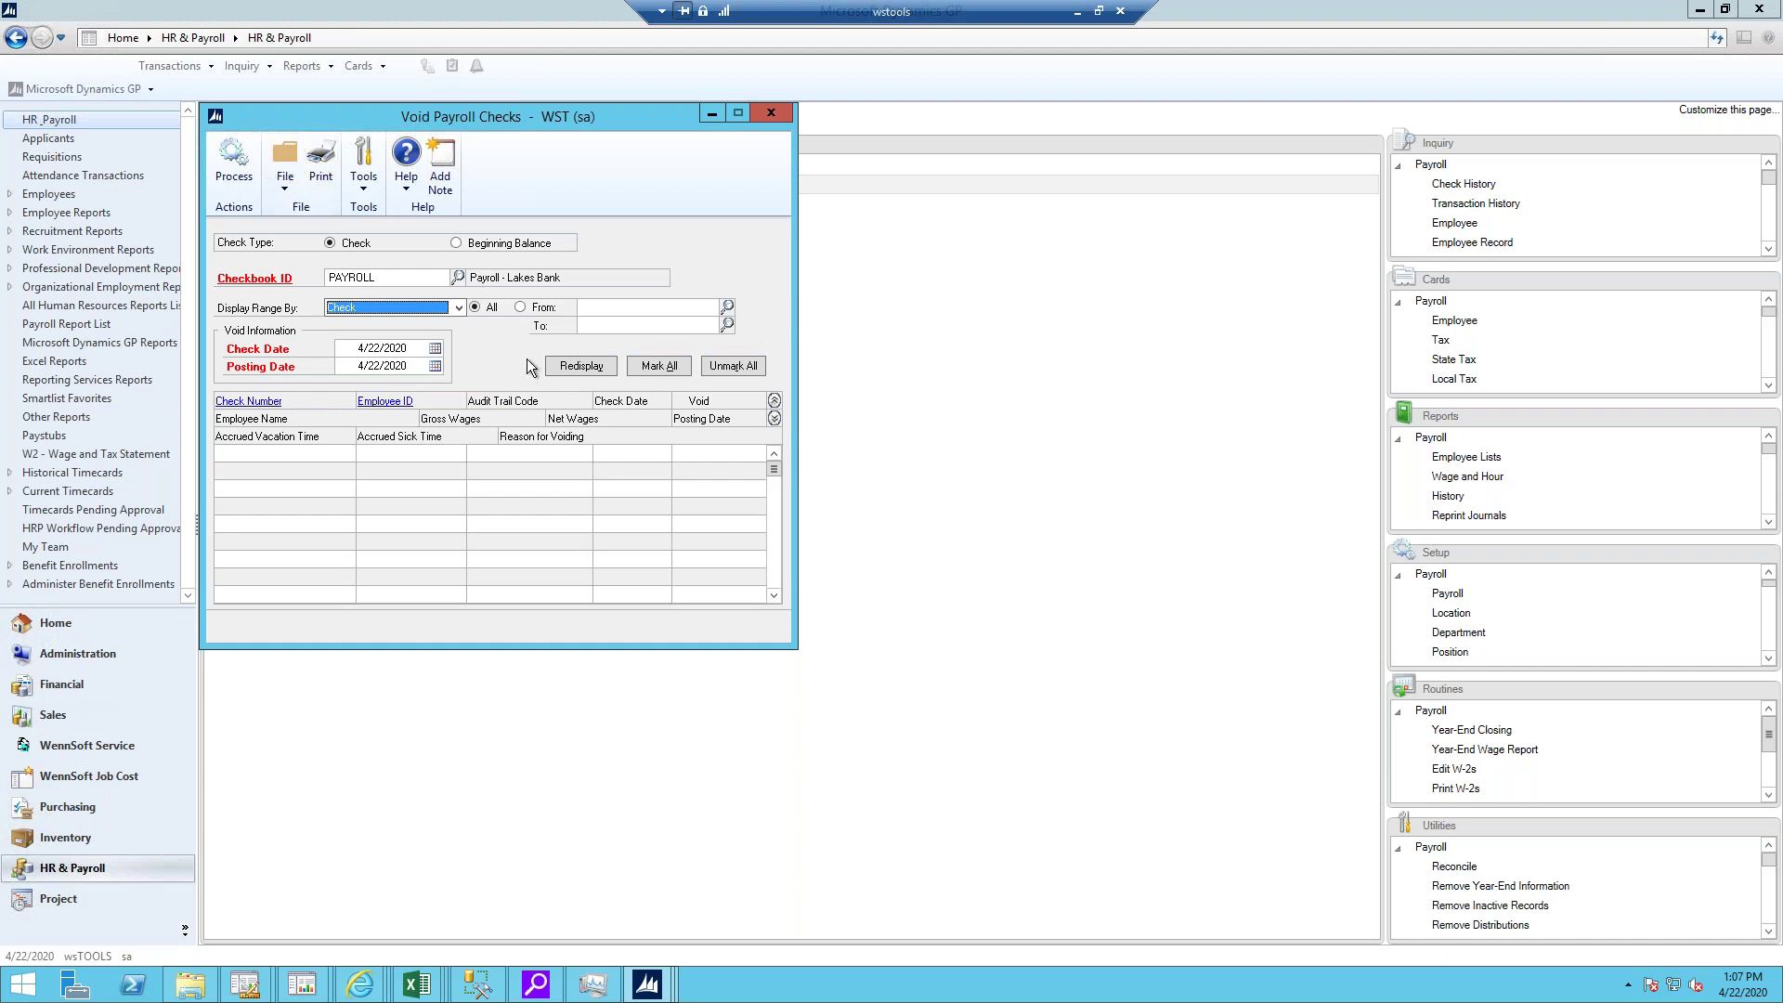
left_click(573, 367)
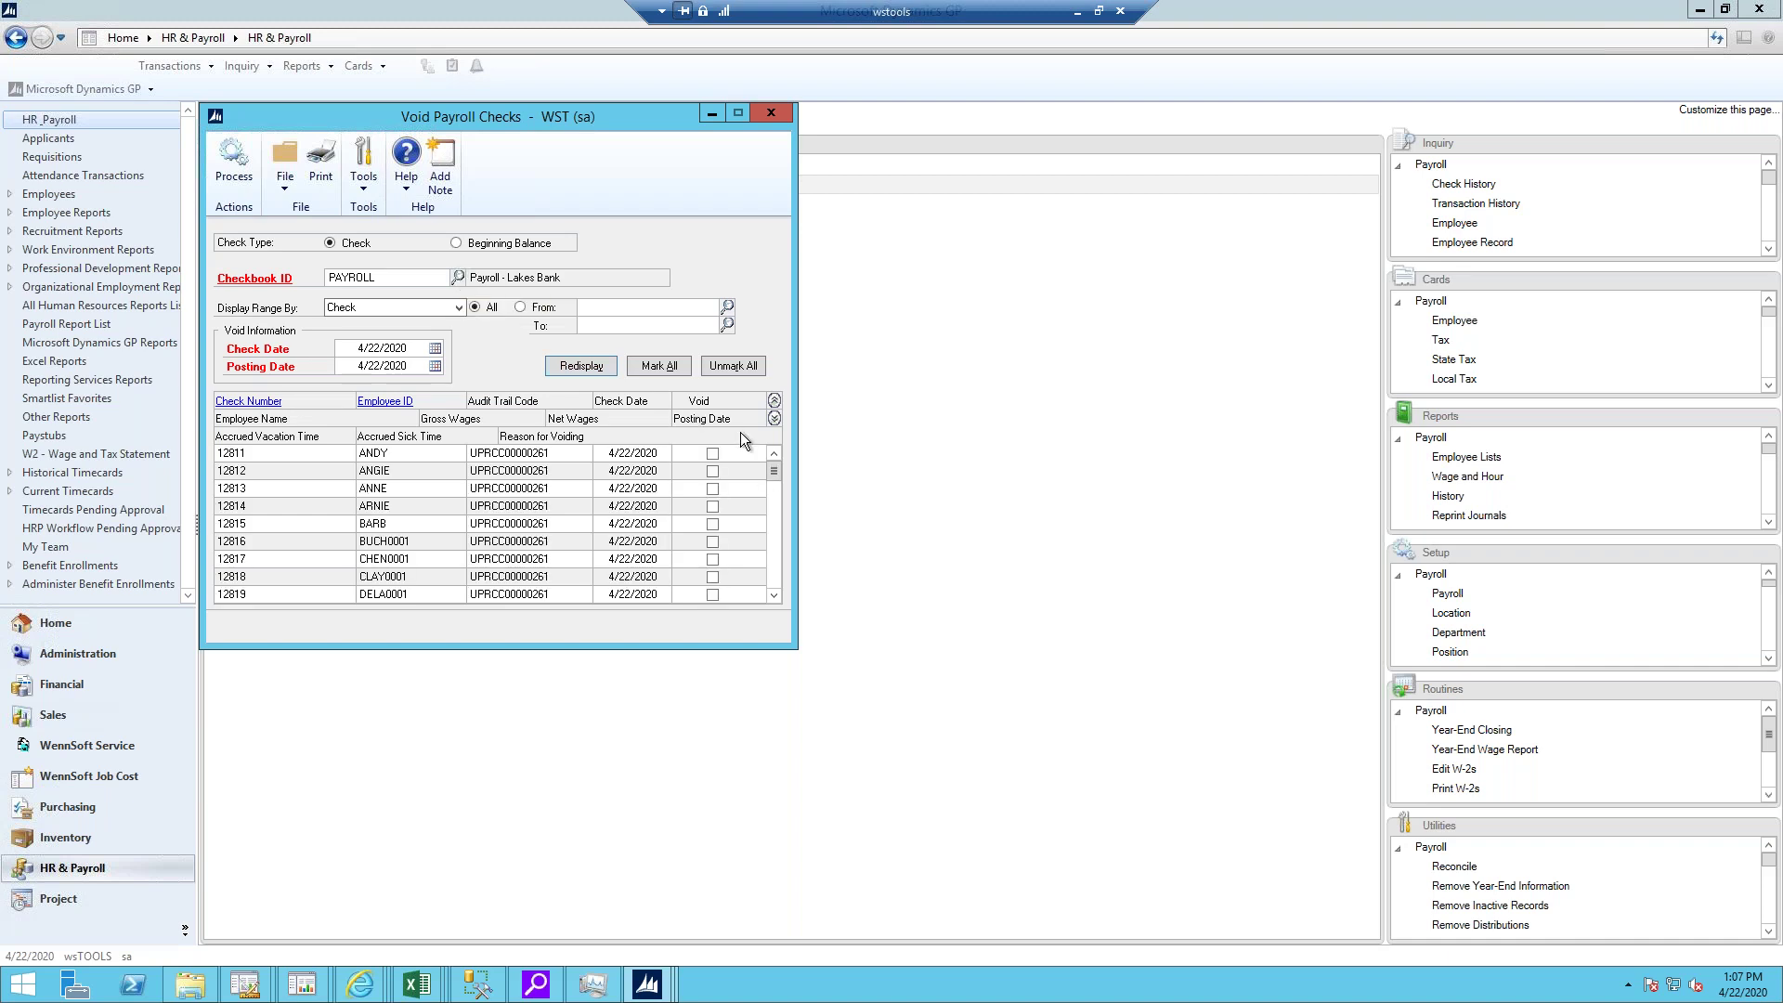
left_click_drag(770, 472, 774, 579)
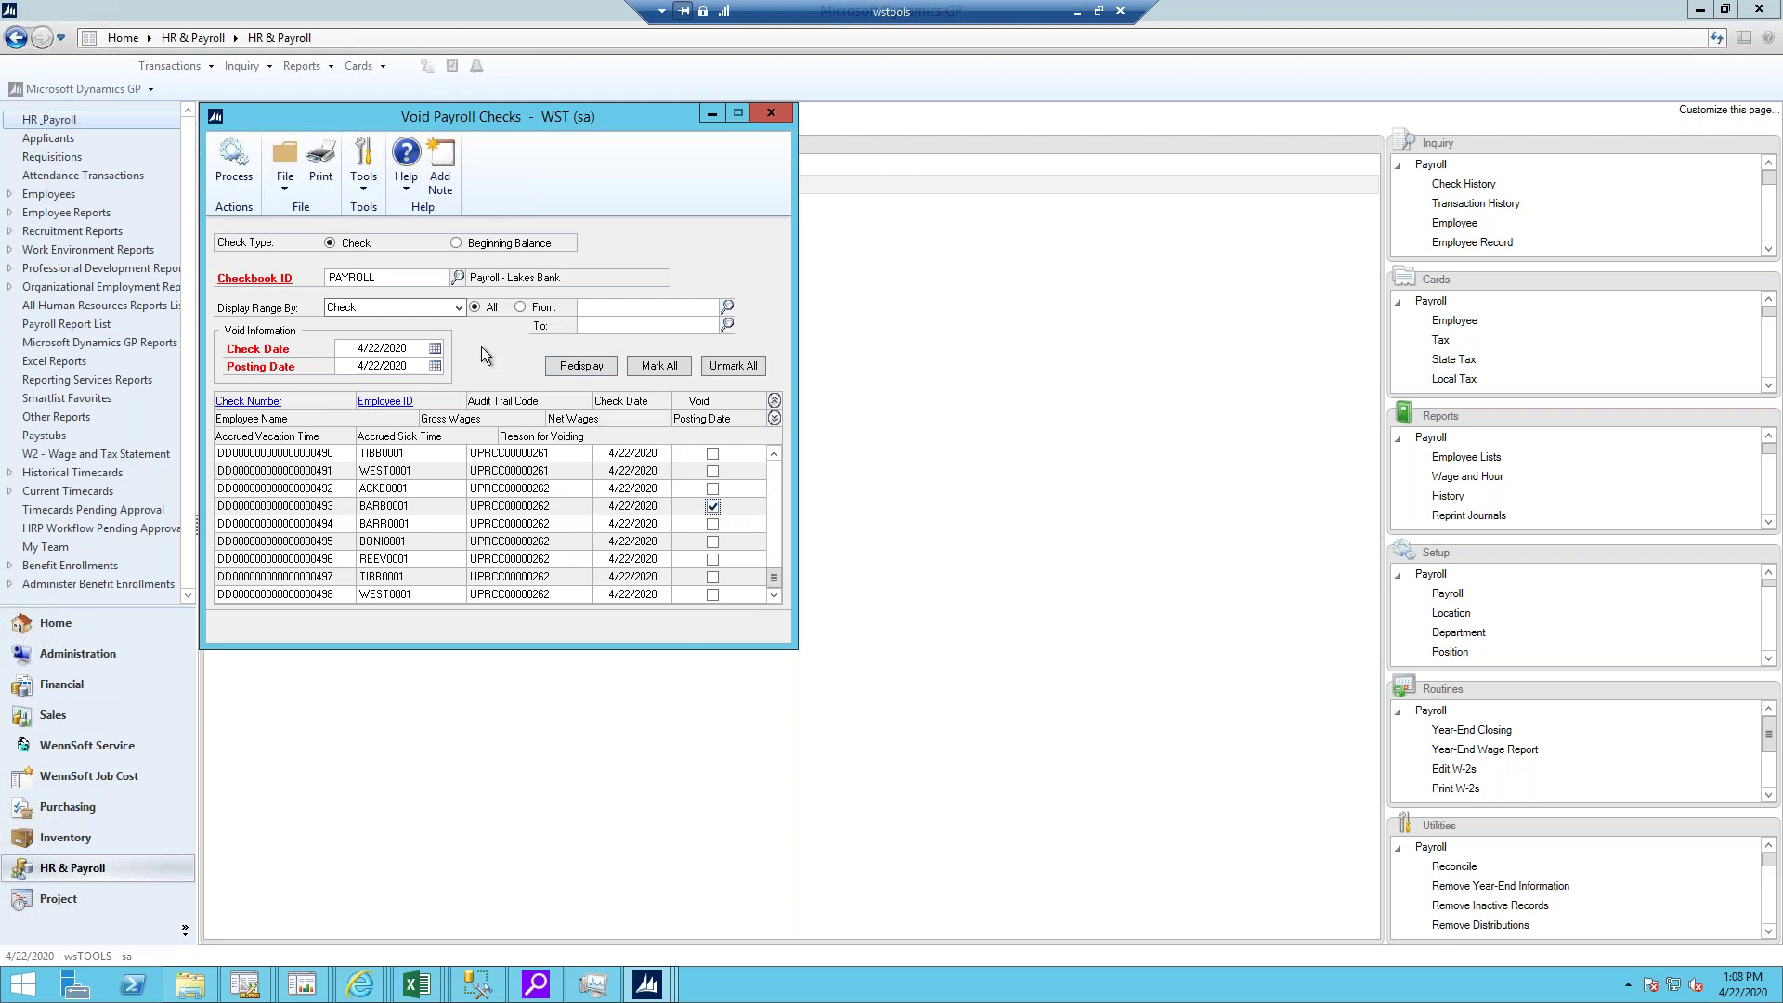
- Process the void, stating that the ACH file has not been submitted to the bank, and send the Check Register to the screen
left_click(234, 168)
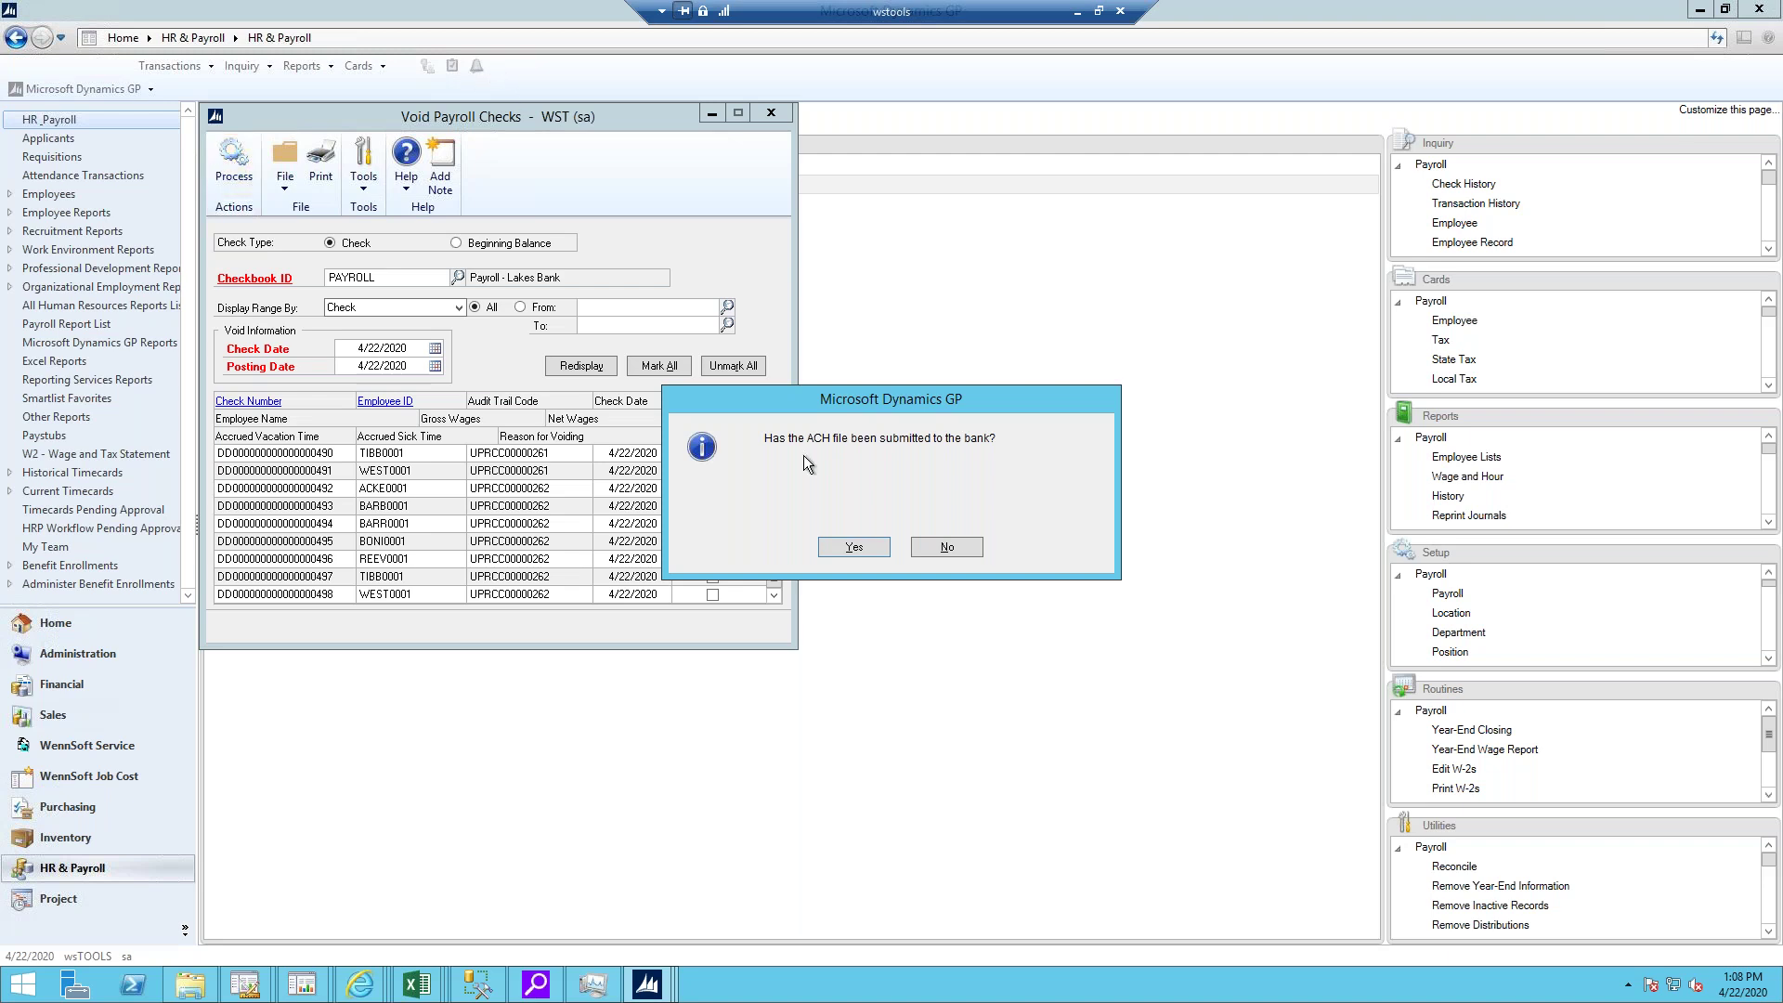
left_click(946, 547)
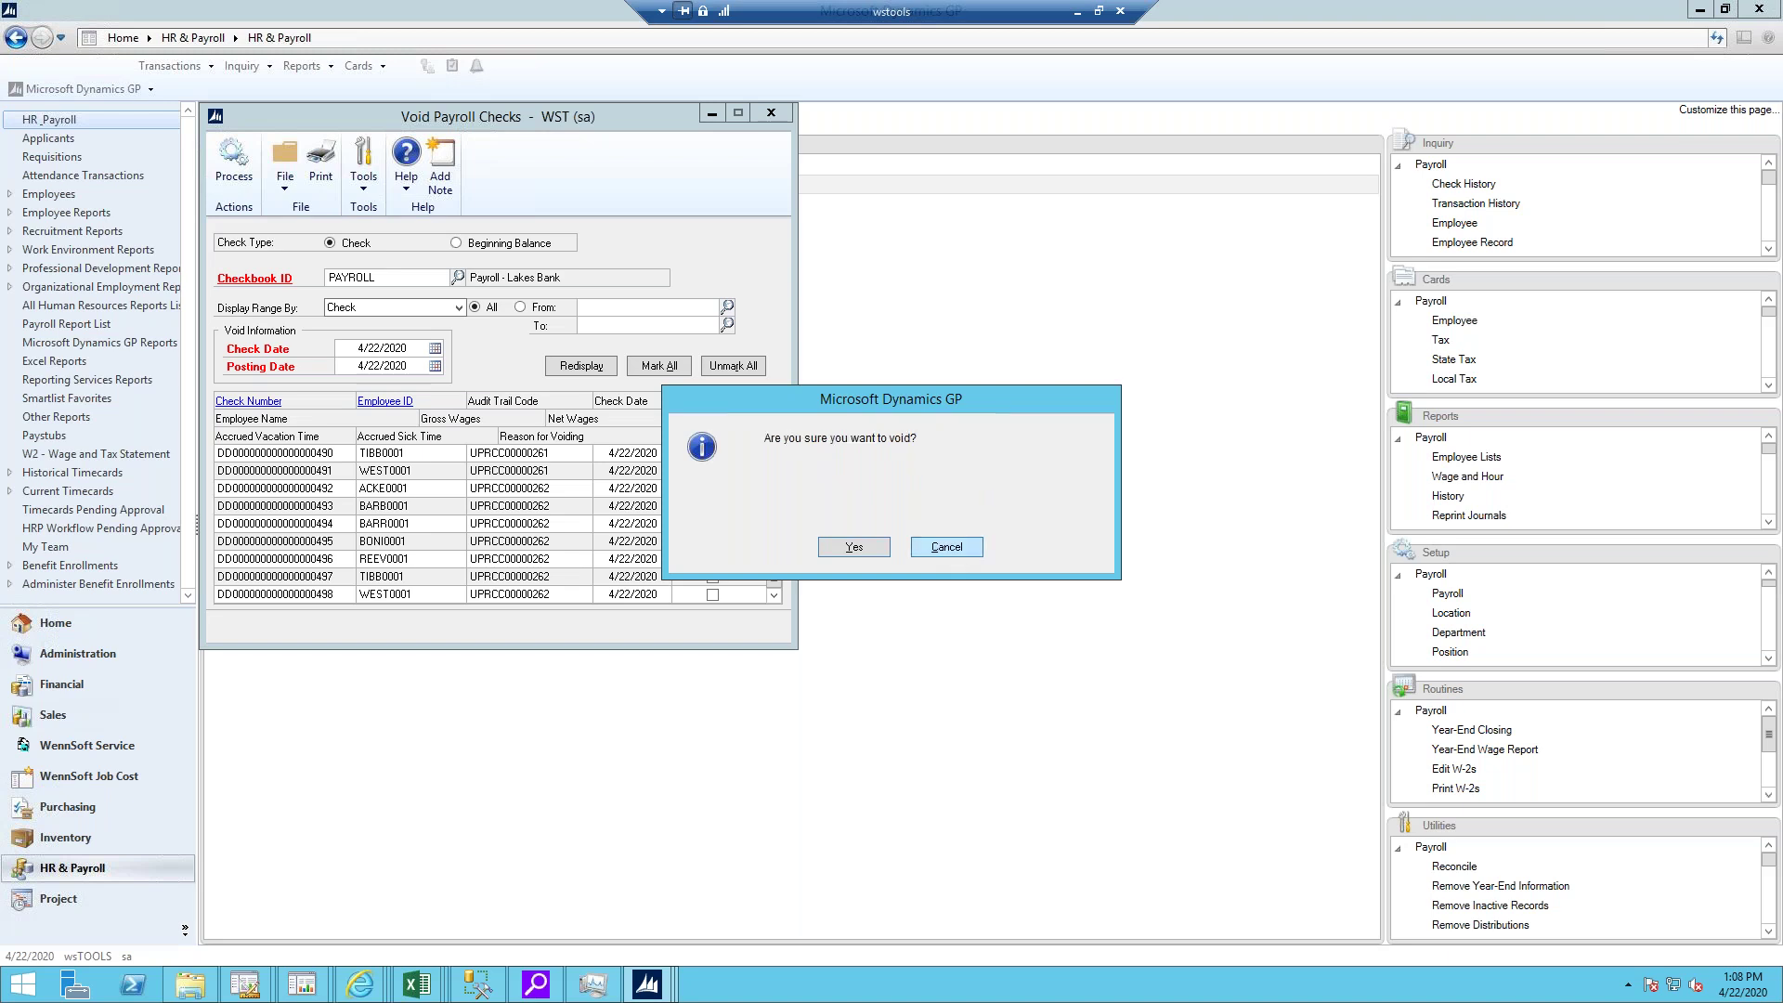
left_click(853, 549)
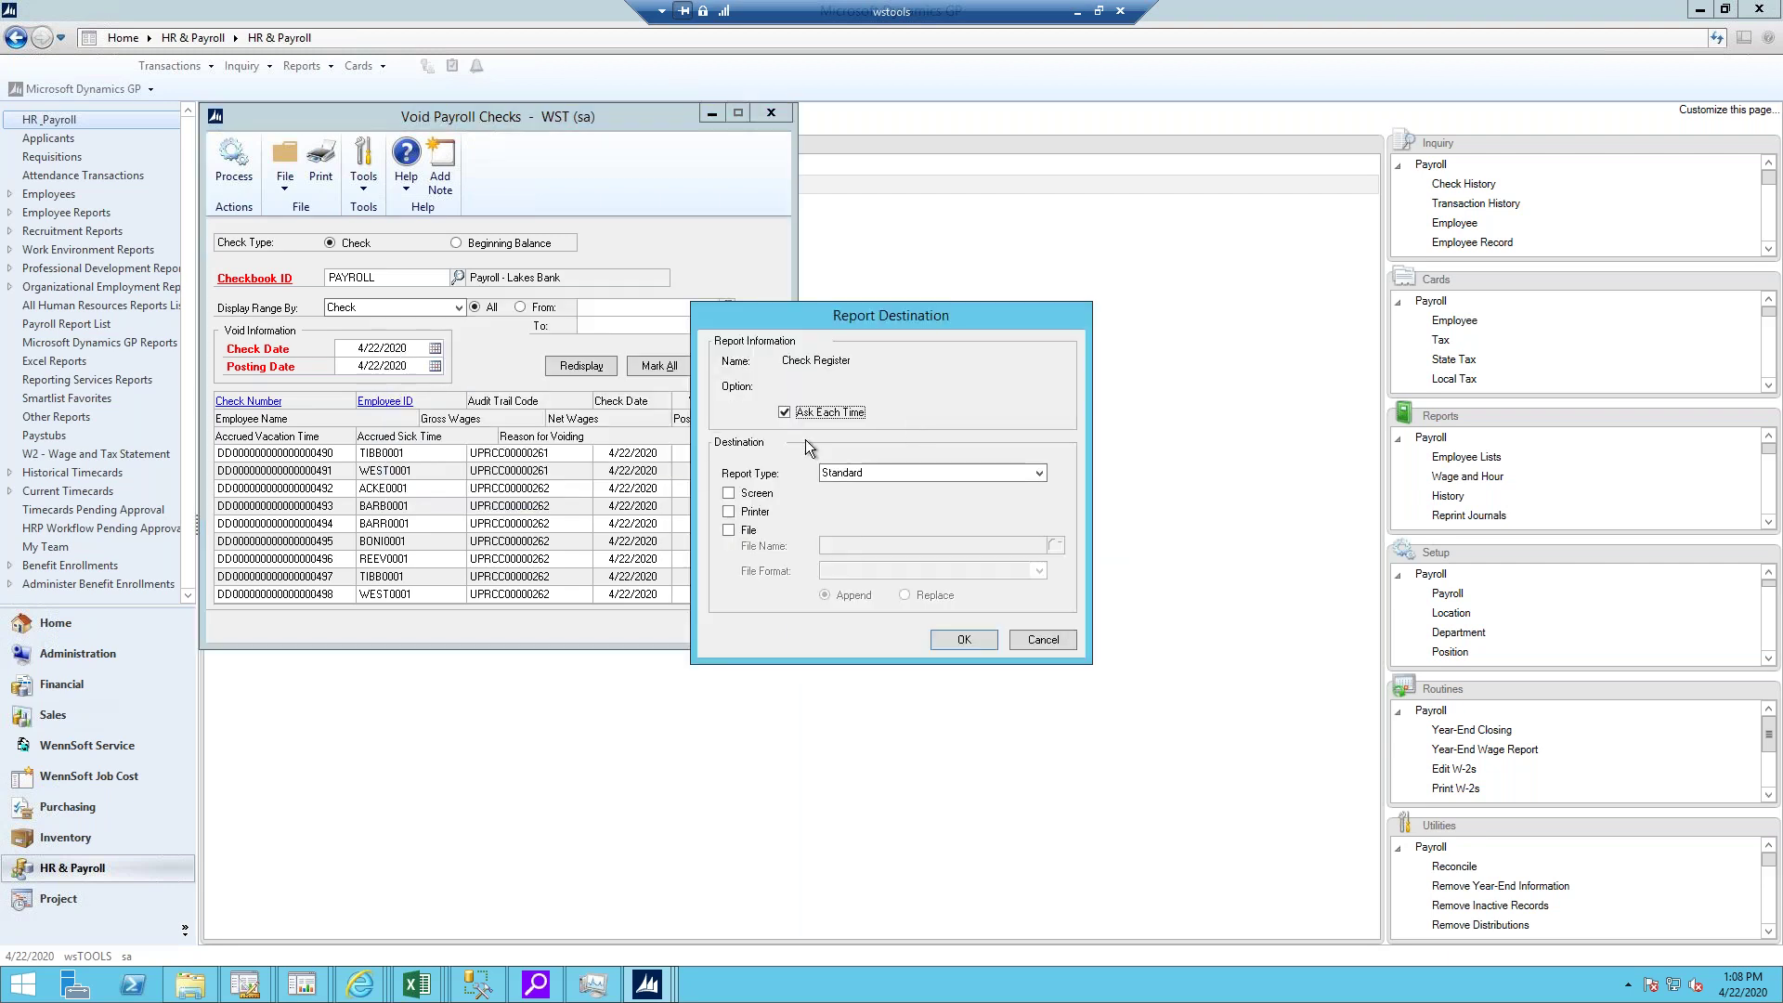
left_click(729, 493)
left_click(955, 641)
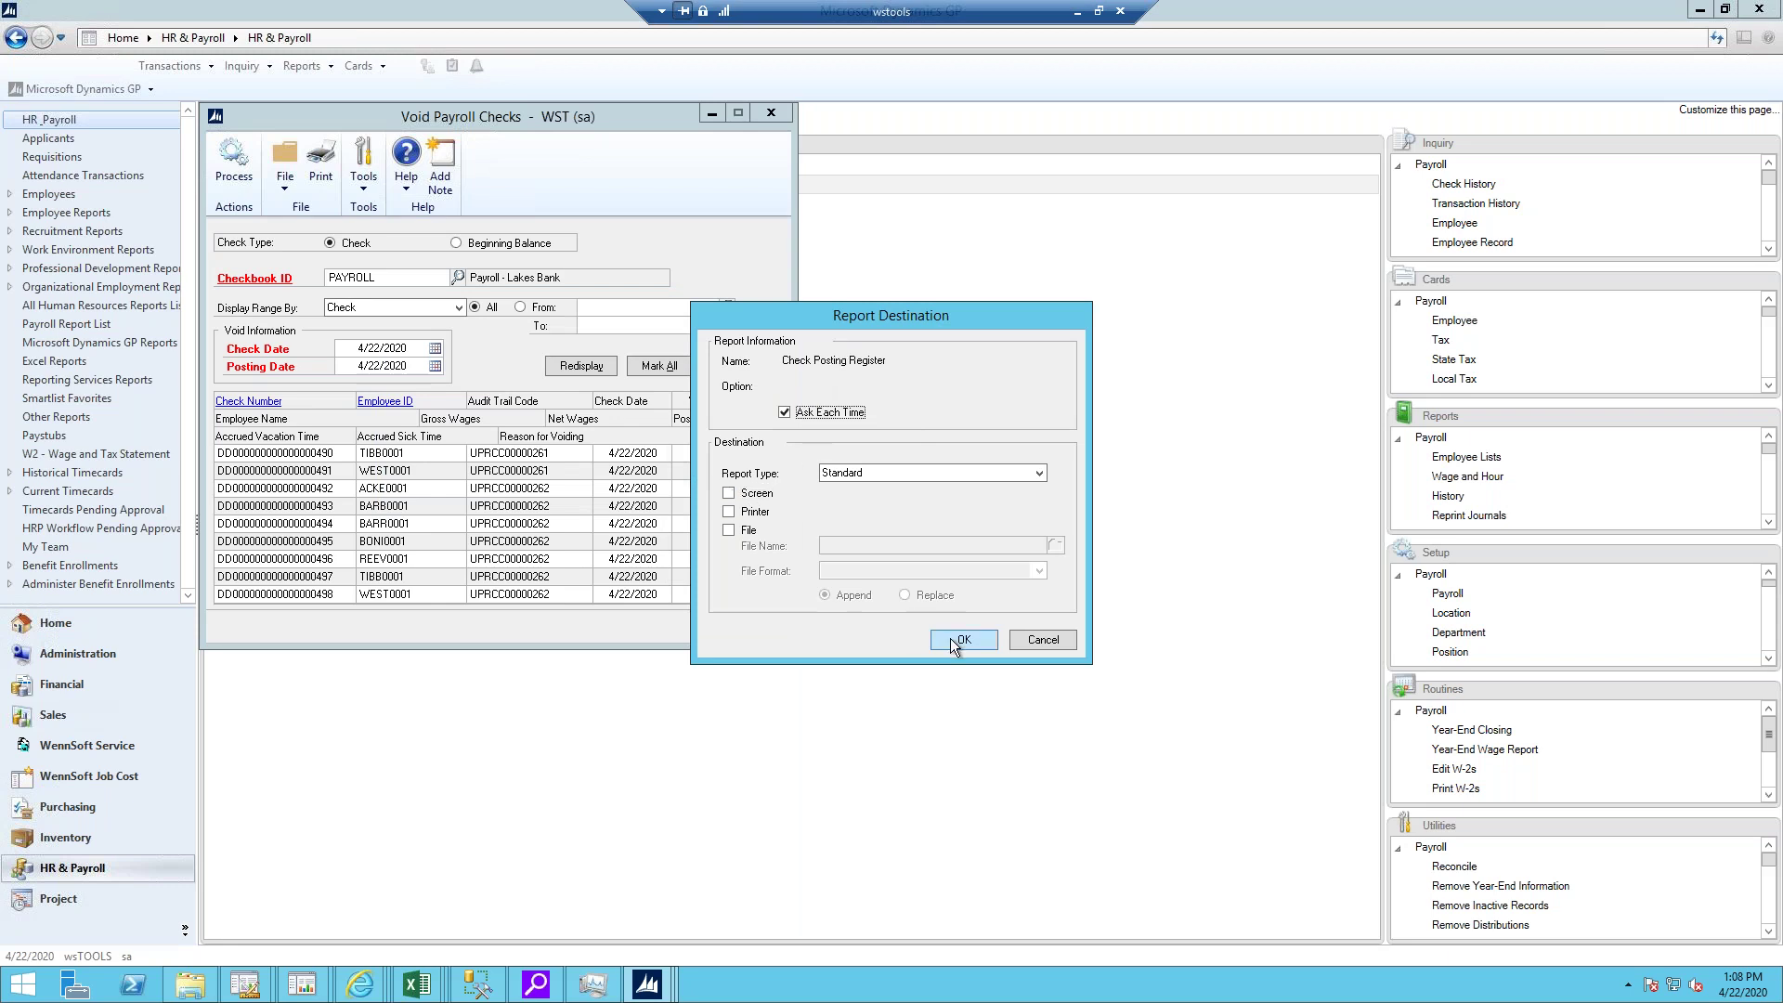
- Skip the Check Posting Register and the remaining posting reports for the voided check
left_click(1039, 640)
left_click(1039, 639)
left_click(1039, 640)
left_click(1040, 640)
left_click(1040, 640)
left_click(1040, 640)
left_click(1040, 641)
left_click(1040, 641)
left_click(1040, 641)
left_click(1040, 641)
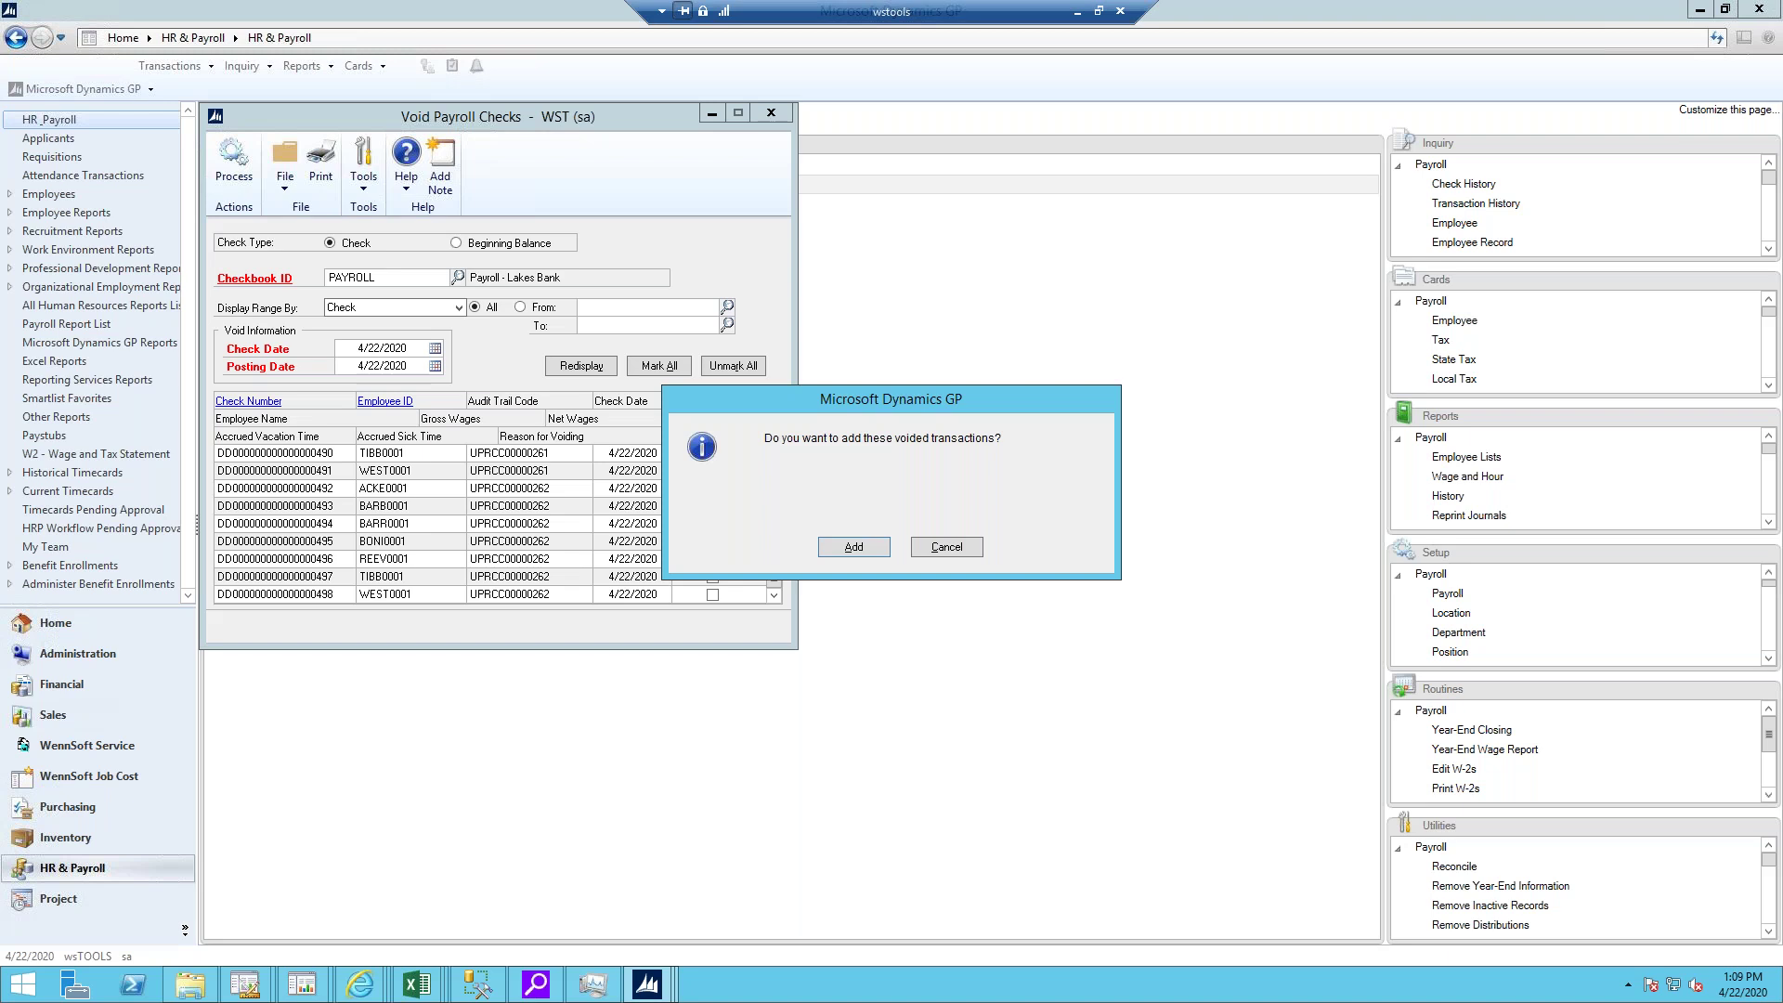
- Add the voided transactions back to payroll, view the Manual Check Register enlarged, and close the output
left_click(858, 549)
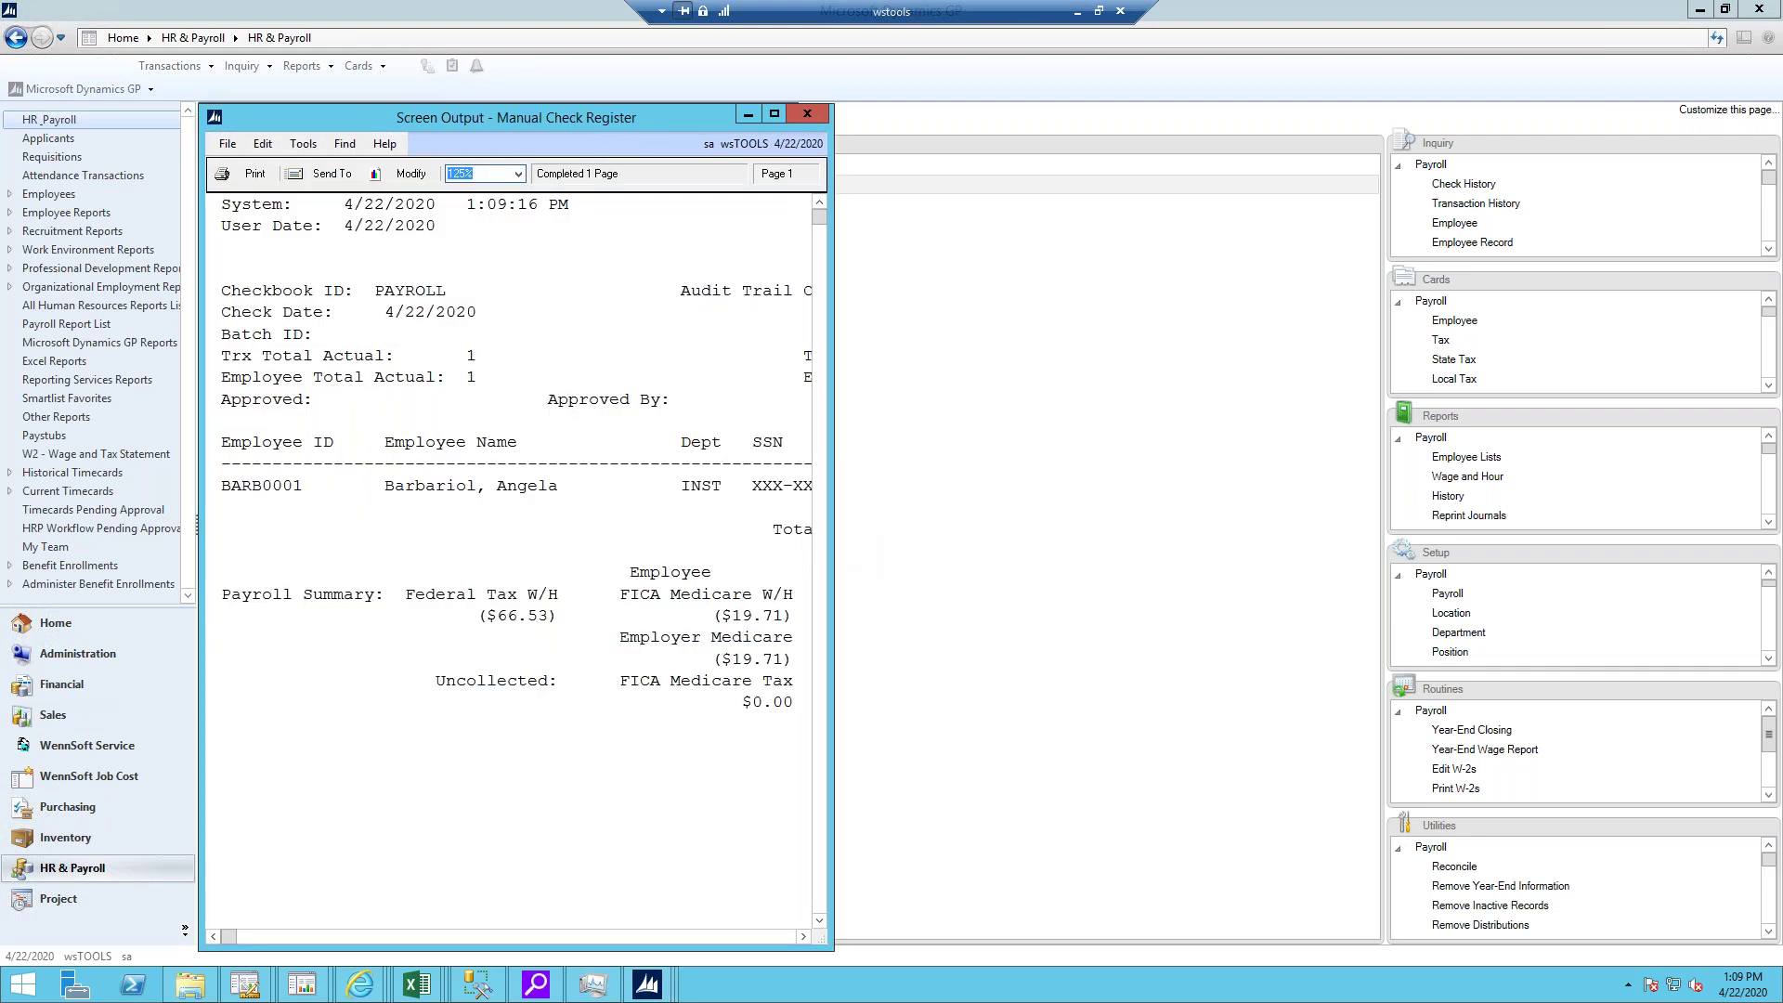
left_click(775, 114)
left_click(1761, 9)
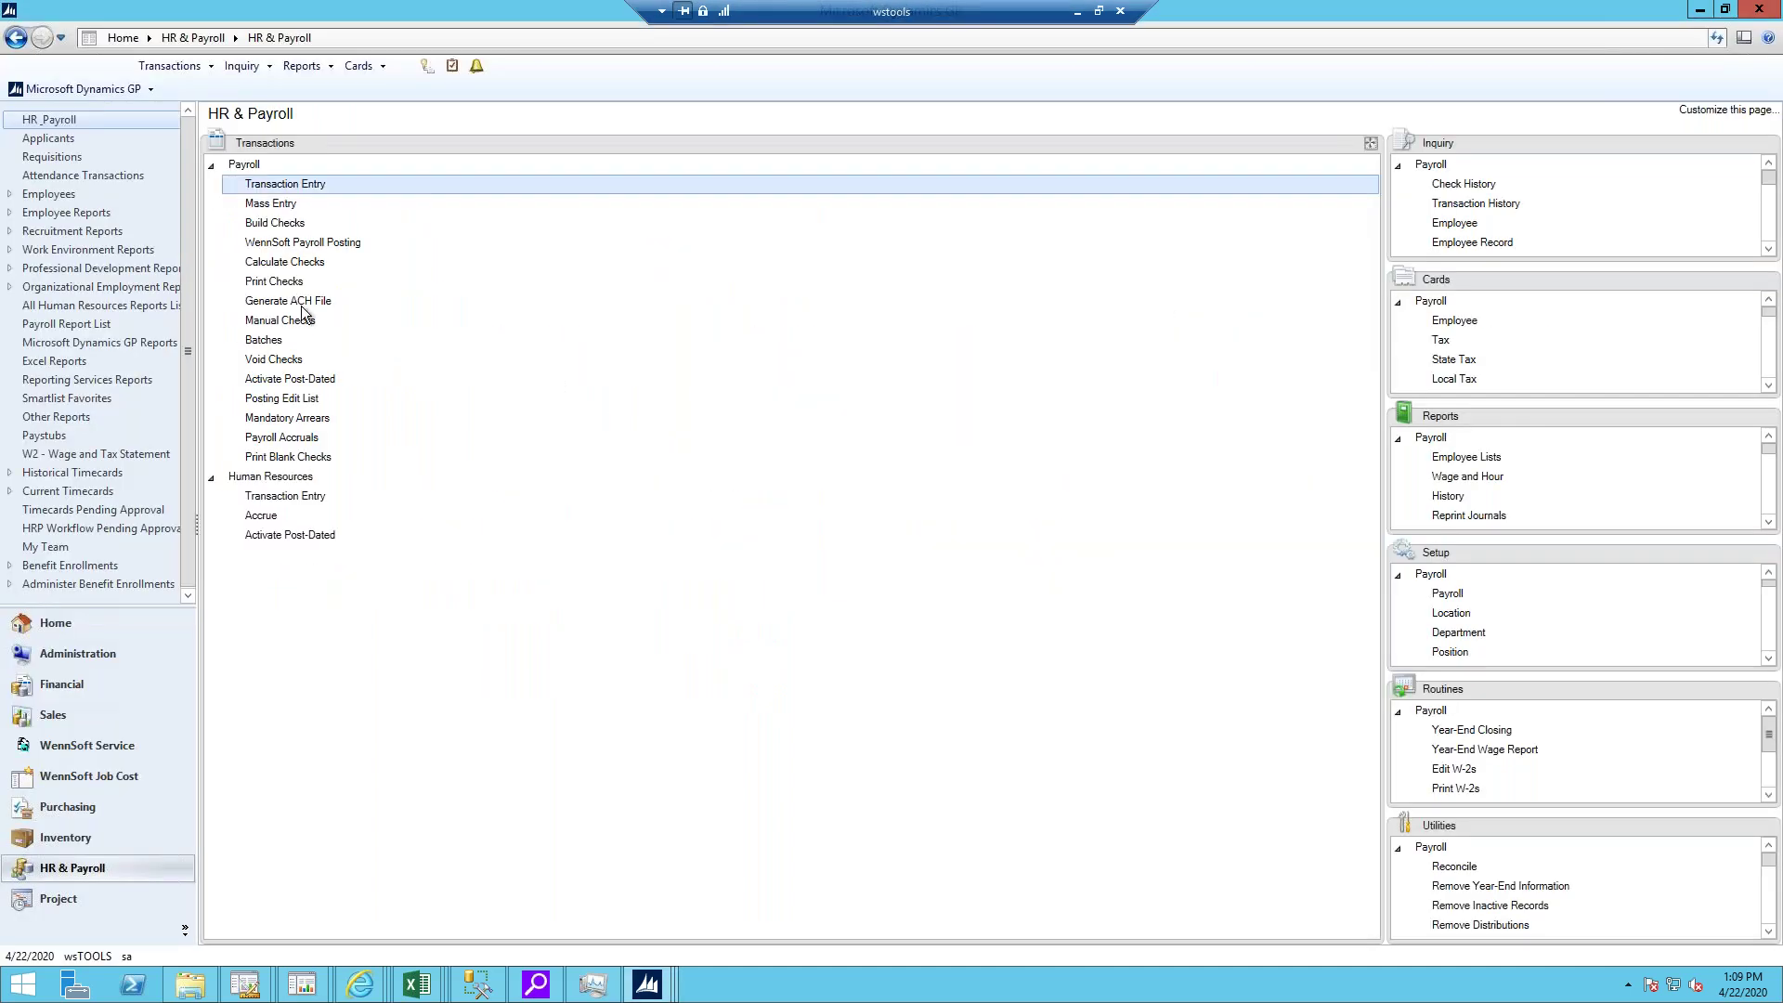
- In payroll batch 0422_SA_RW, set transaction 3,208's pay rate to 17.25 and its amount to 0.30, then close the entry window
left_click(269, 185)
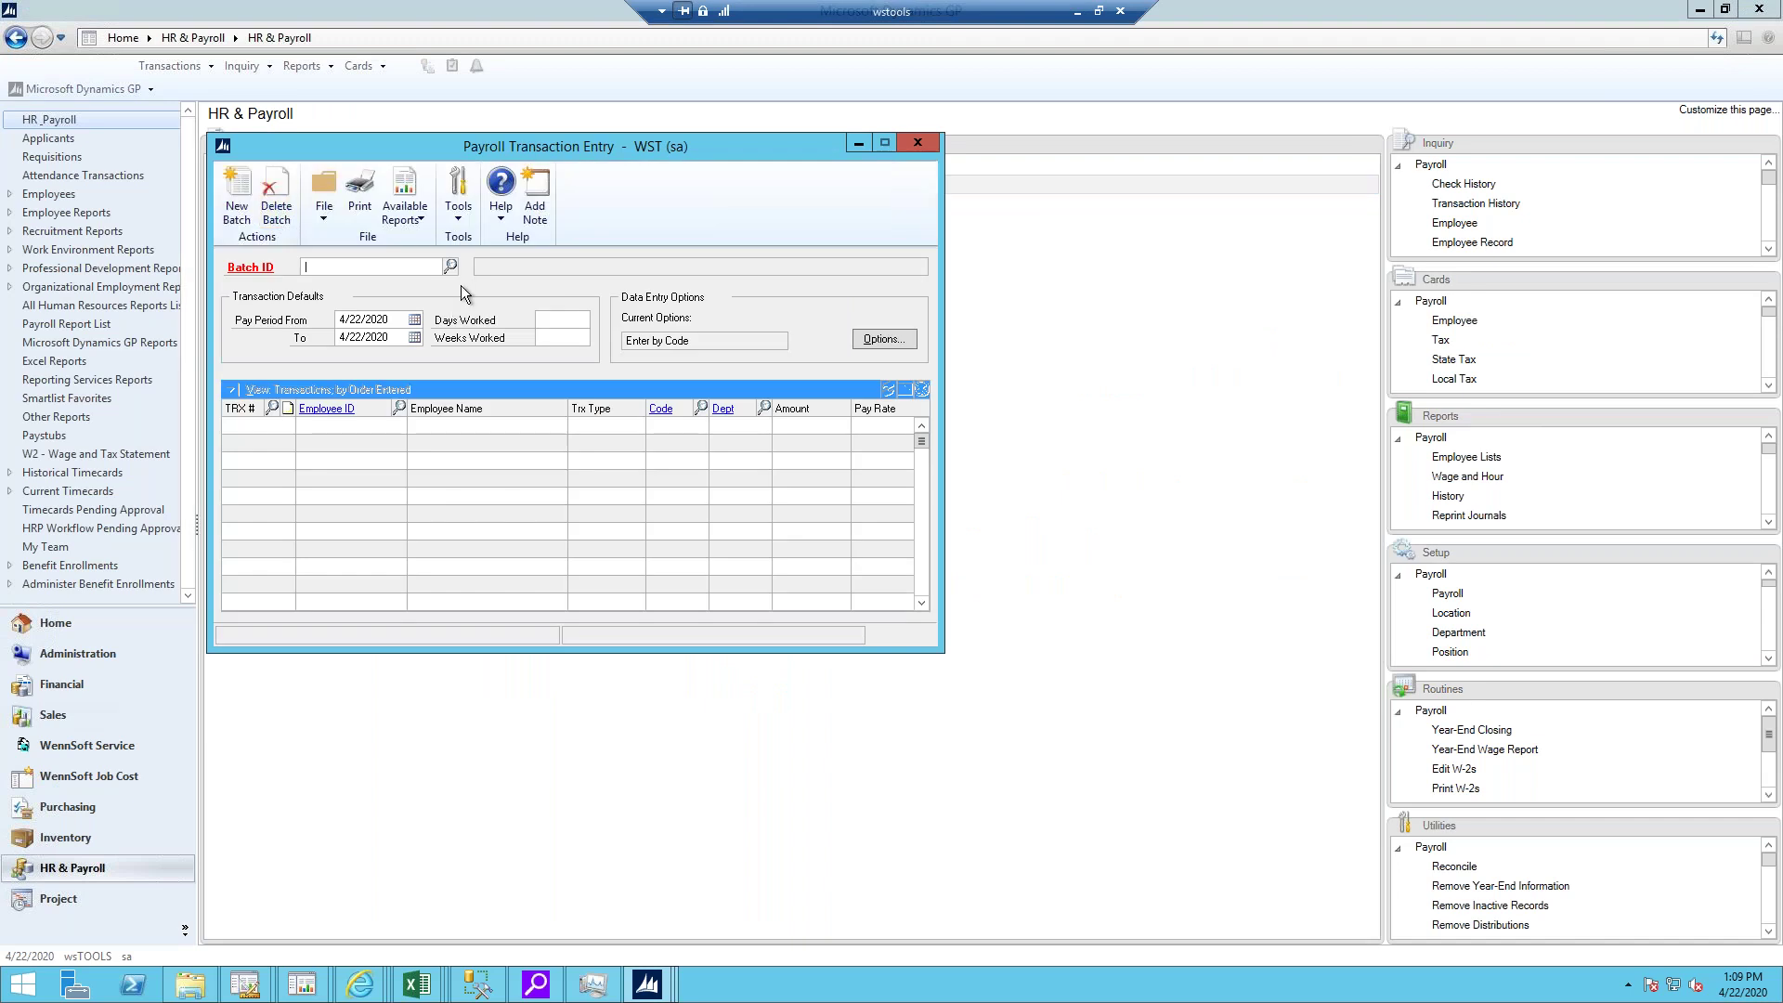
left_click(451, 267)
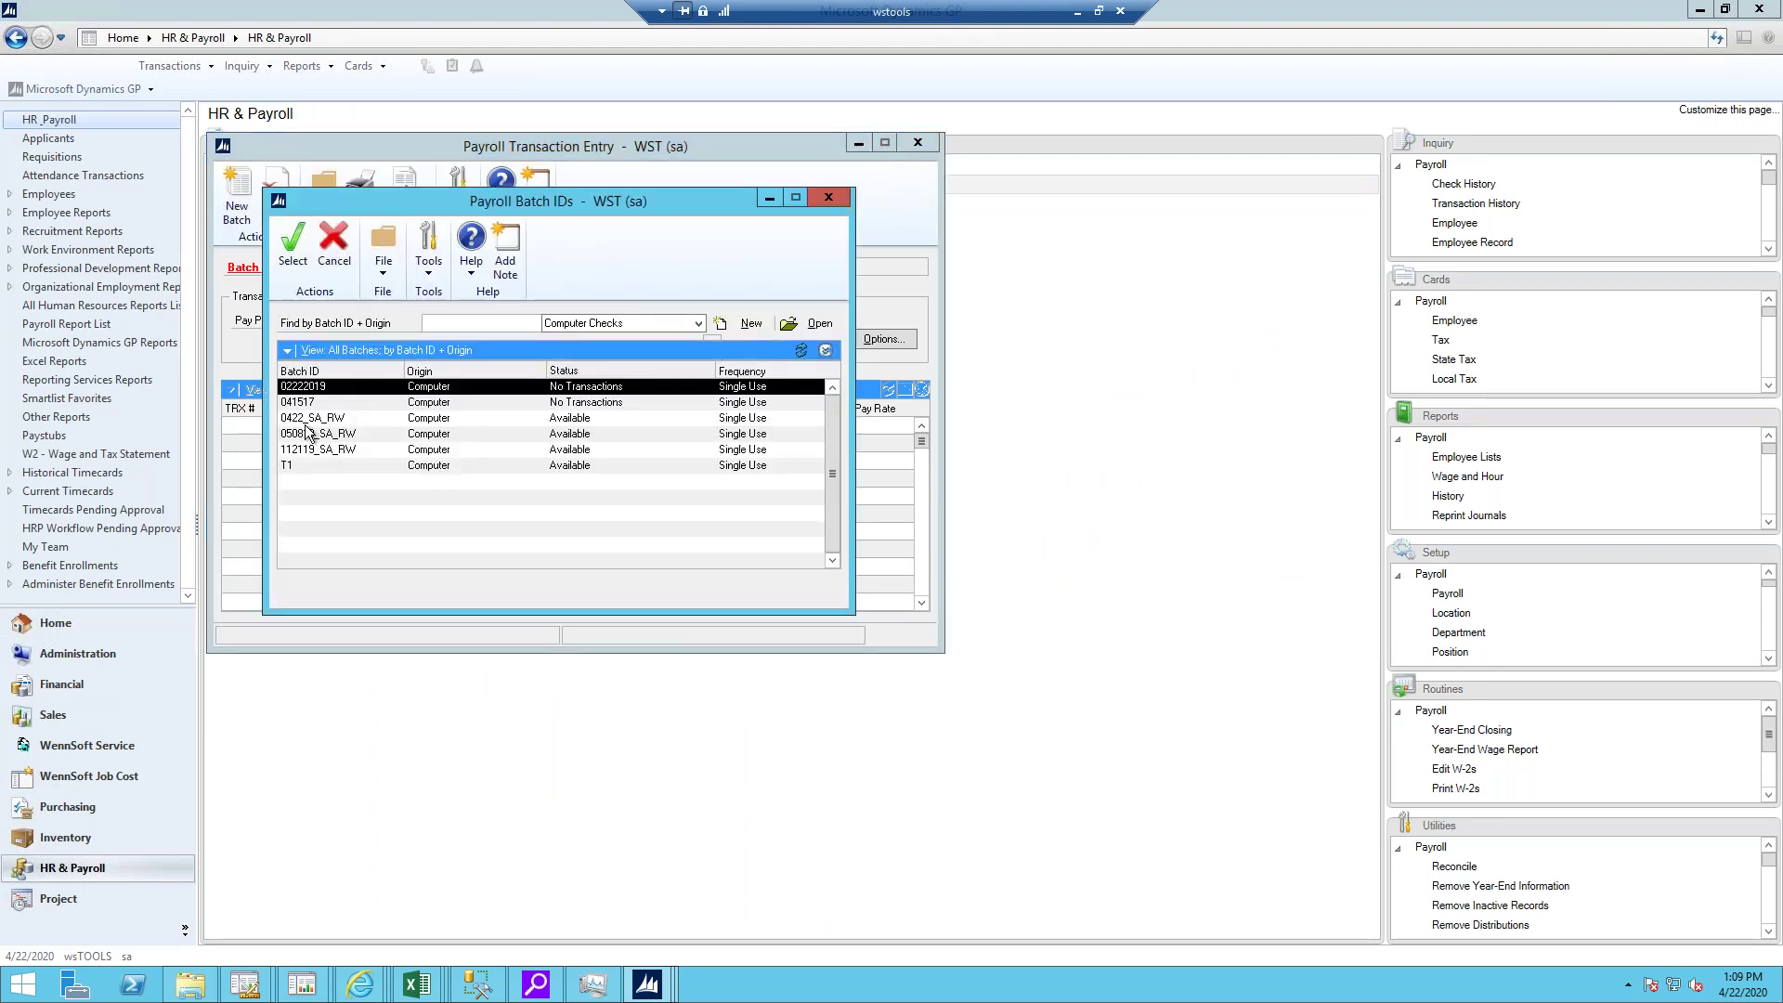
double_click(304, 424)
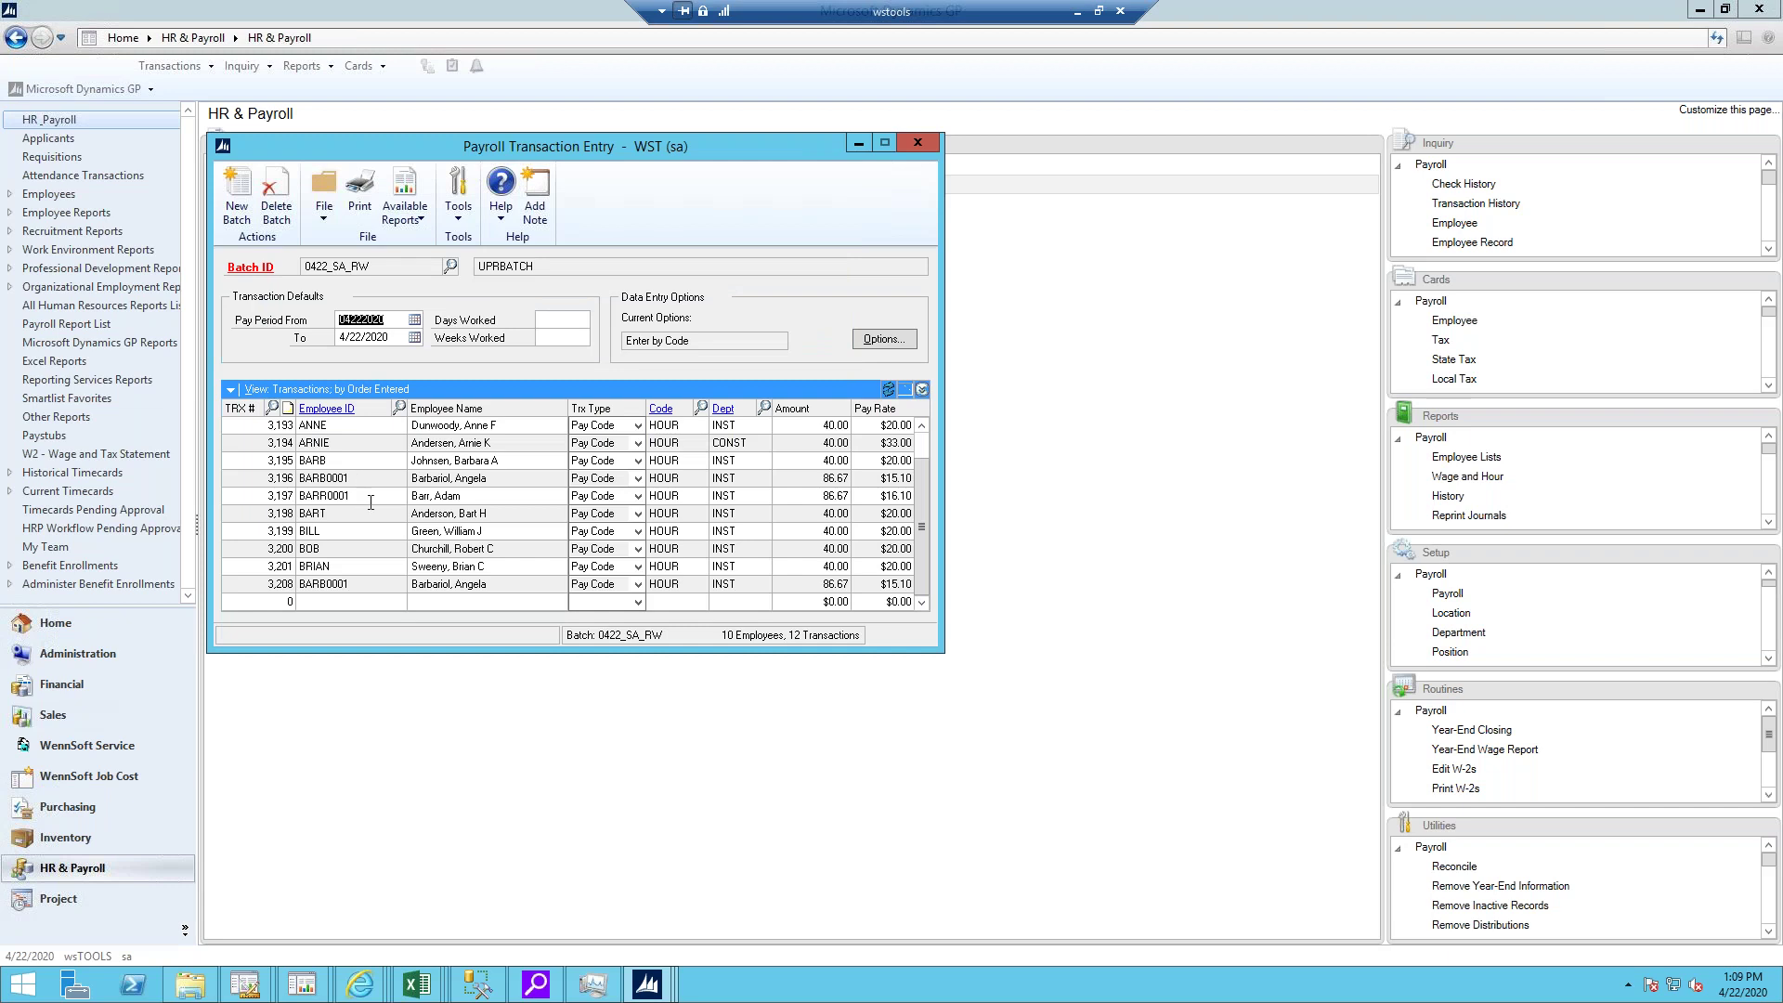
left_click(373, 584)
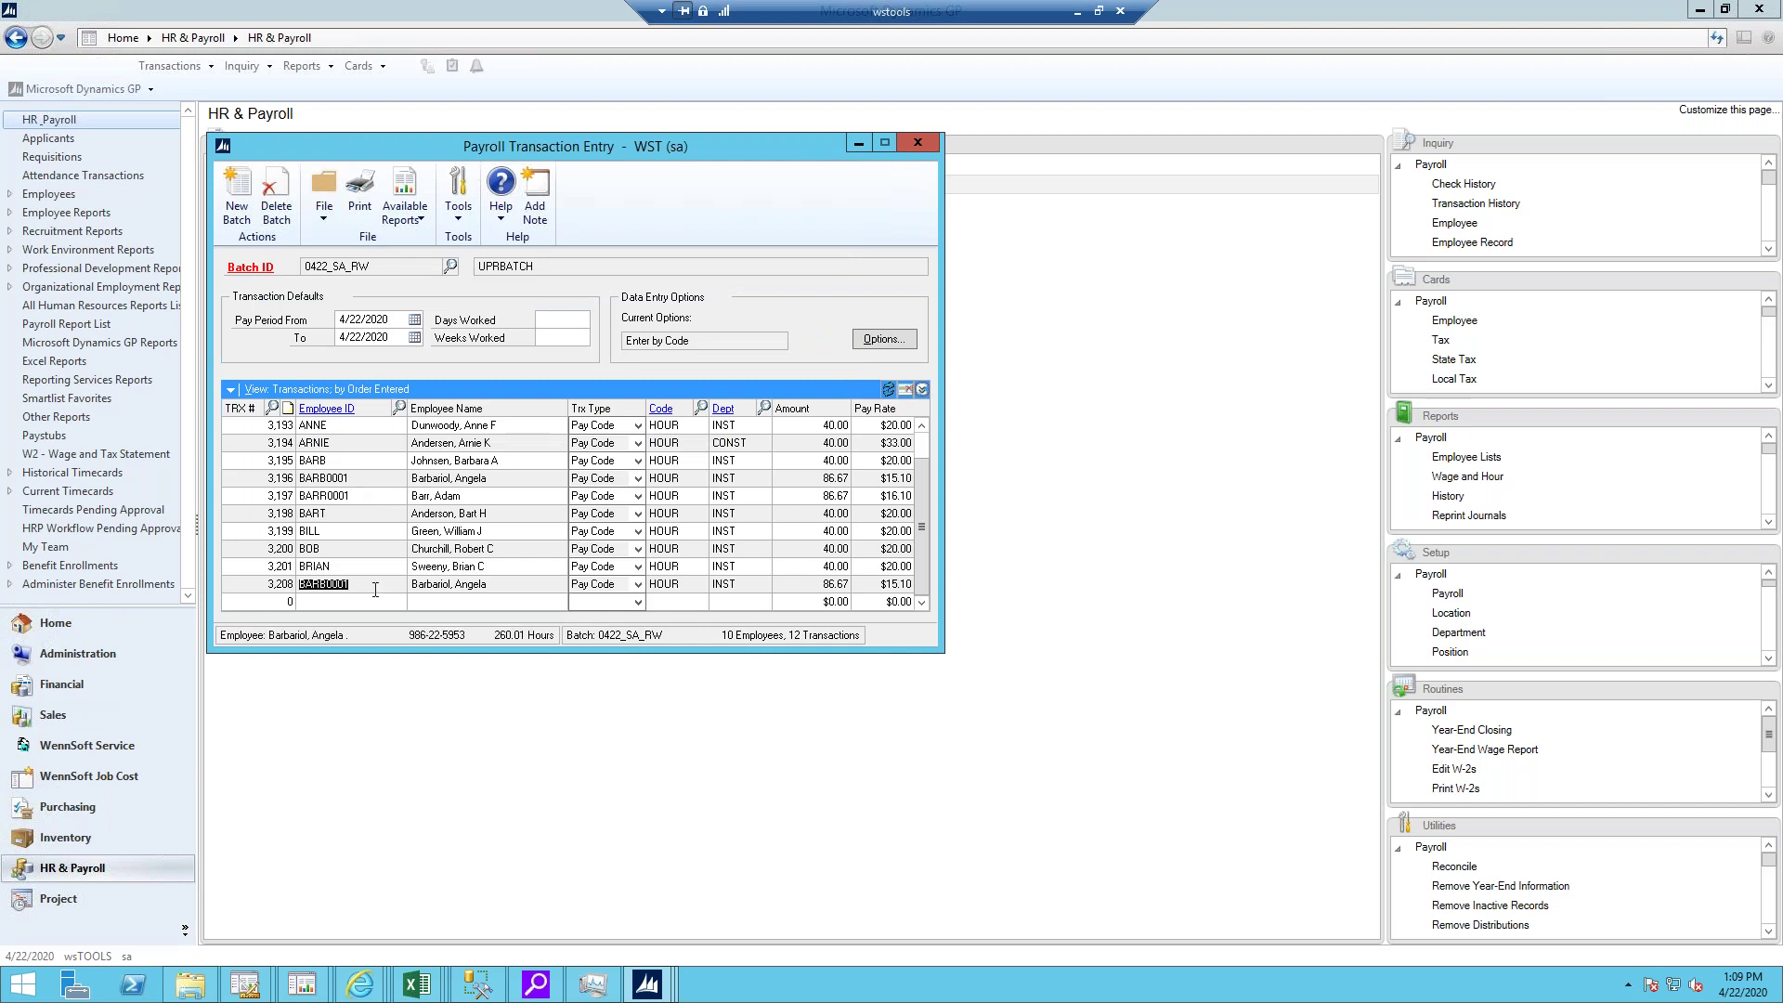
left_click(820, 585)
left_click(872, 587)
type("17.25")
left_click(801, 588)
type("0.30")
key("Tab")
left_click(918, 142)
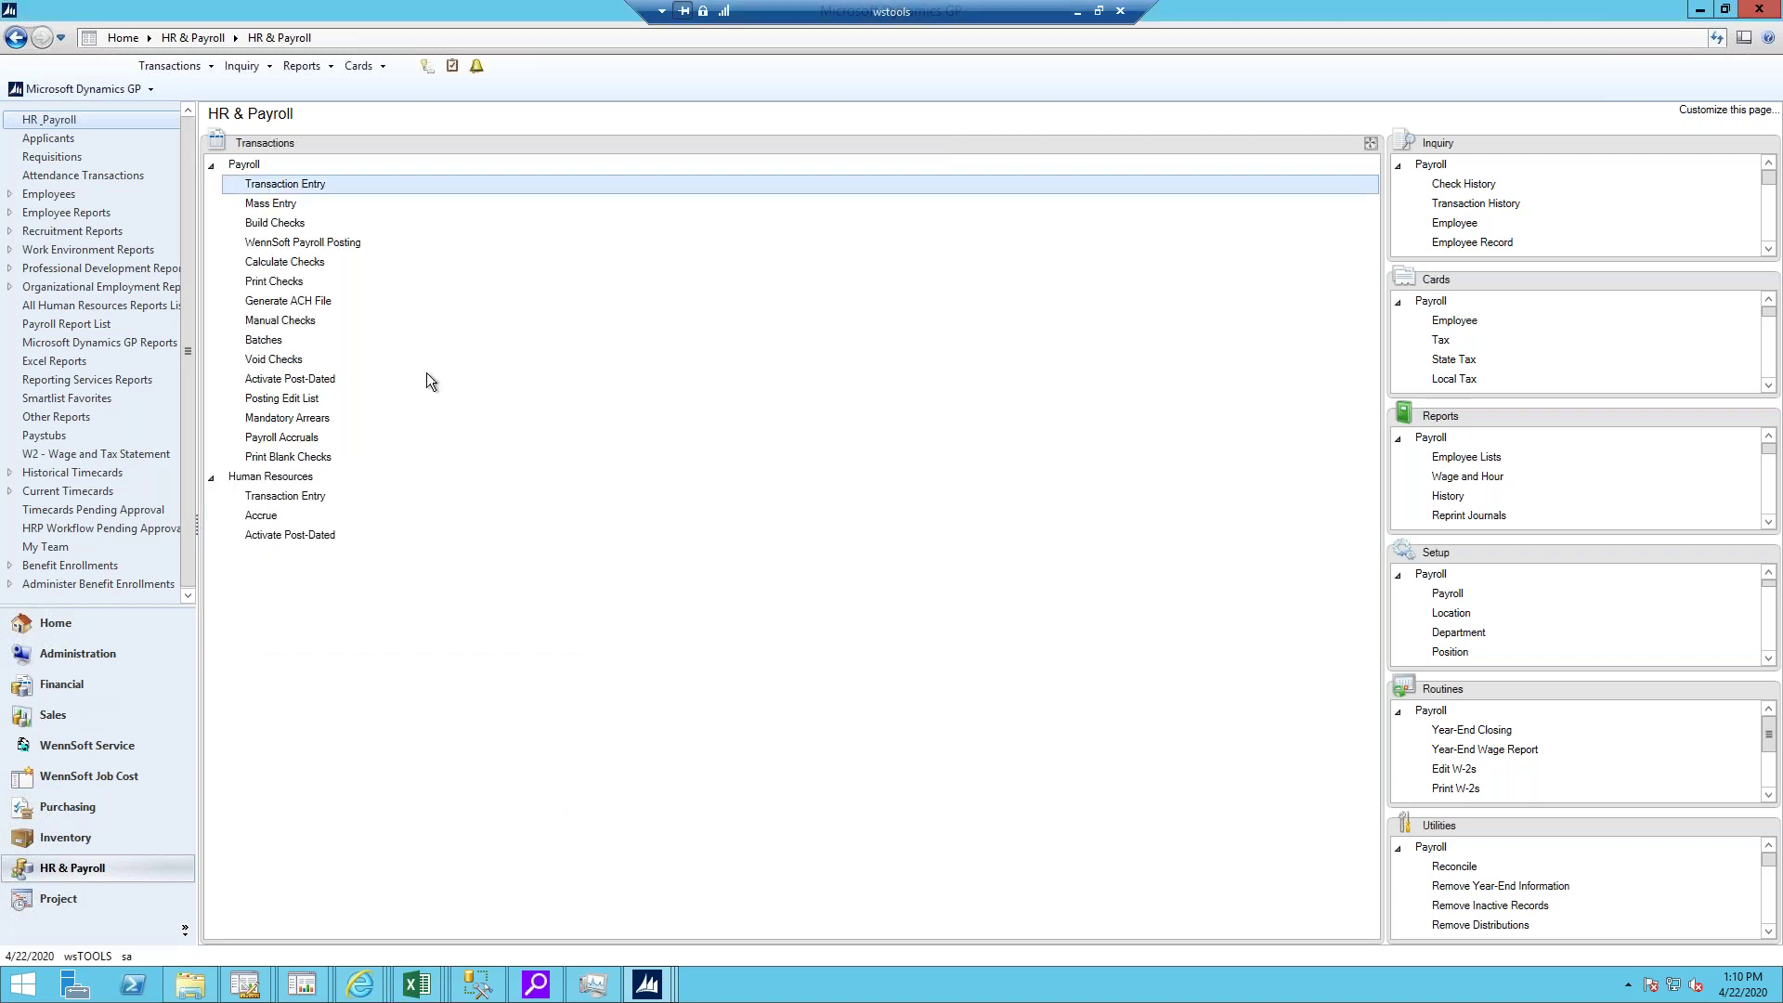
- Recreate the ACH file for the DEFAULT build dated 4/22/2020 at 1:05:07 PM and print the ACH Transmittal Report to the screen
left_click(270, 300)
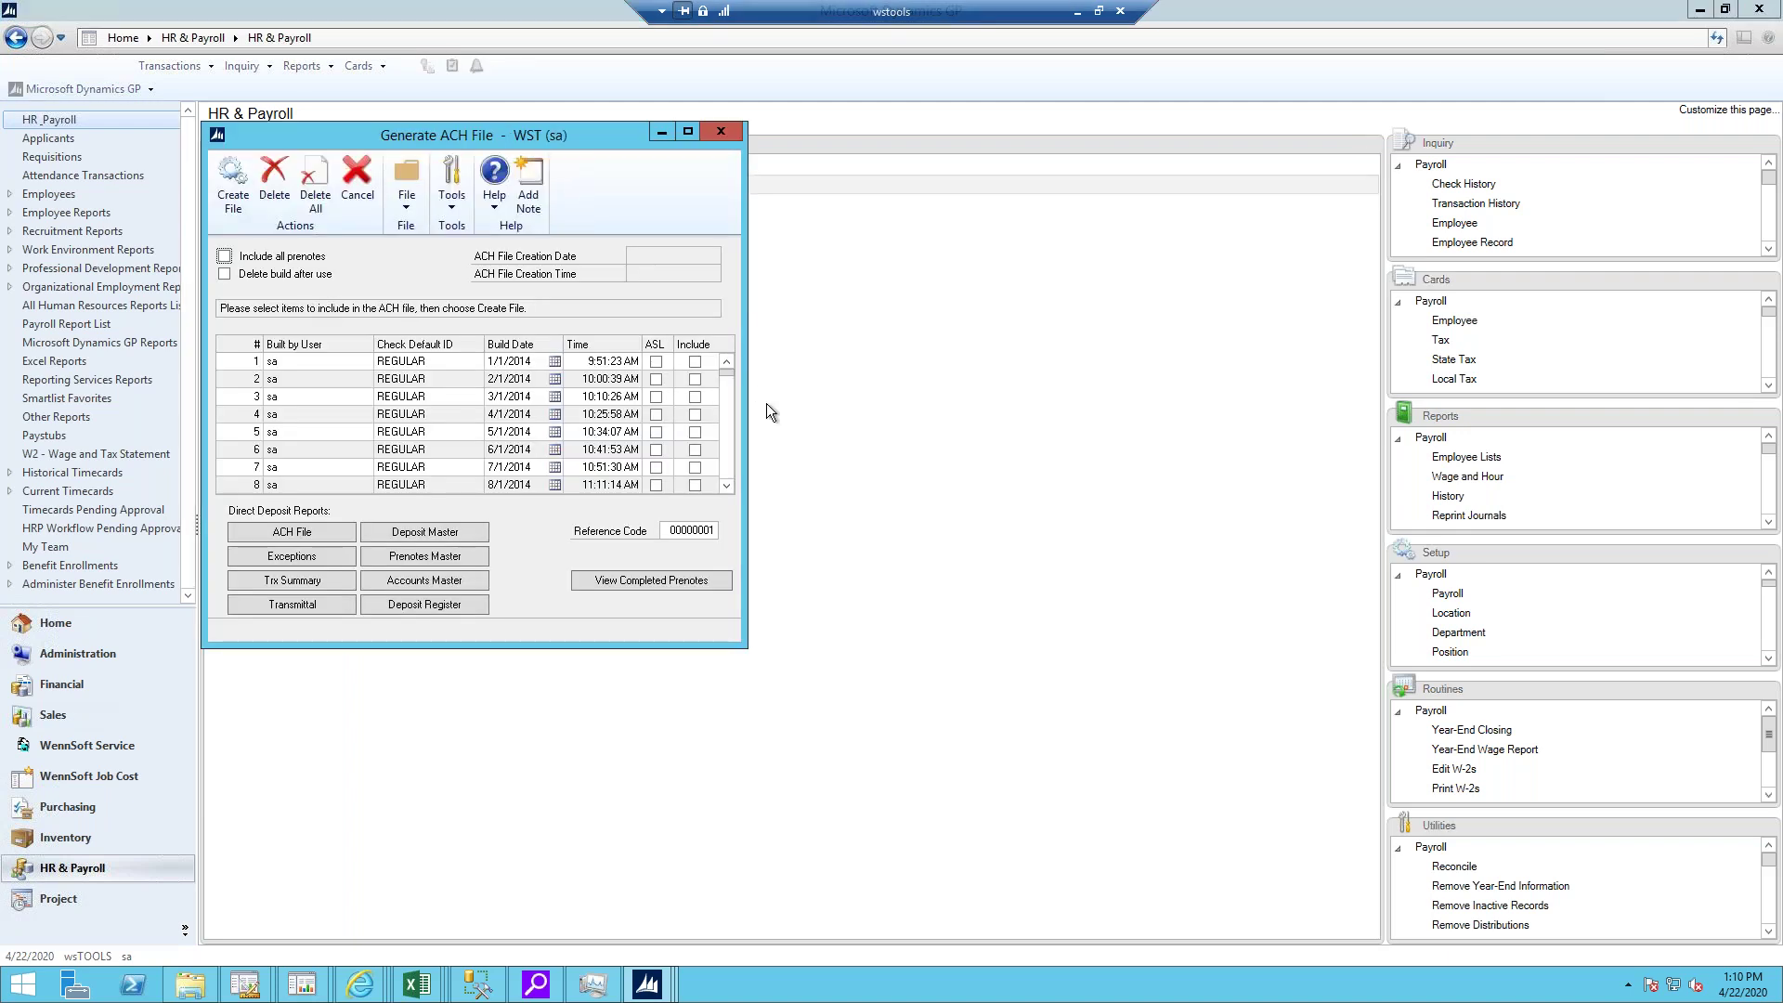
left_click(723, 375)
left_click_drag(730, 376, 732, 492)
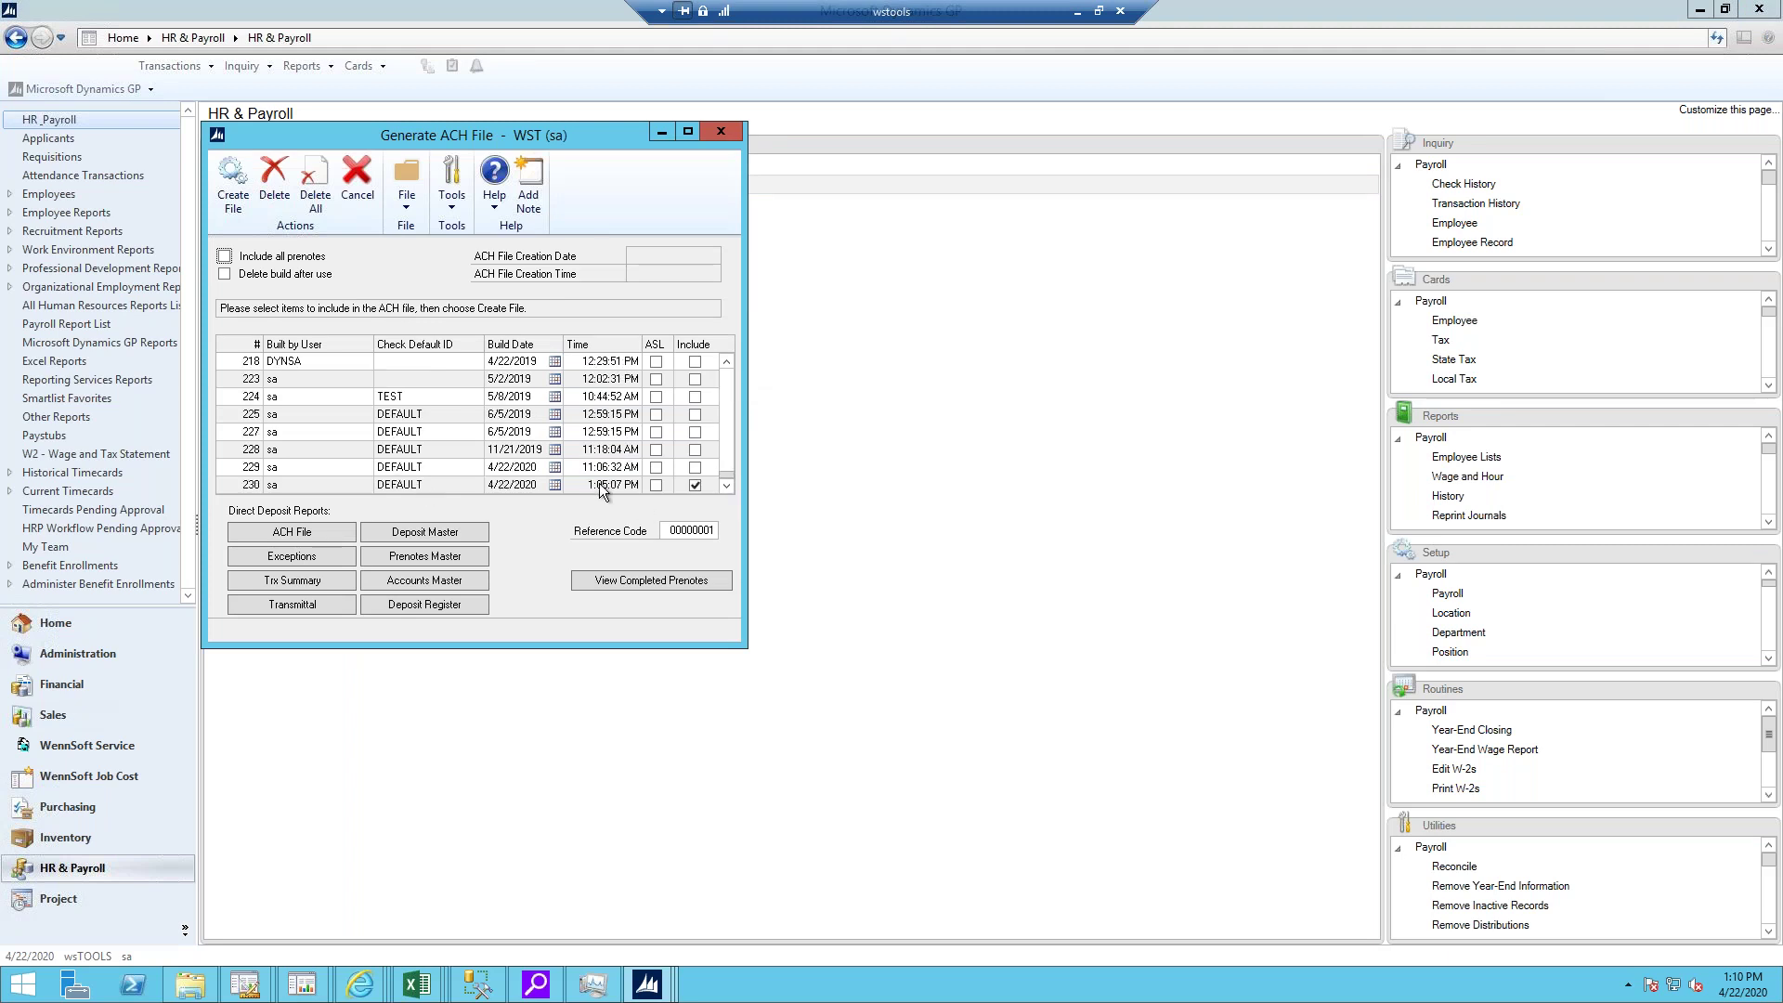
left_click(694, 486)
left_click(232, 186)
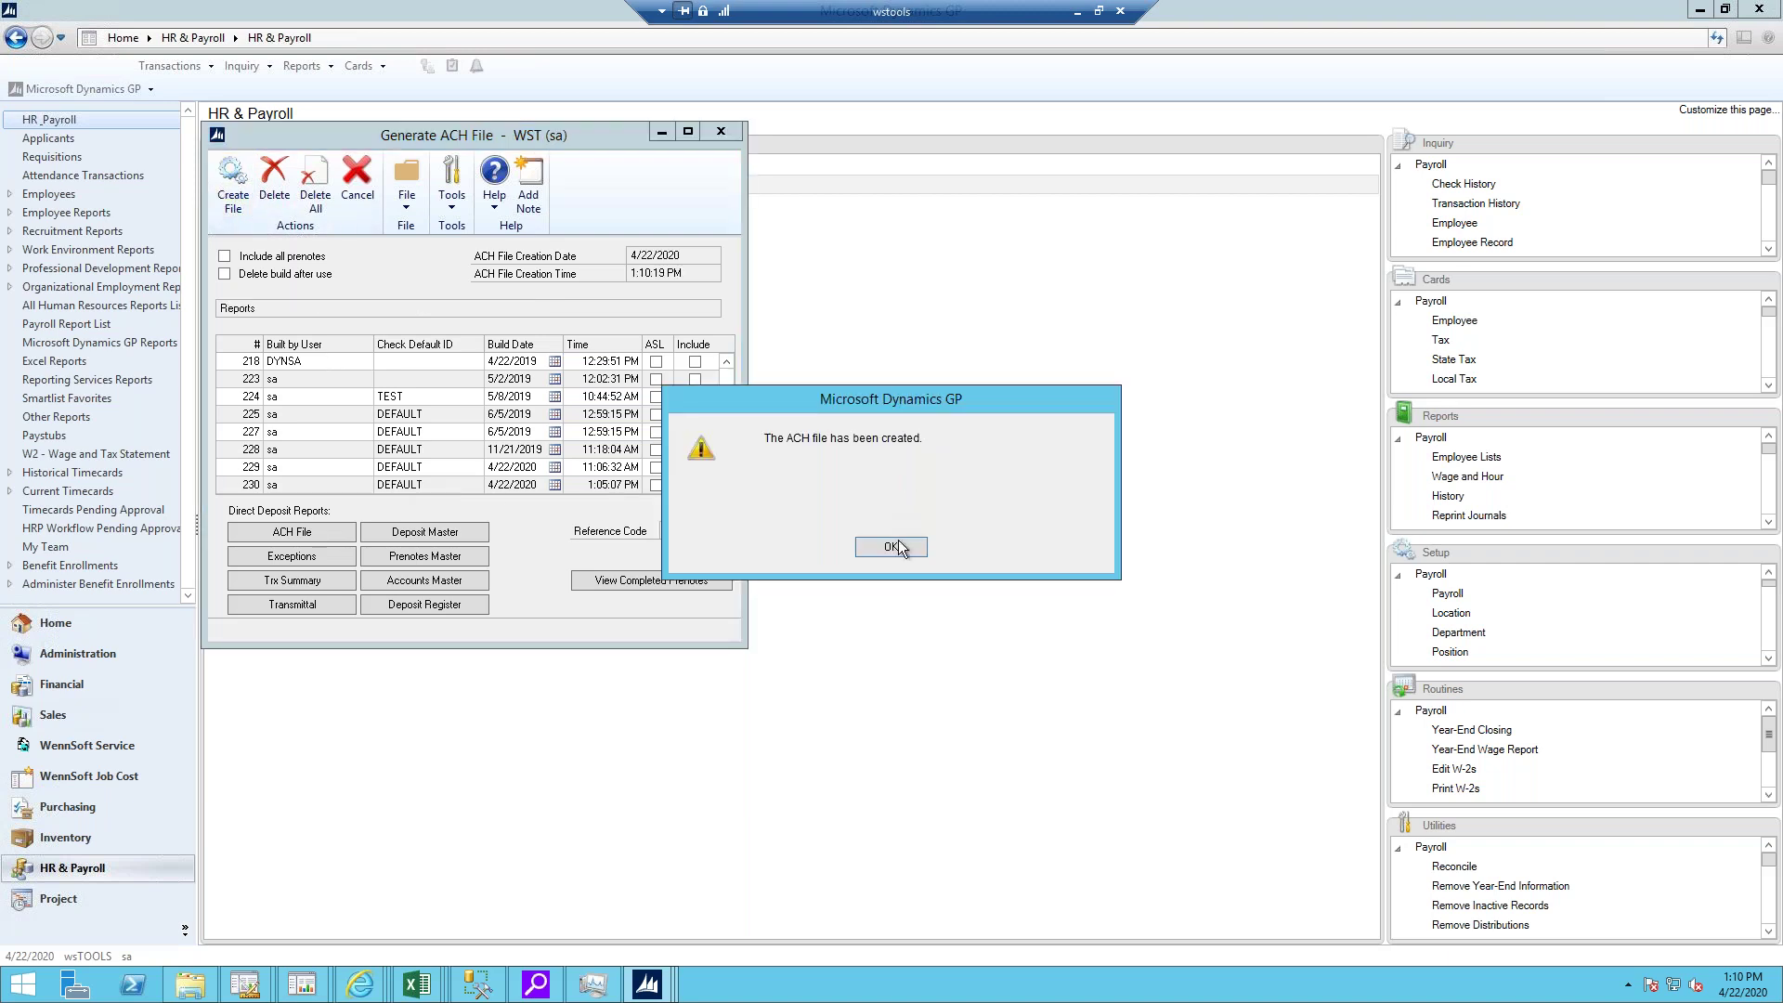
left_click(892, 547)
left_click(962, 640)
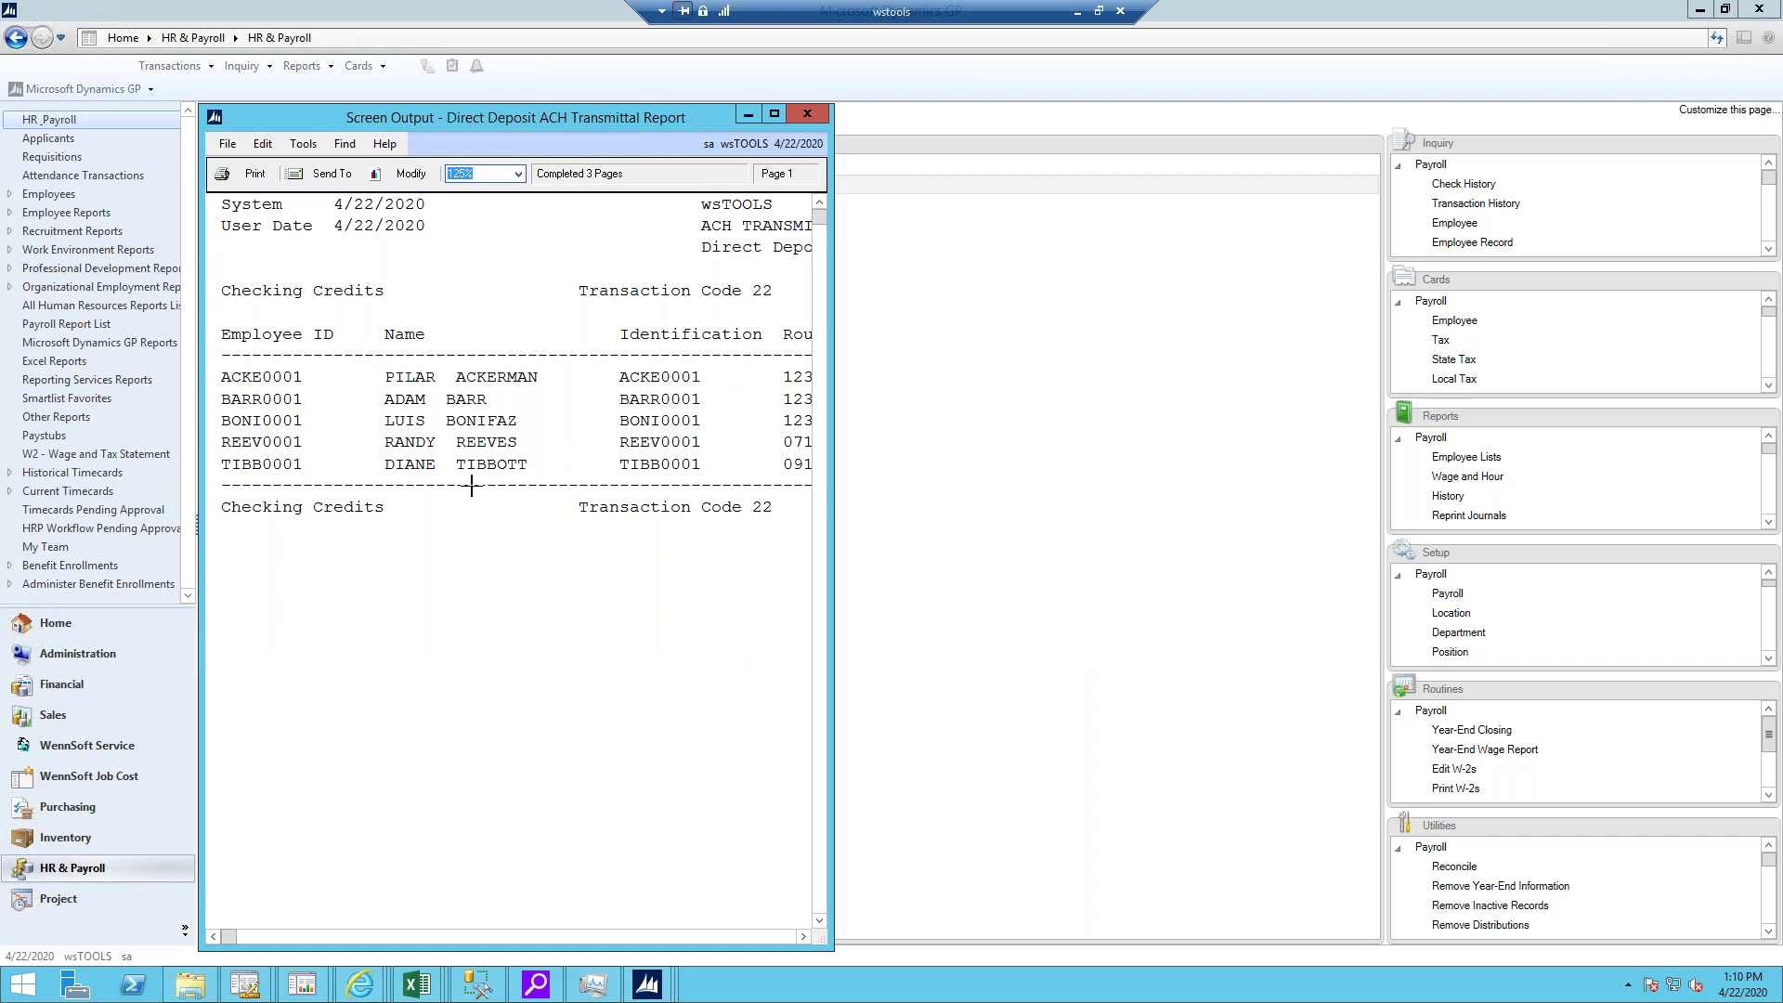
- Open the earlier ACH00123 file from the ACH folder in Notepad to examine its deposit entries
left_click(192, 986)
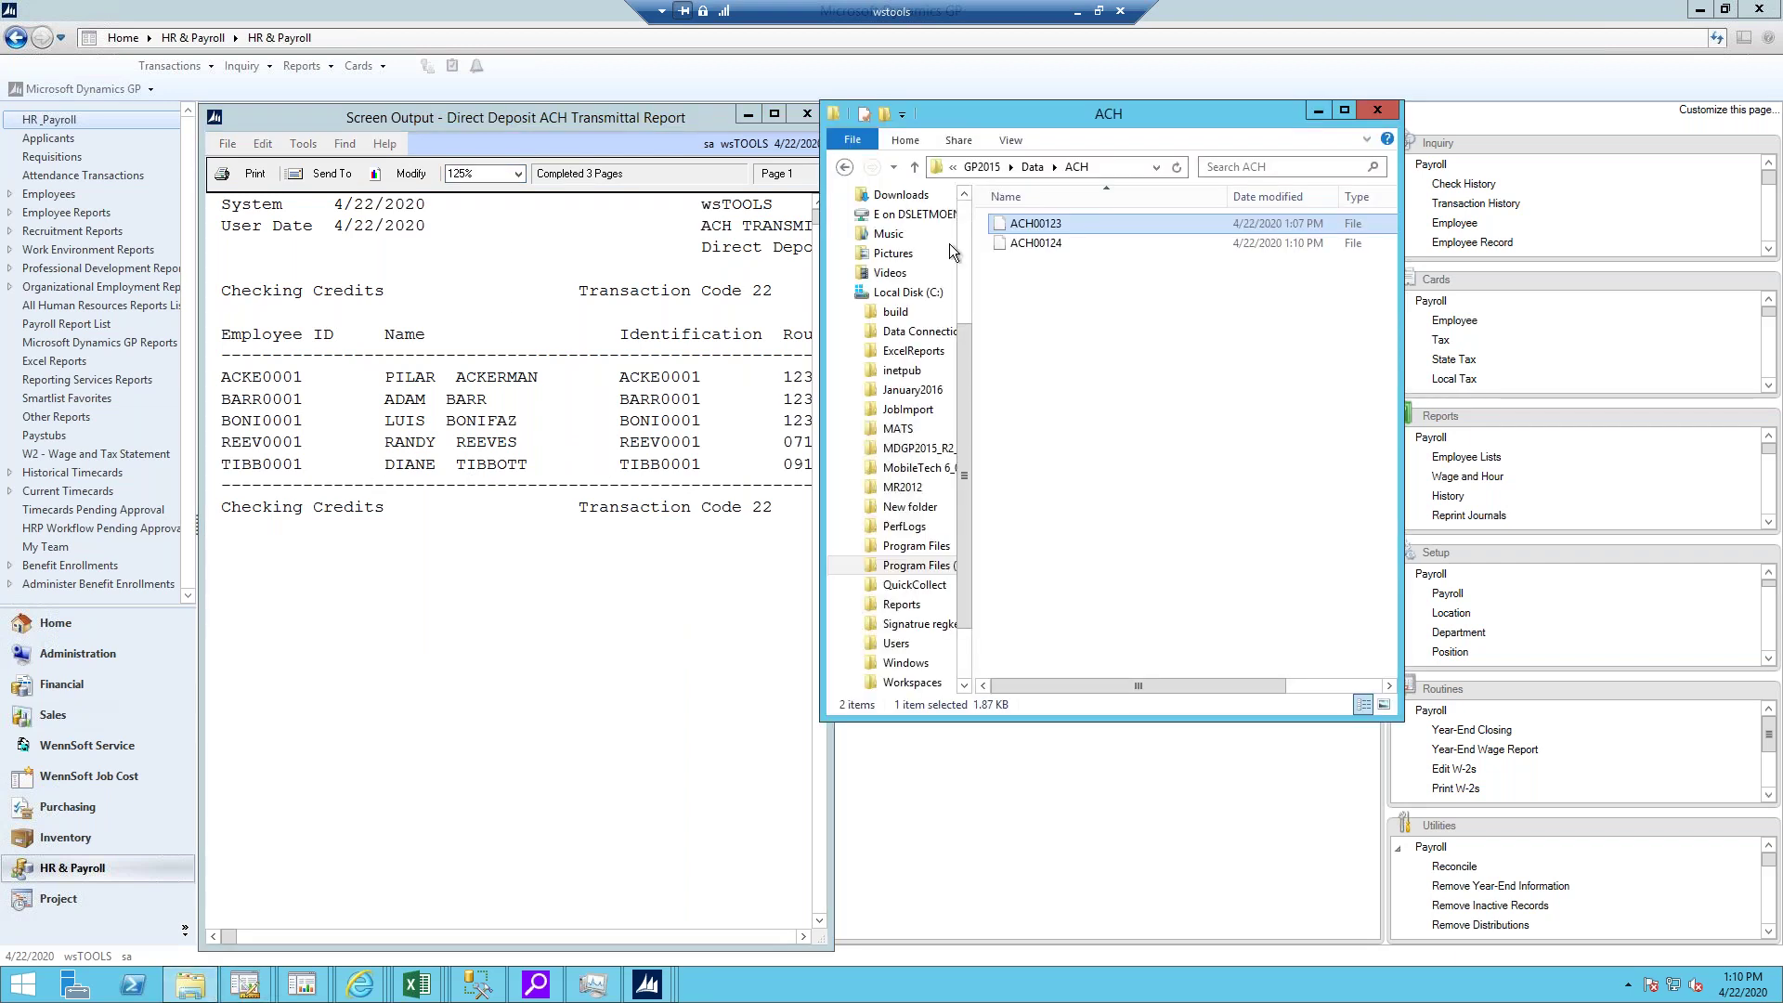
double_click(1049, 230)
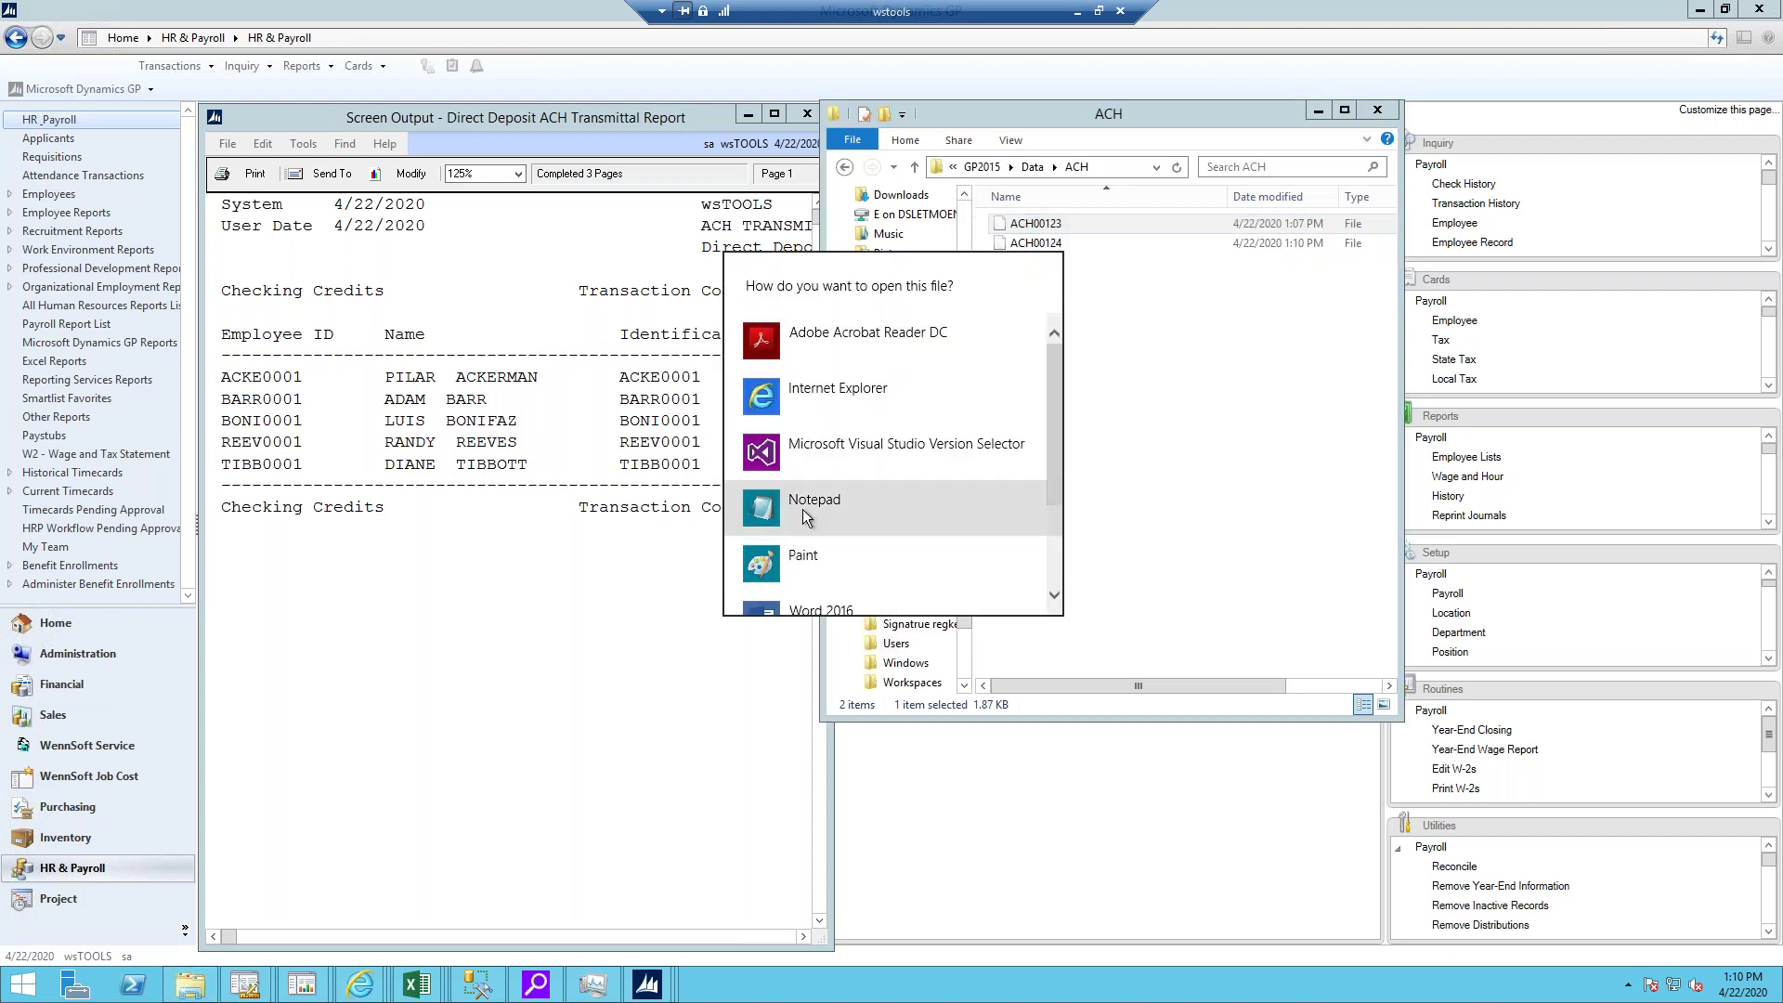
left_click(836, 507)
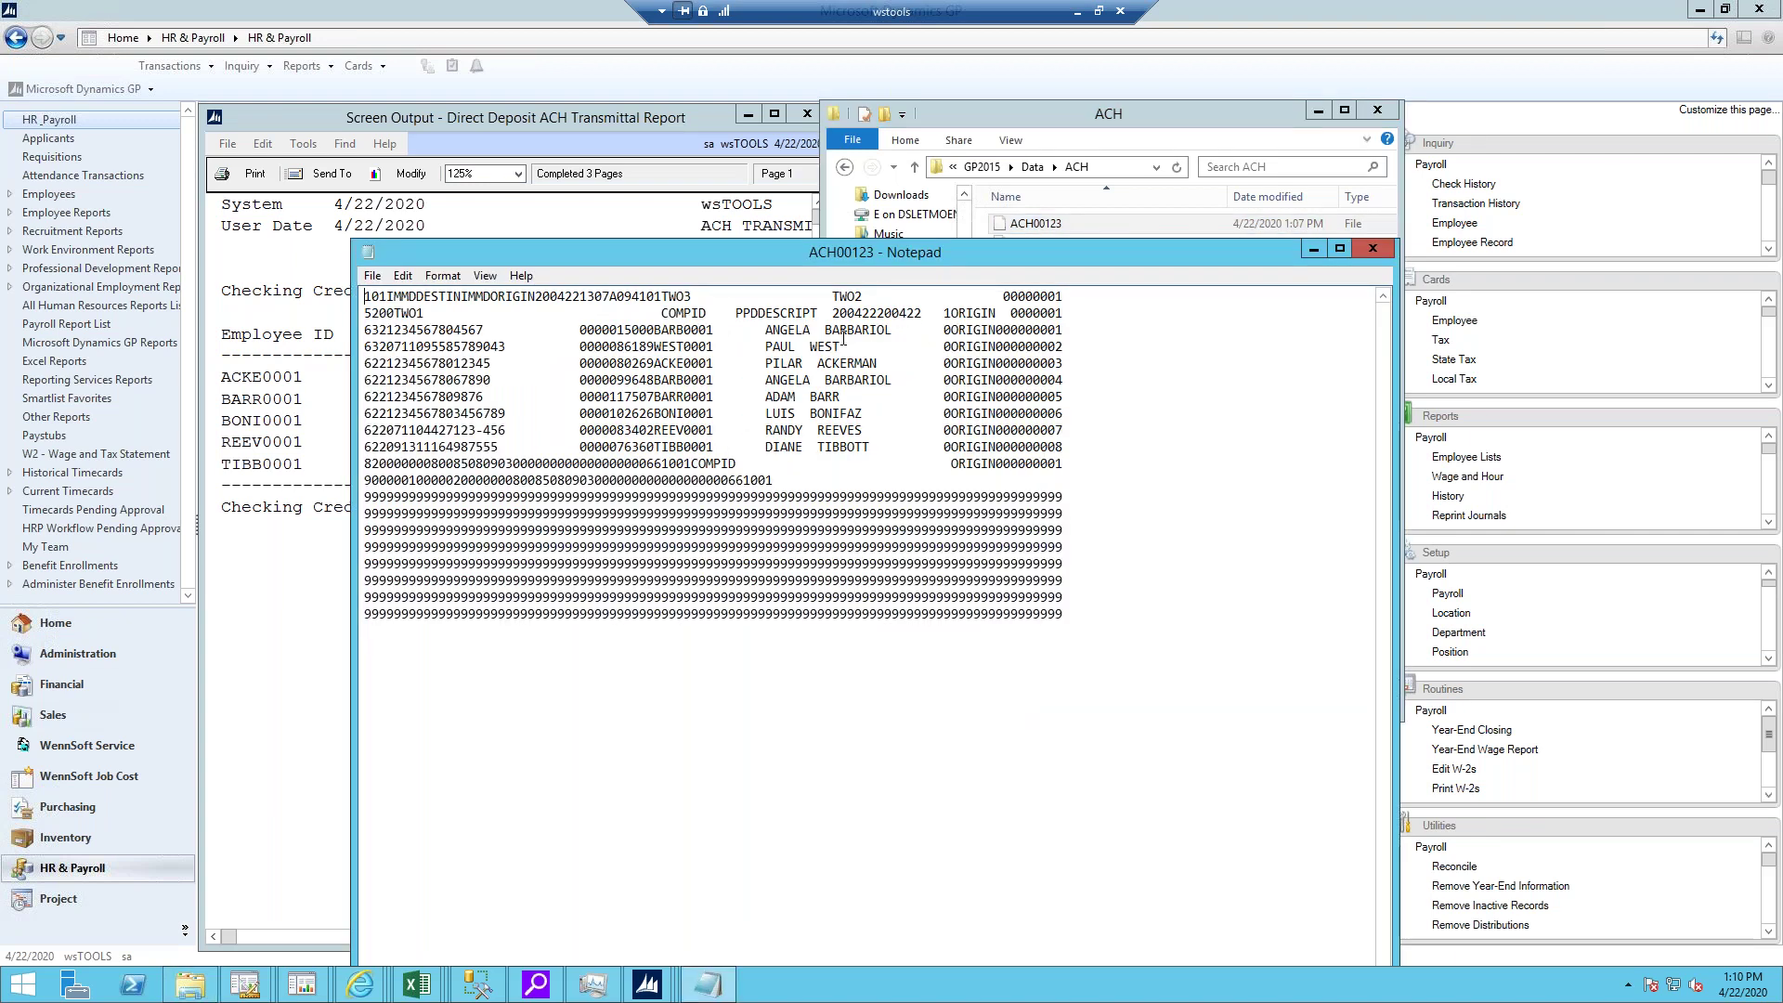
- Compare the first deposit entry's amount in the ACH00123 file with the same entry in ACH00124, closing each file after checking it
left_click_drag(656, 329, 659, 330)
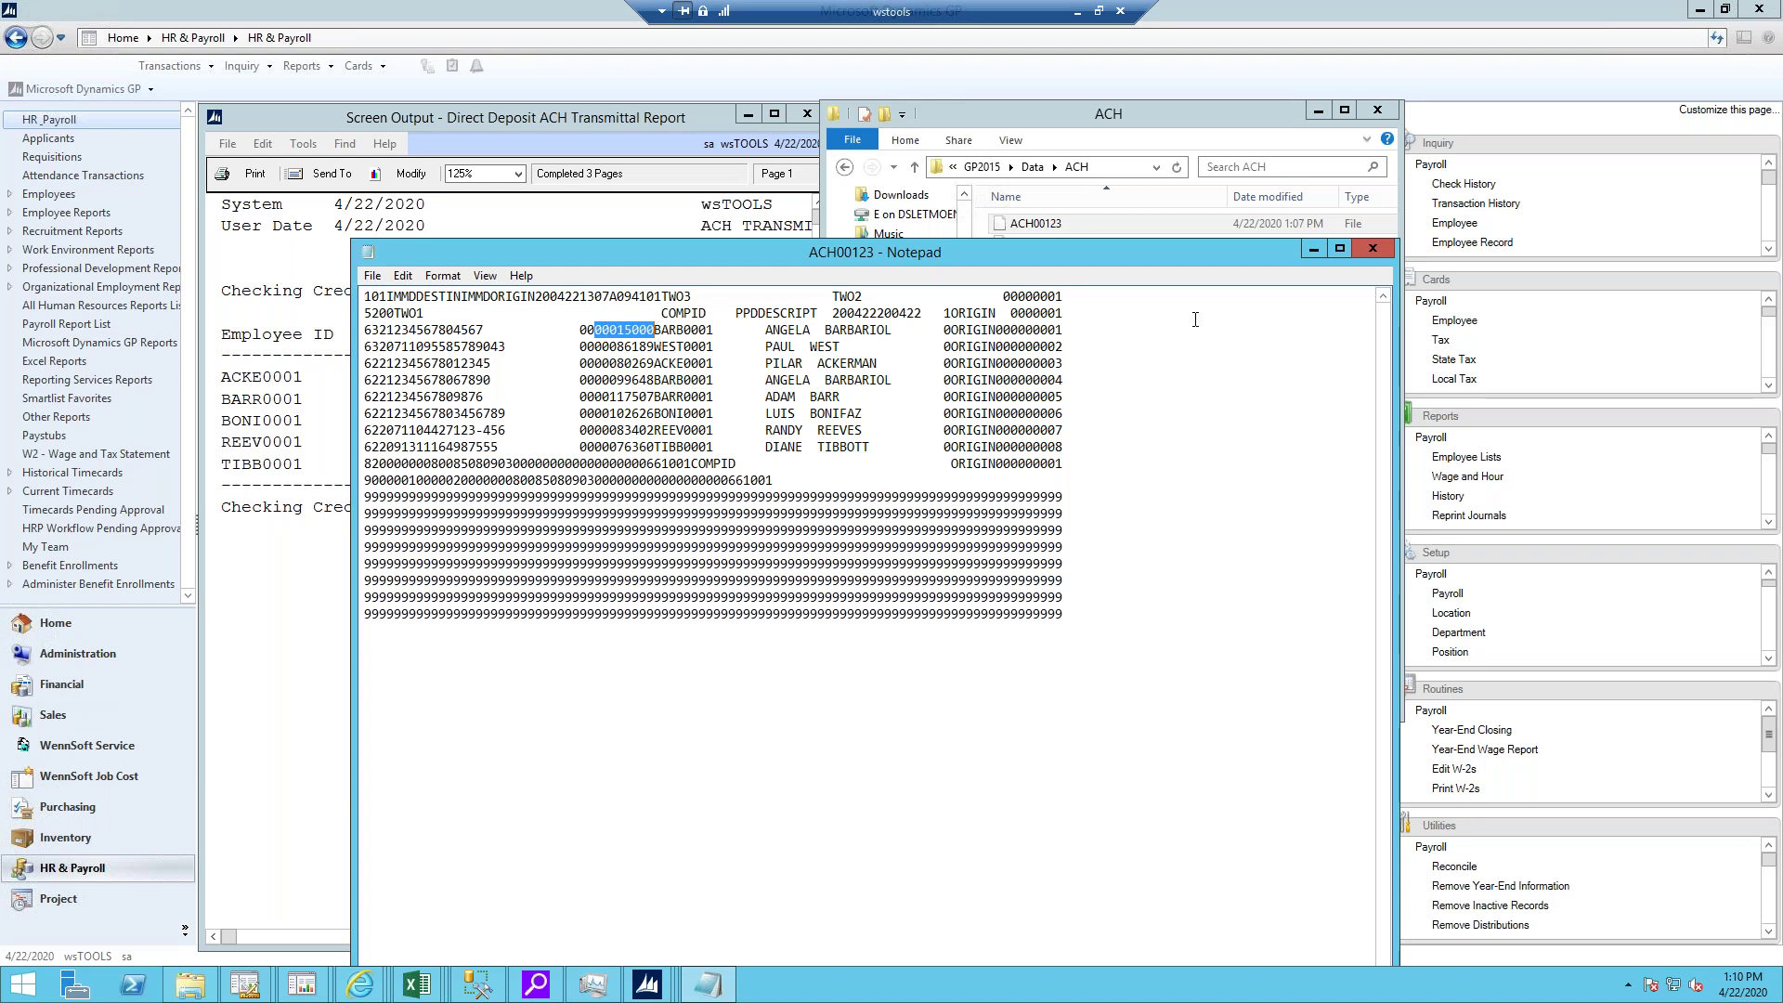
left_click(1372, 248)
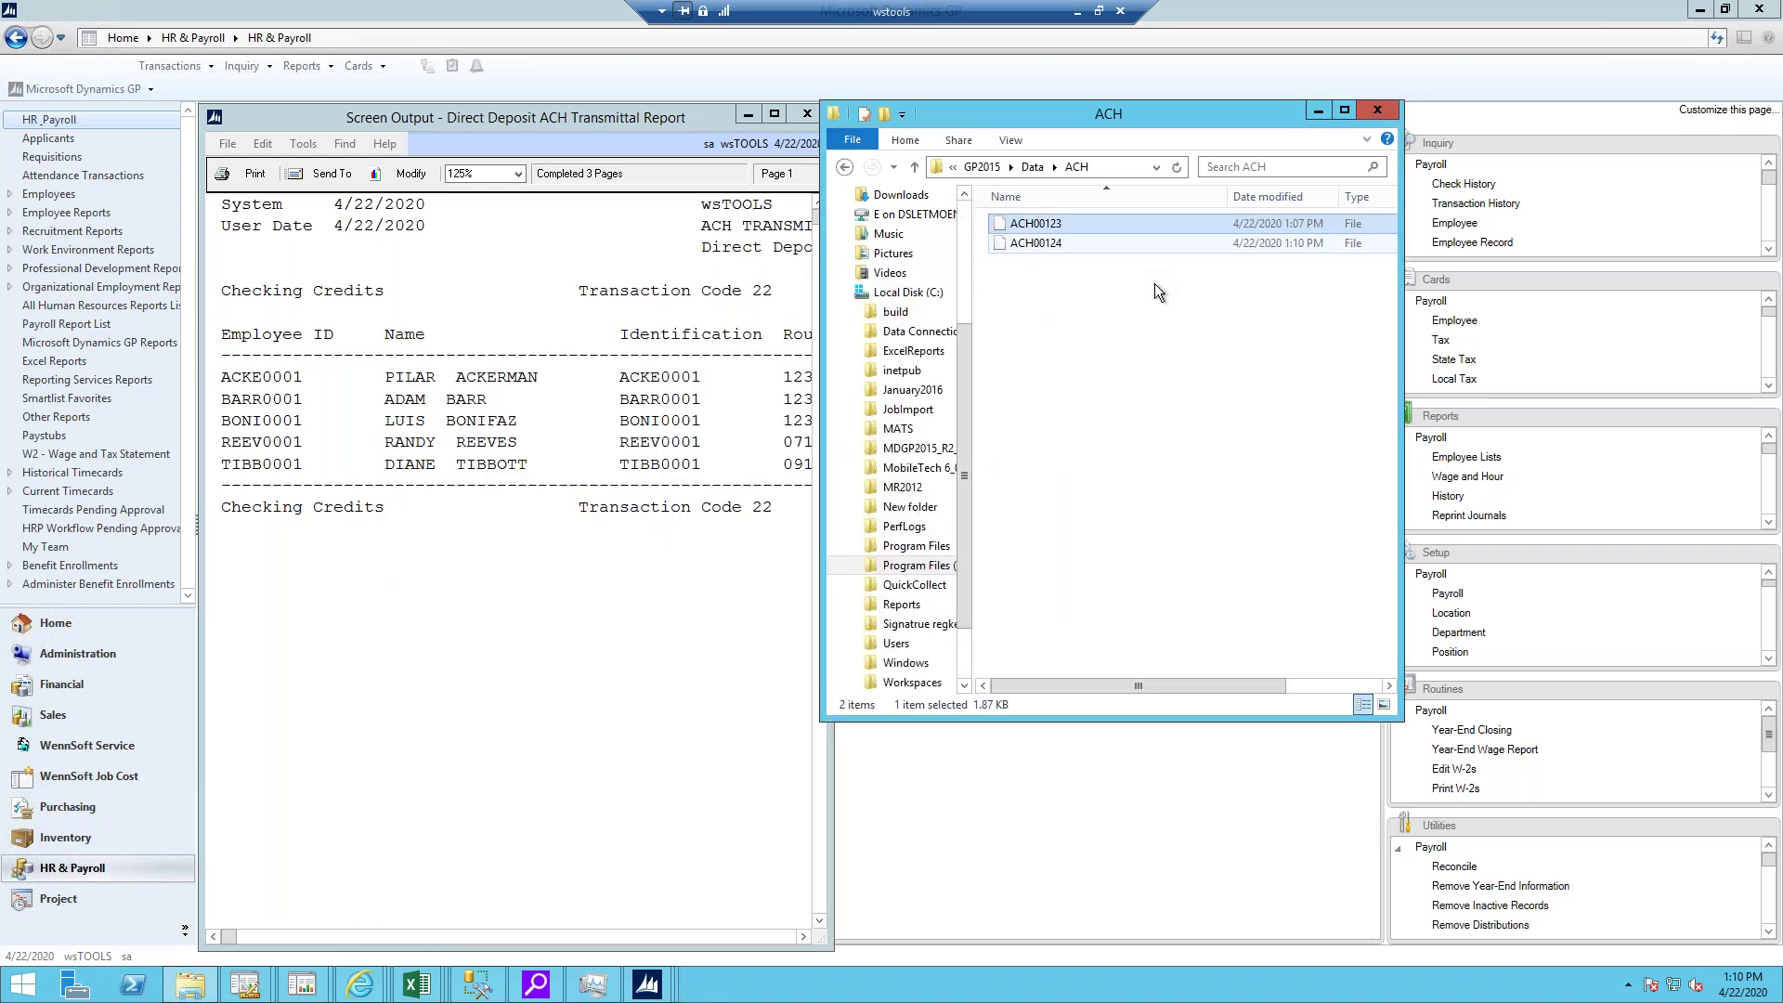
double_click(1045, 243)
left_click(809, 519)
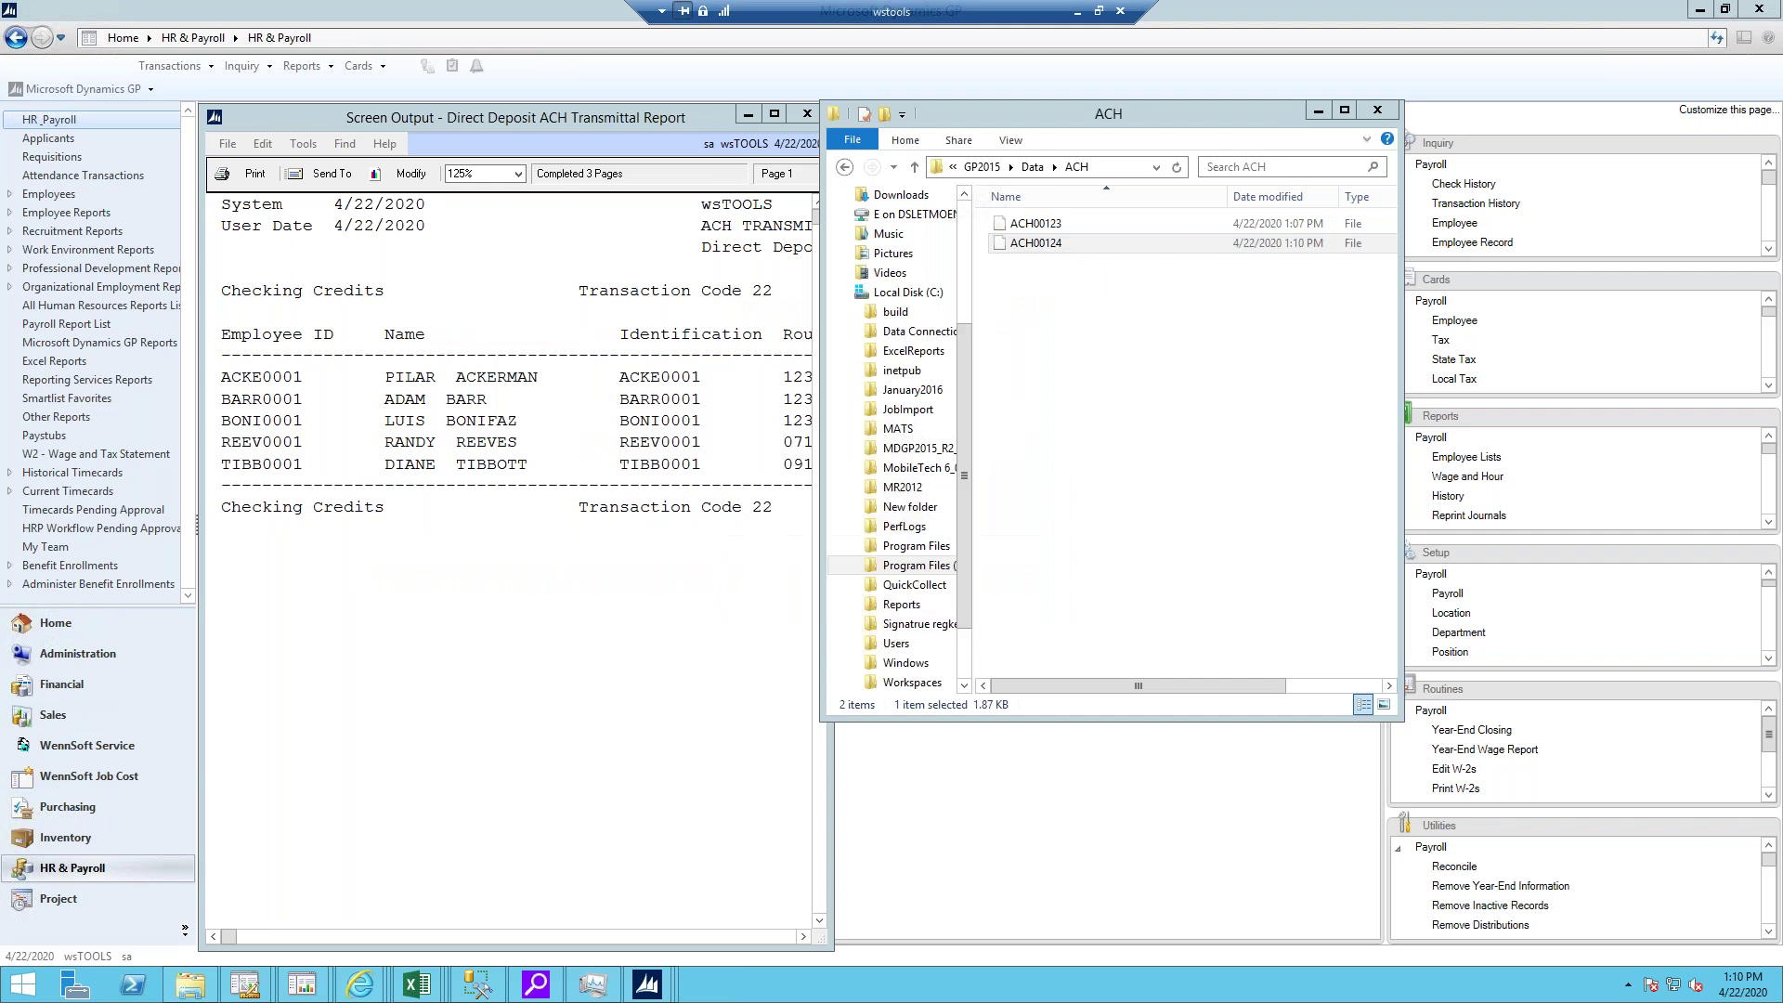
left_click_drag(609, 330, 654, 331)
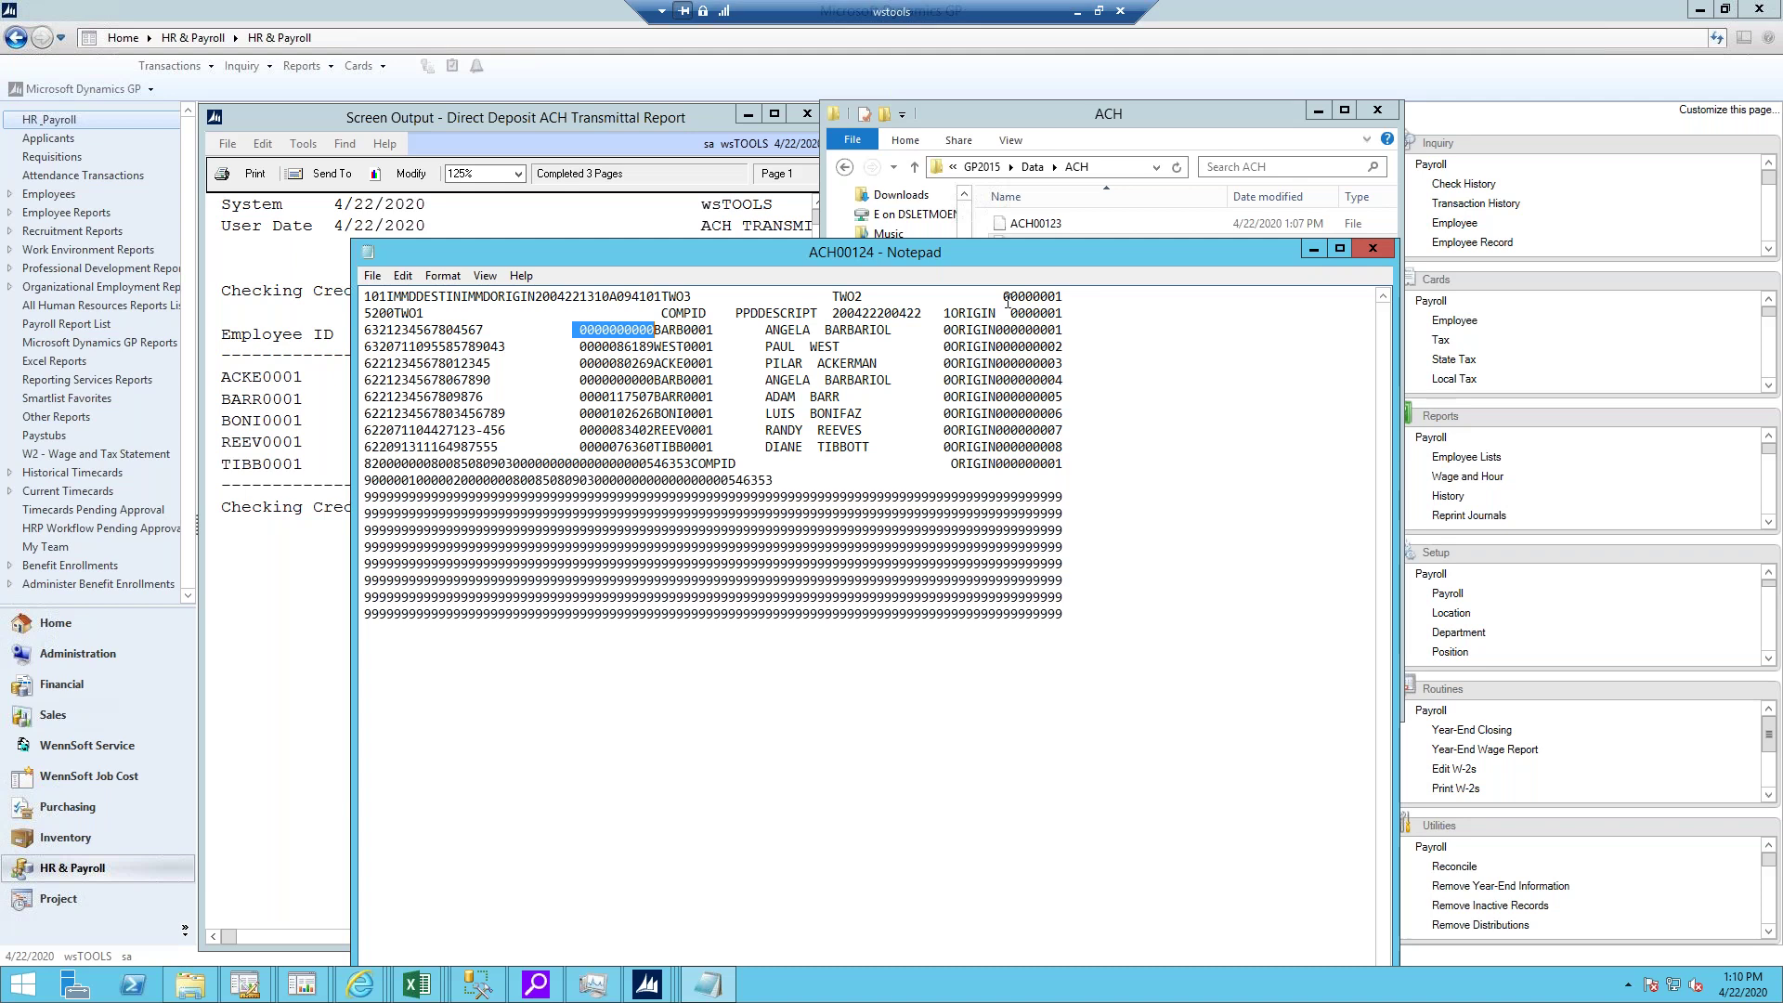
left_click(1378, 252)
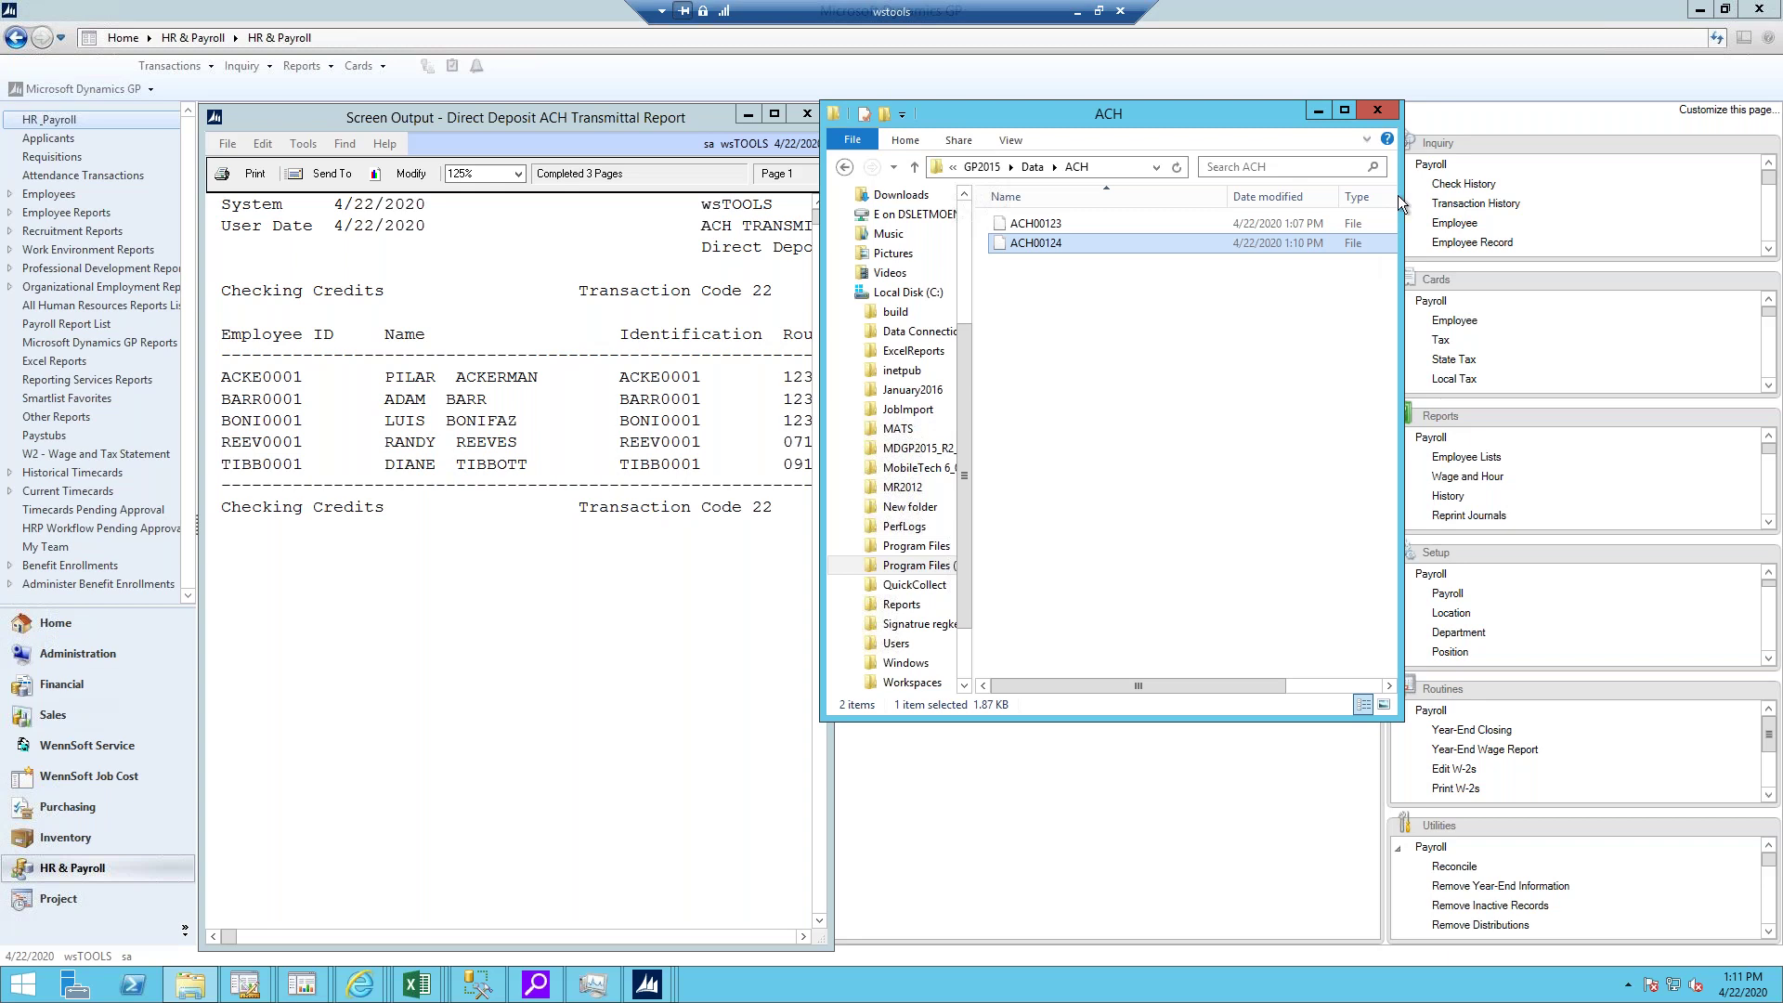
- Close the ACH folder, the ACH Transmittal Report output and the Generate ACH File window
left_click(1376, 110)
left_click(807, 115)
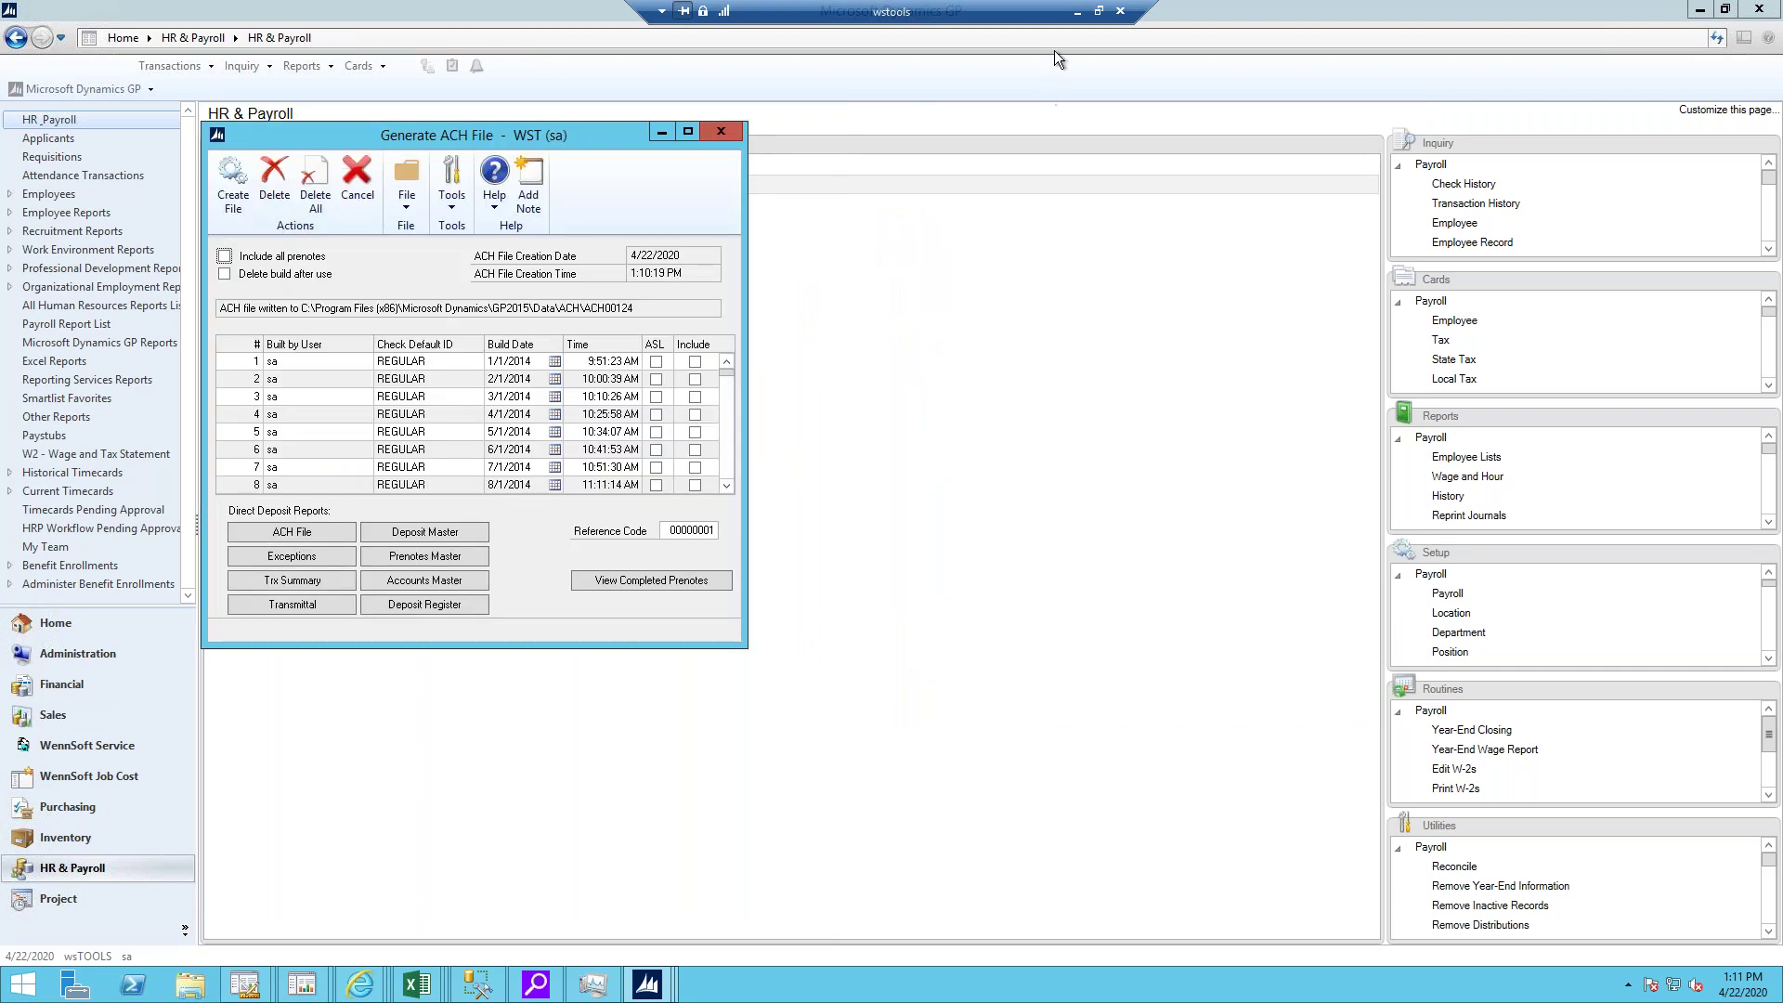
left_click(725, 131)
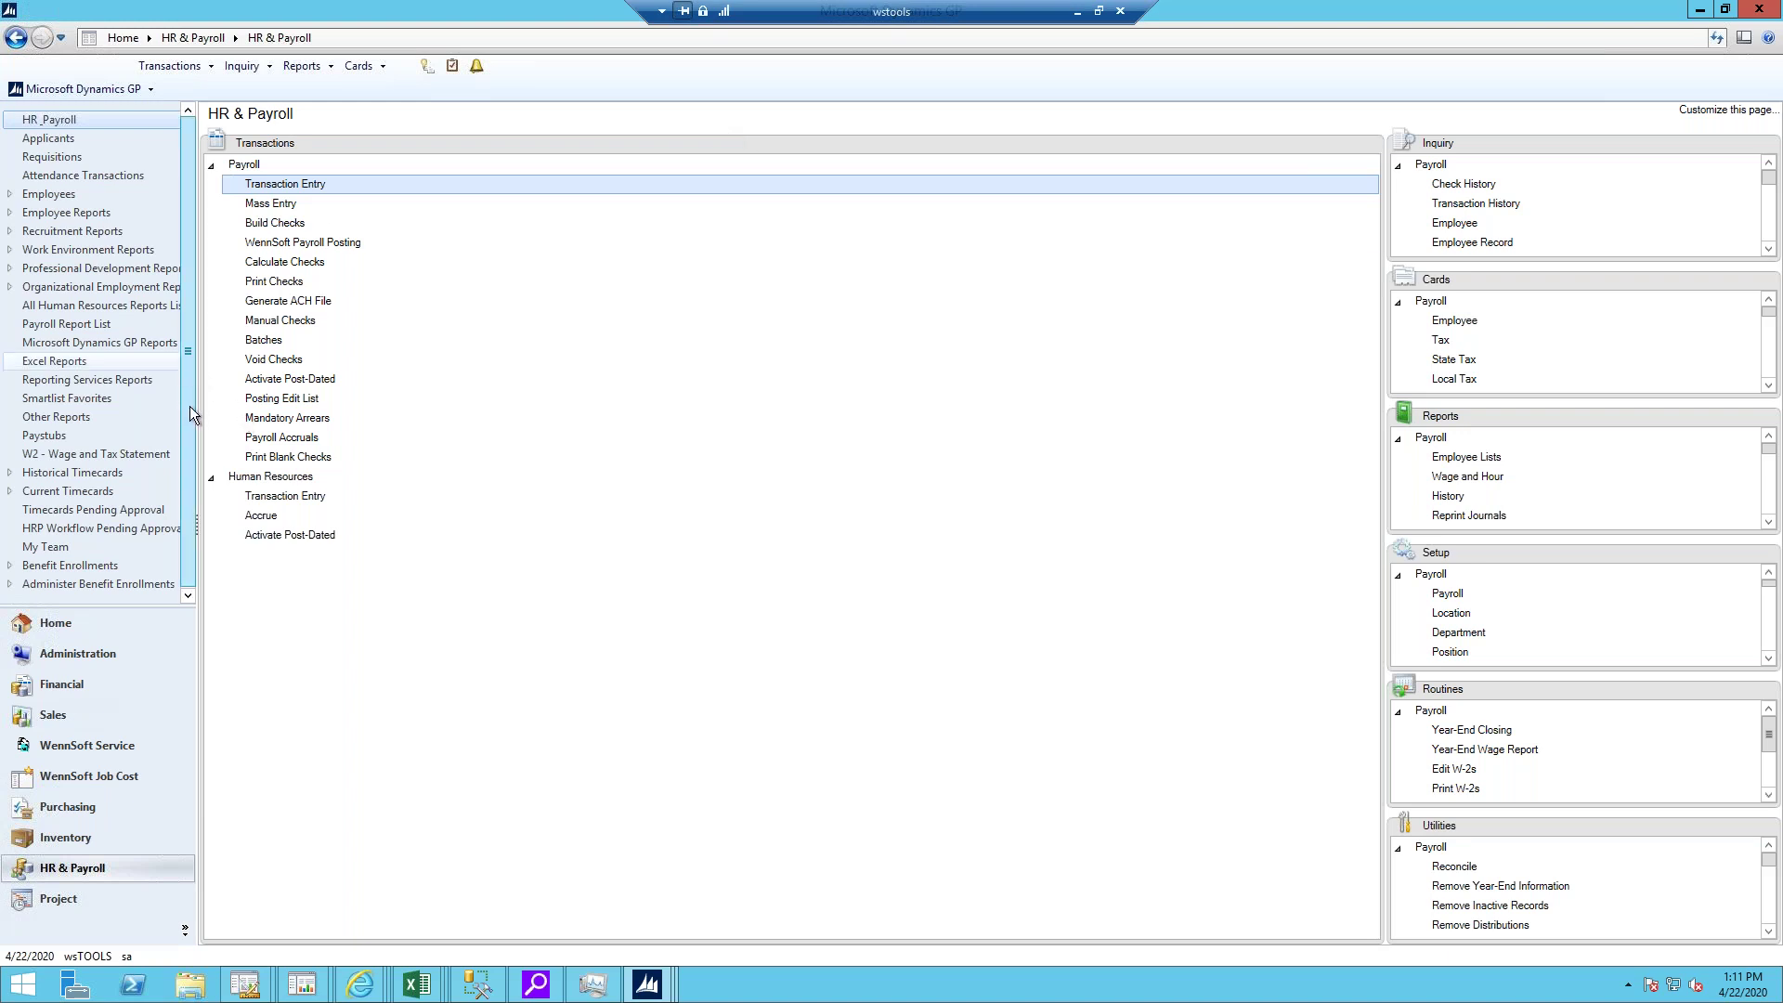
- Open the TimeTrack time card history and load the employee's entries in batch 02222019 for week ending 2/24/2019
left_click(241, 65)
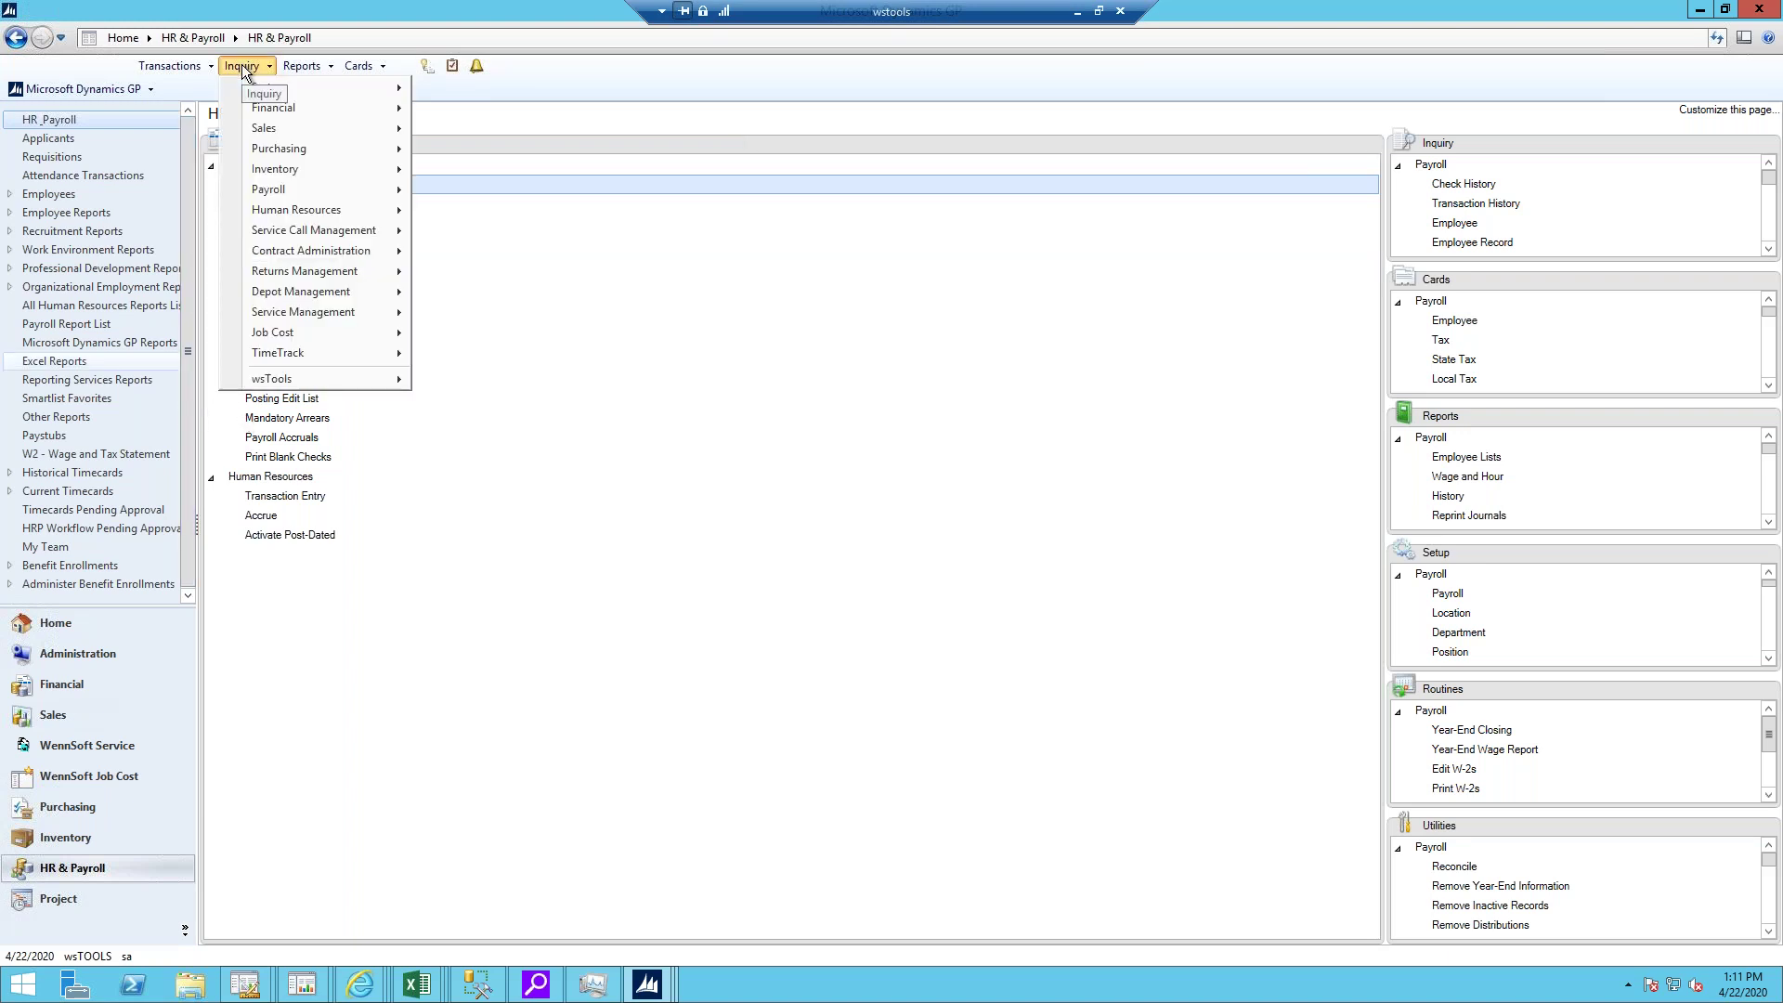
mouse_move(310, 353)
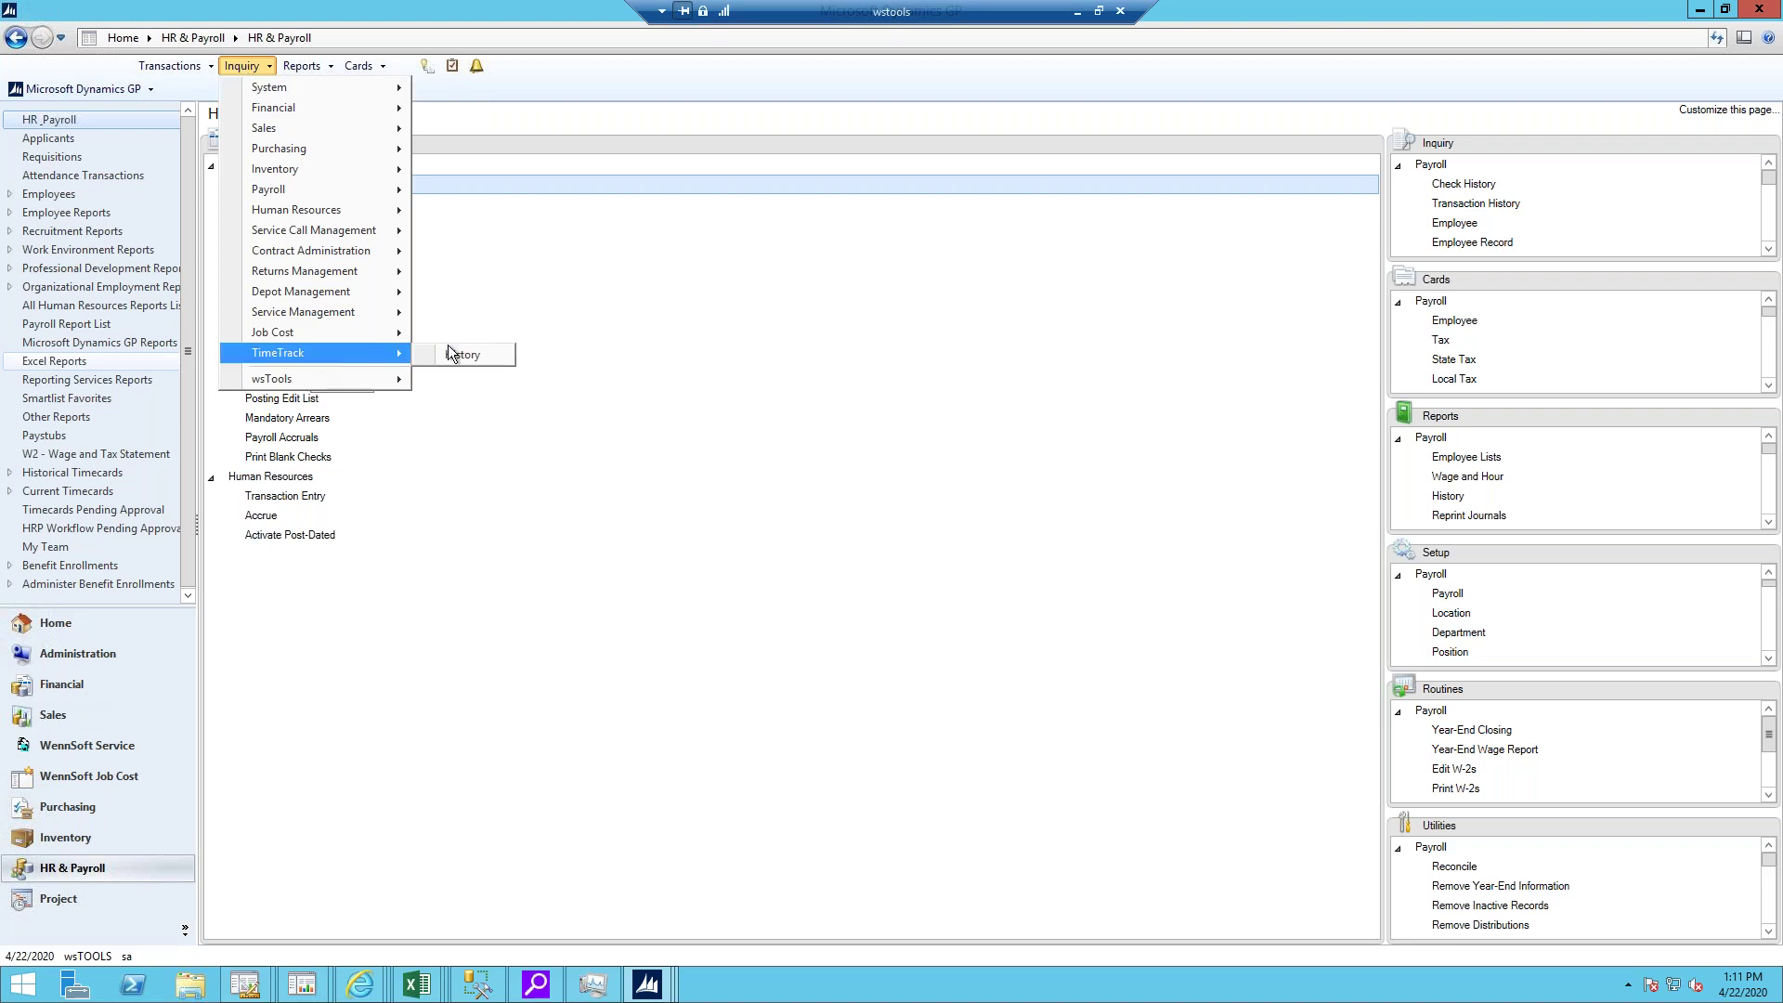
left_click(455, 353)
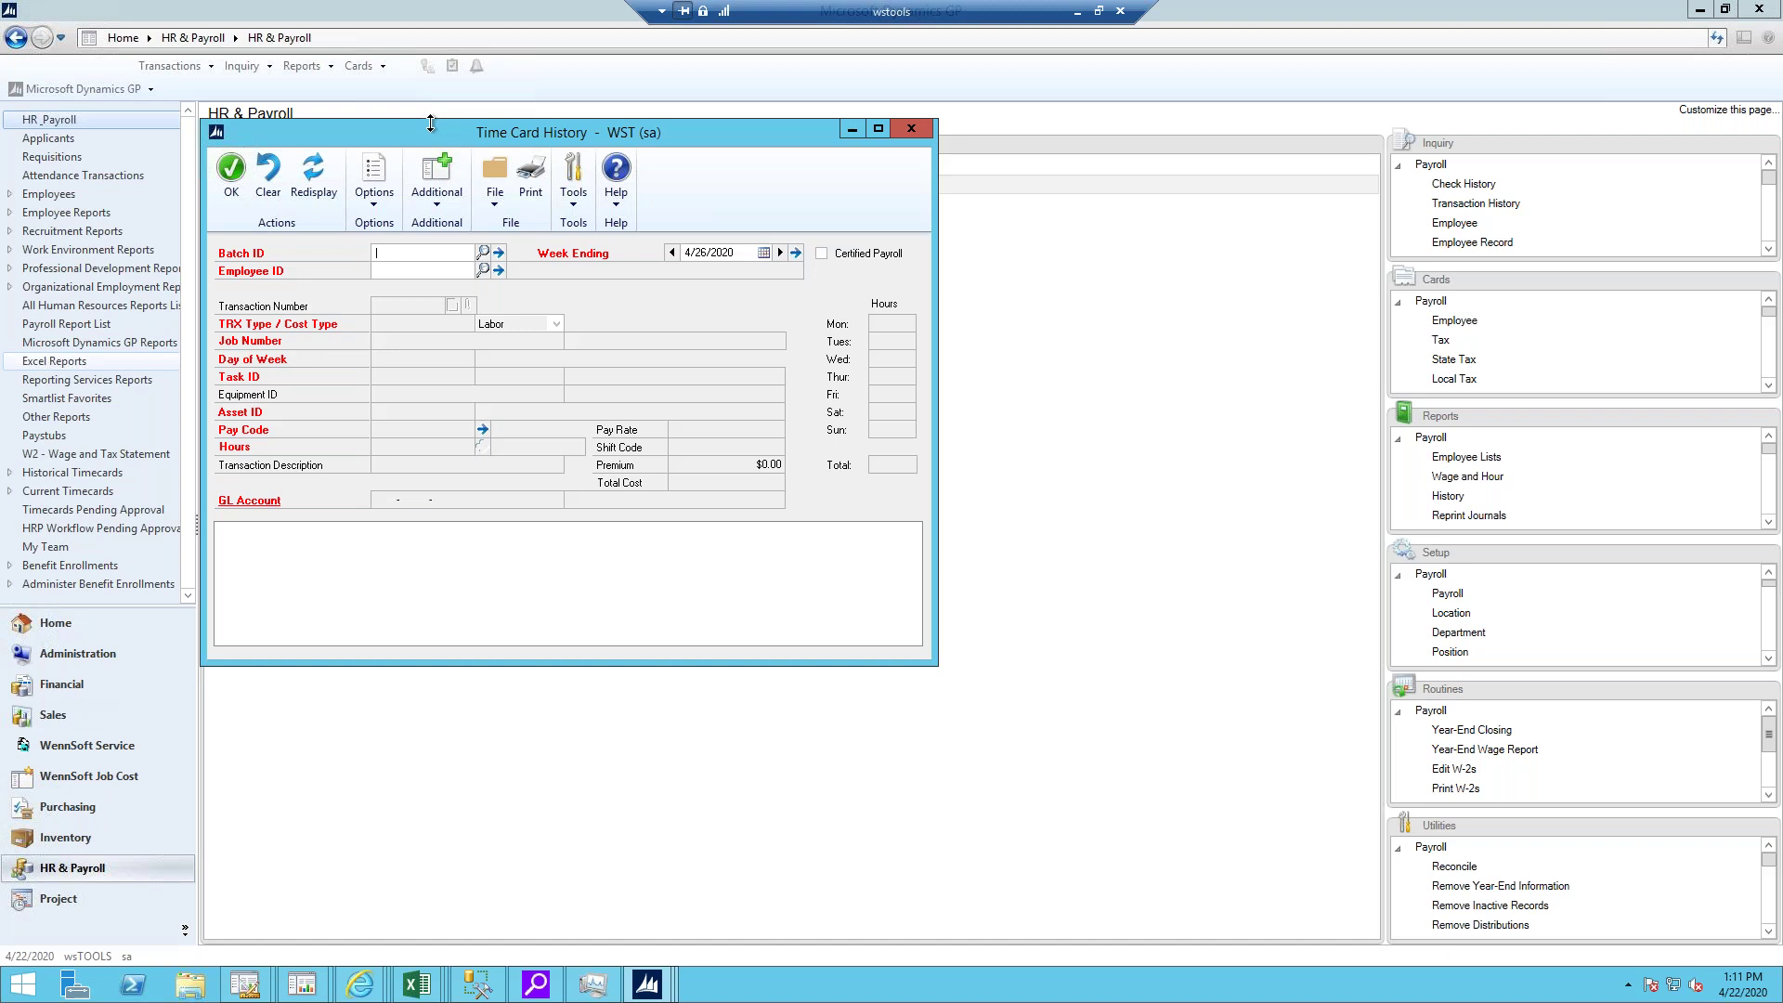
left_click(482, 252)
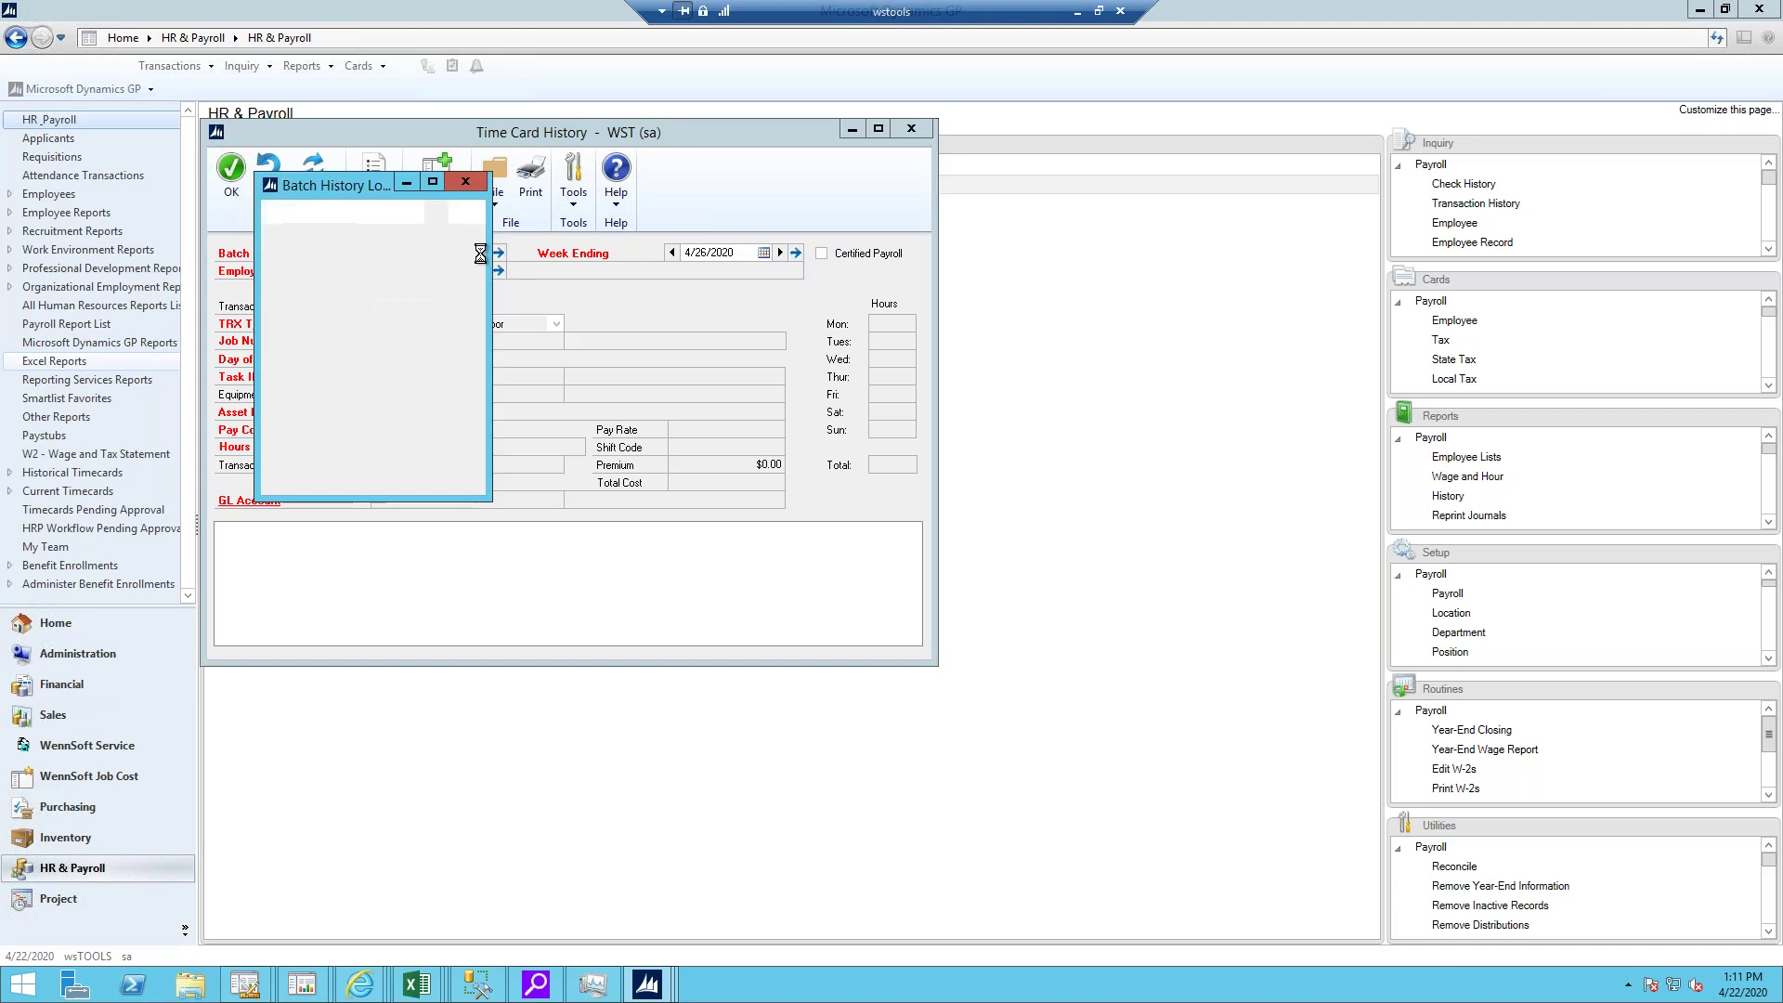
double_click(314, 369)
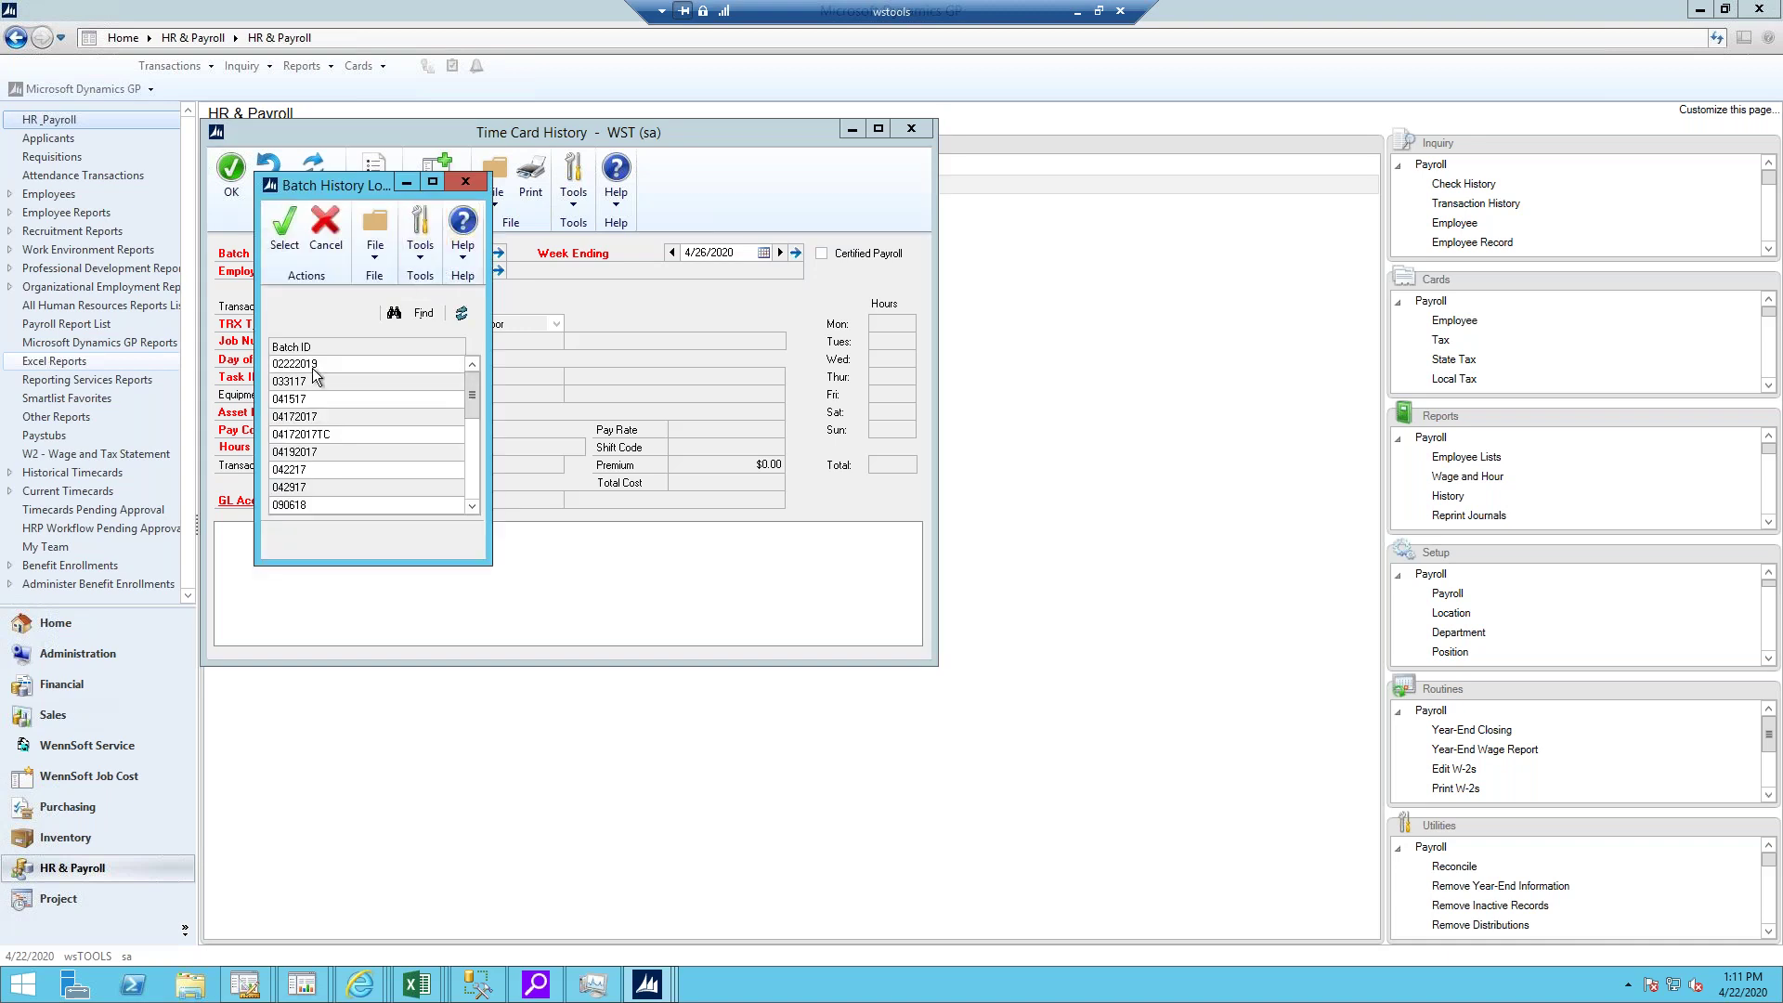
left_click(499, 270)
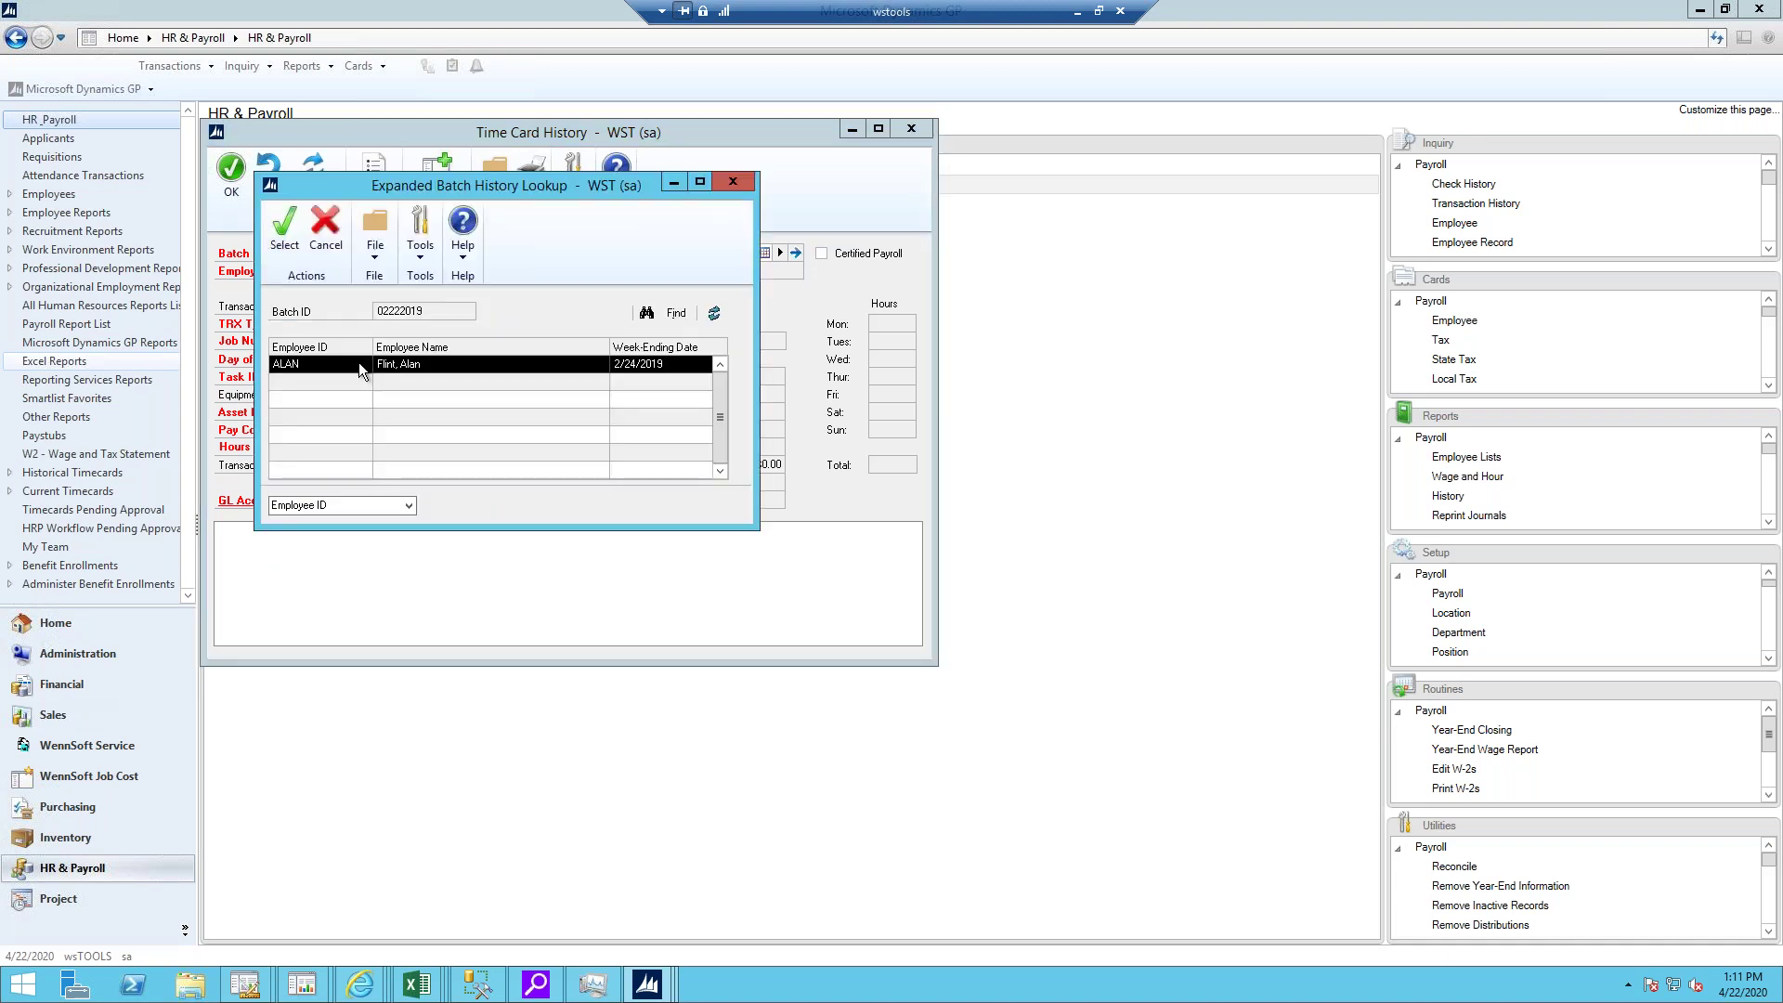
double_click(359, 363)
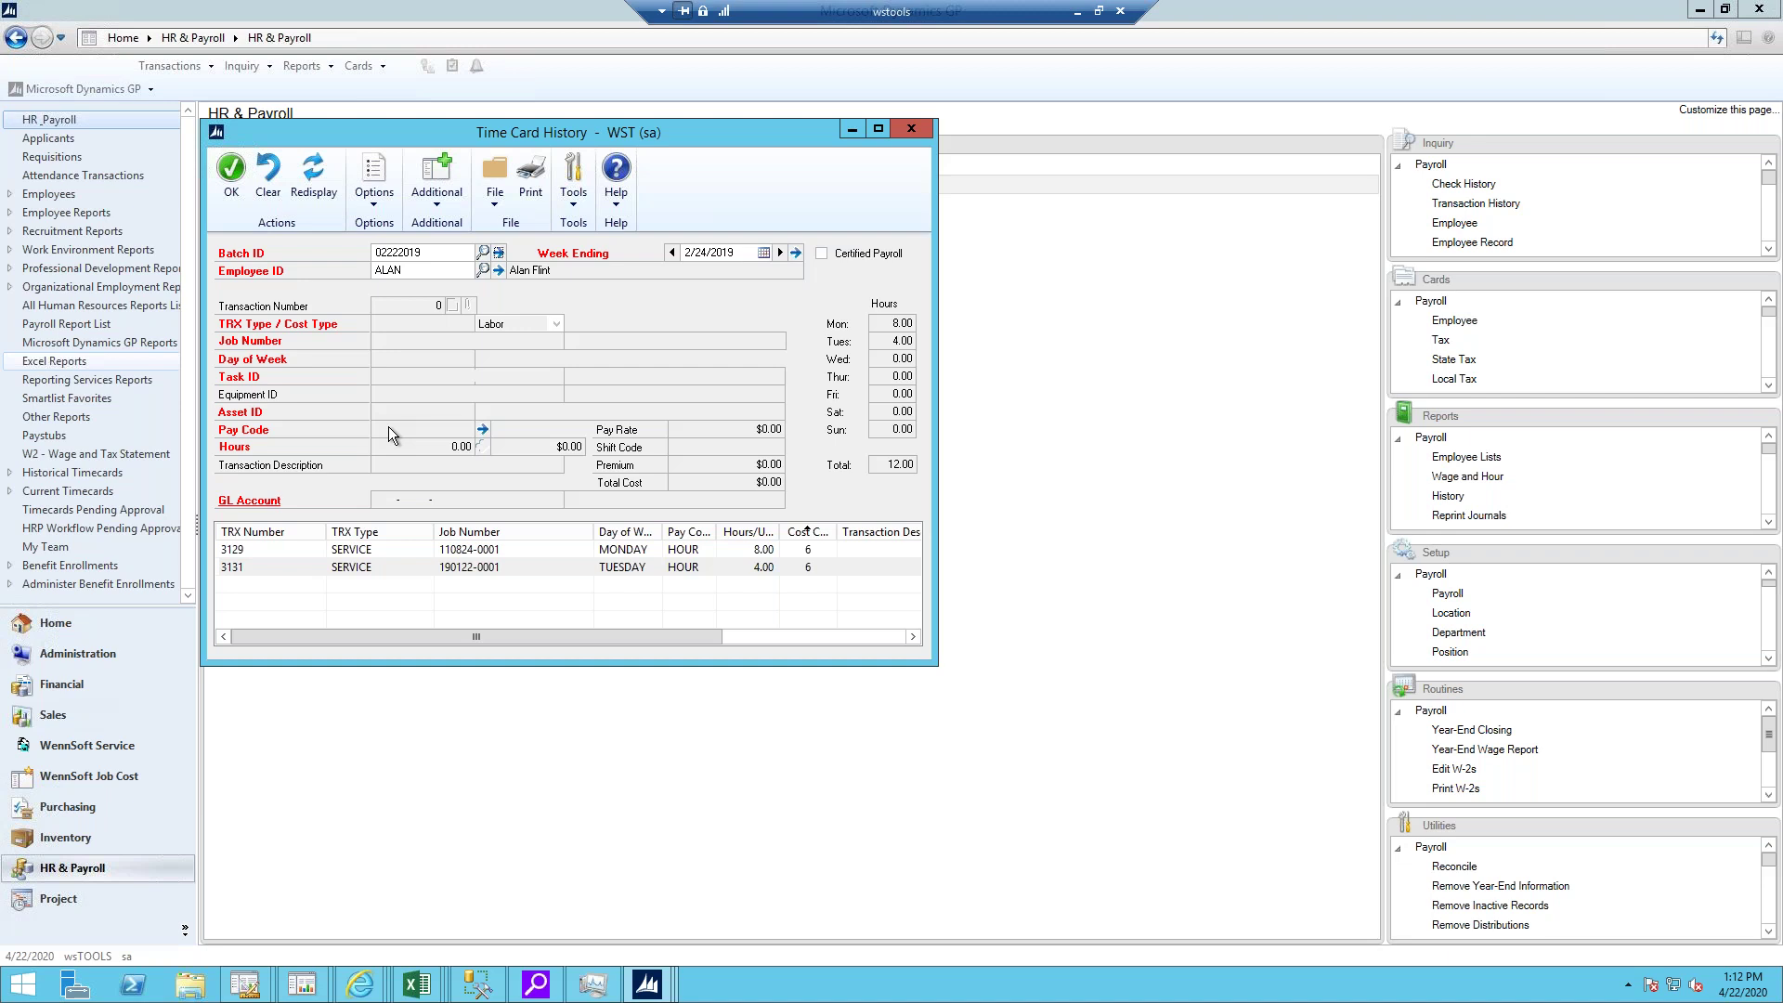
- Examine the payroll fields behind the pay code of Monday's transaction 3129, then close them
left_click(420, 563)
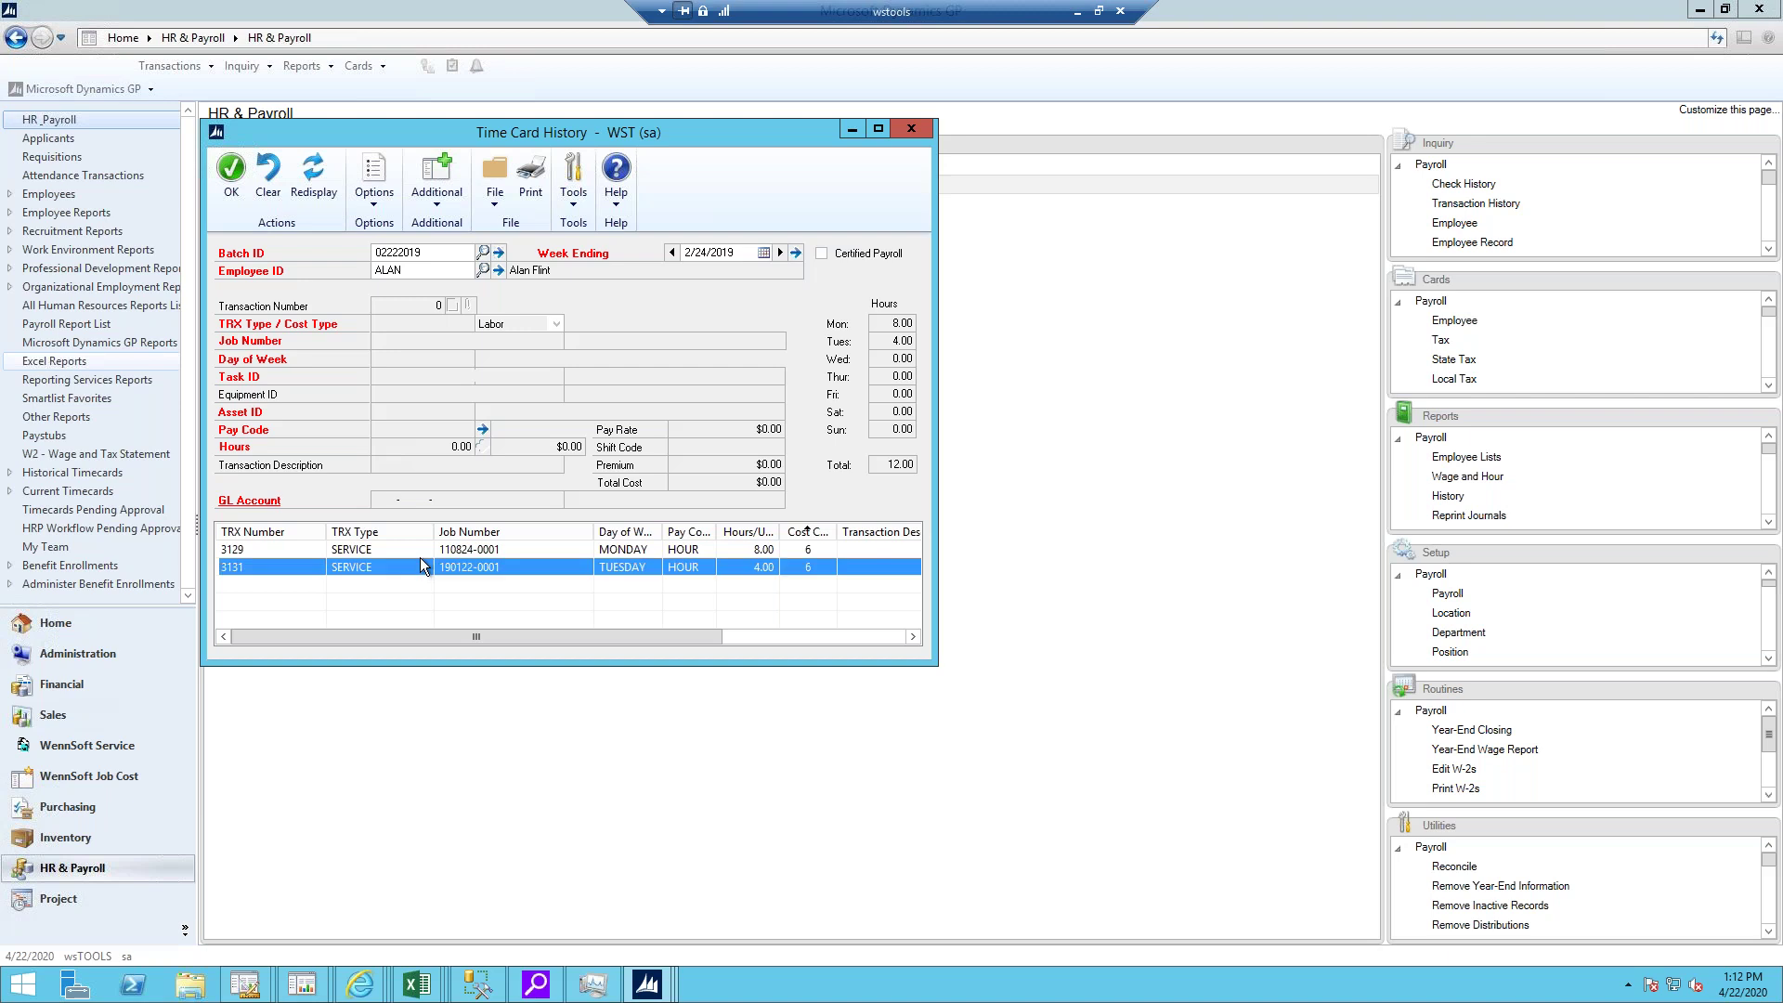
left_click(418, 549)
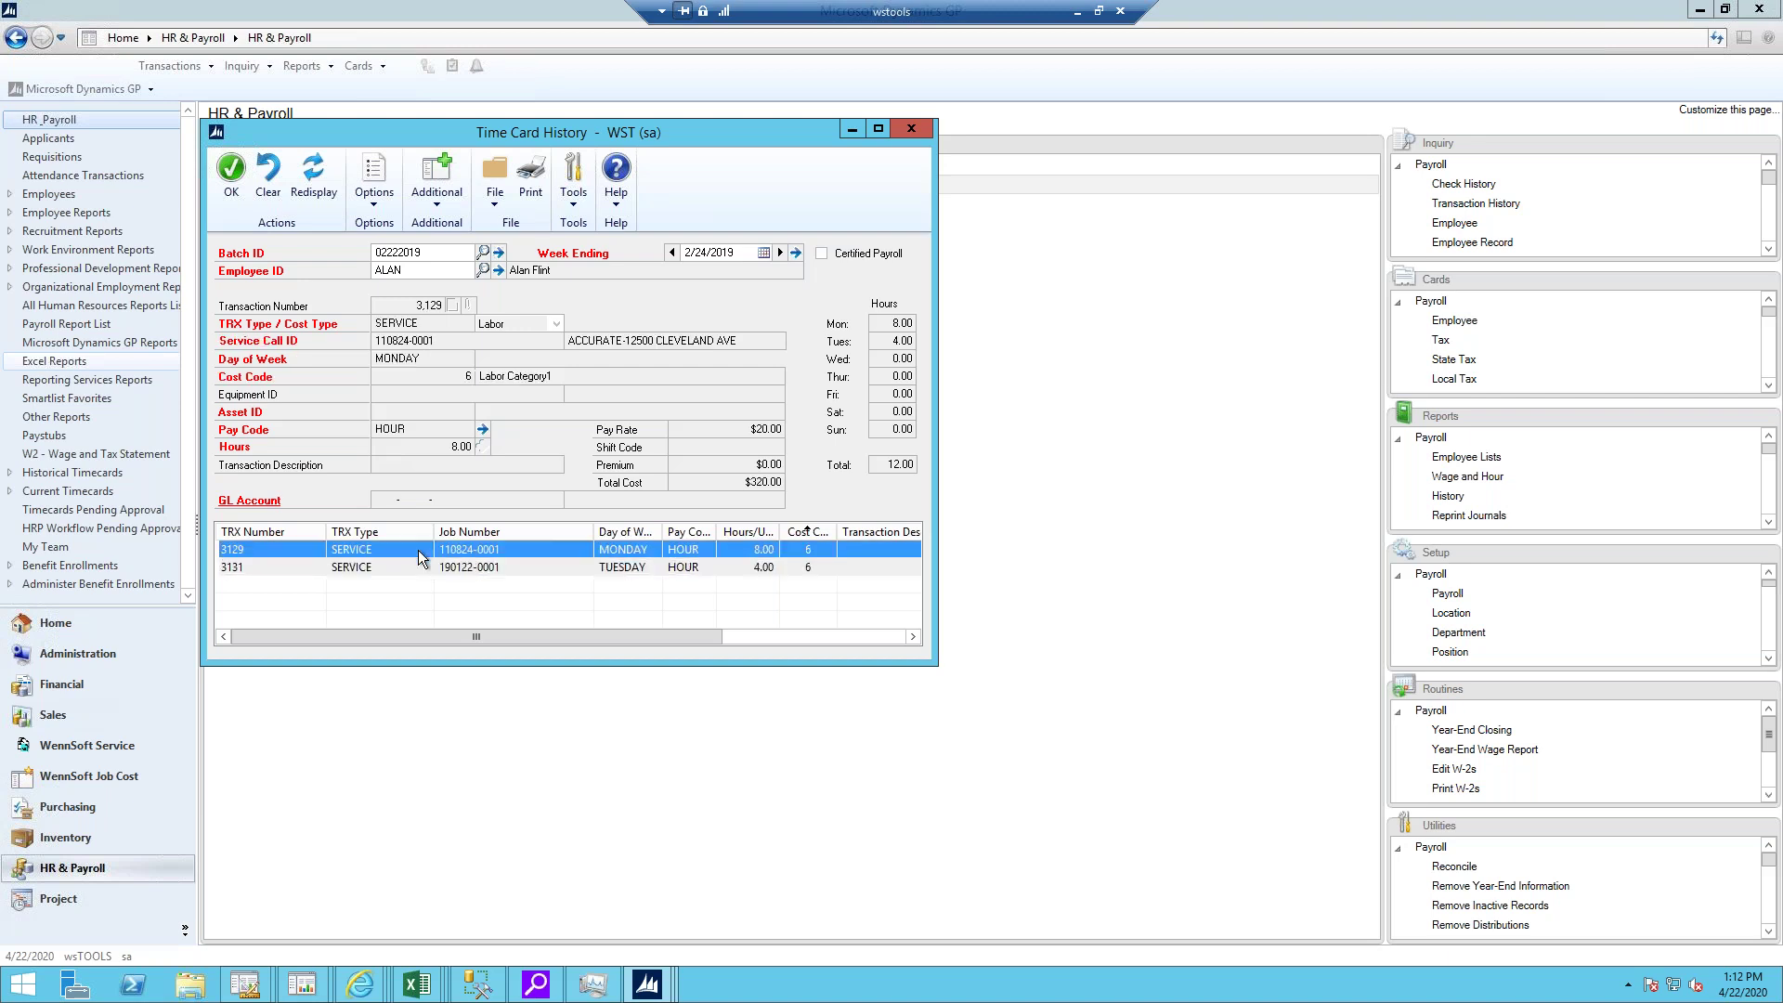
left_click(482, 428)
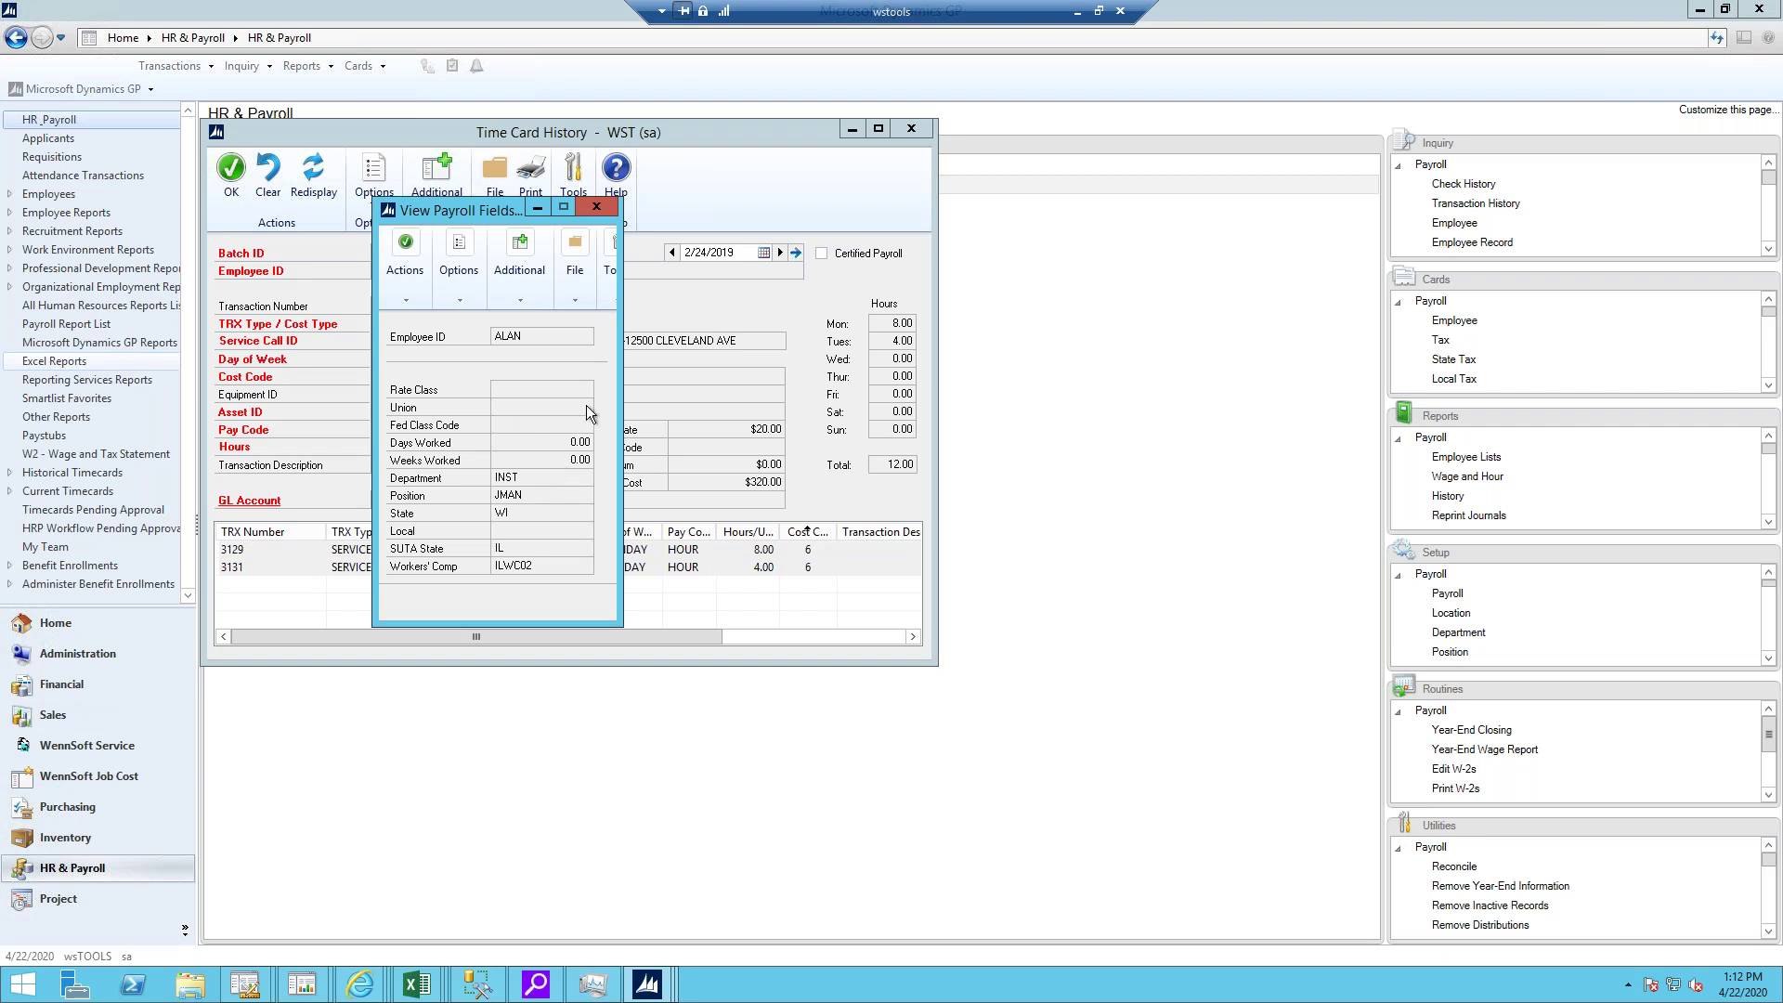
left_click(598, 207)
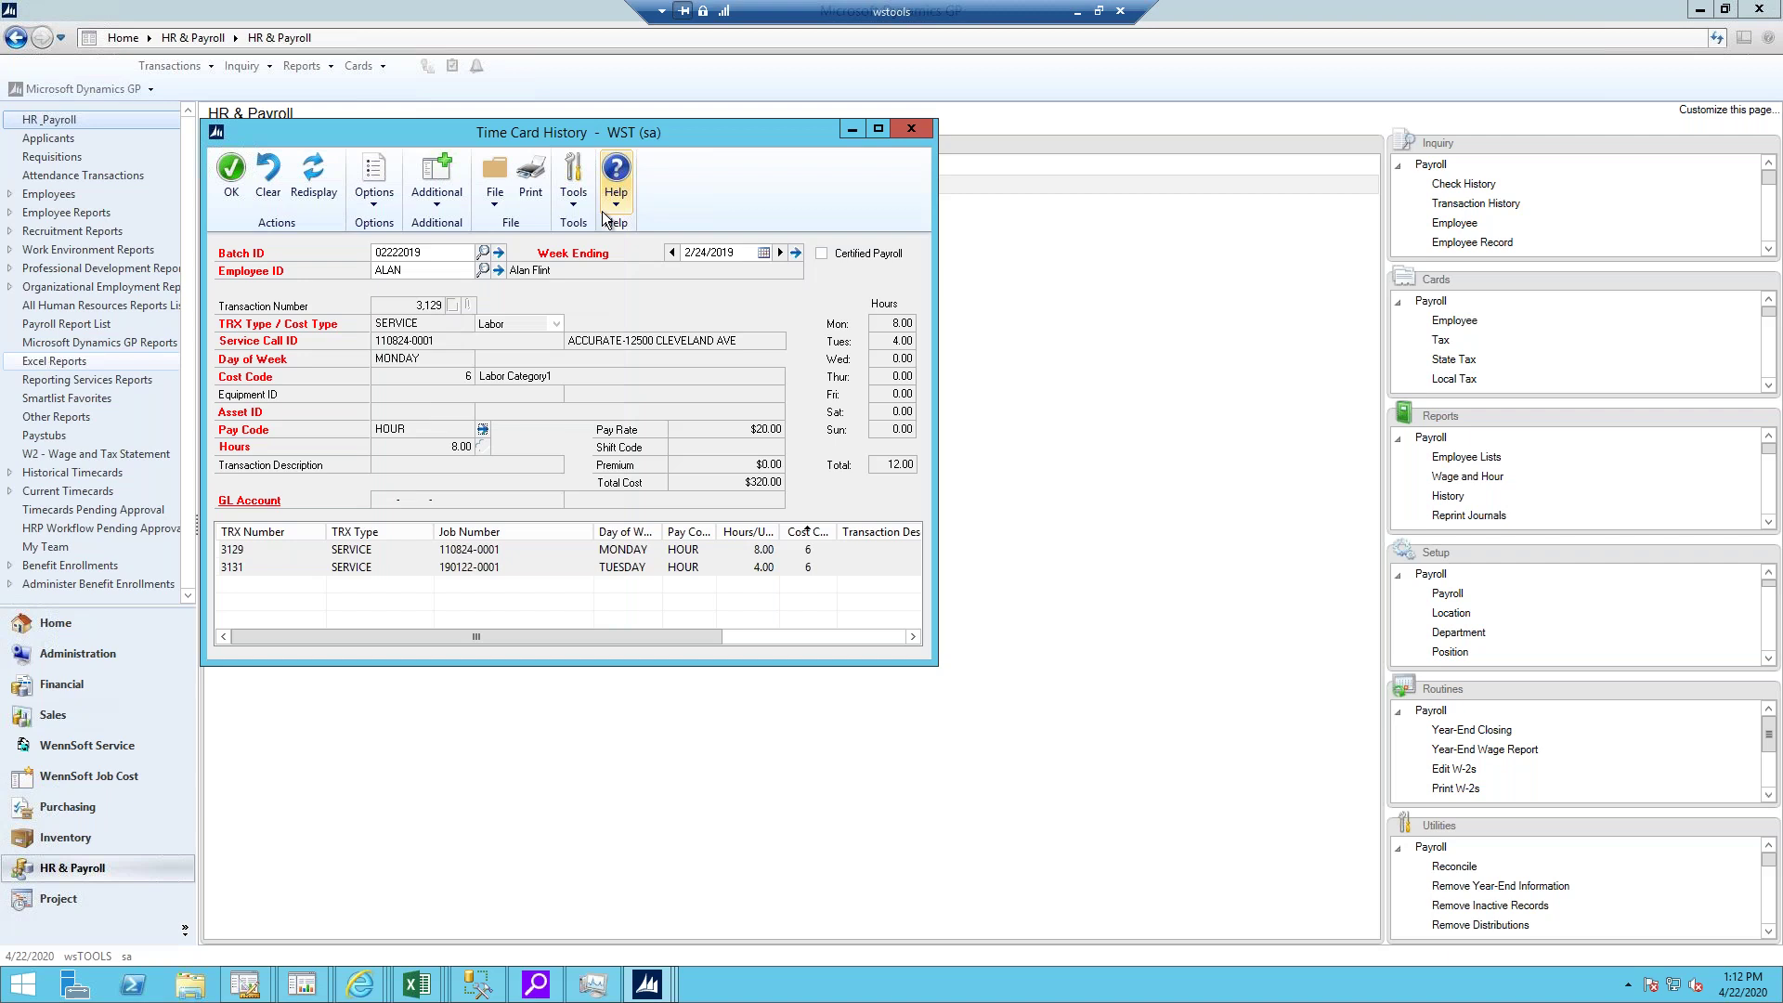
- Time-correct transaction 3129 by reversing it and creating a copy
left_click(436, 205)
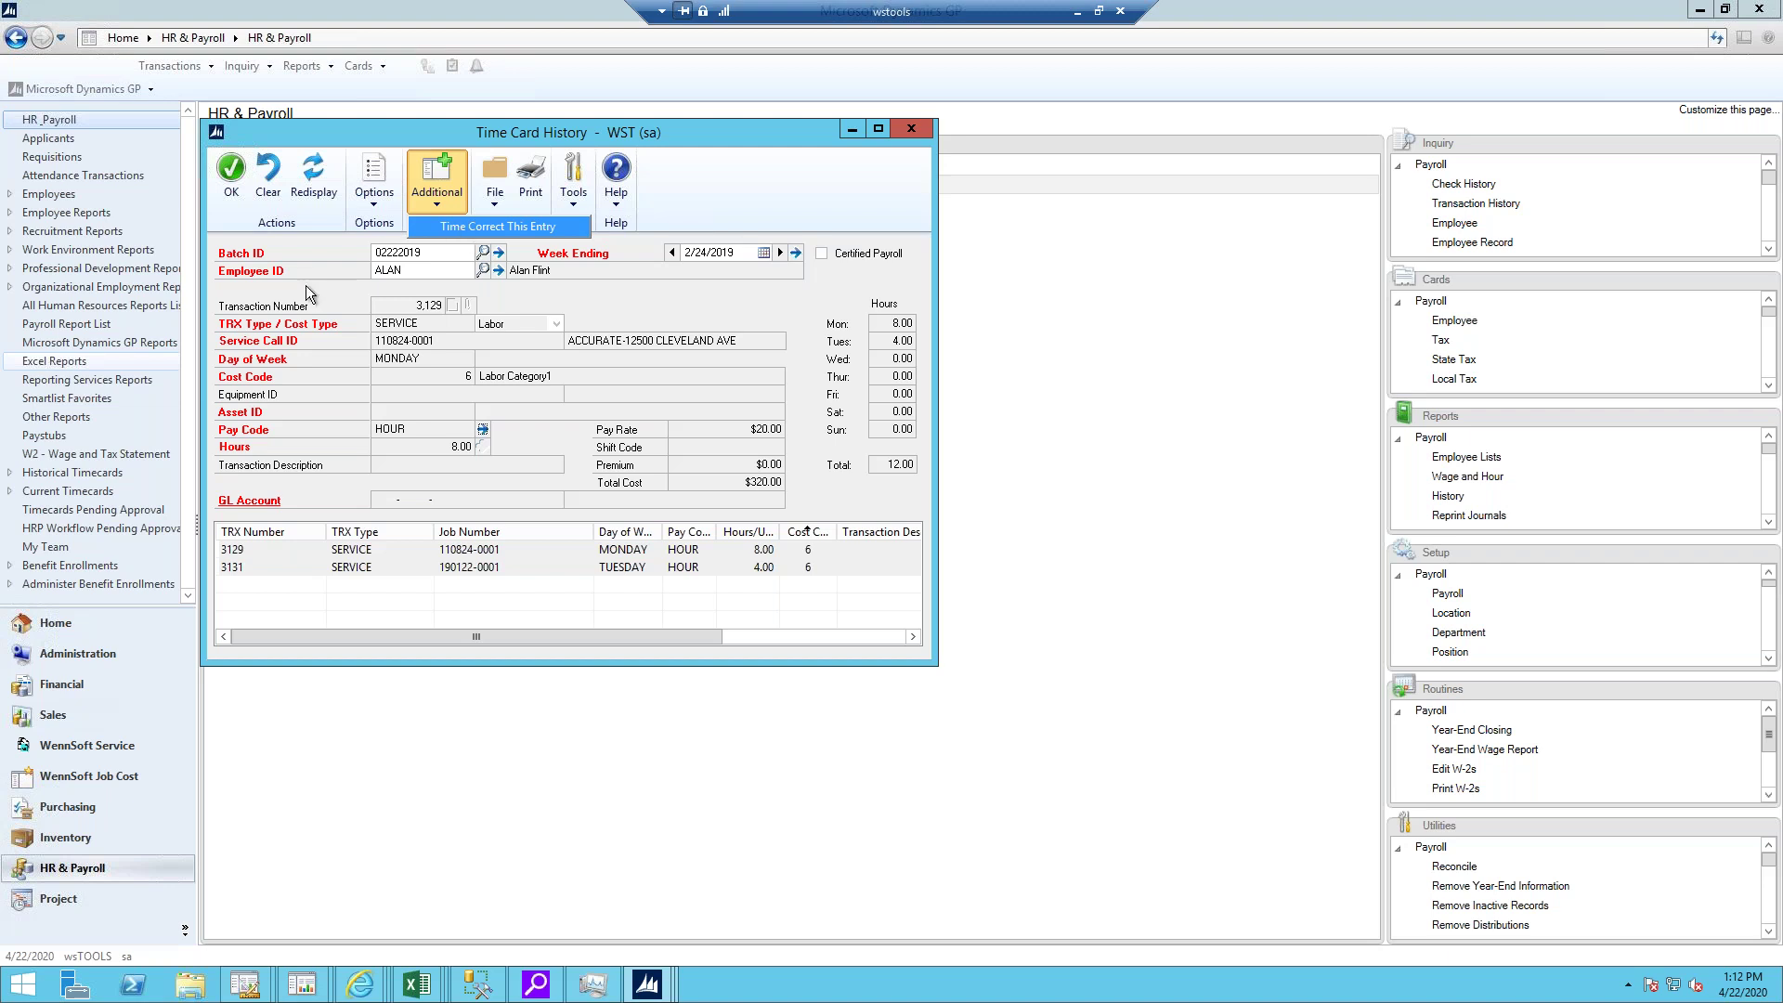
left_click(453, 229)
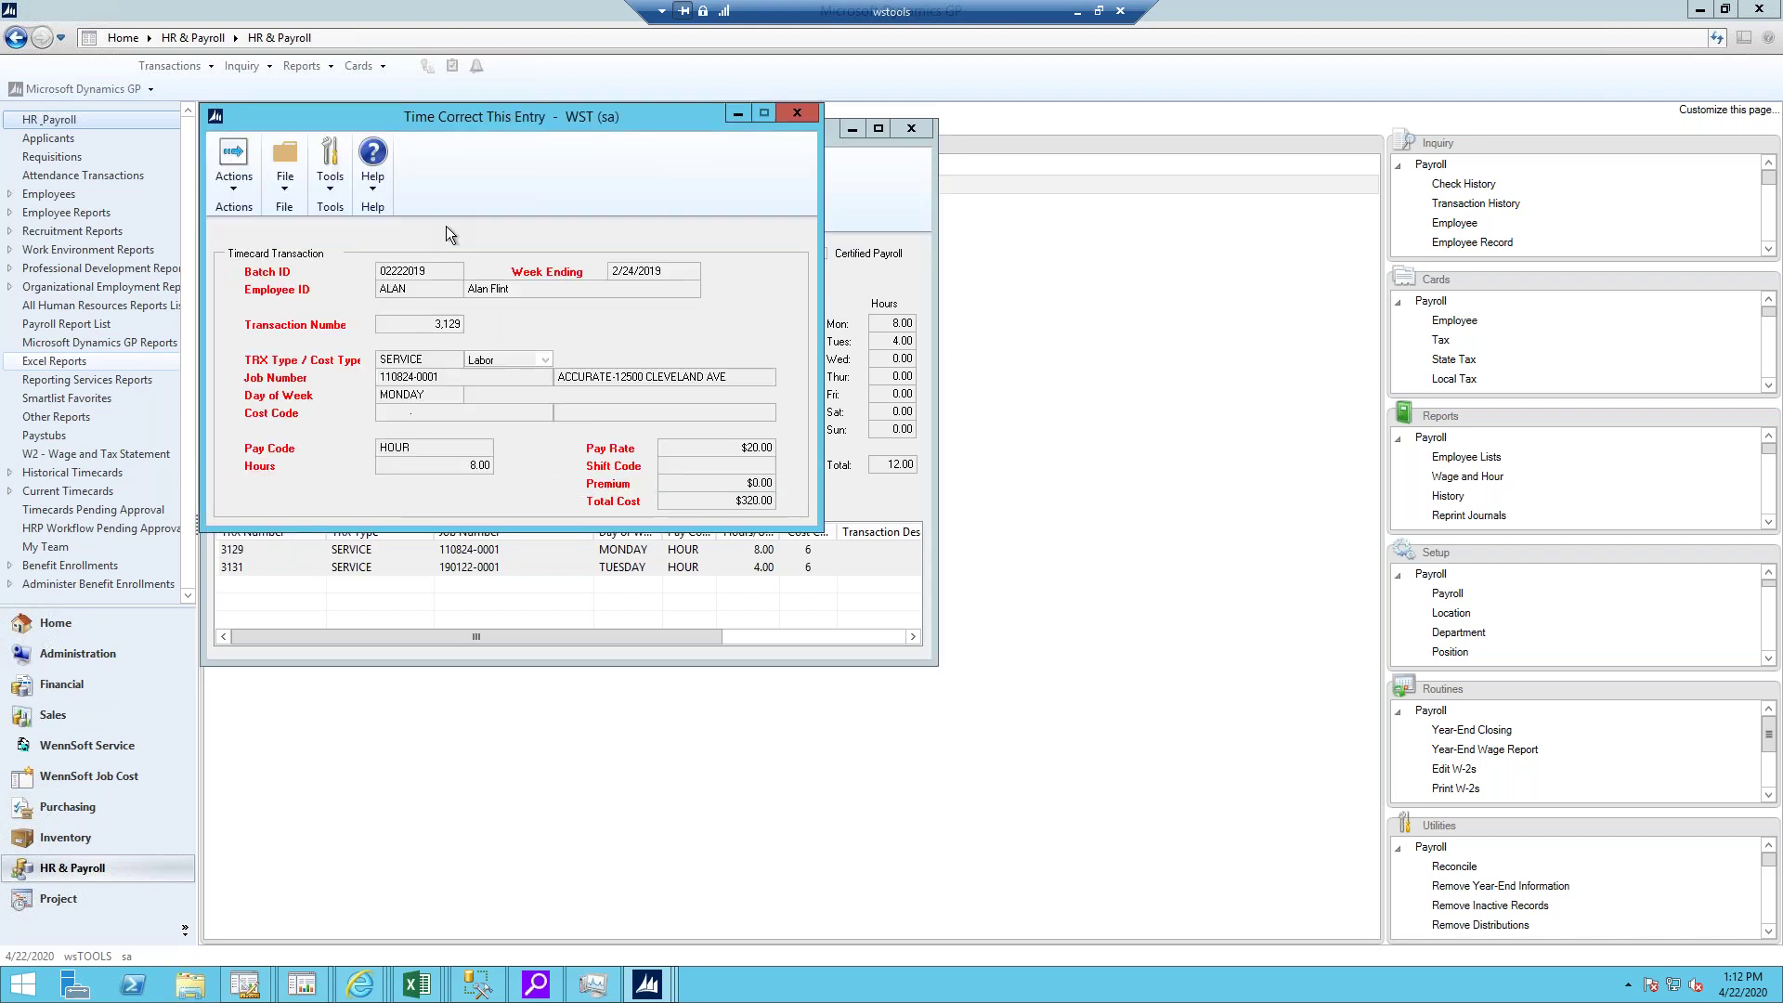
left_click(231, 184)
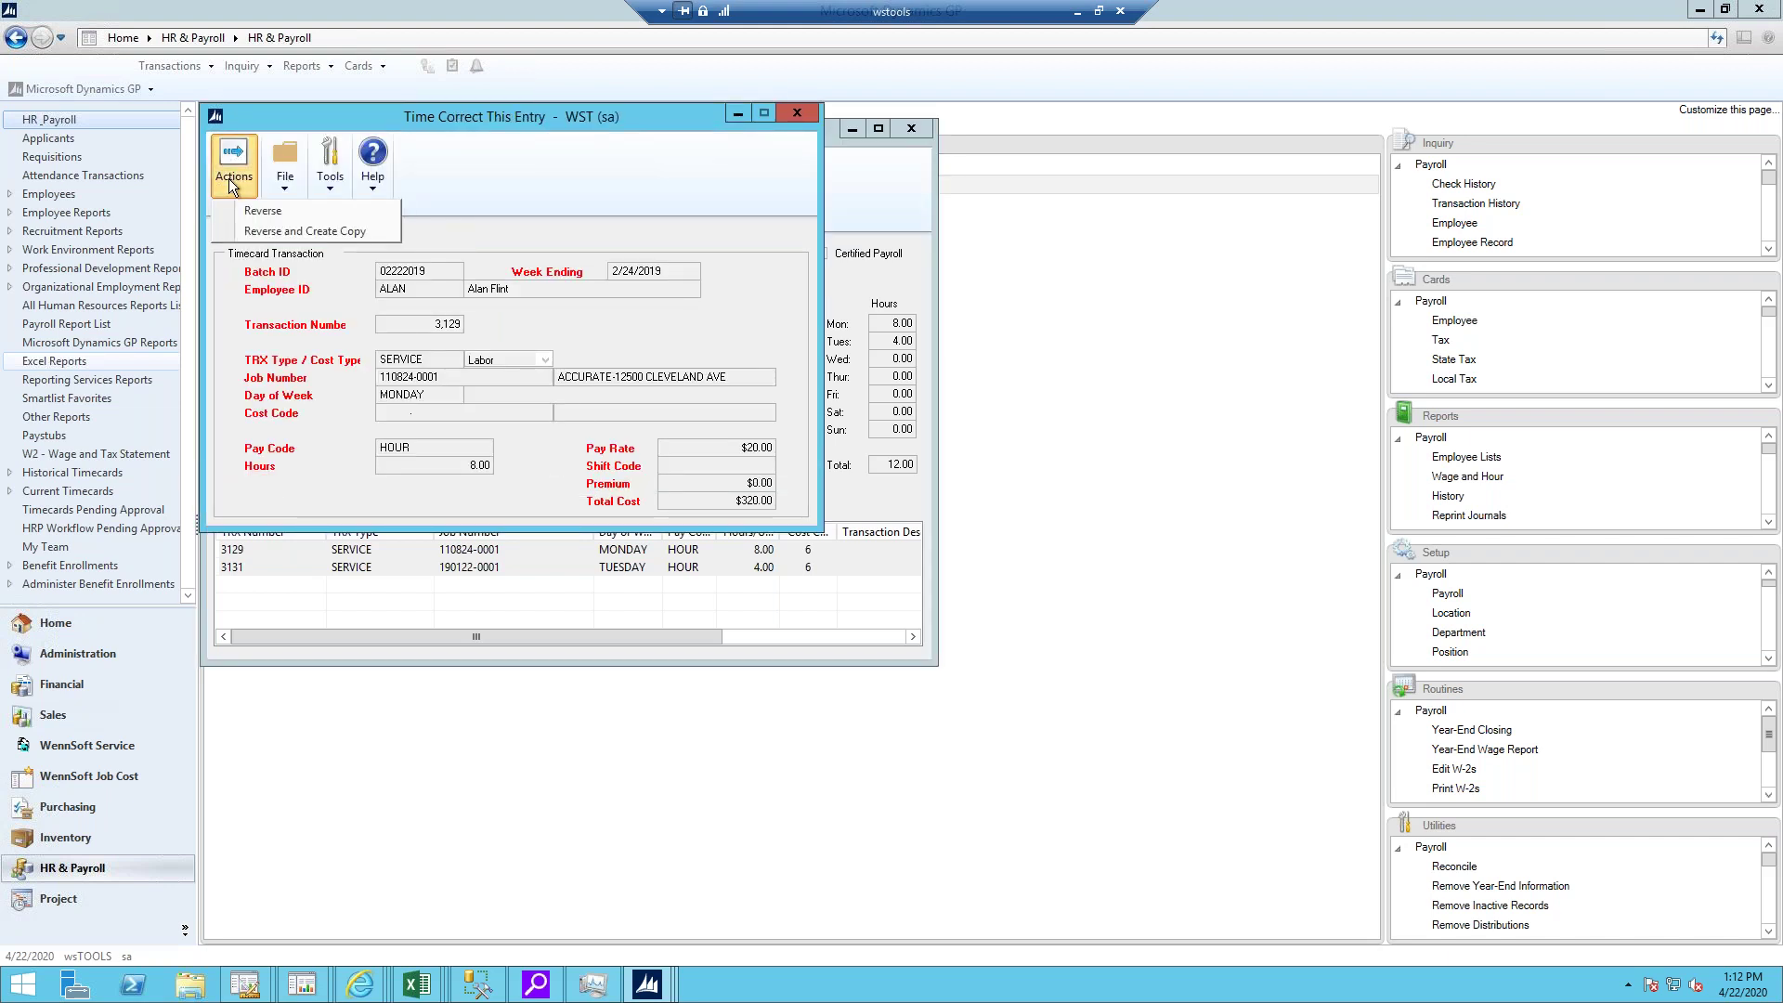
left_click(257, 234)
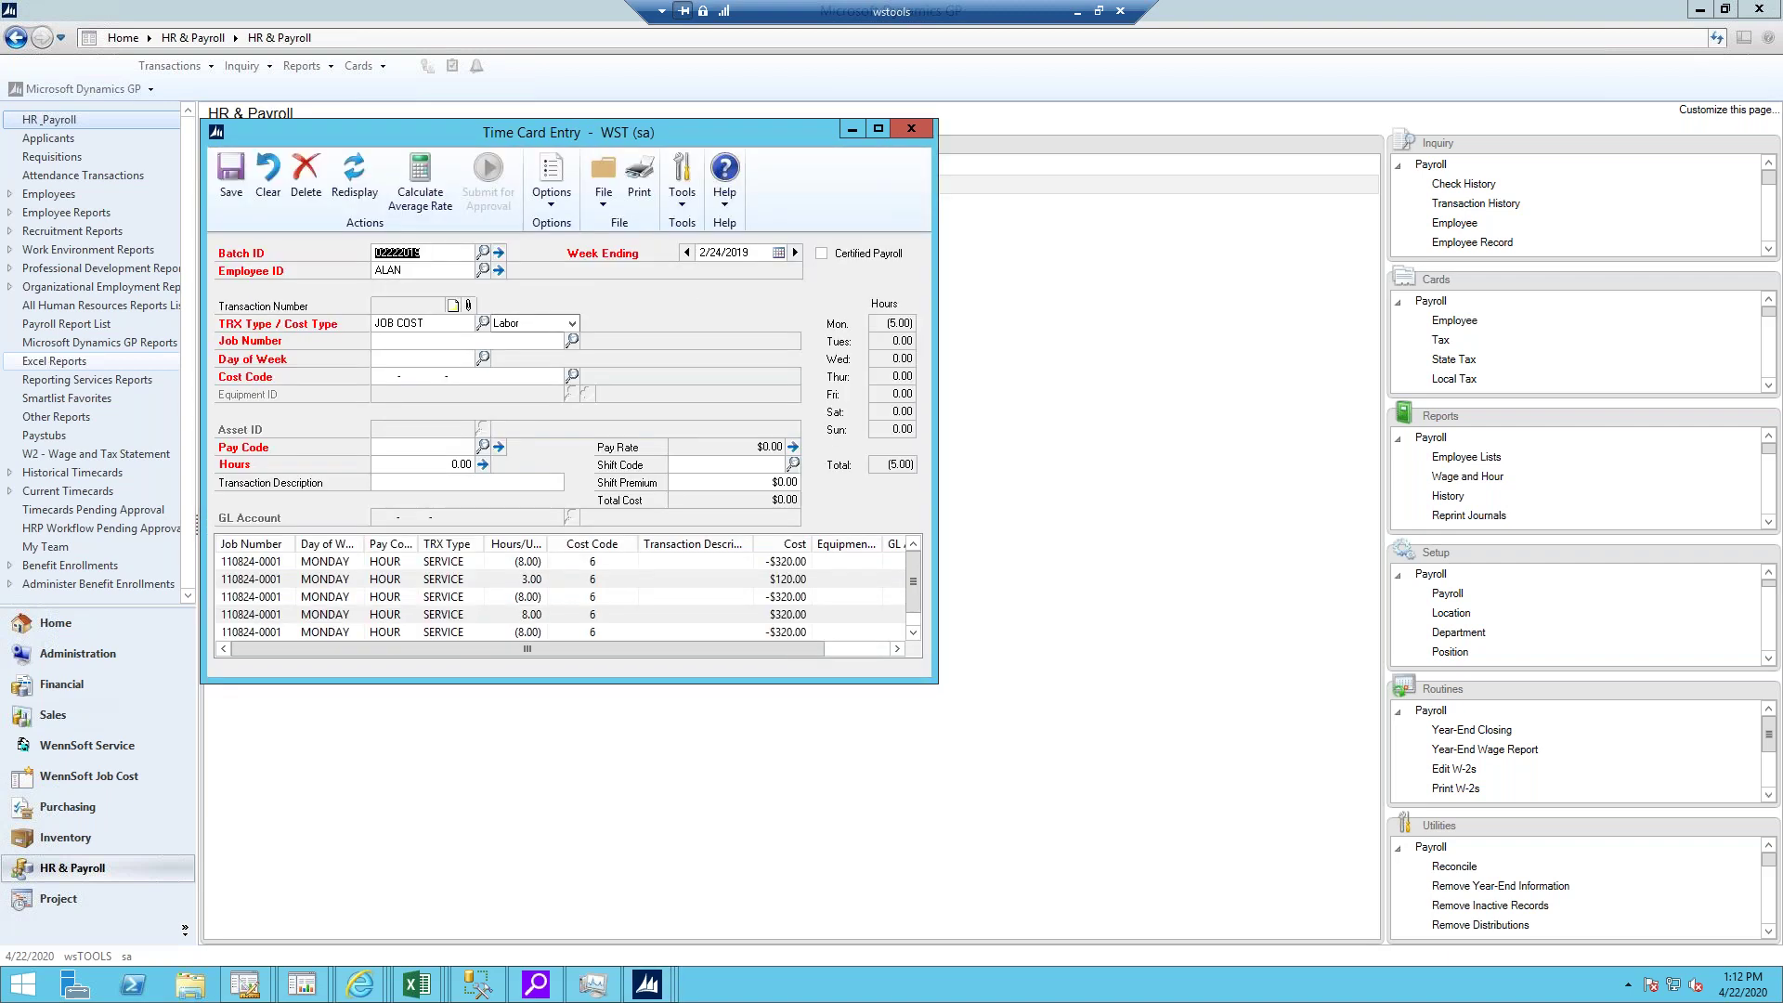
- Place the enlarged Time Card Entry window beside the history, review the Monday reversal and copy lines, and close it saving the changes
left_click_drag(418, 128, 1058, 121)
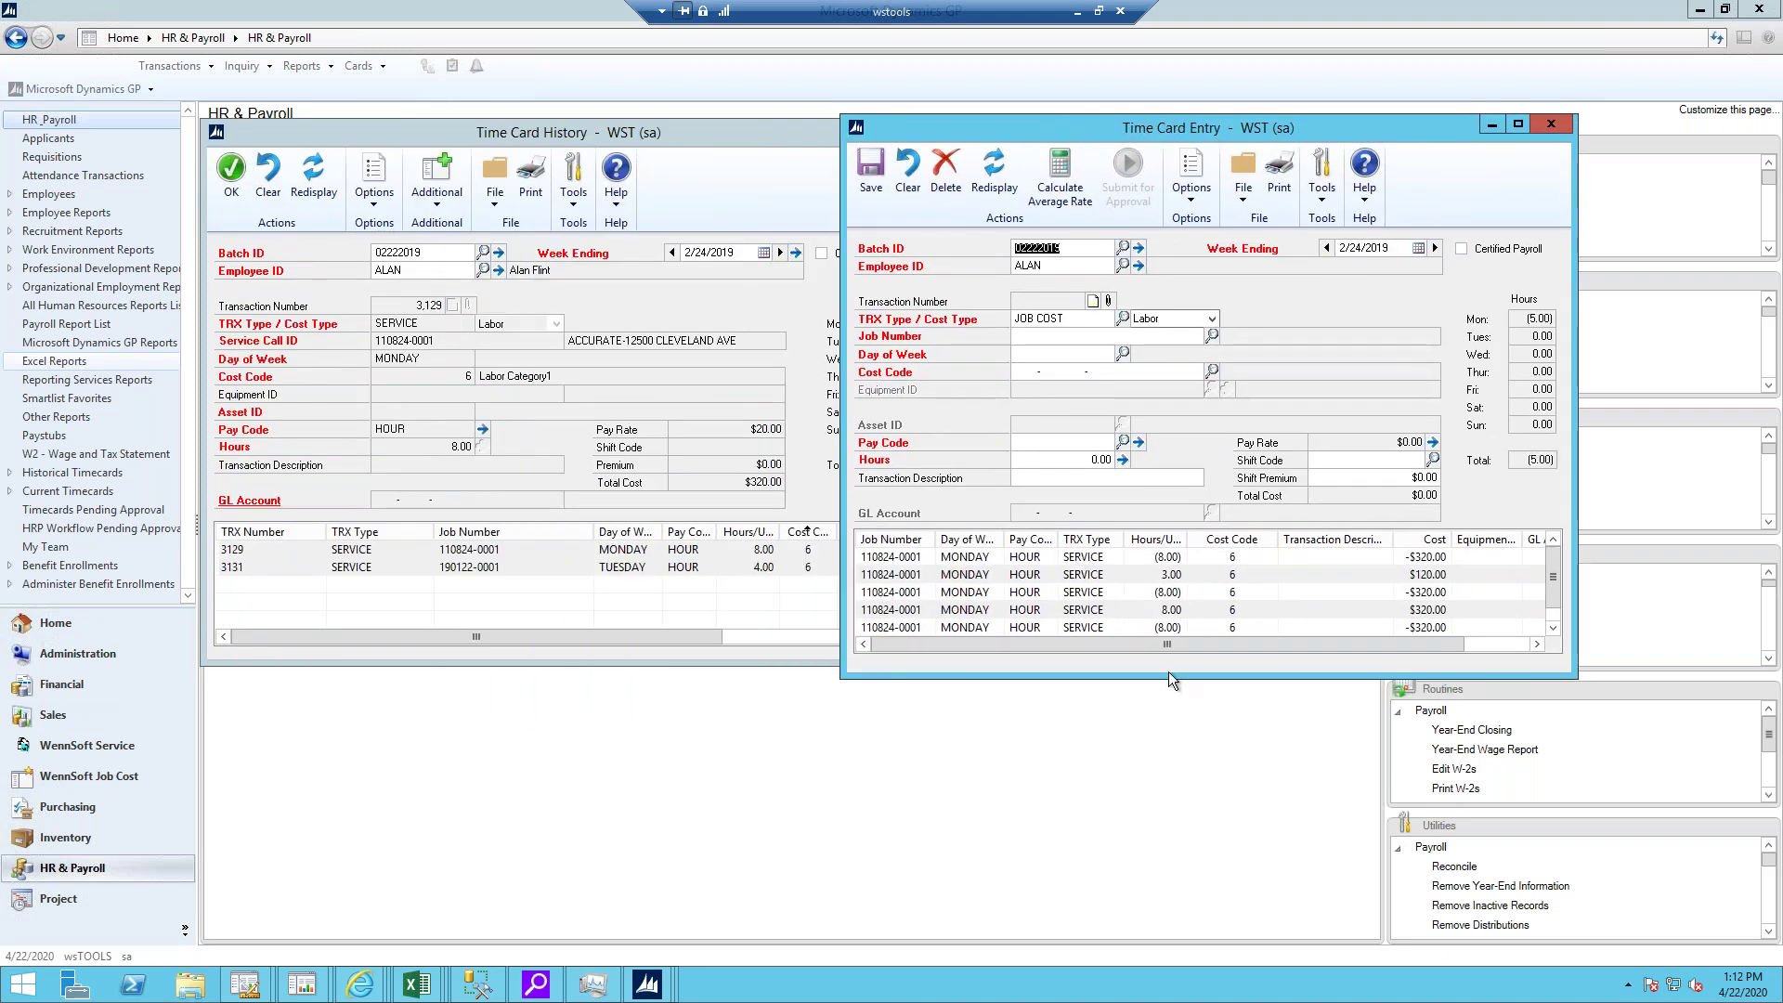
left_click_drag(1168, 677, 1172, 789)
left_click(1159, 616)
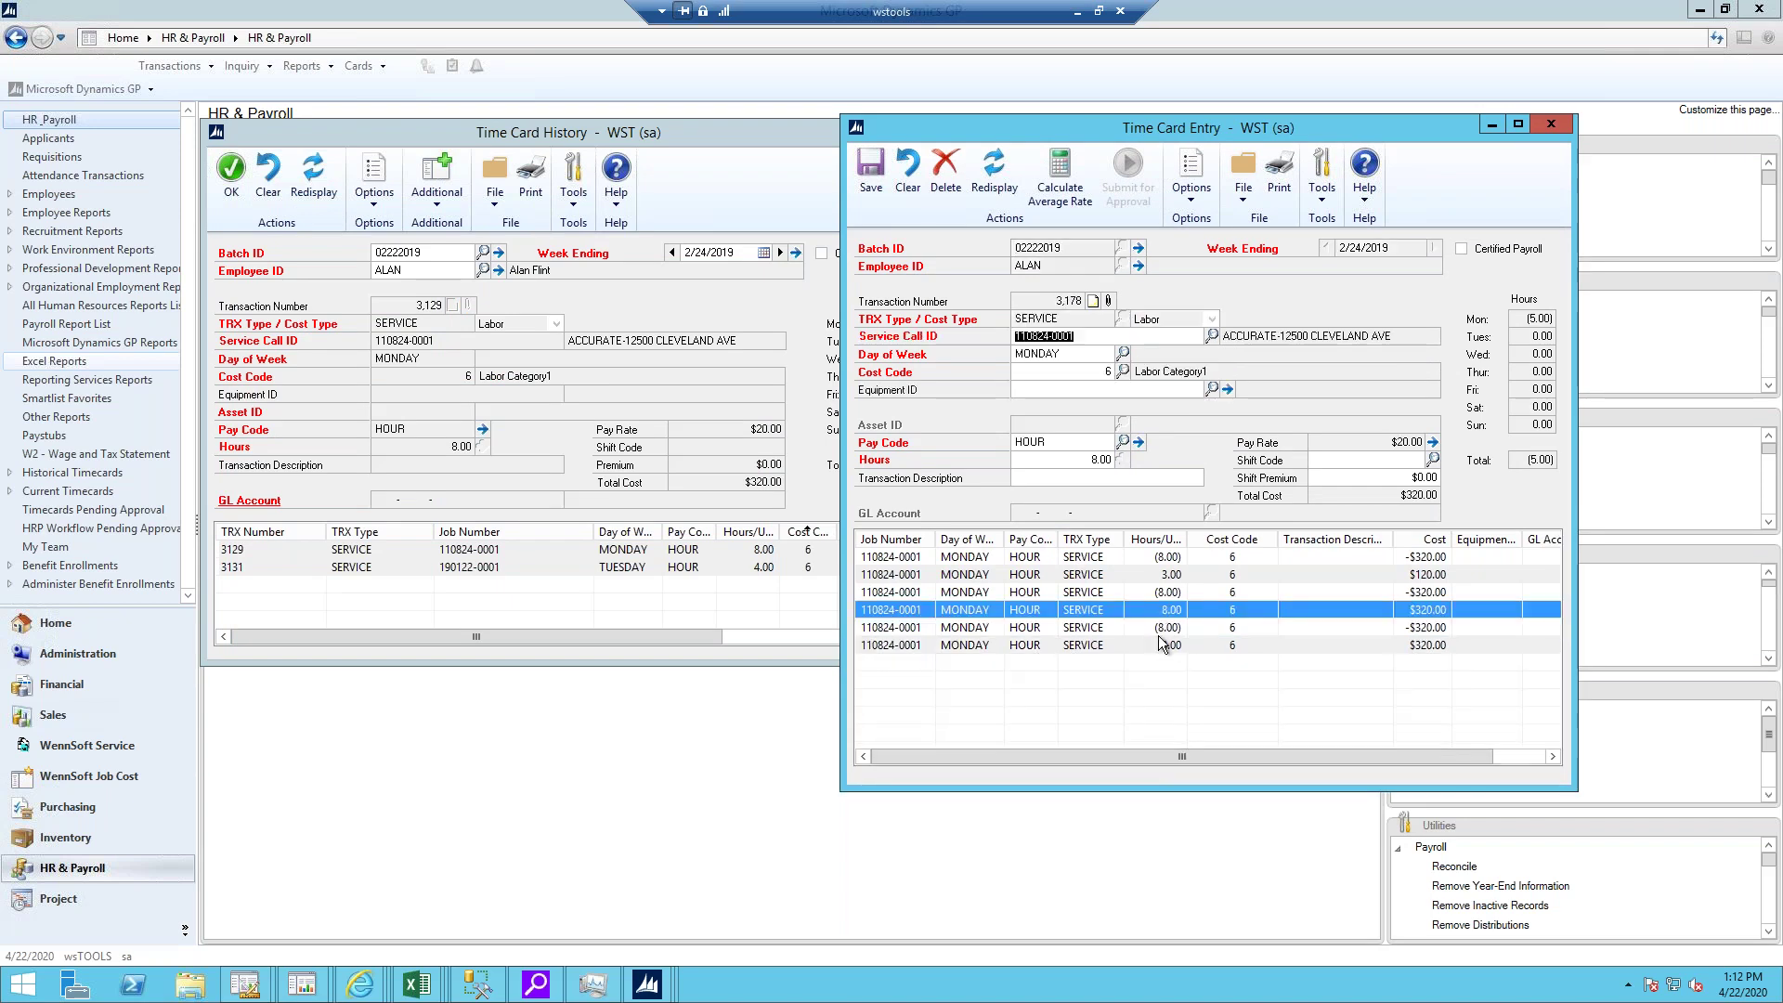
left_click(1160, 635)
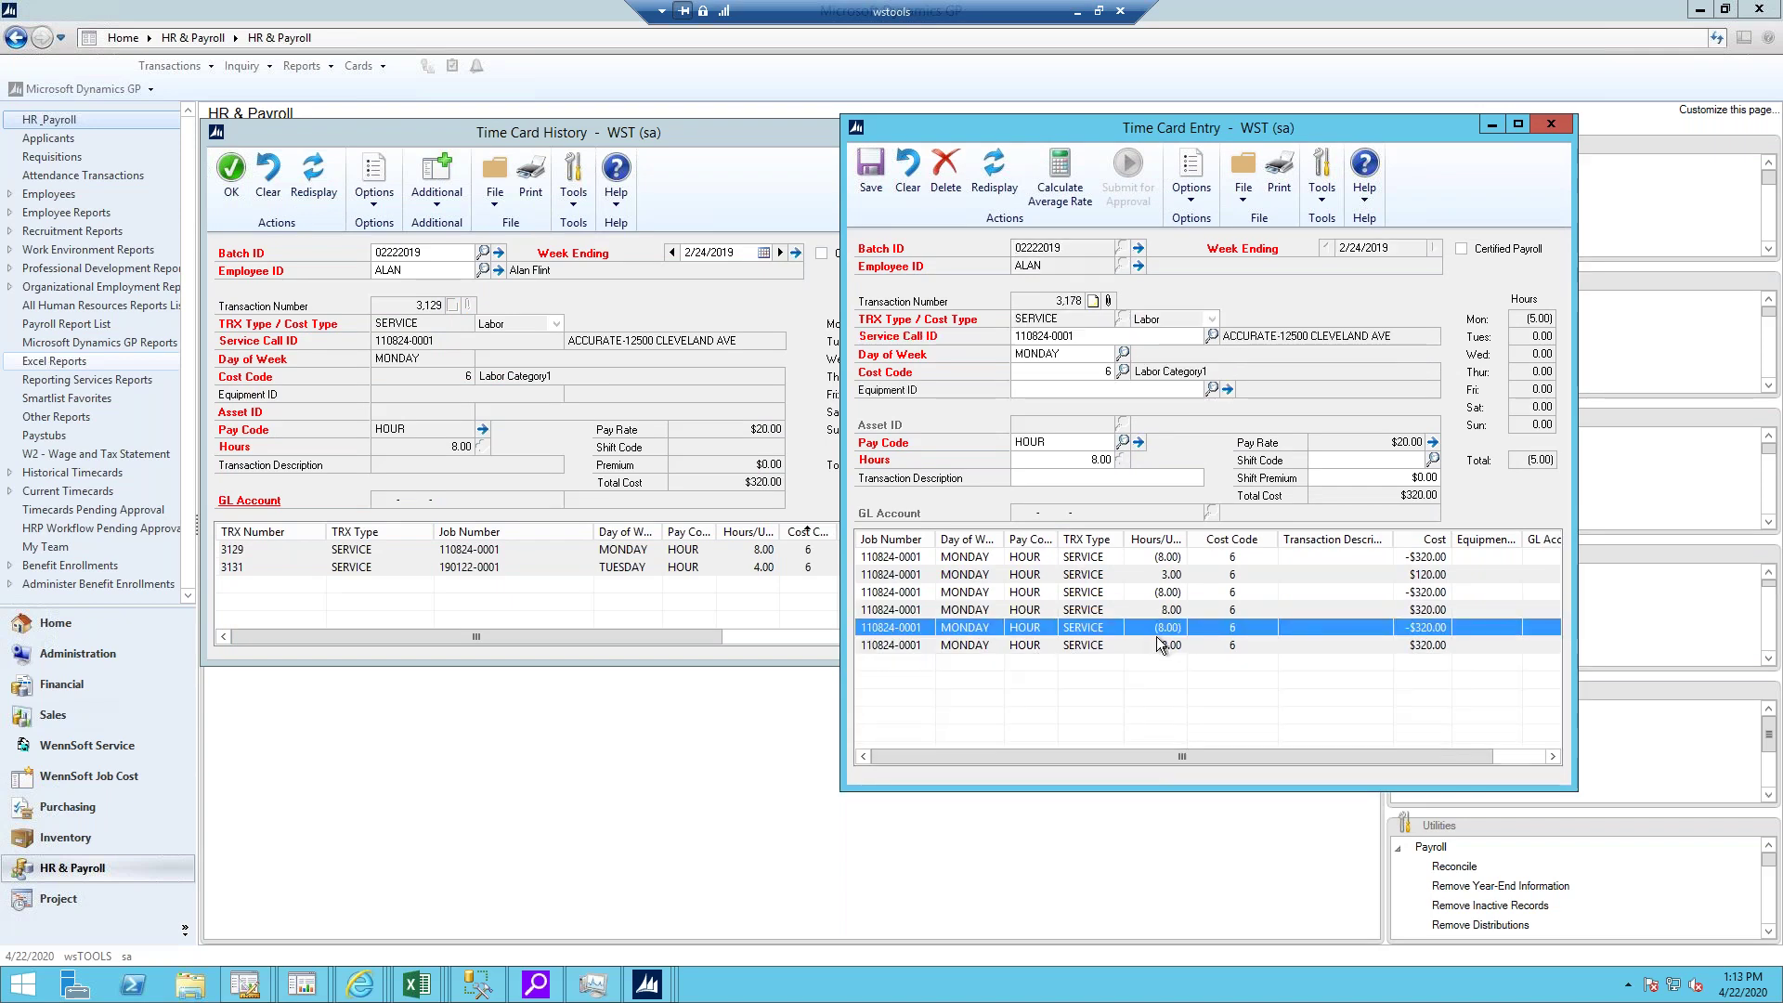
left_click(1152, 645)
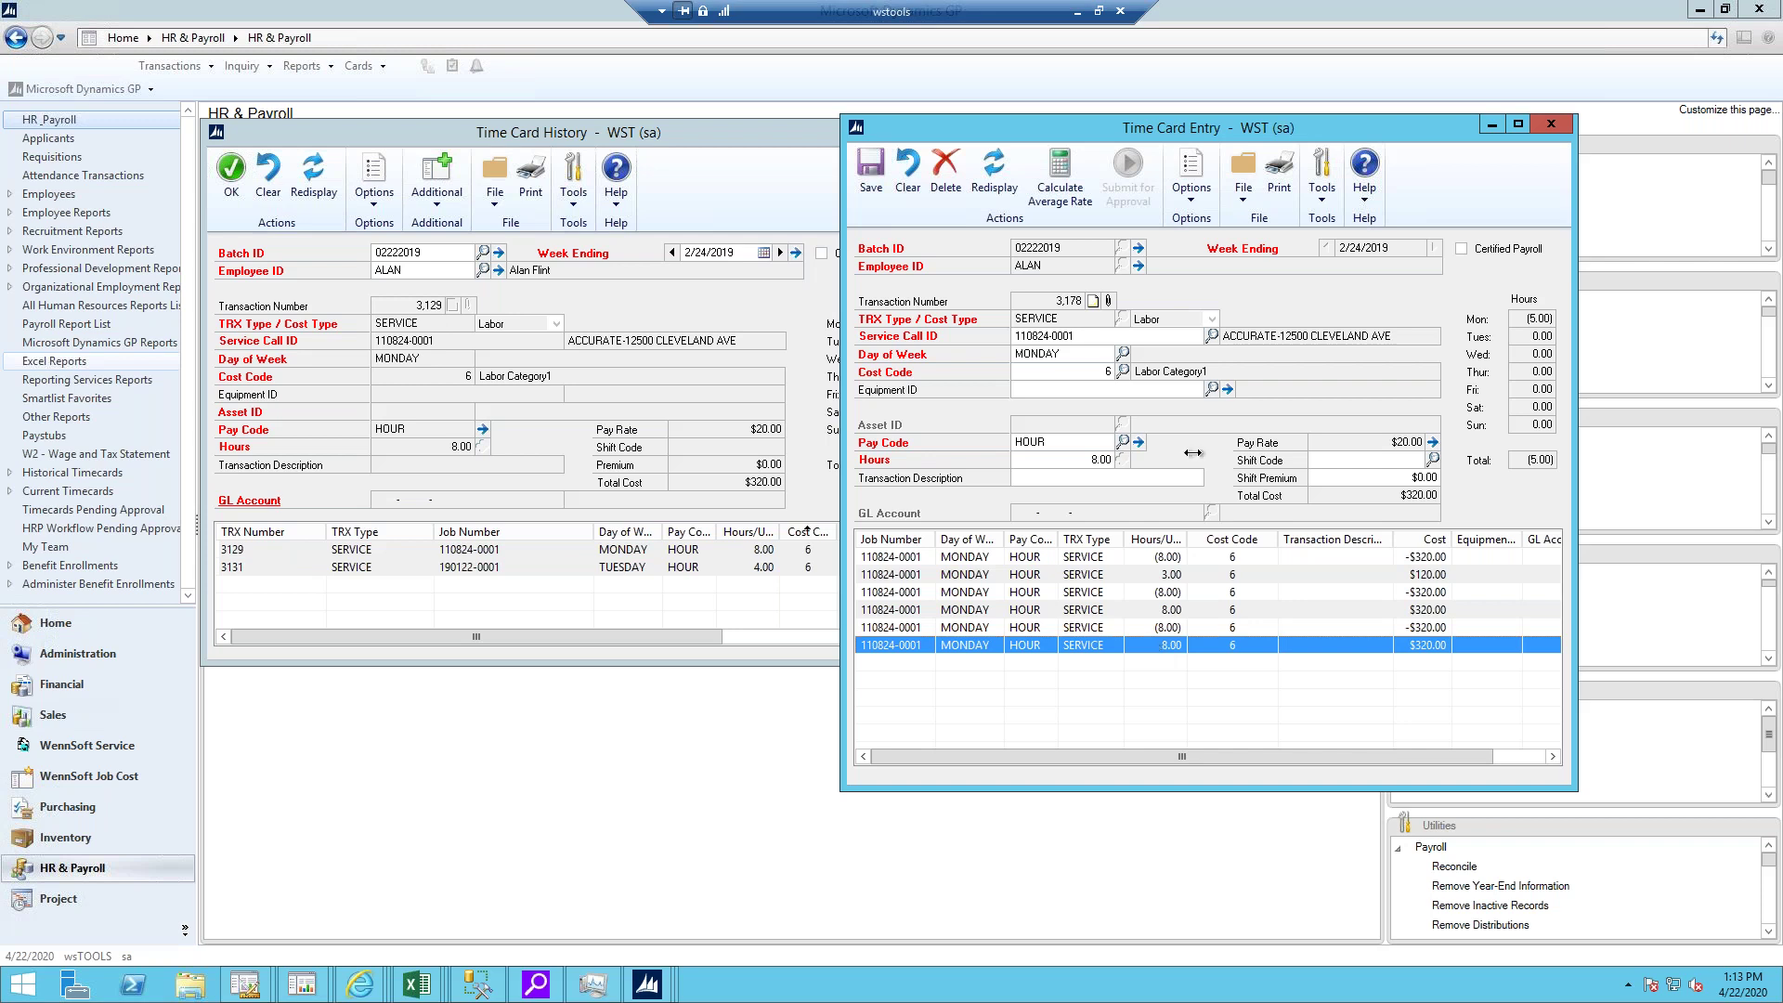
left_click(1550, 125)
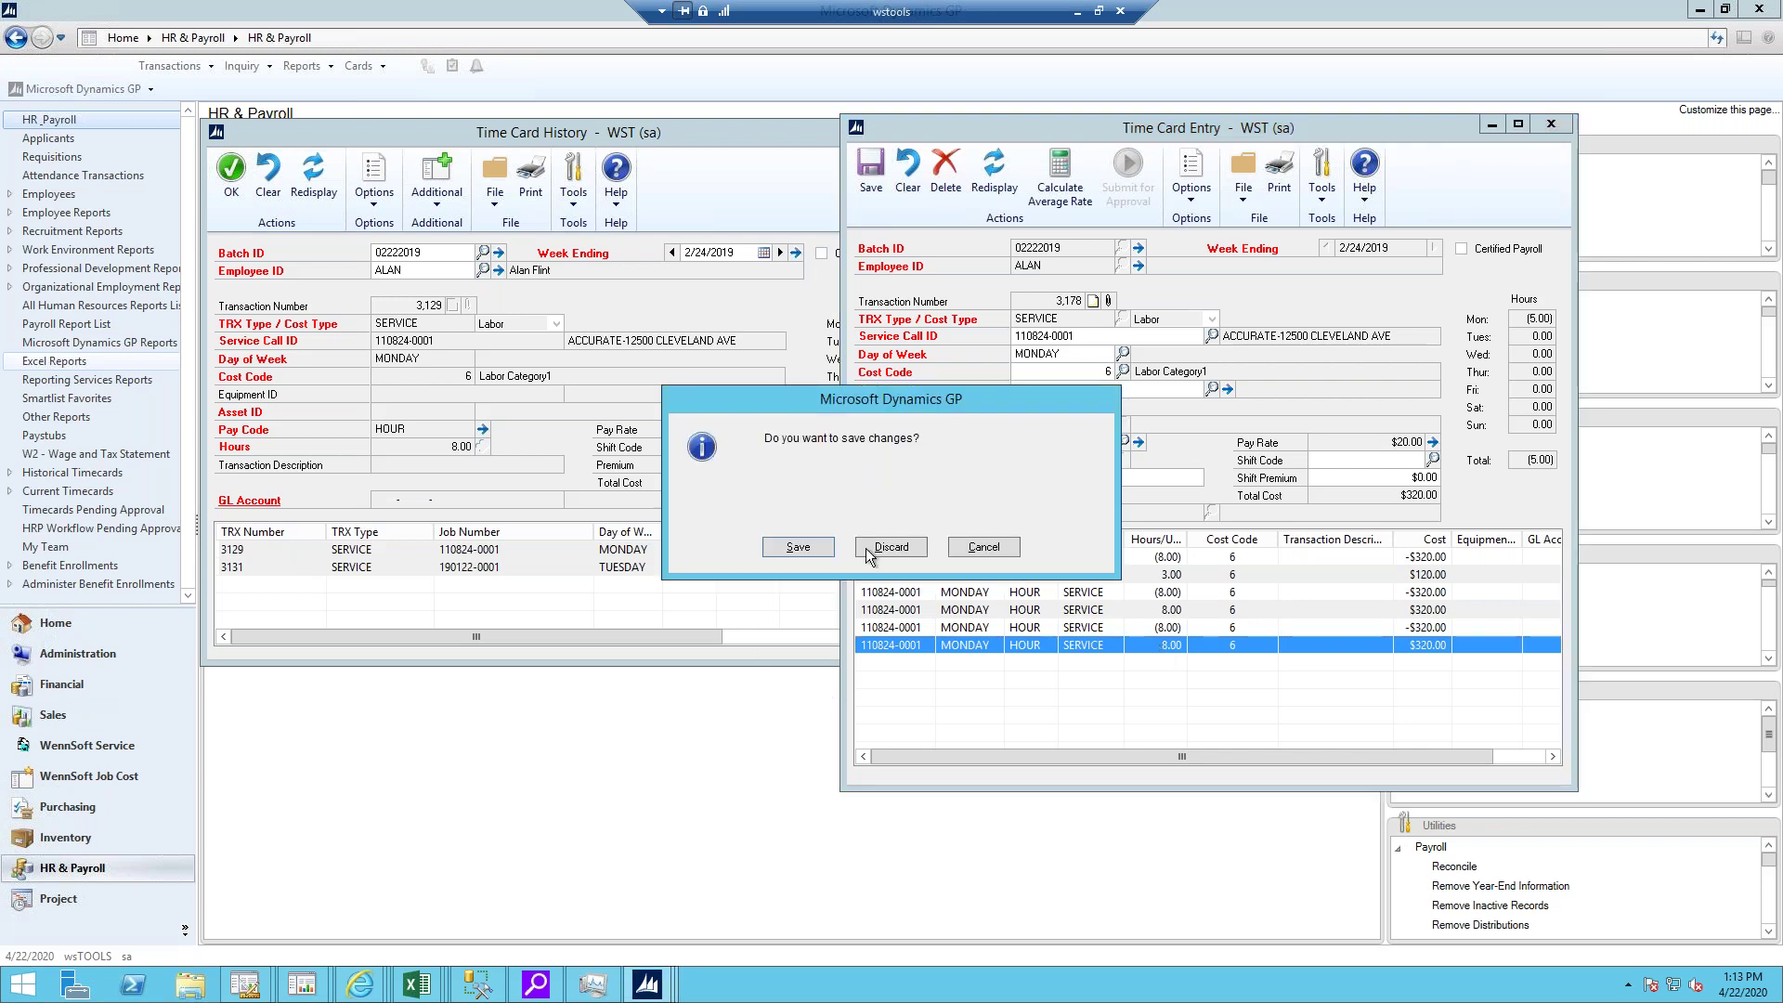
left_click(798, 547)
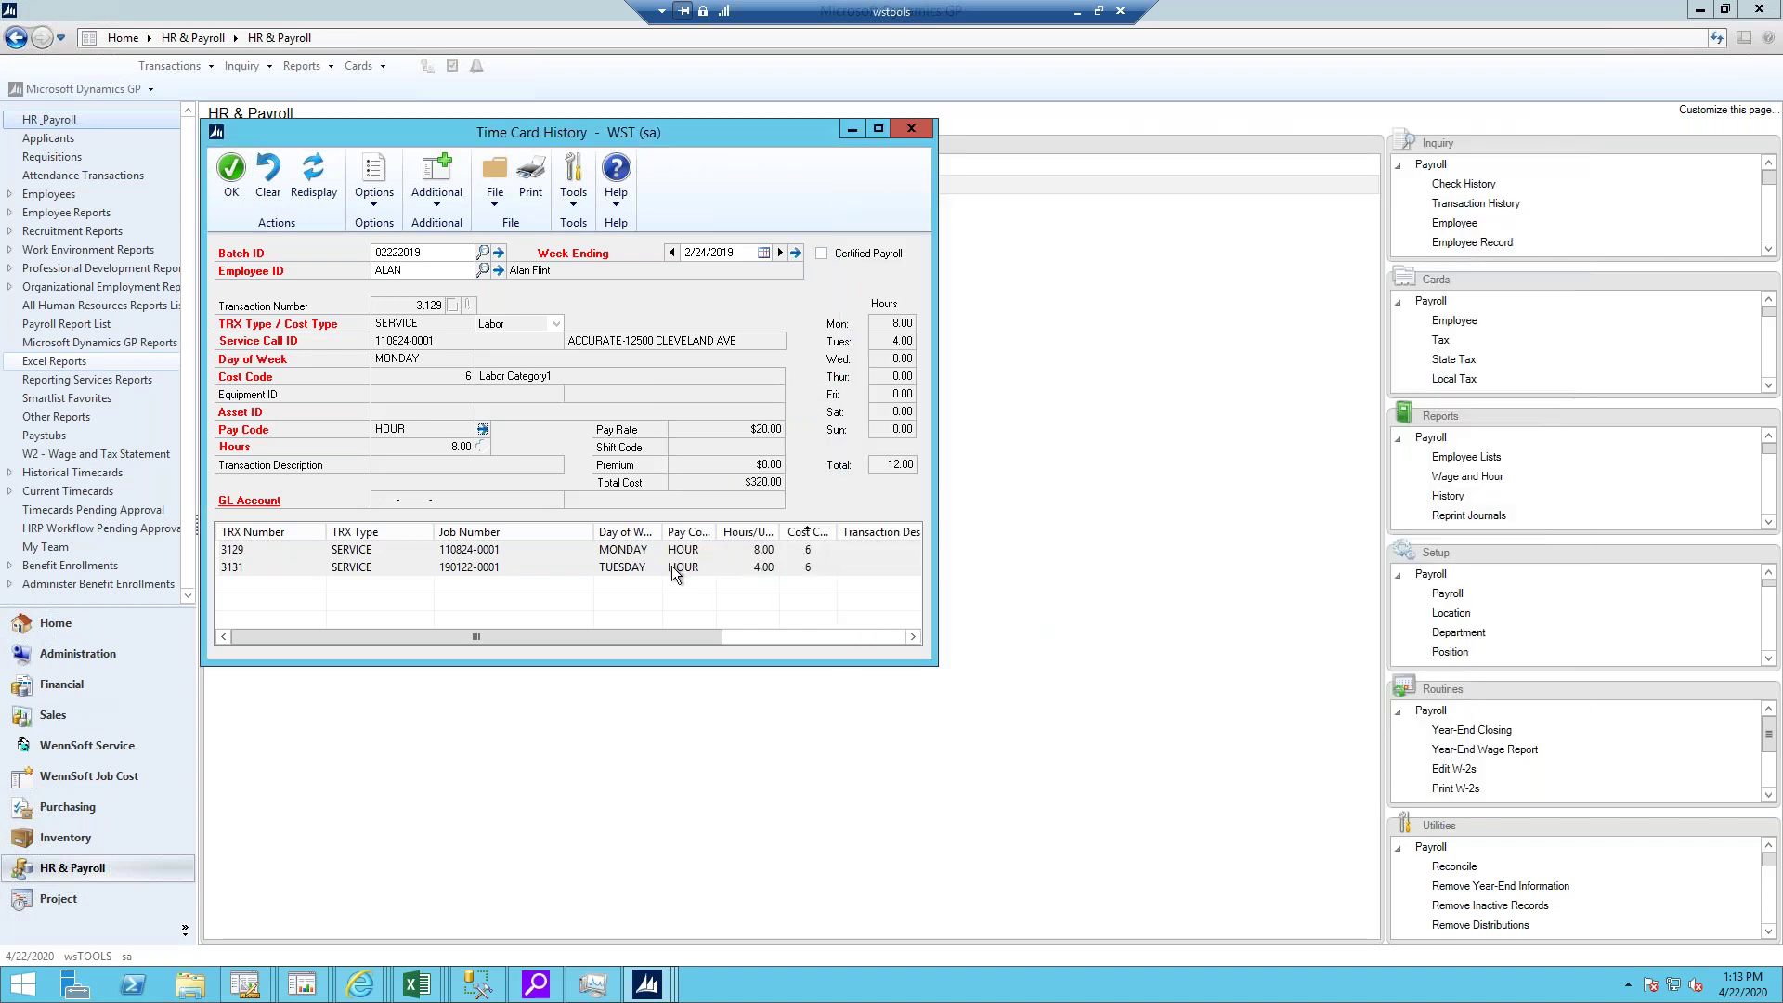
- Examine the payroll fields behind the pay code of Tuesday's transaction 3131, then close them
left_click(673, 568)
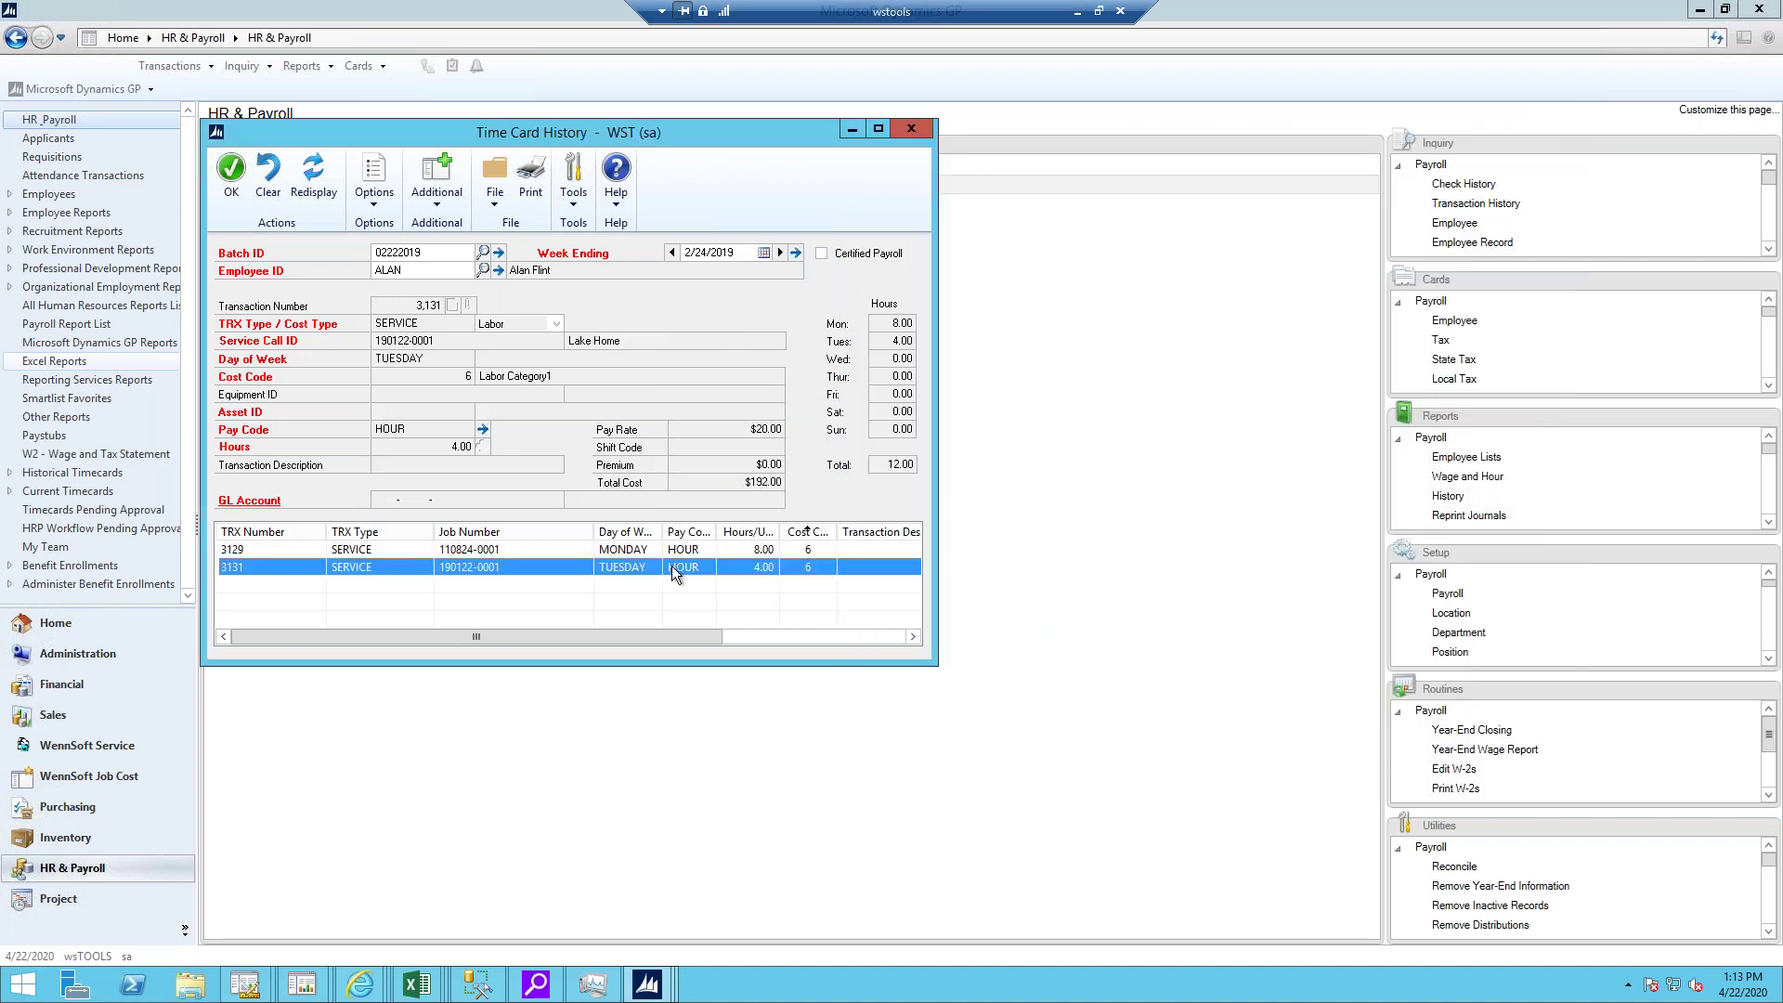
left_click(482, 429)
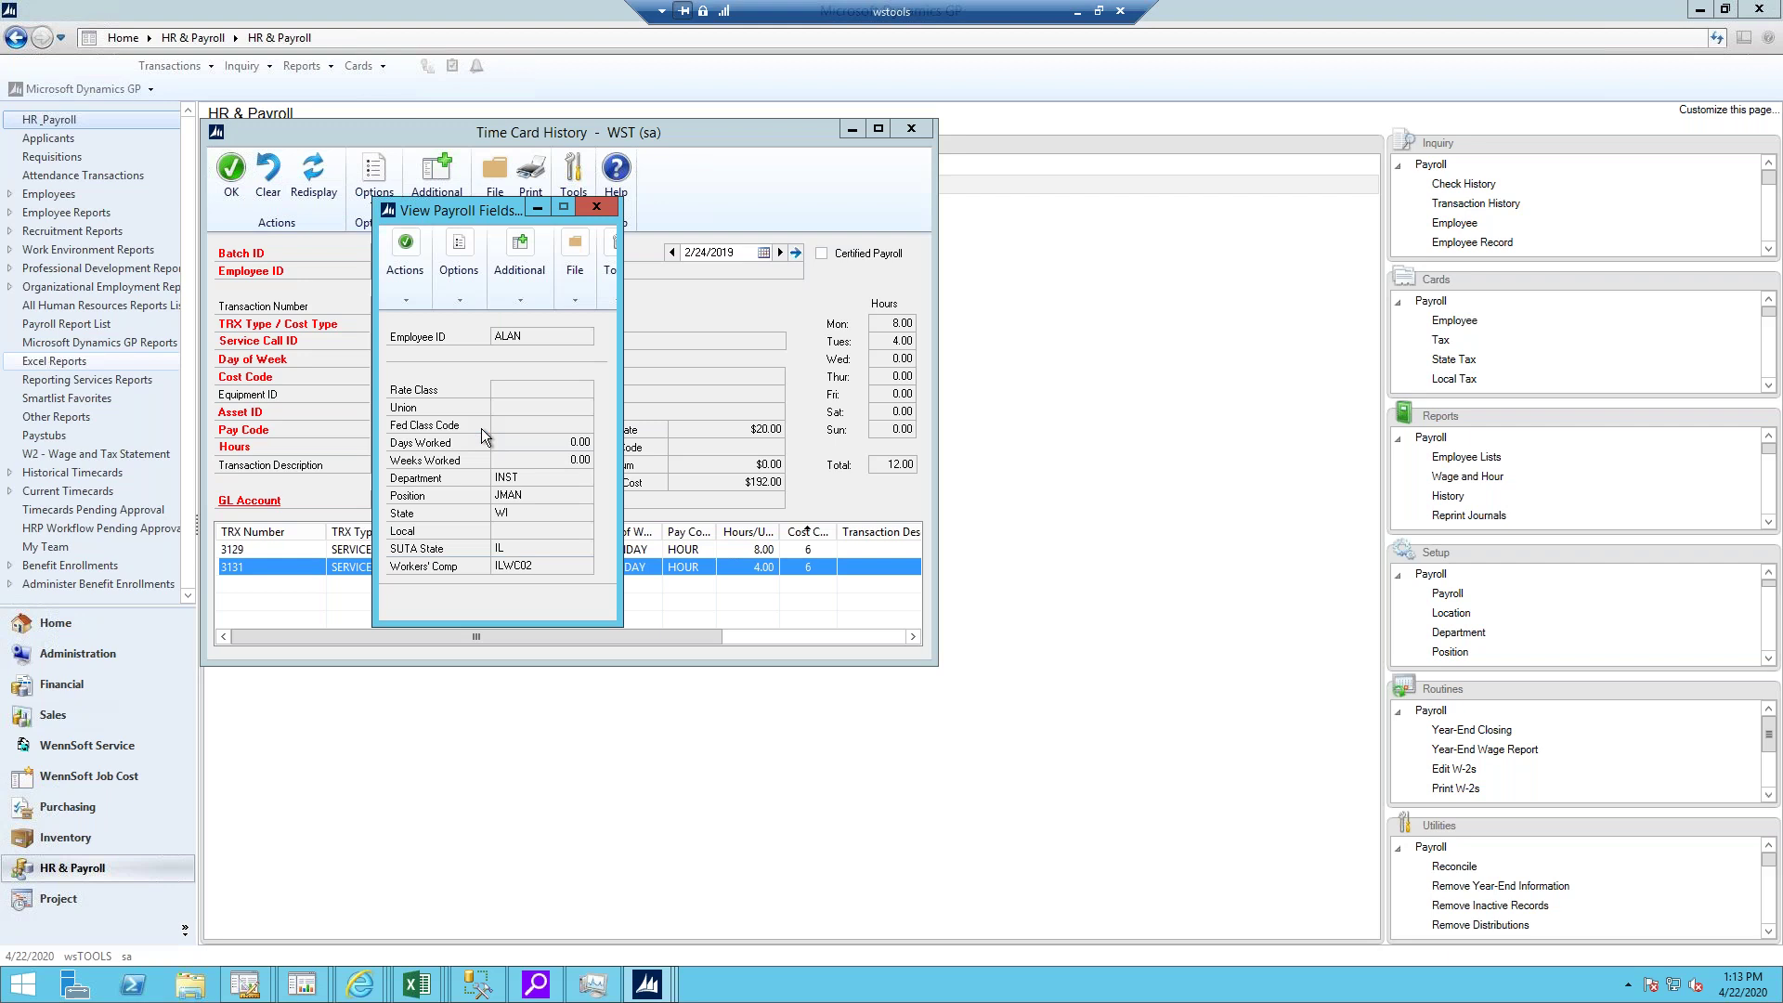
left_click(598, 206)
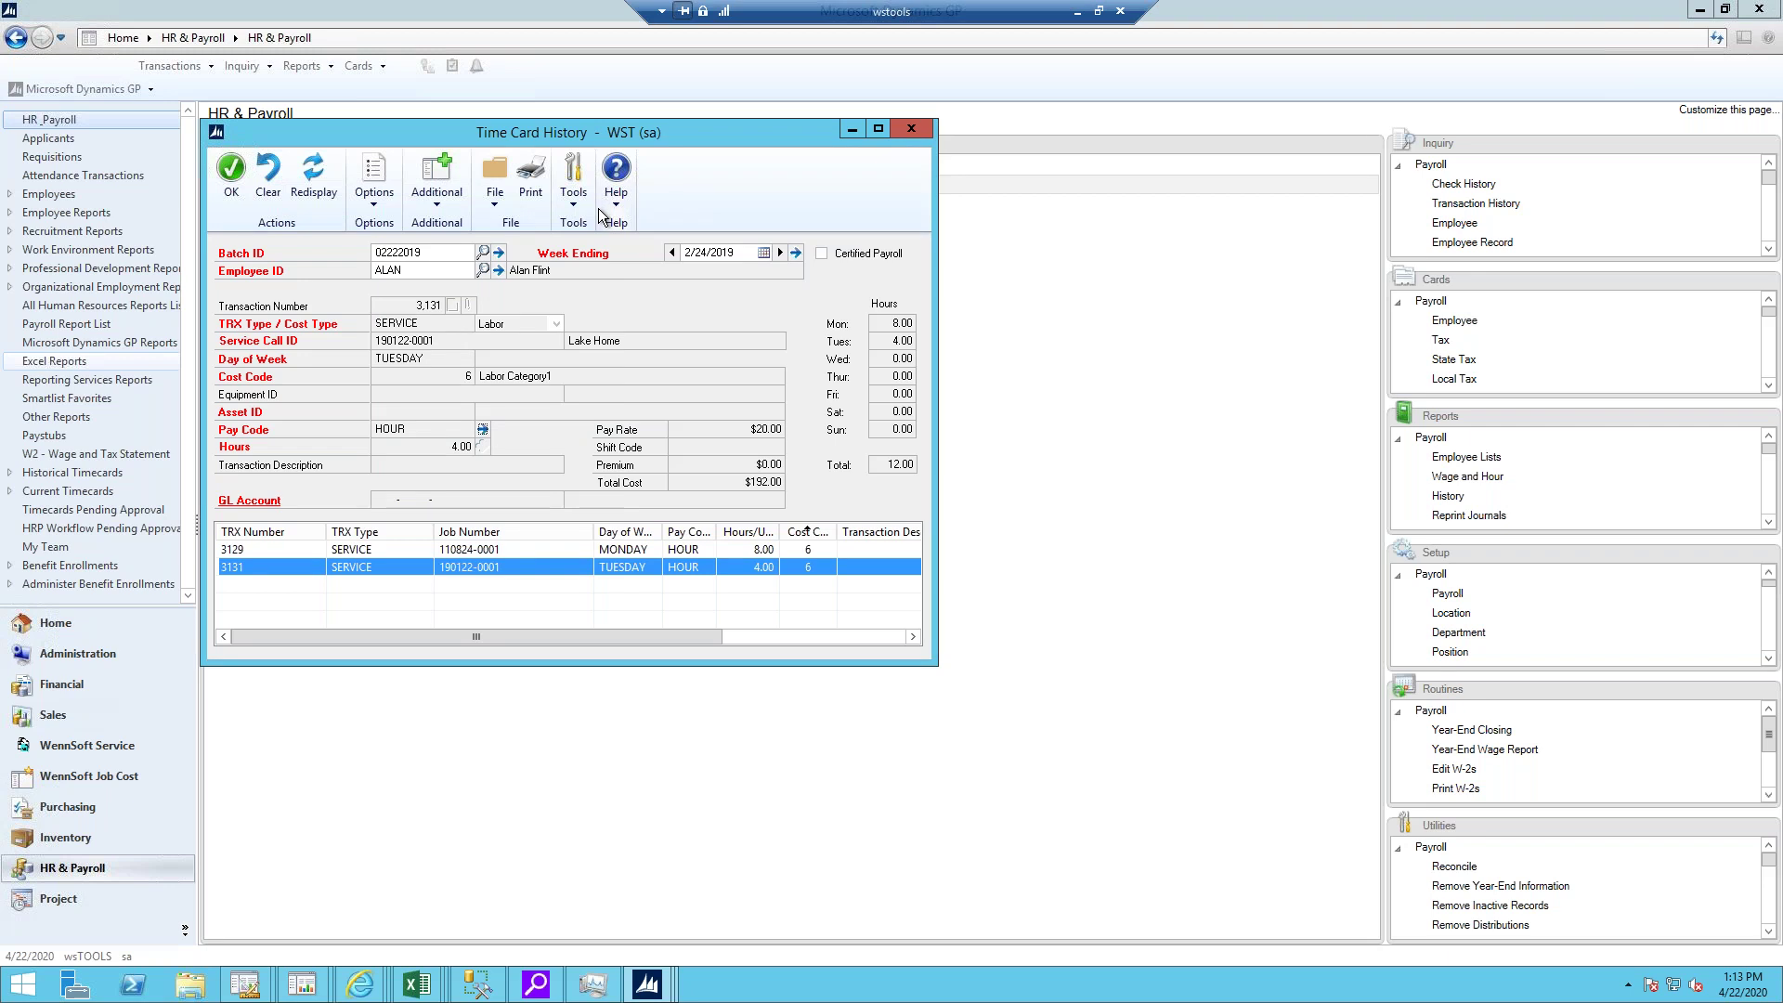
- Time-correct transaction 3131 by reversing it and creating a copy, and enlarge Time Card Entry to show all the lines
left_click(449, 213)
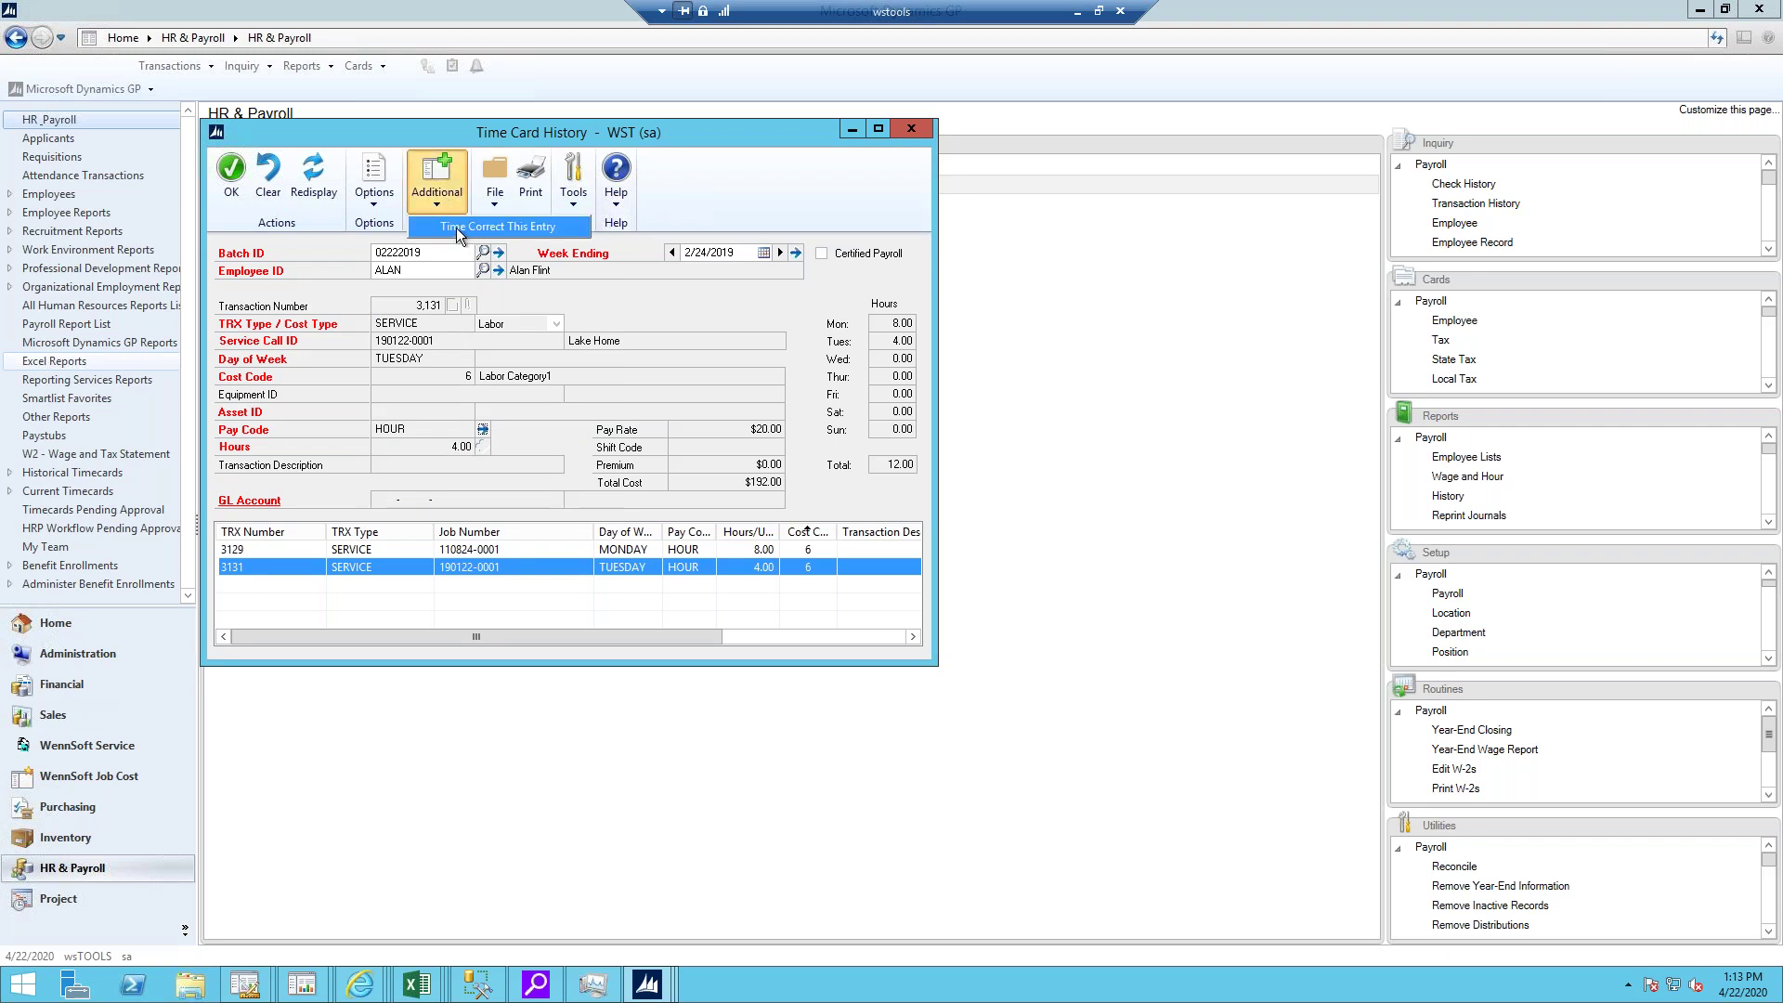
left_click(455, 227)
left_click(221, 180)
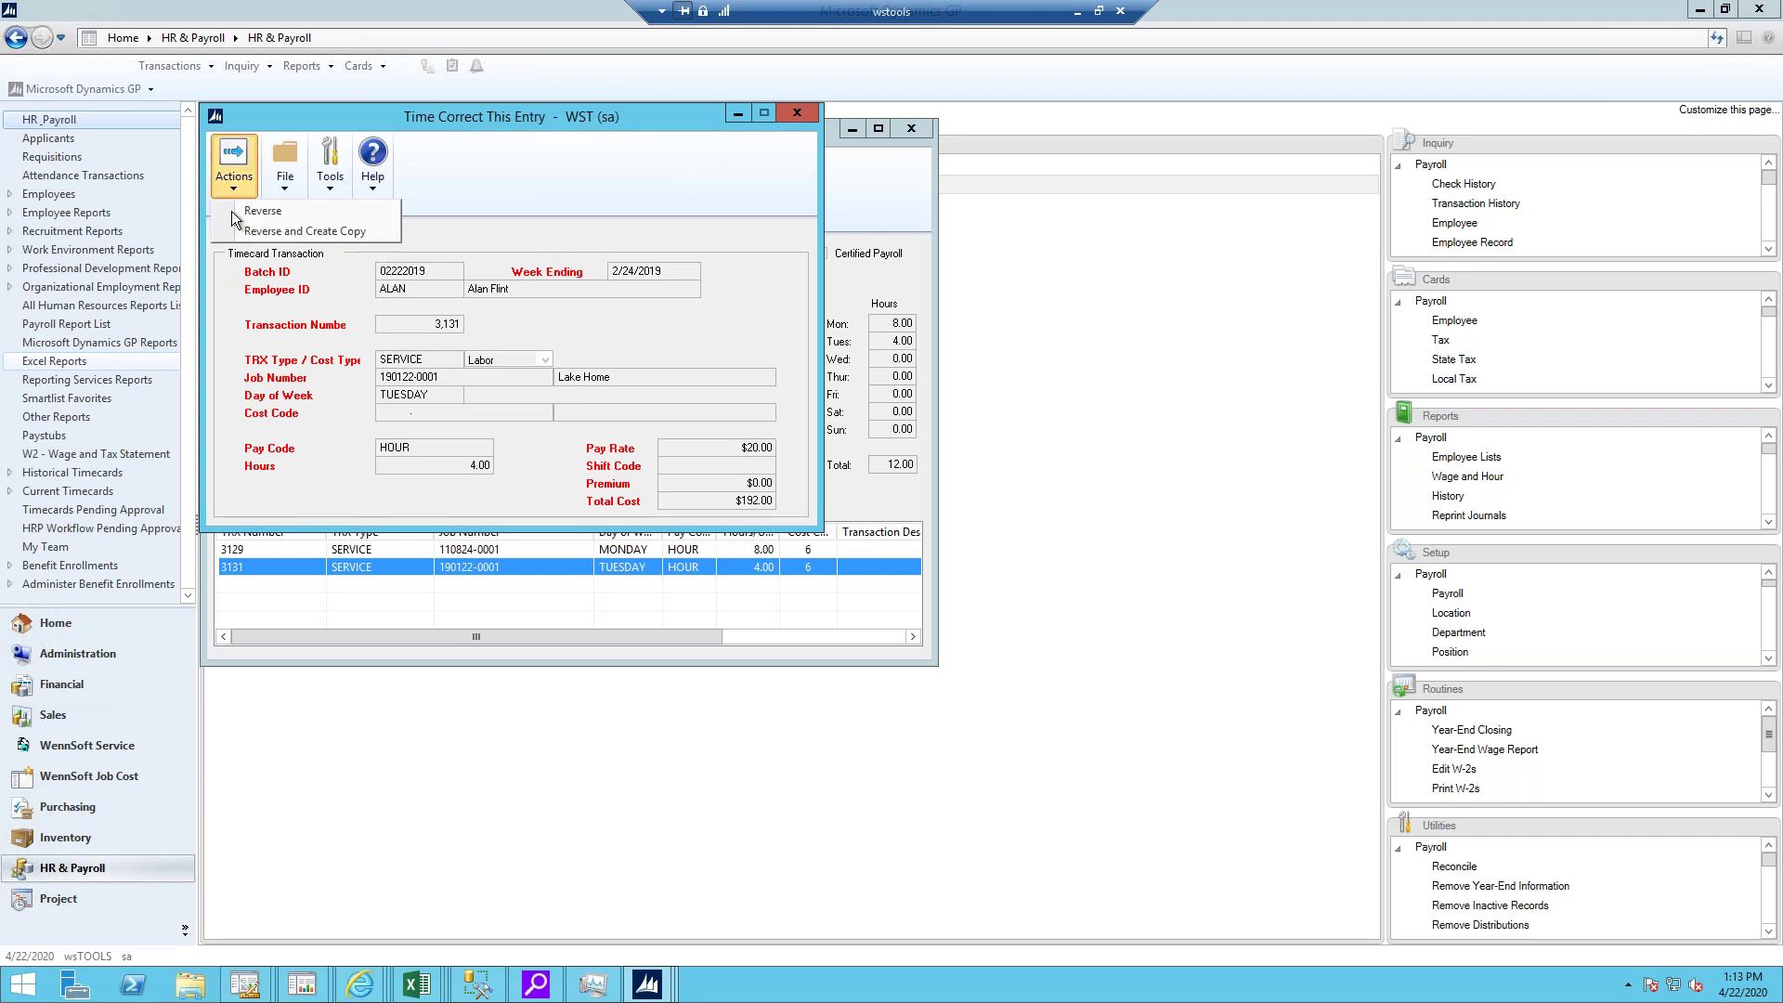
left_click(238, 234)
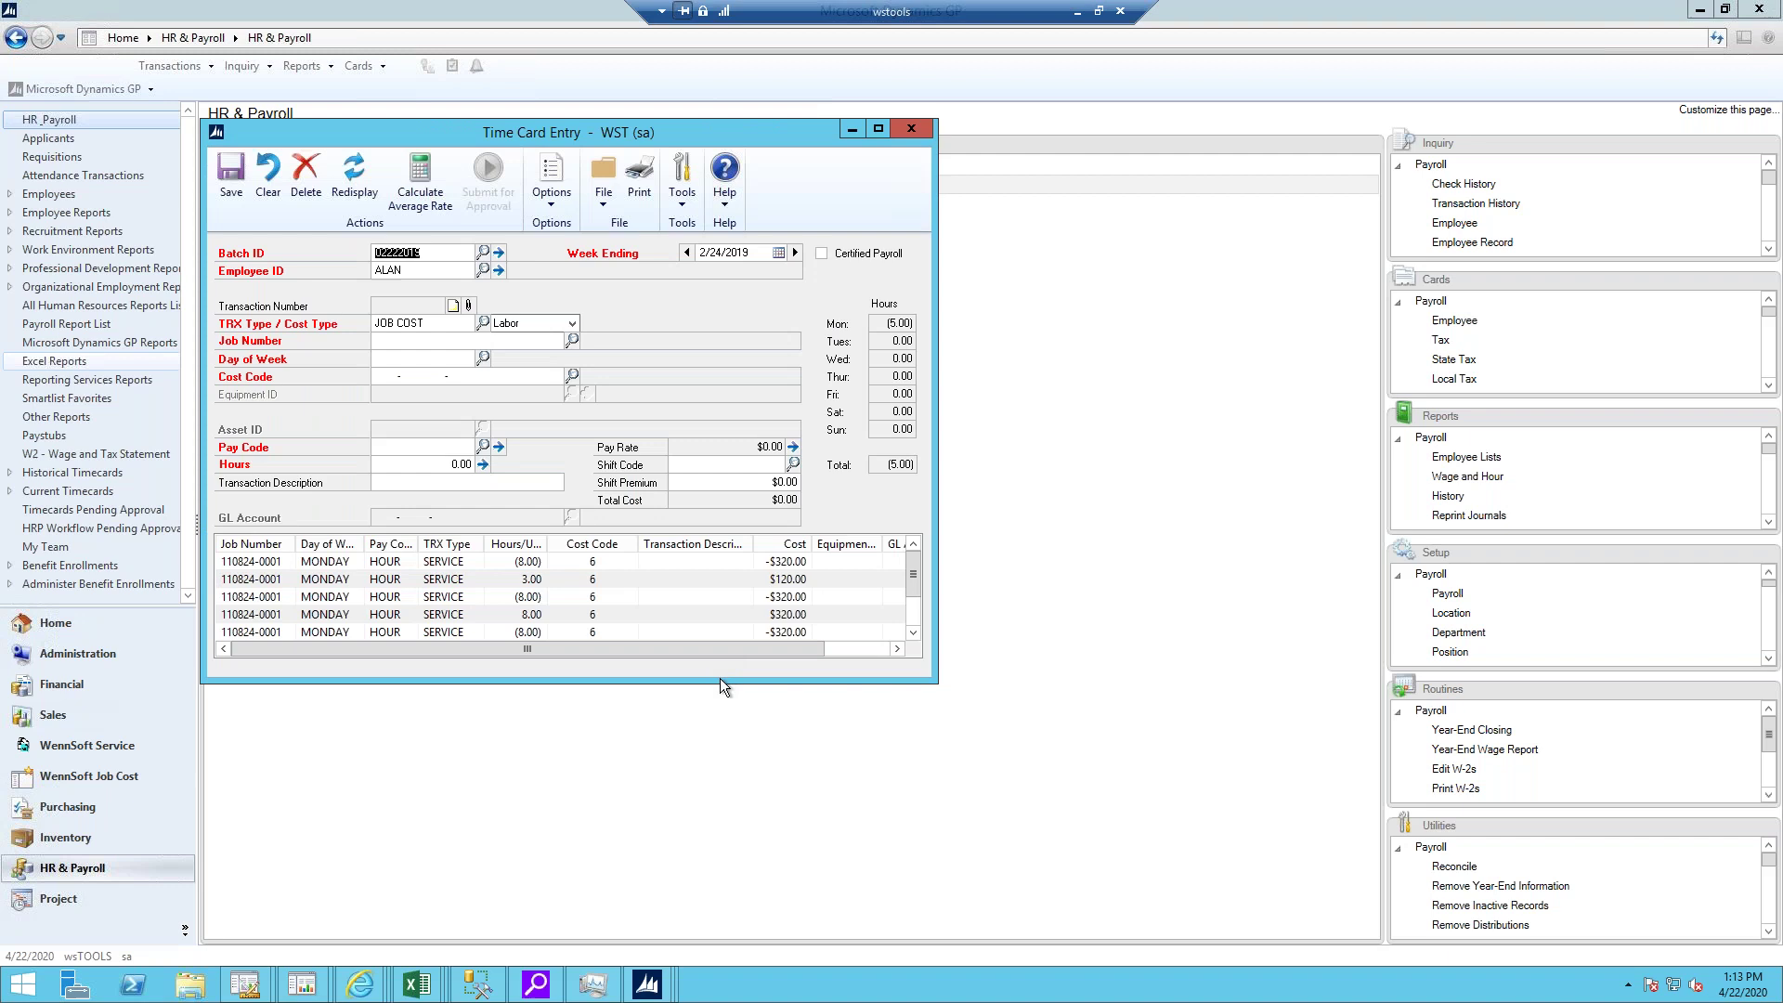
left_click_drag(721, 681, 726, 804)
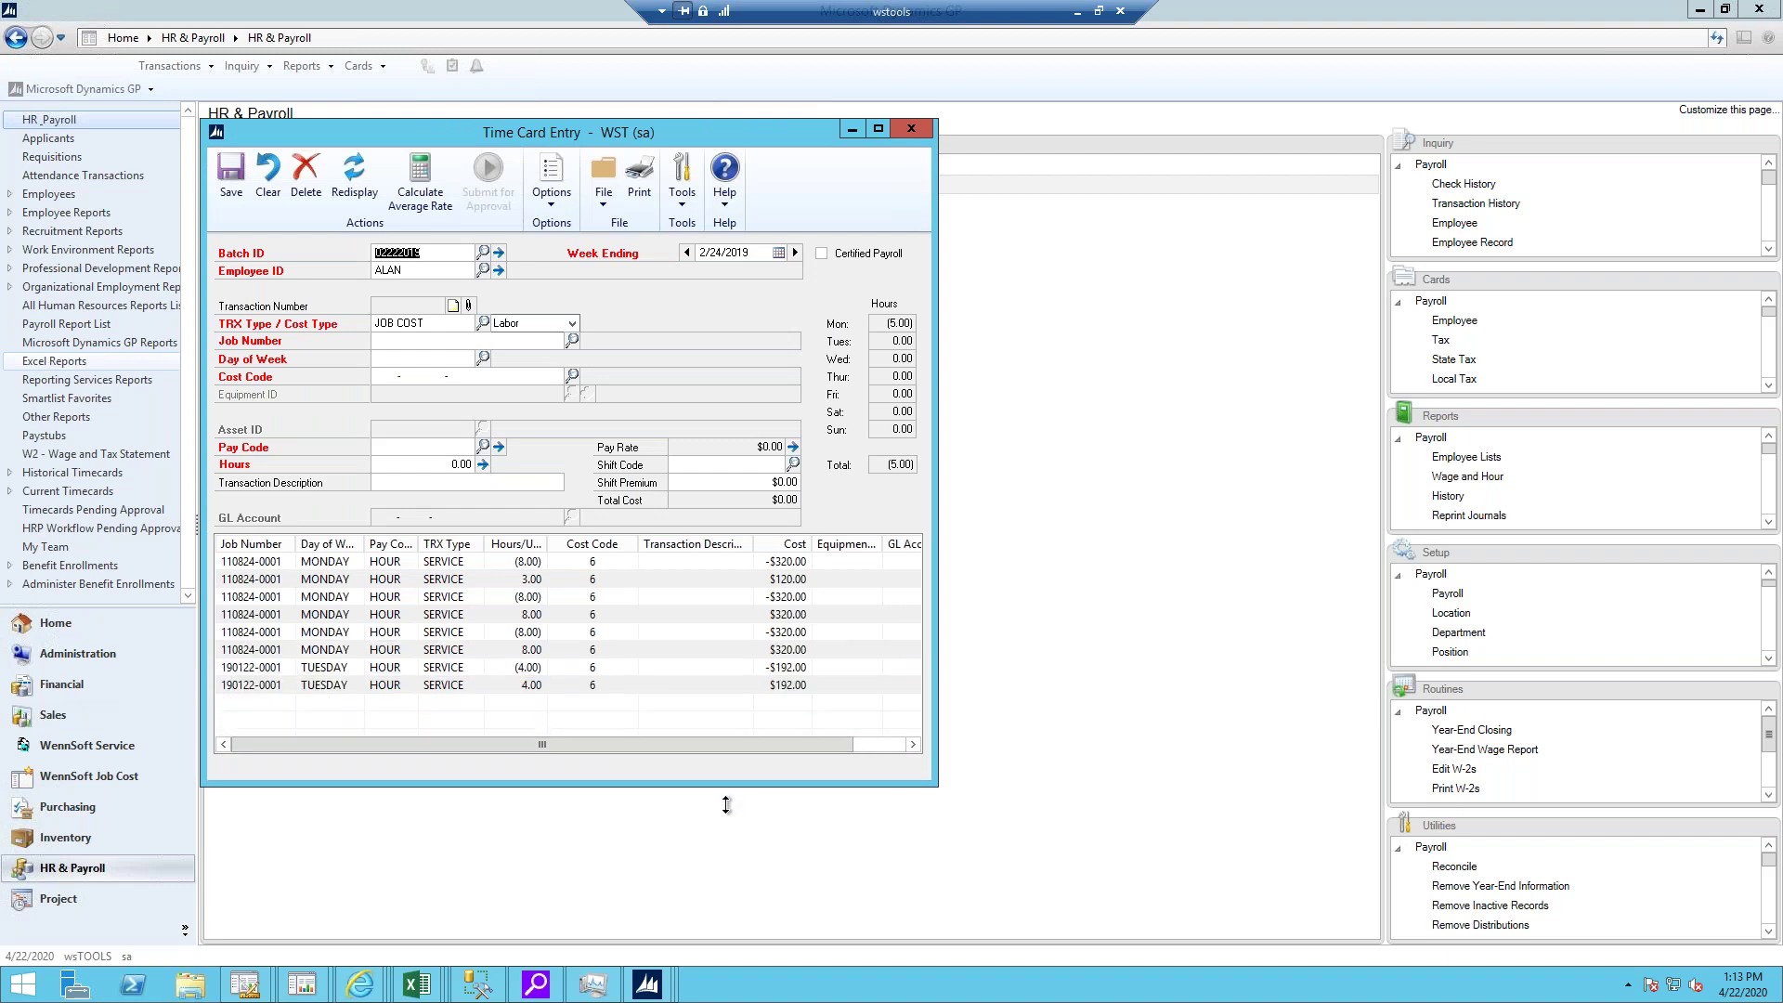
- Review Tuesday's reversal and copy lines in Time Card Entry, including the payroll fields behind the copy's pay code
left_click(525, 669)
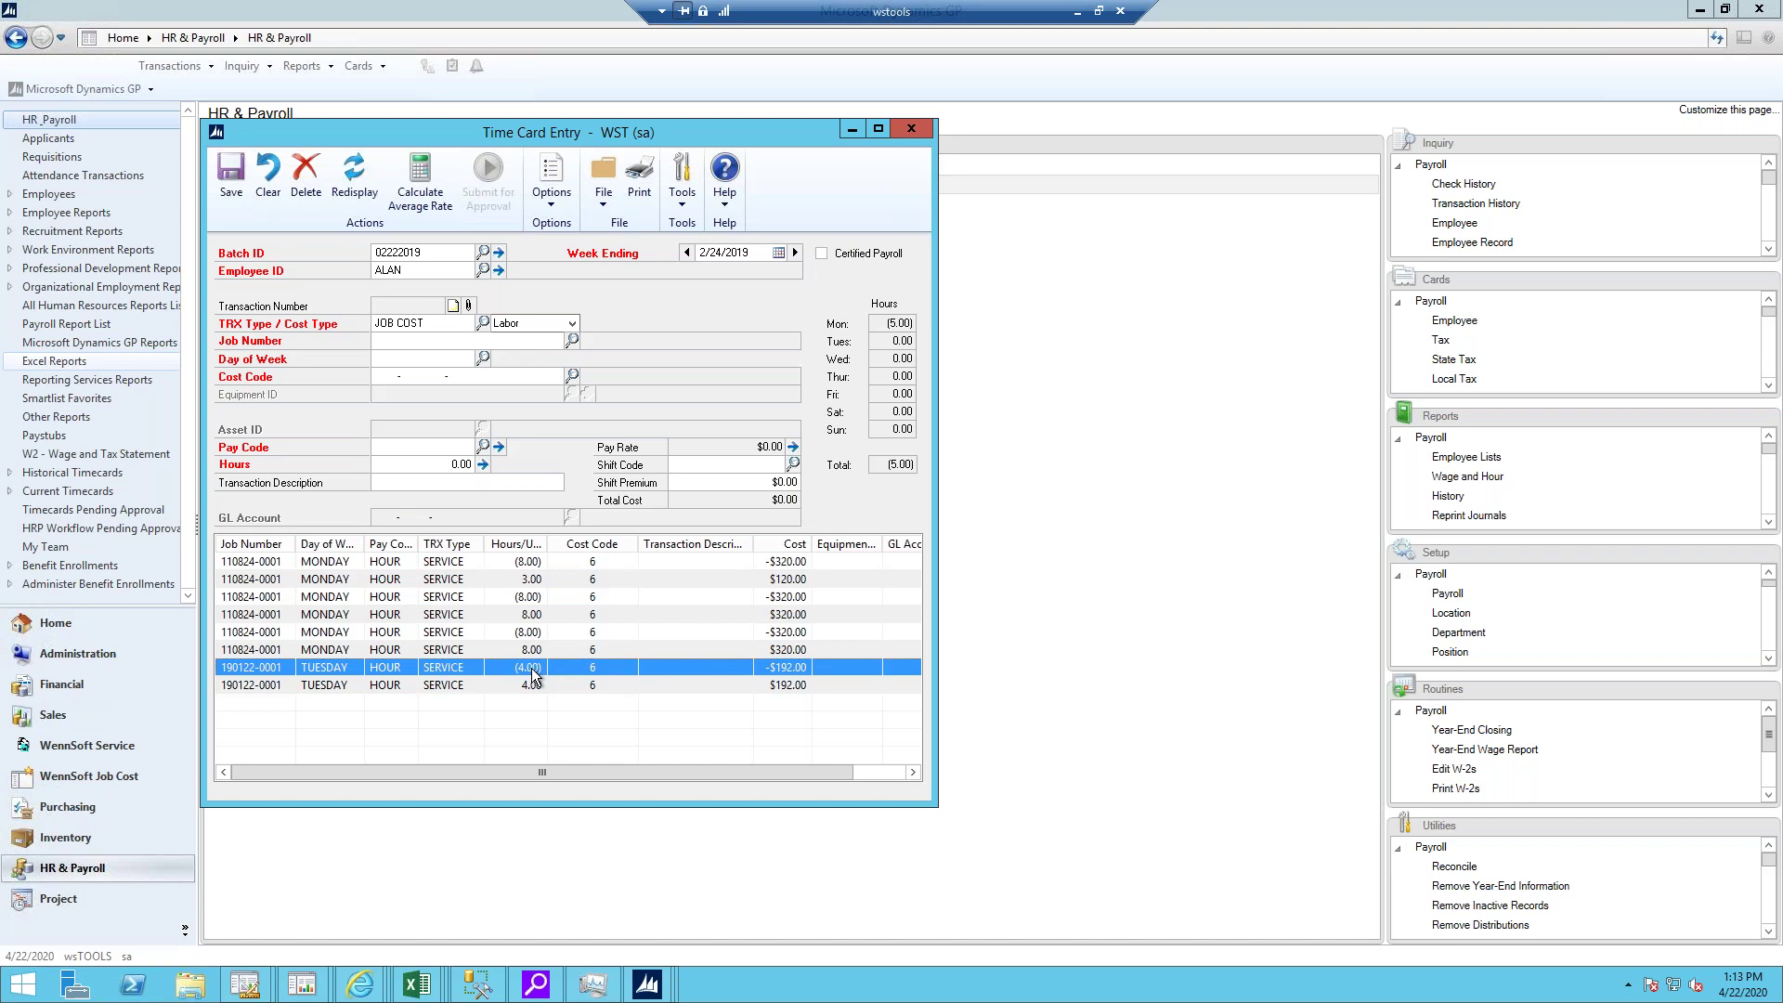
double_click(532, 675)
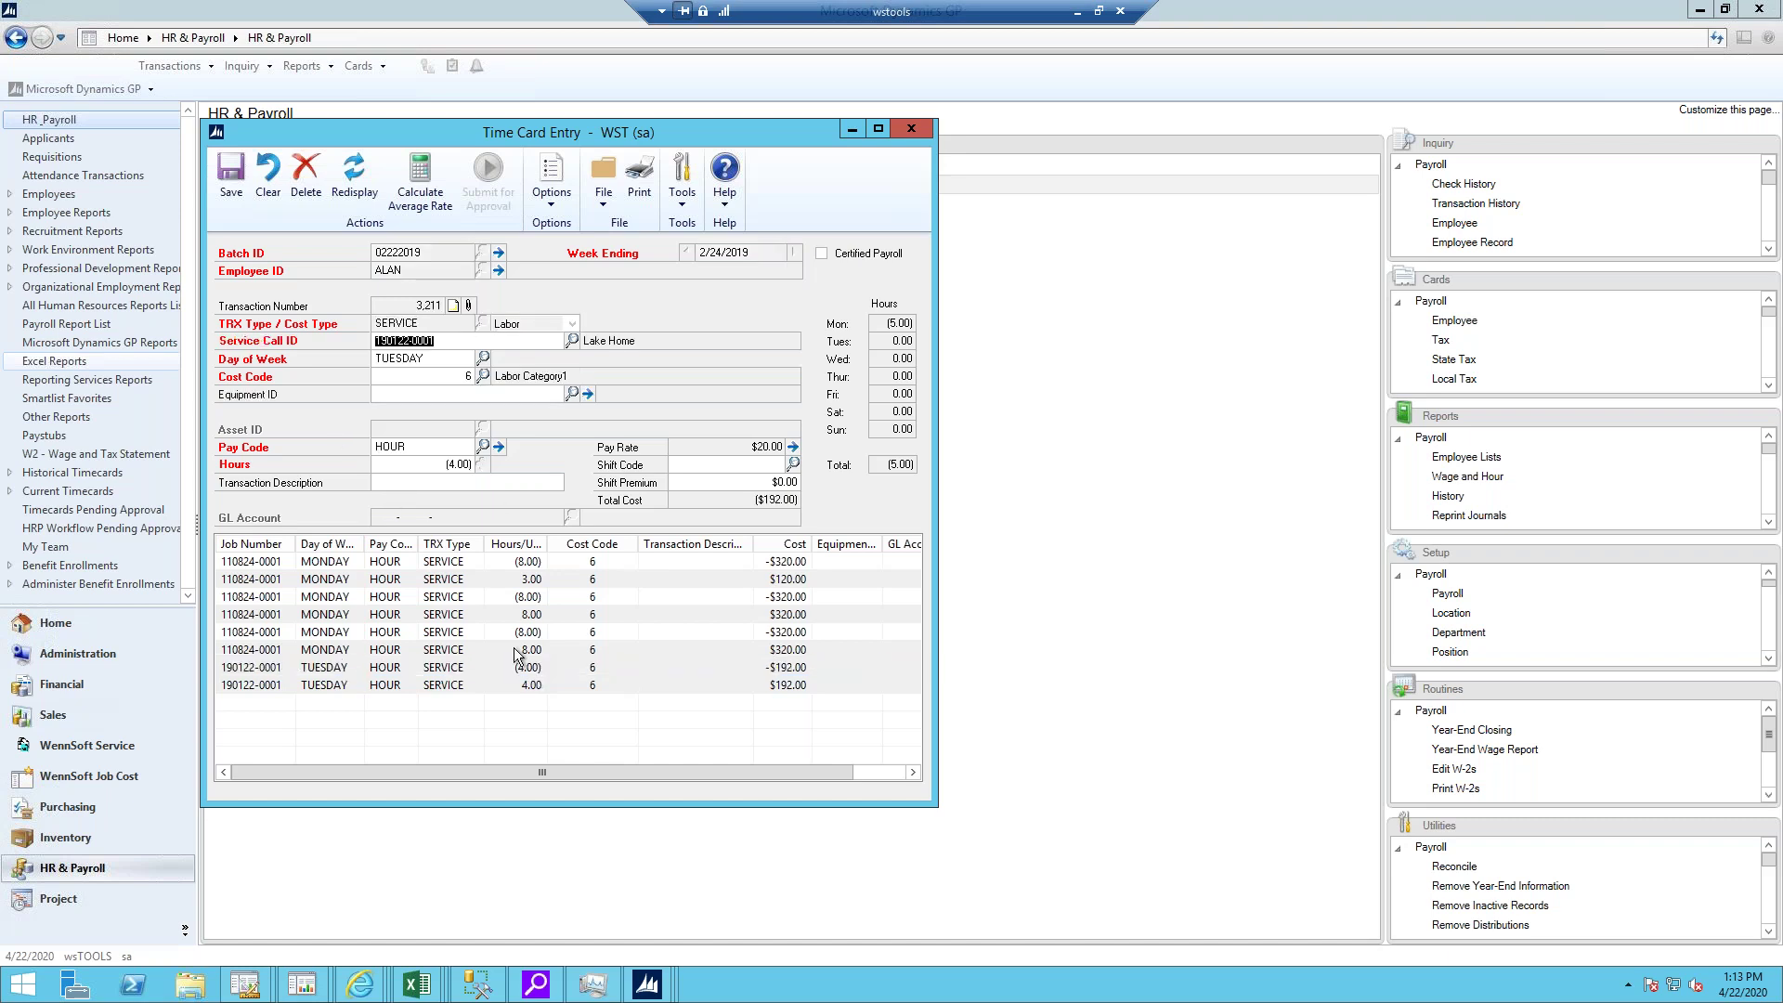
double_click(526, 687)
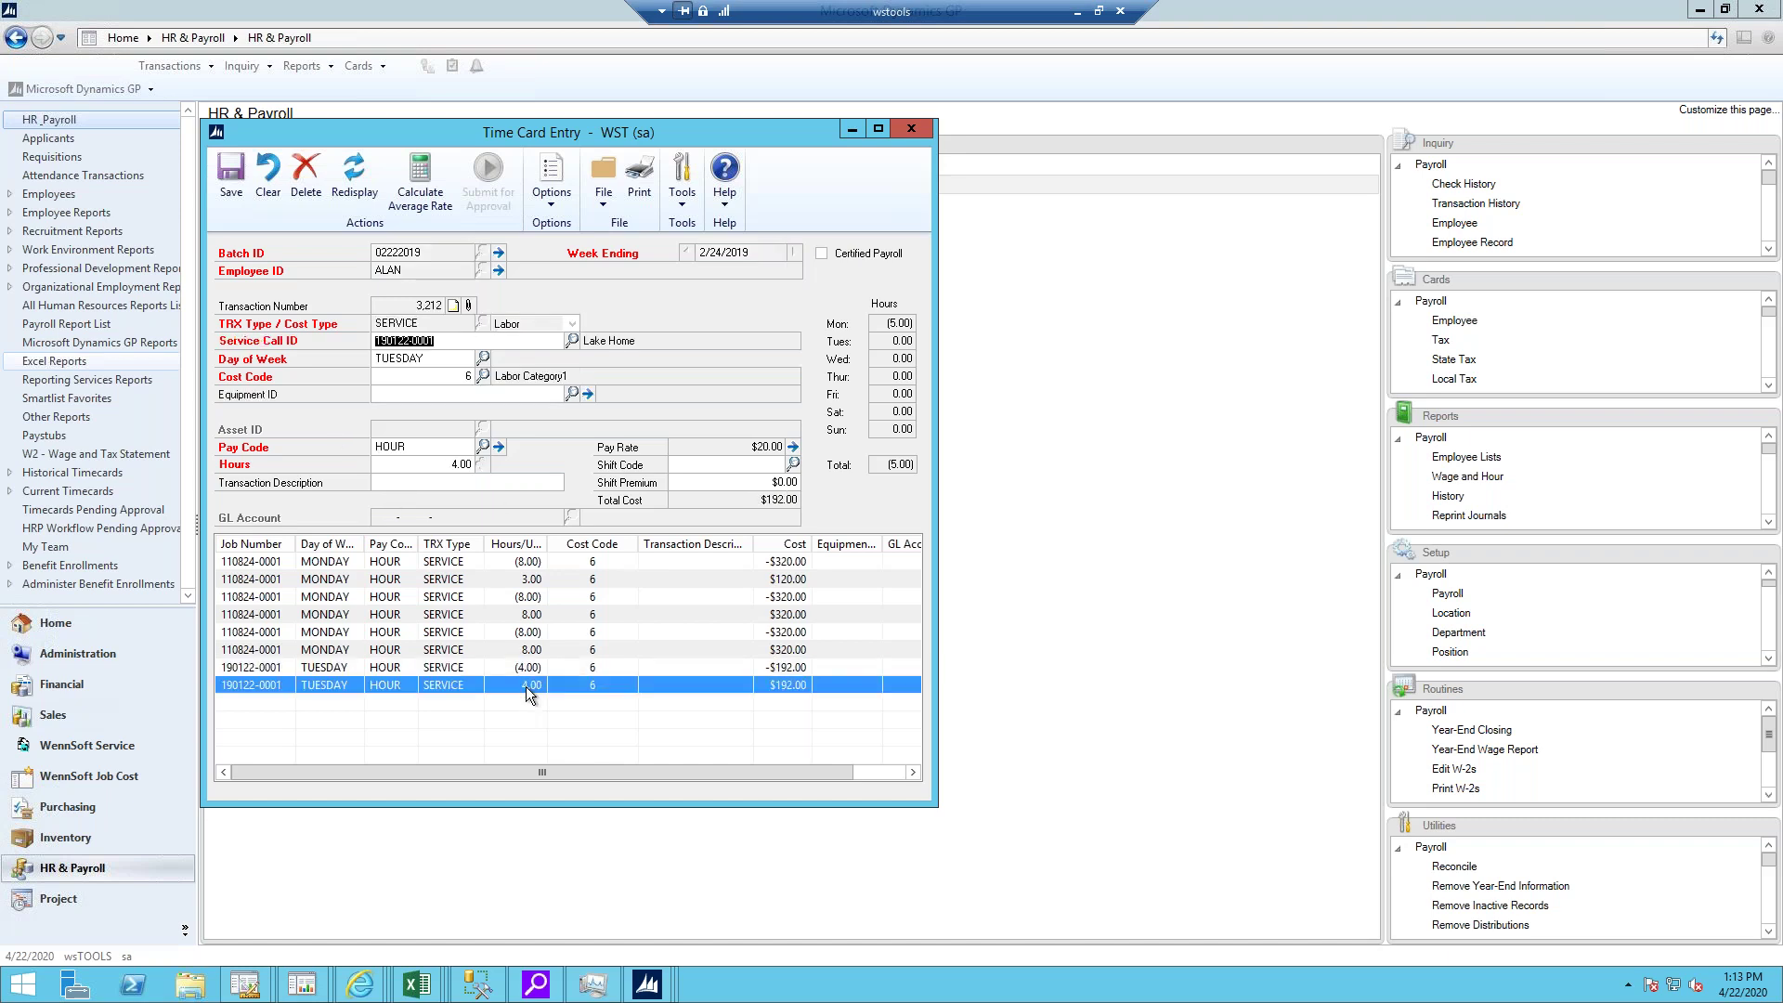
left_click(499, 447)
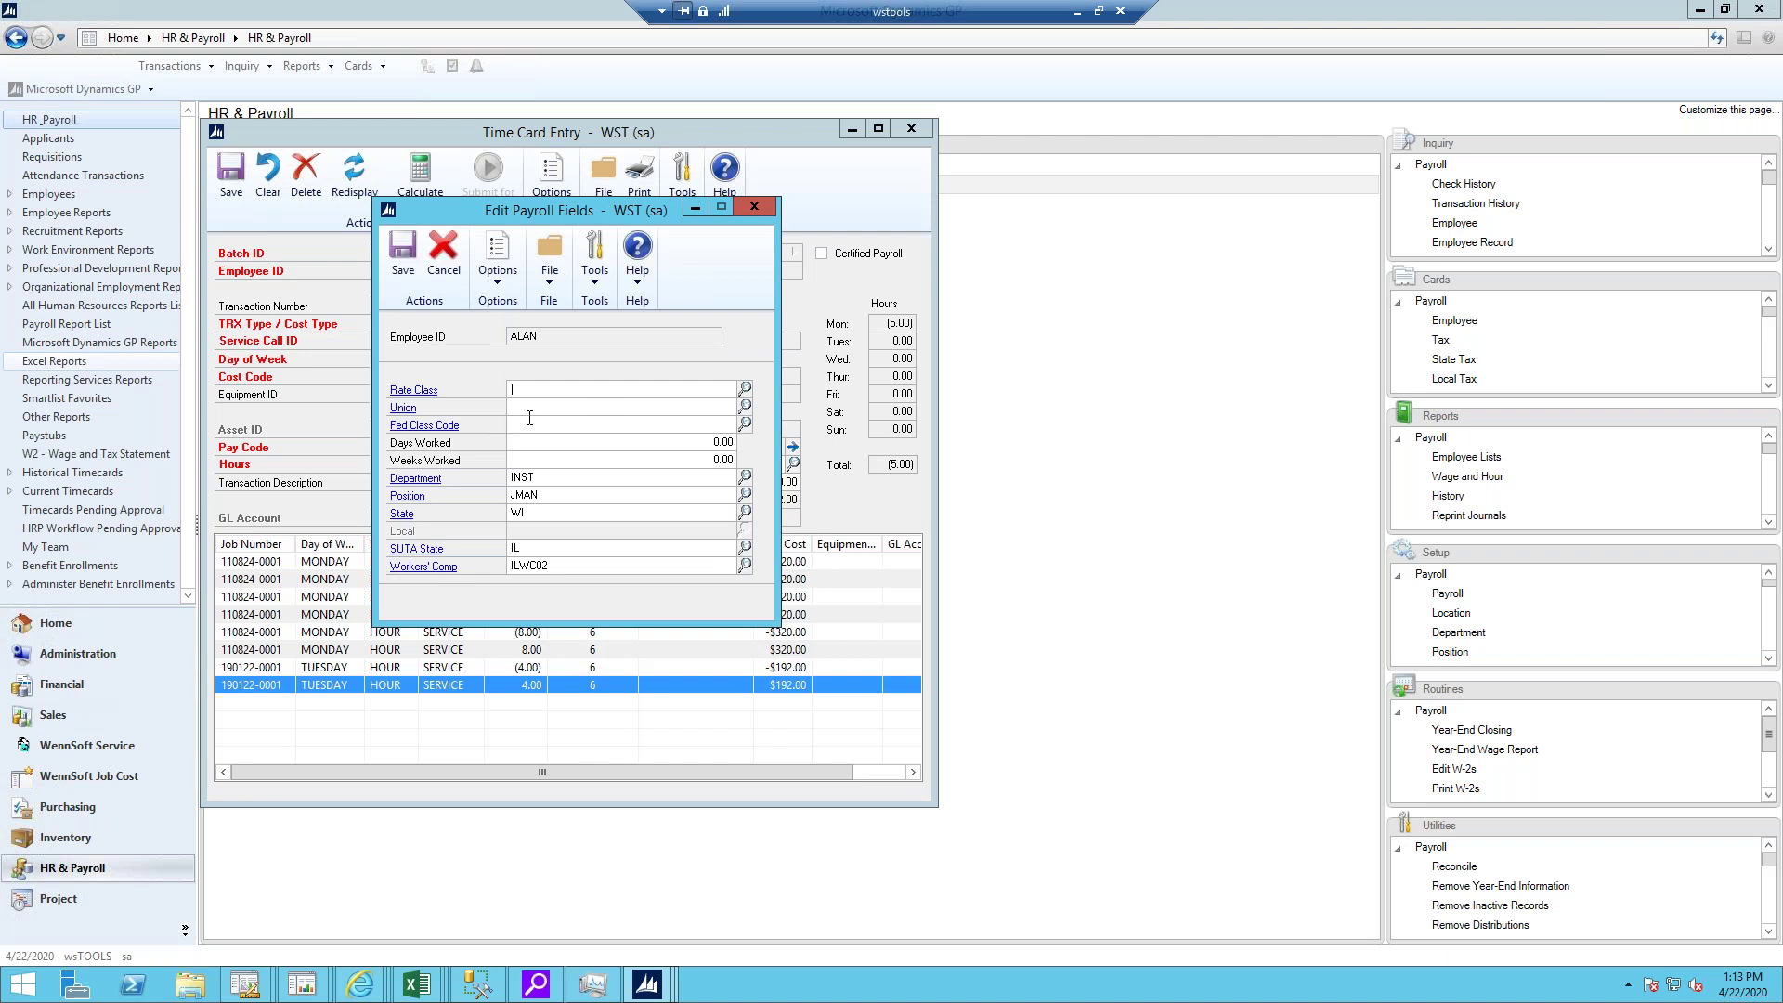
left_click(754, 207)
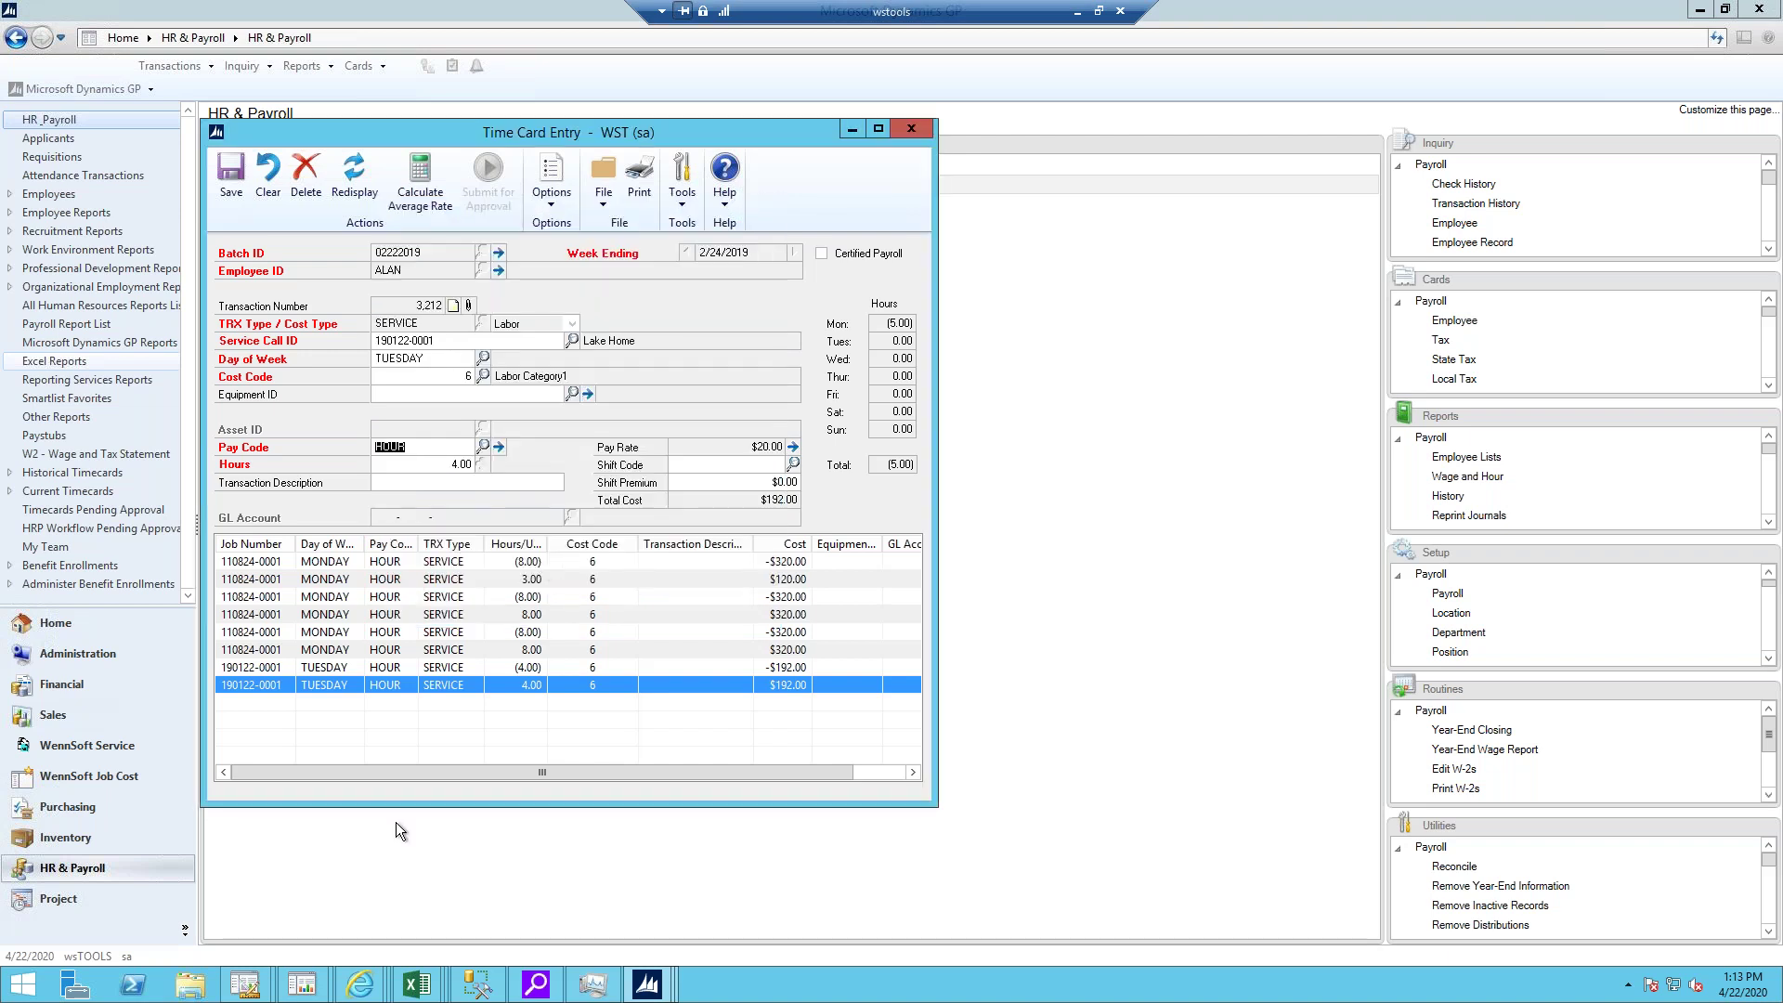
left_click(492, 688)
- Leave the remote session and return to the PayrollRewind slide in PowerPoint
left_click(1076, 13)
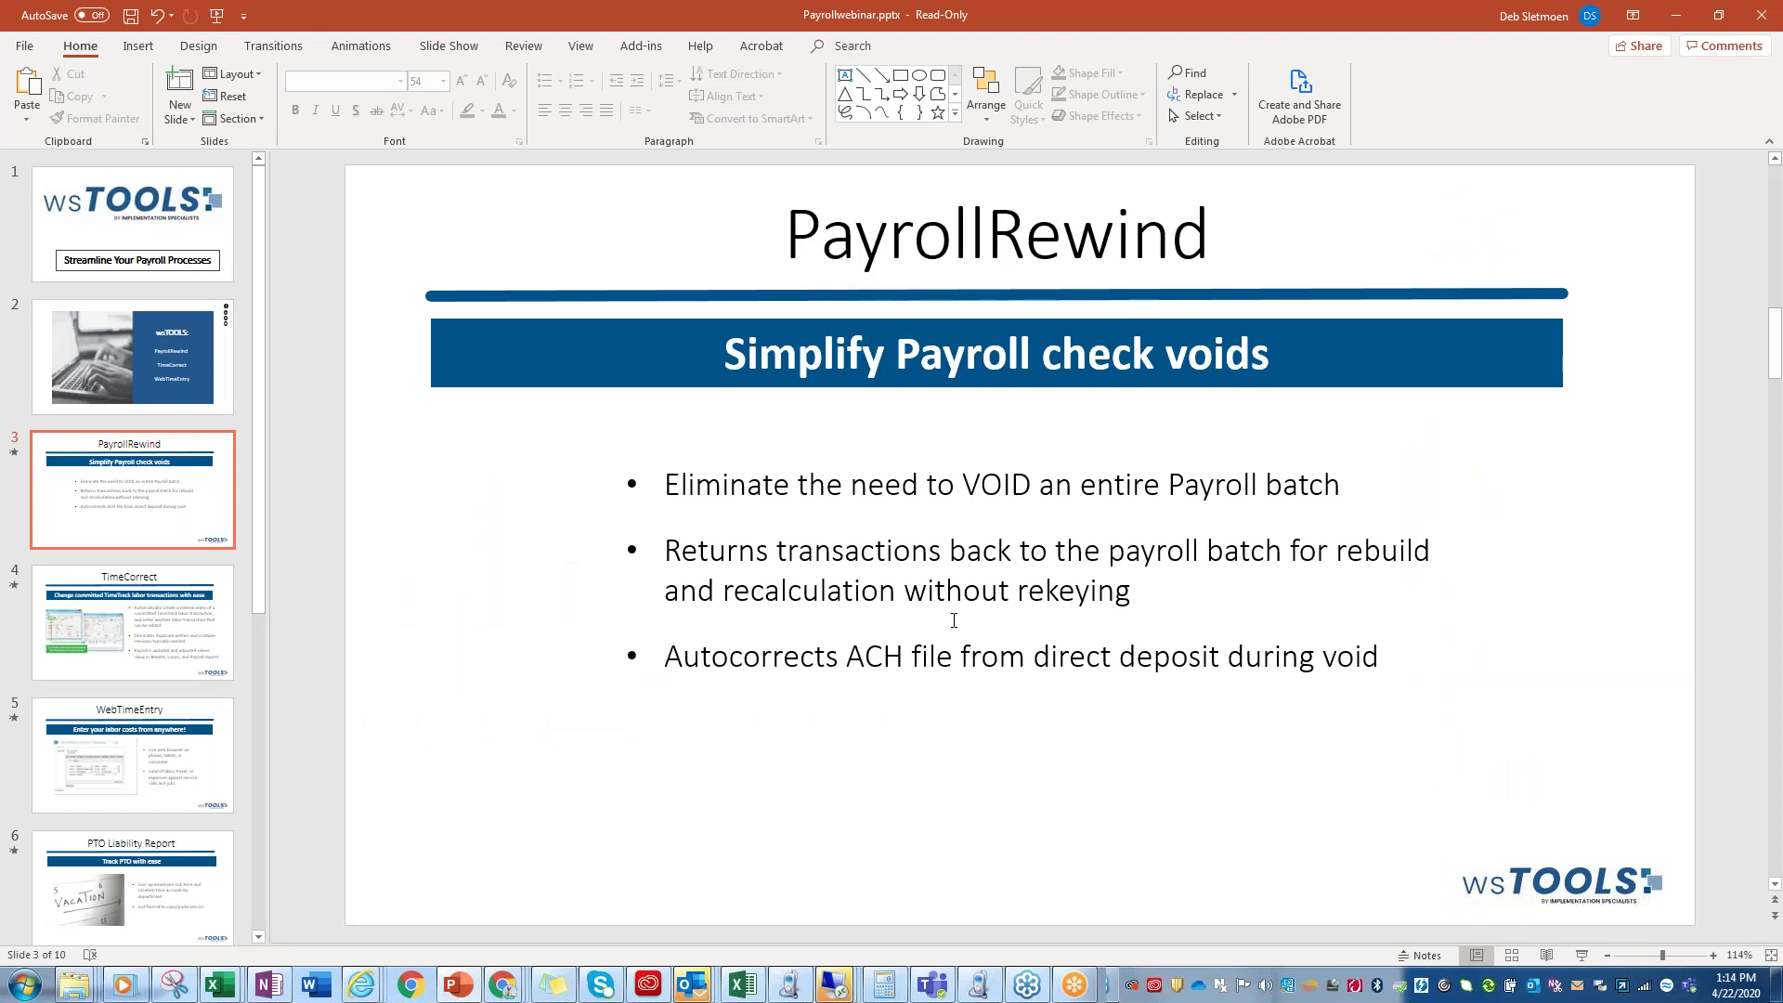
left_click(955, 750)
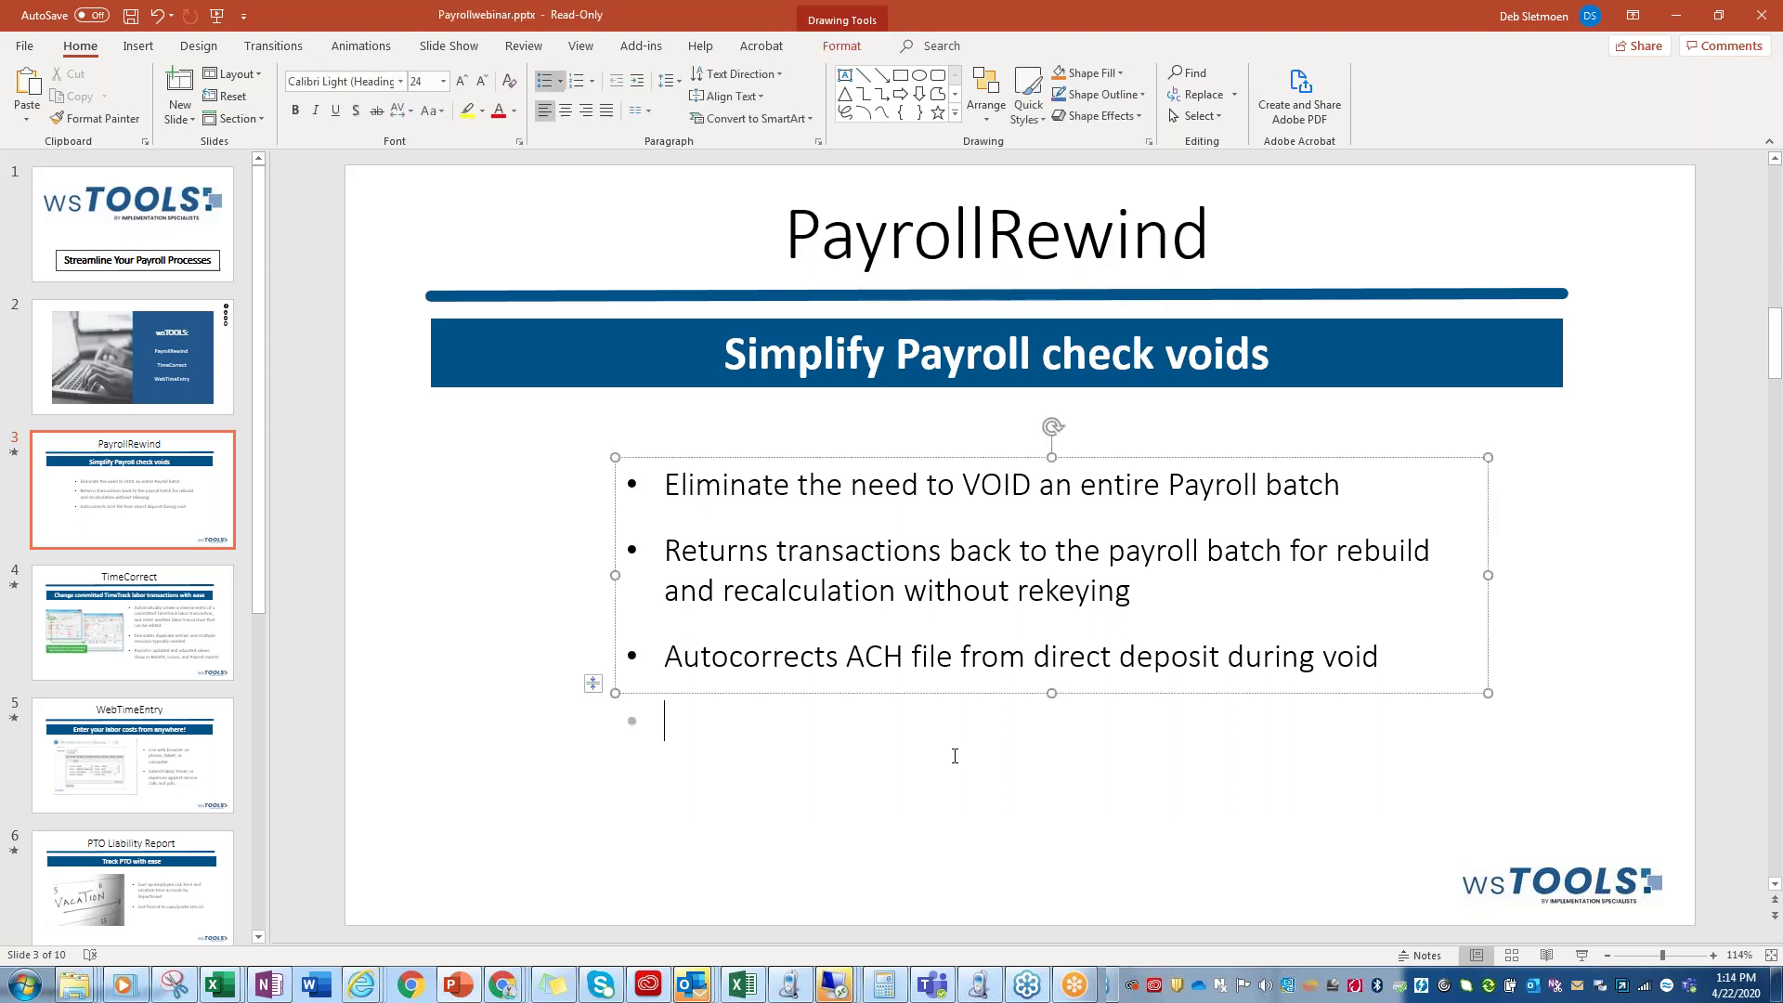
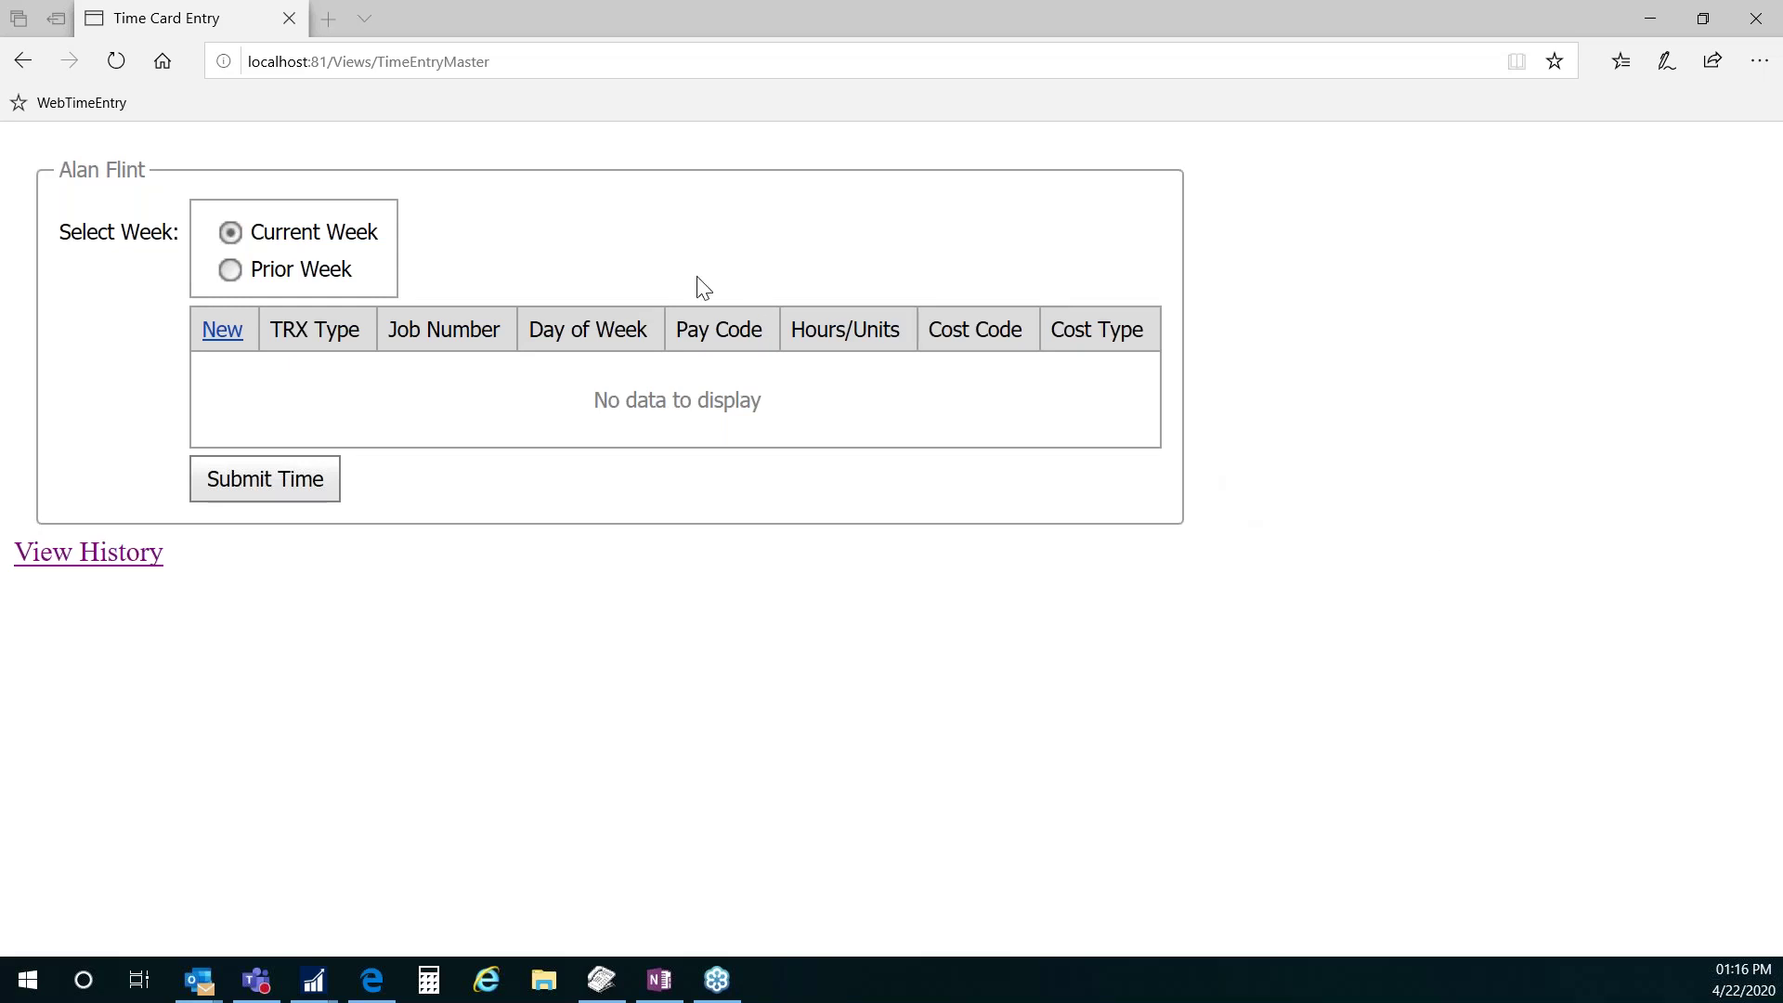
- Open the WebTimeEntry login page and sign in for Individual time entry with the employee's login and password
left_click(119, 104)
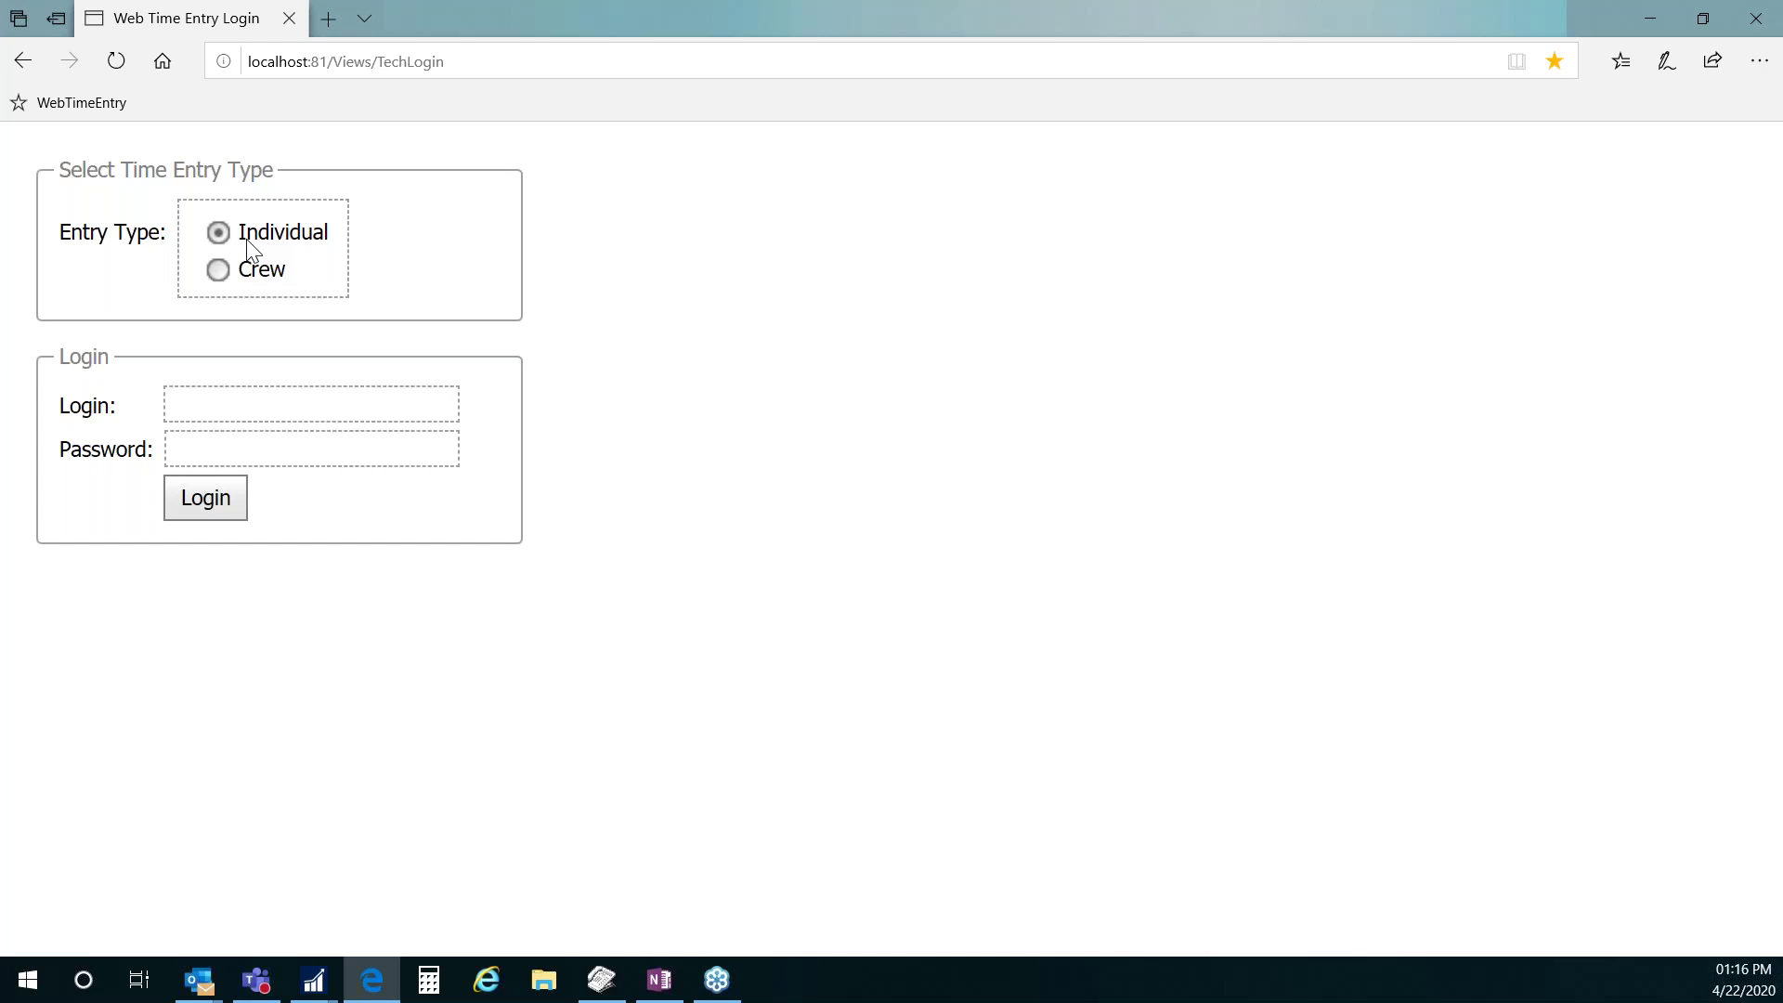
left_click(223, 413)
type("ALAN")
key("Tab")
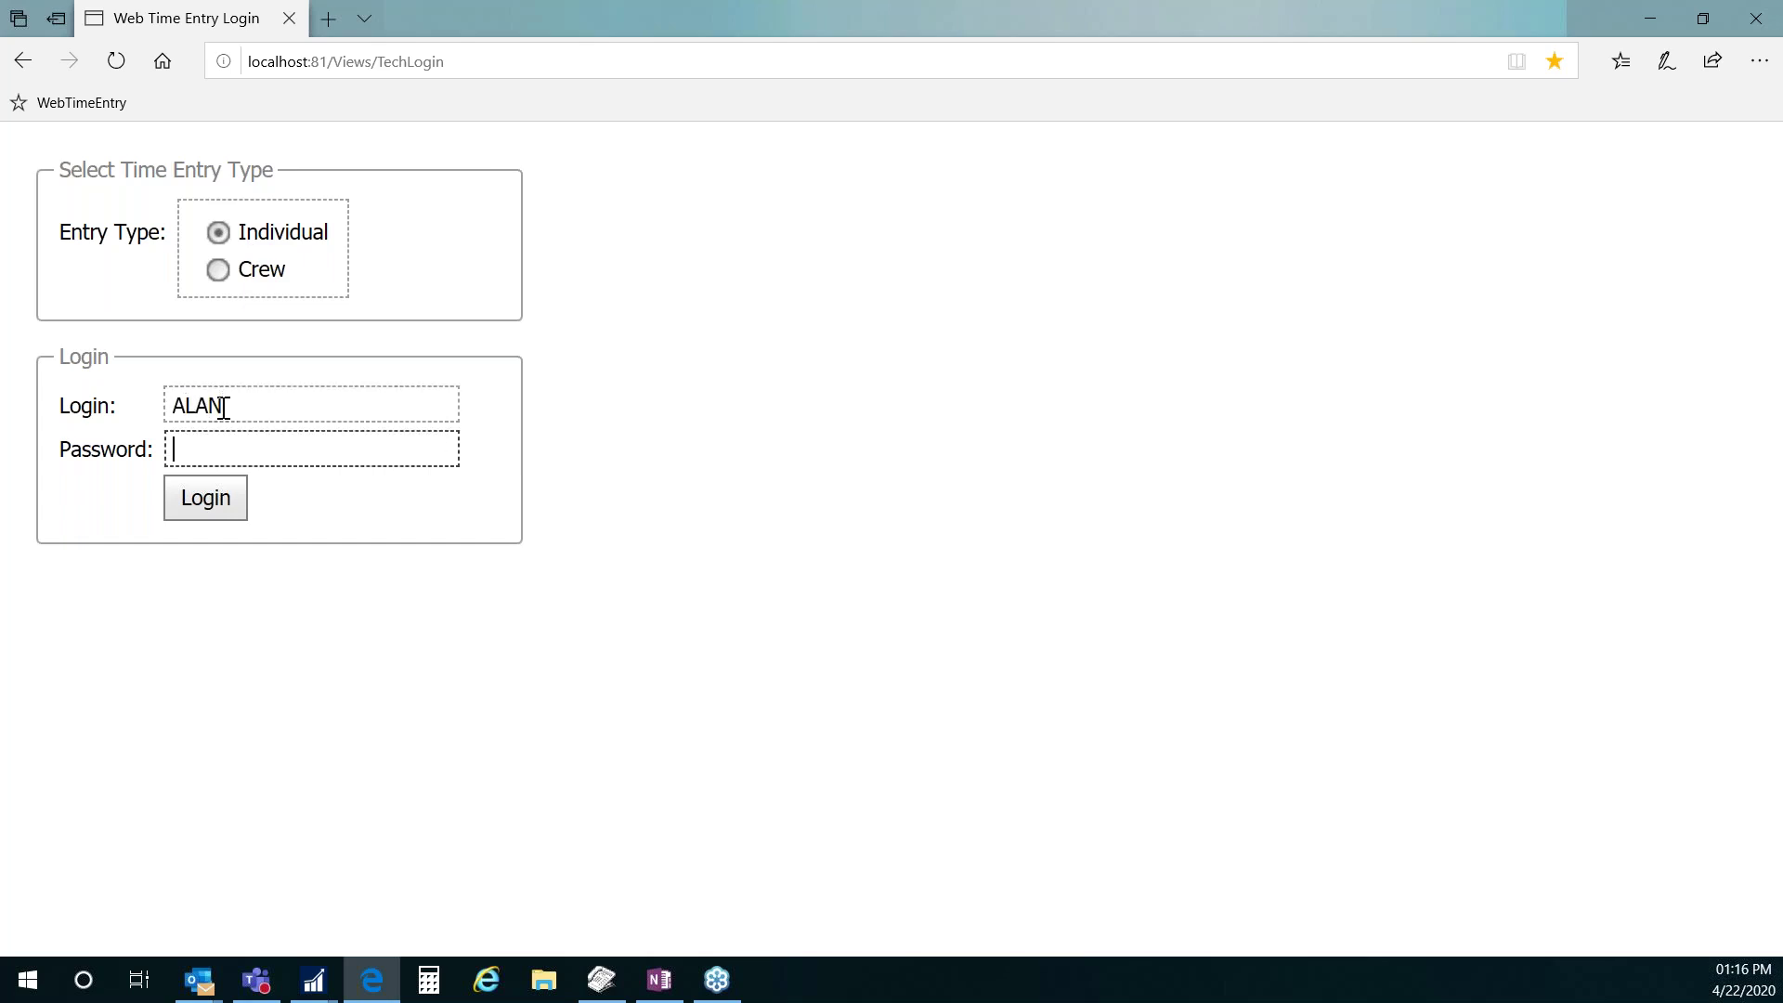
type("******")
left_click(198, 509)
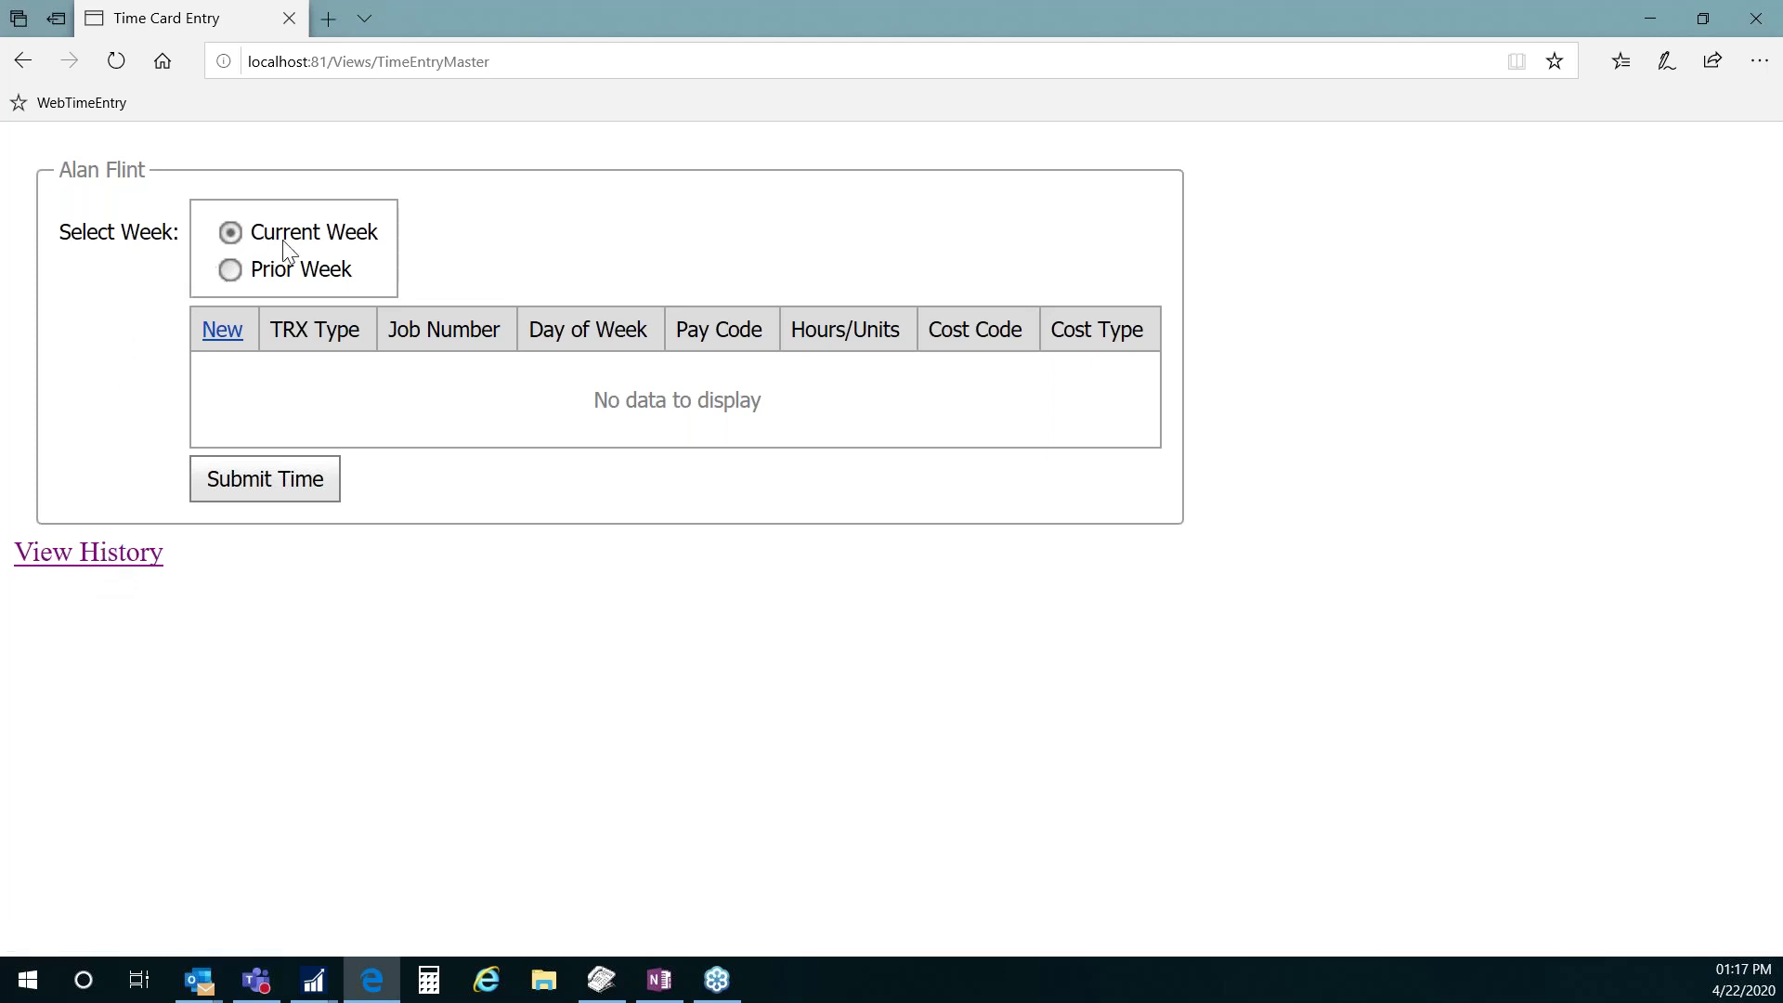
- Start a new current-week time entry with TRX type JOB COST and weekday WEDNESDAY
left_click(221, 334)
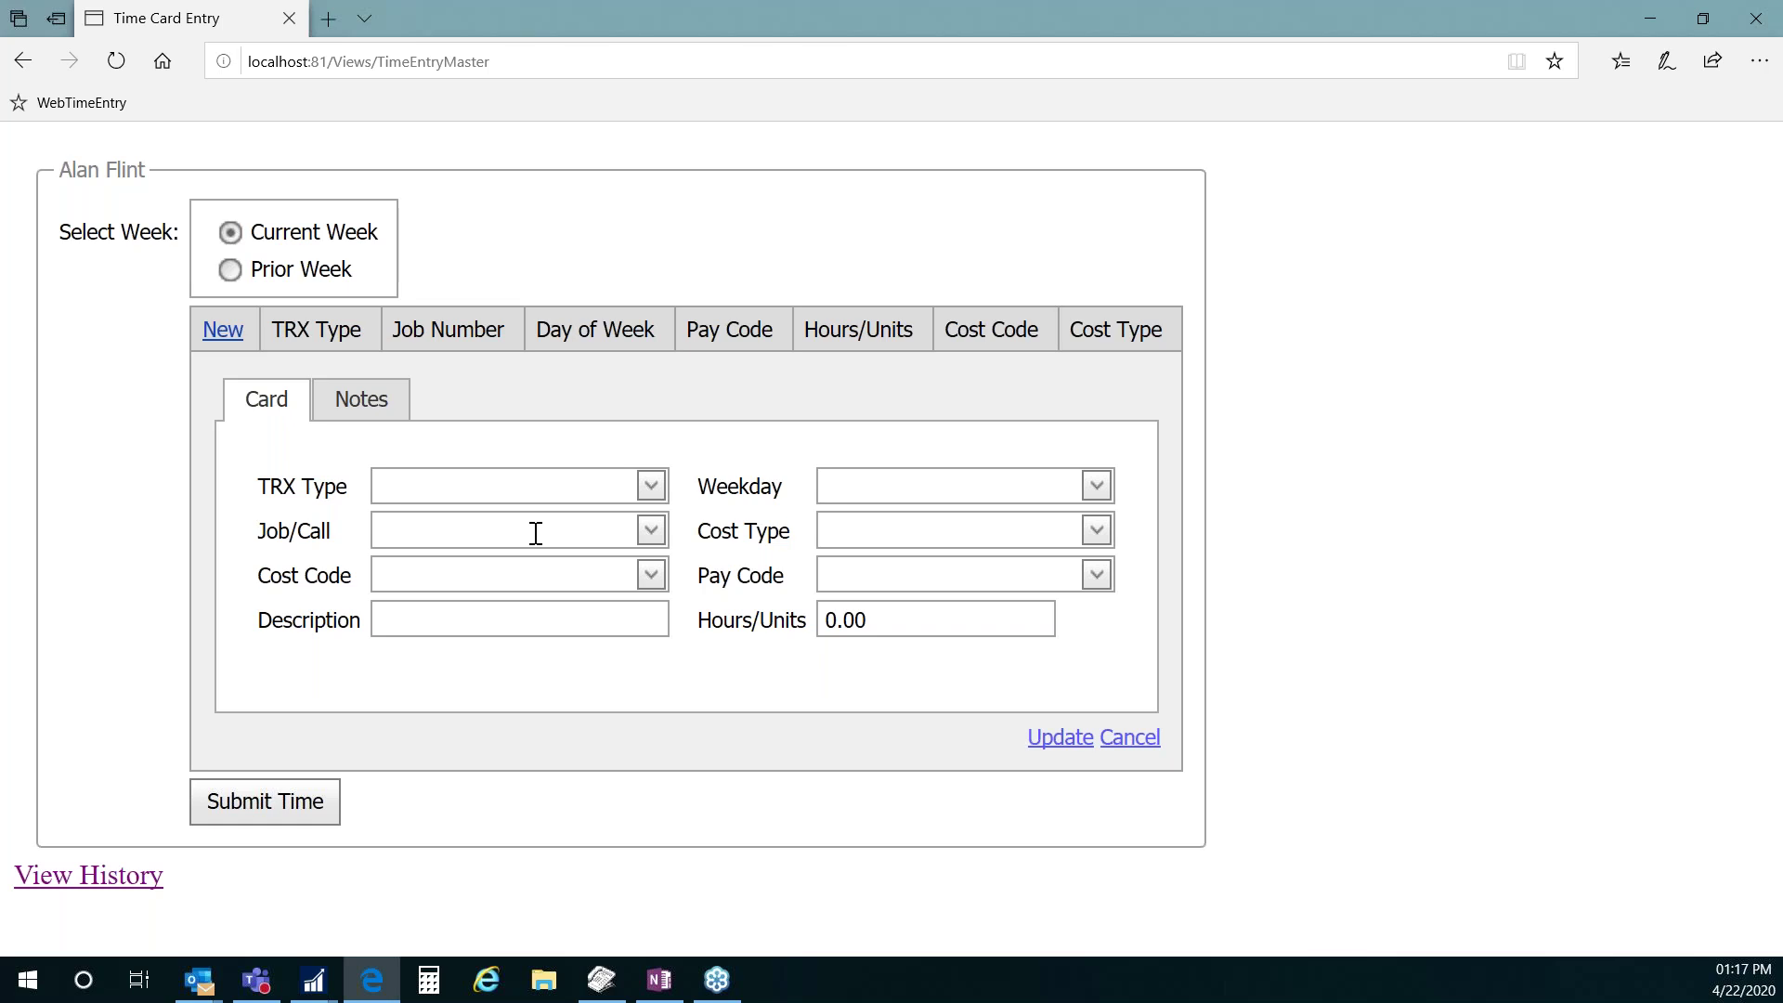
left_click(652, 487)
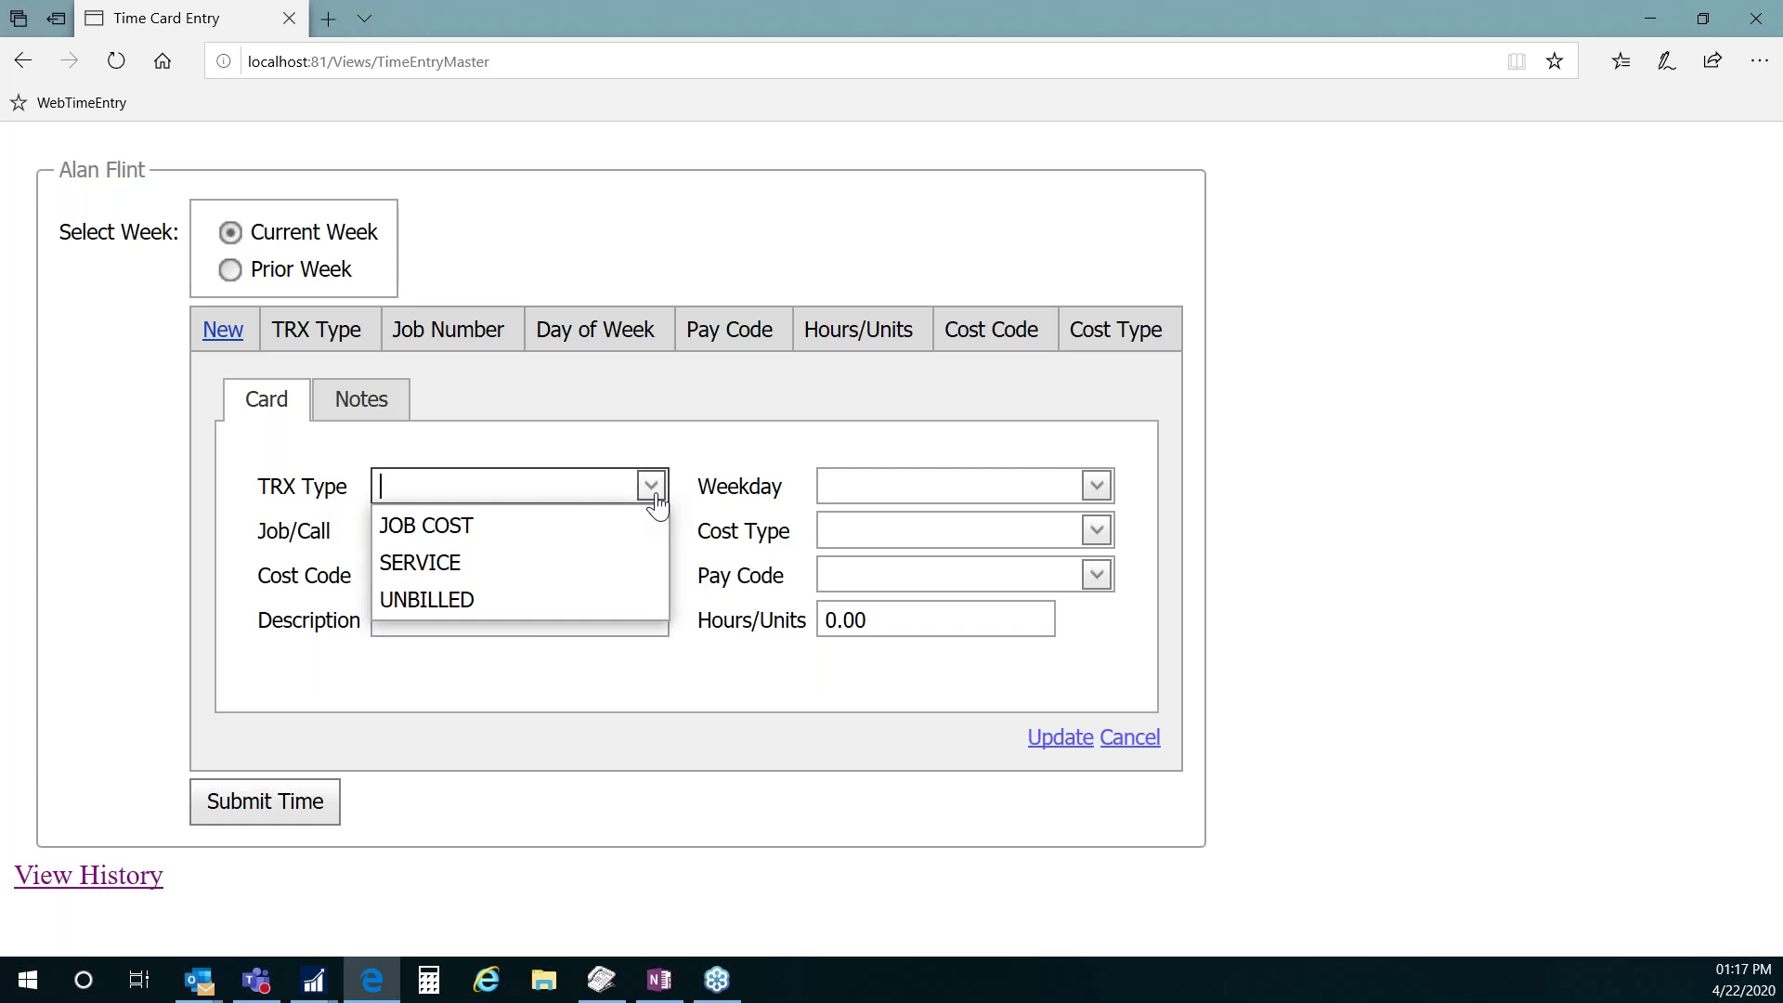
left_click(609, 516)
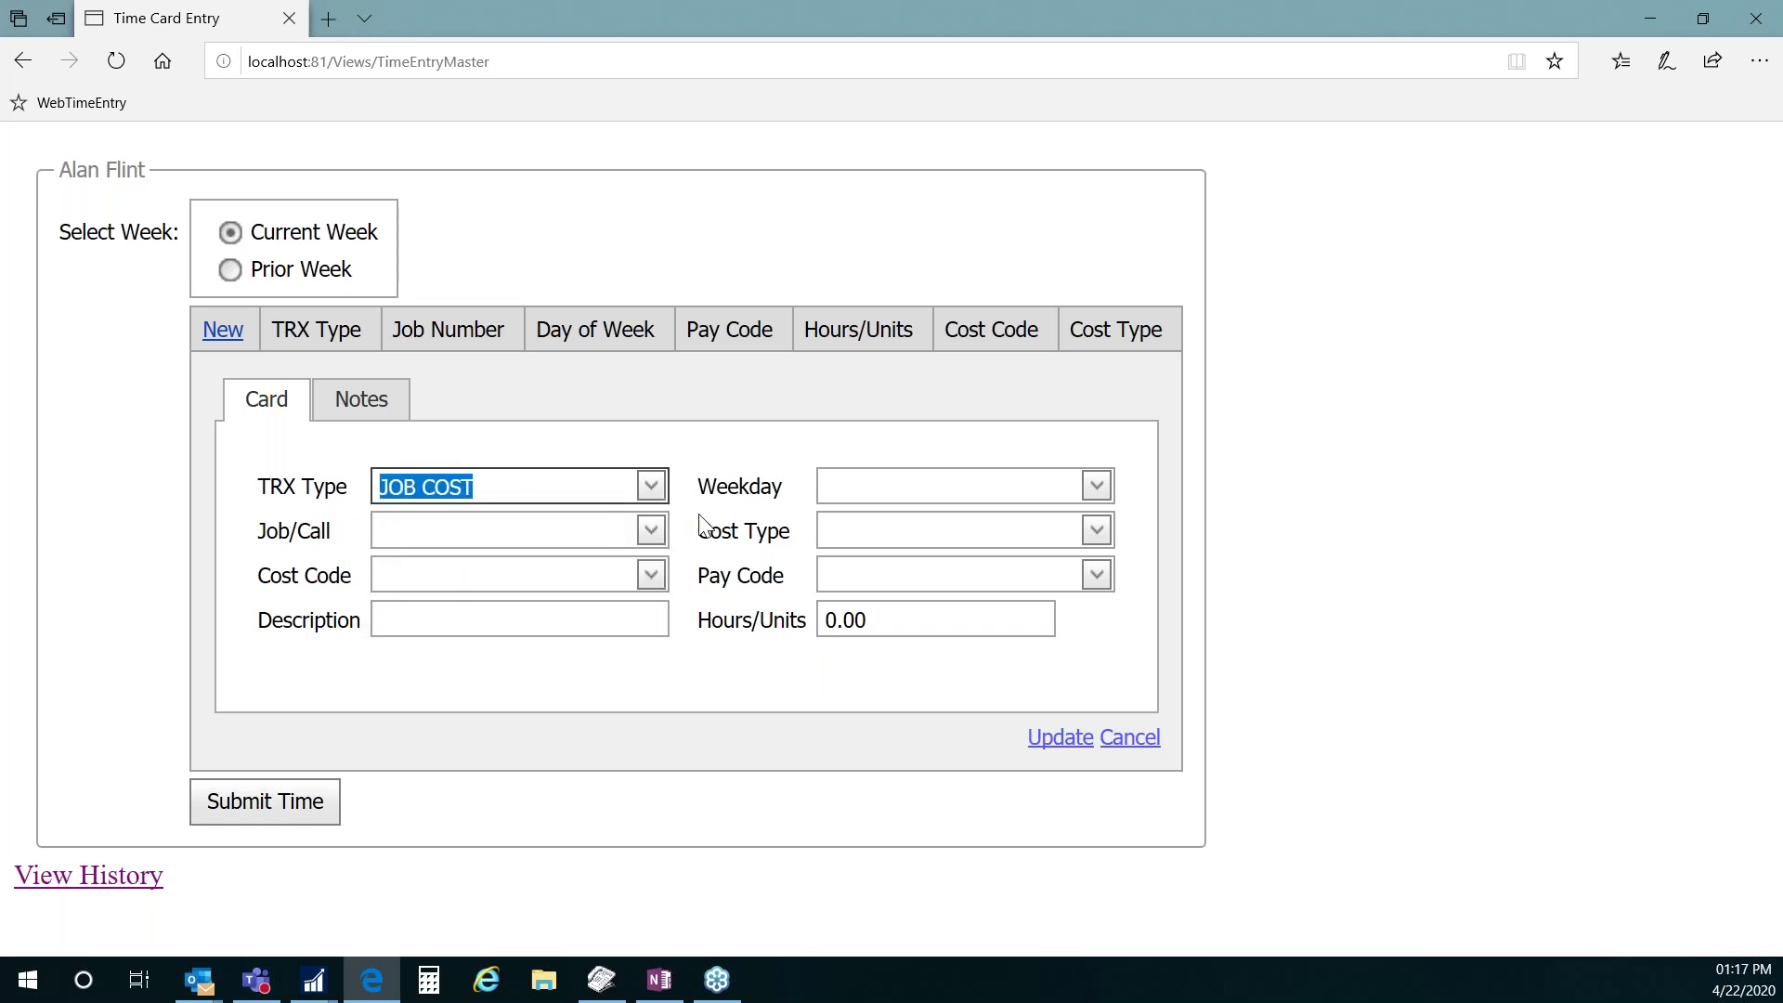
left_click(1096, 486)
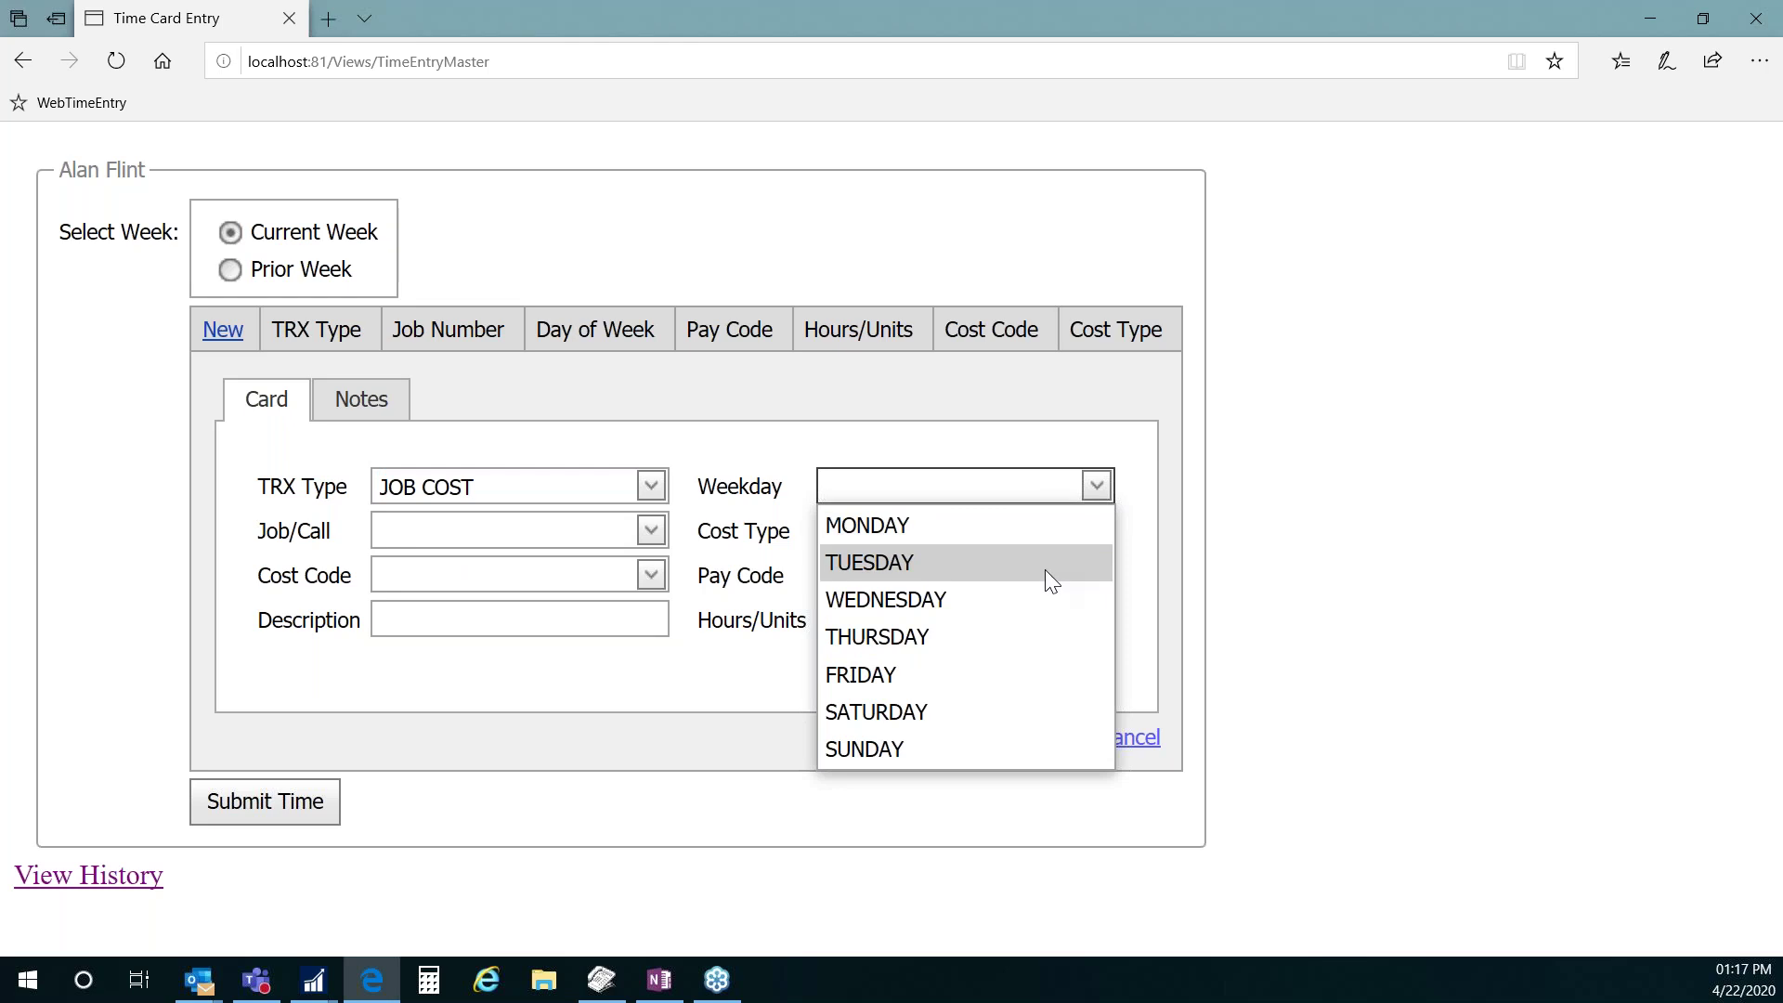
left_click(1024, 601)
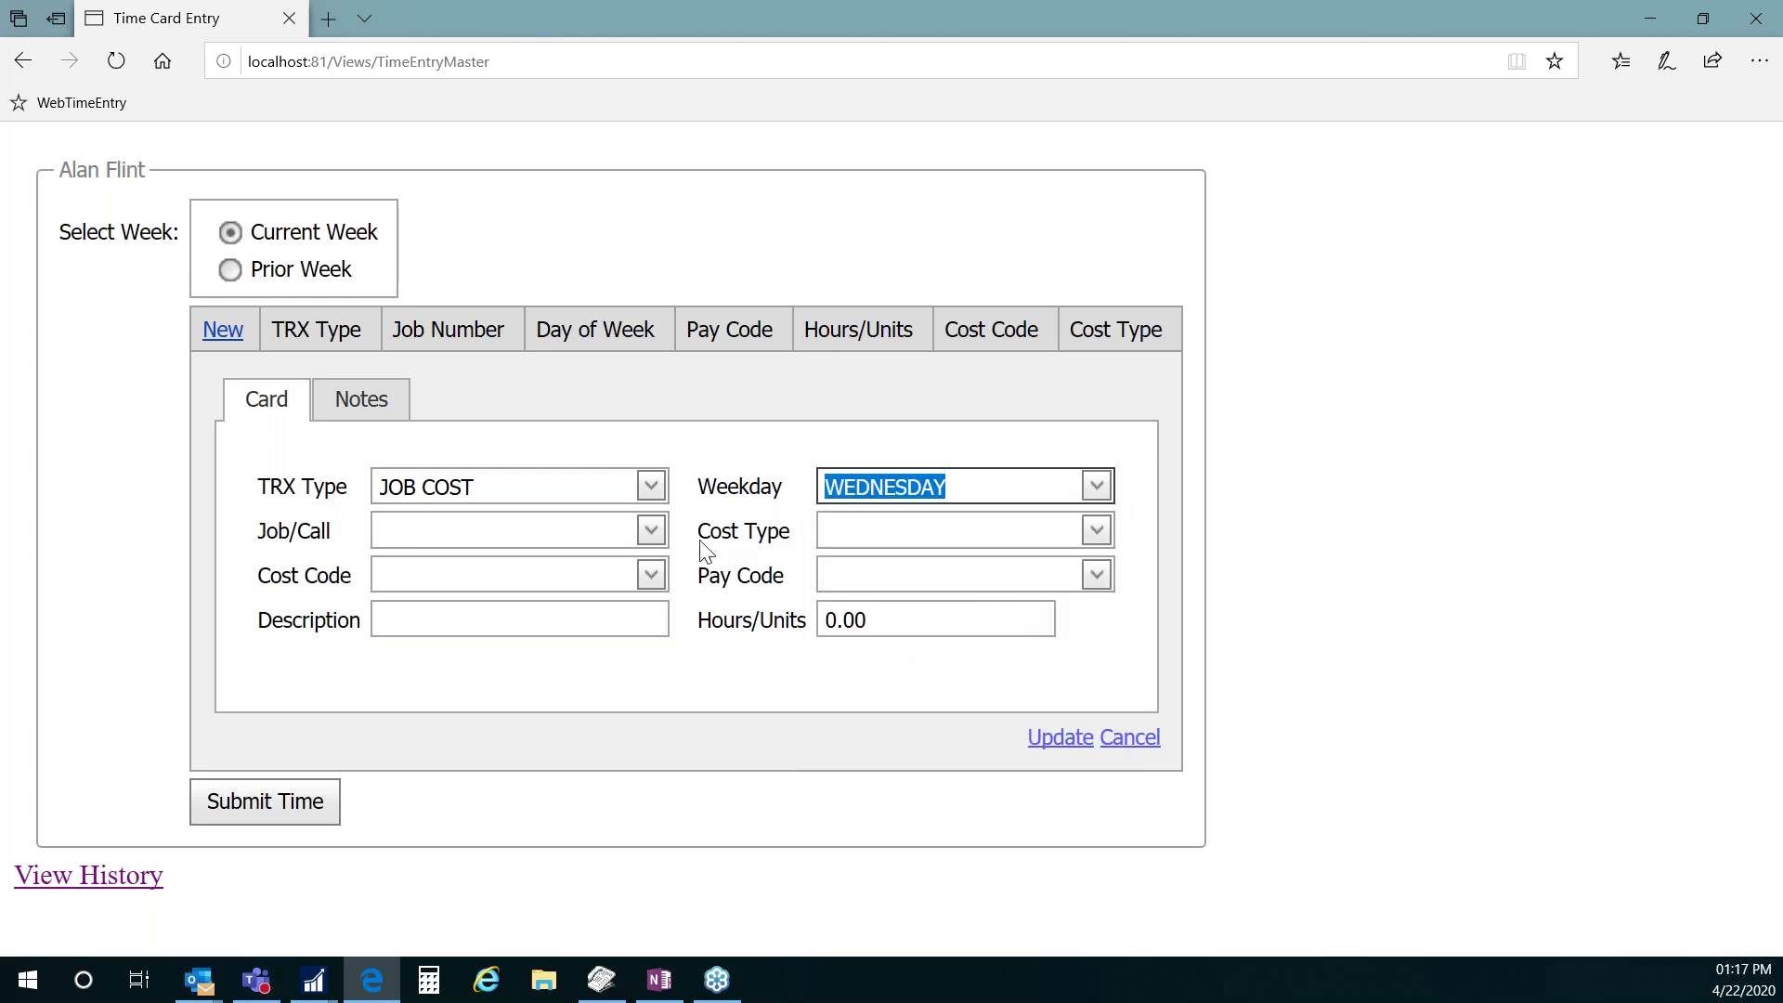
left_click(650, 530)
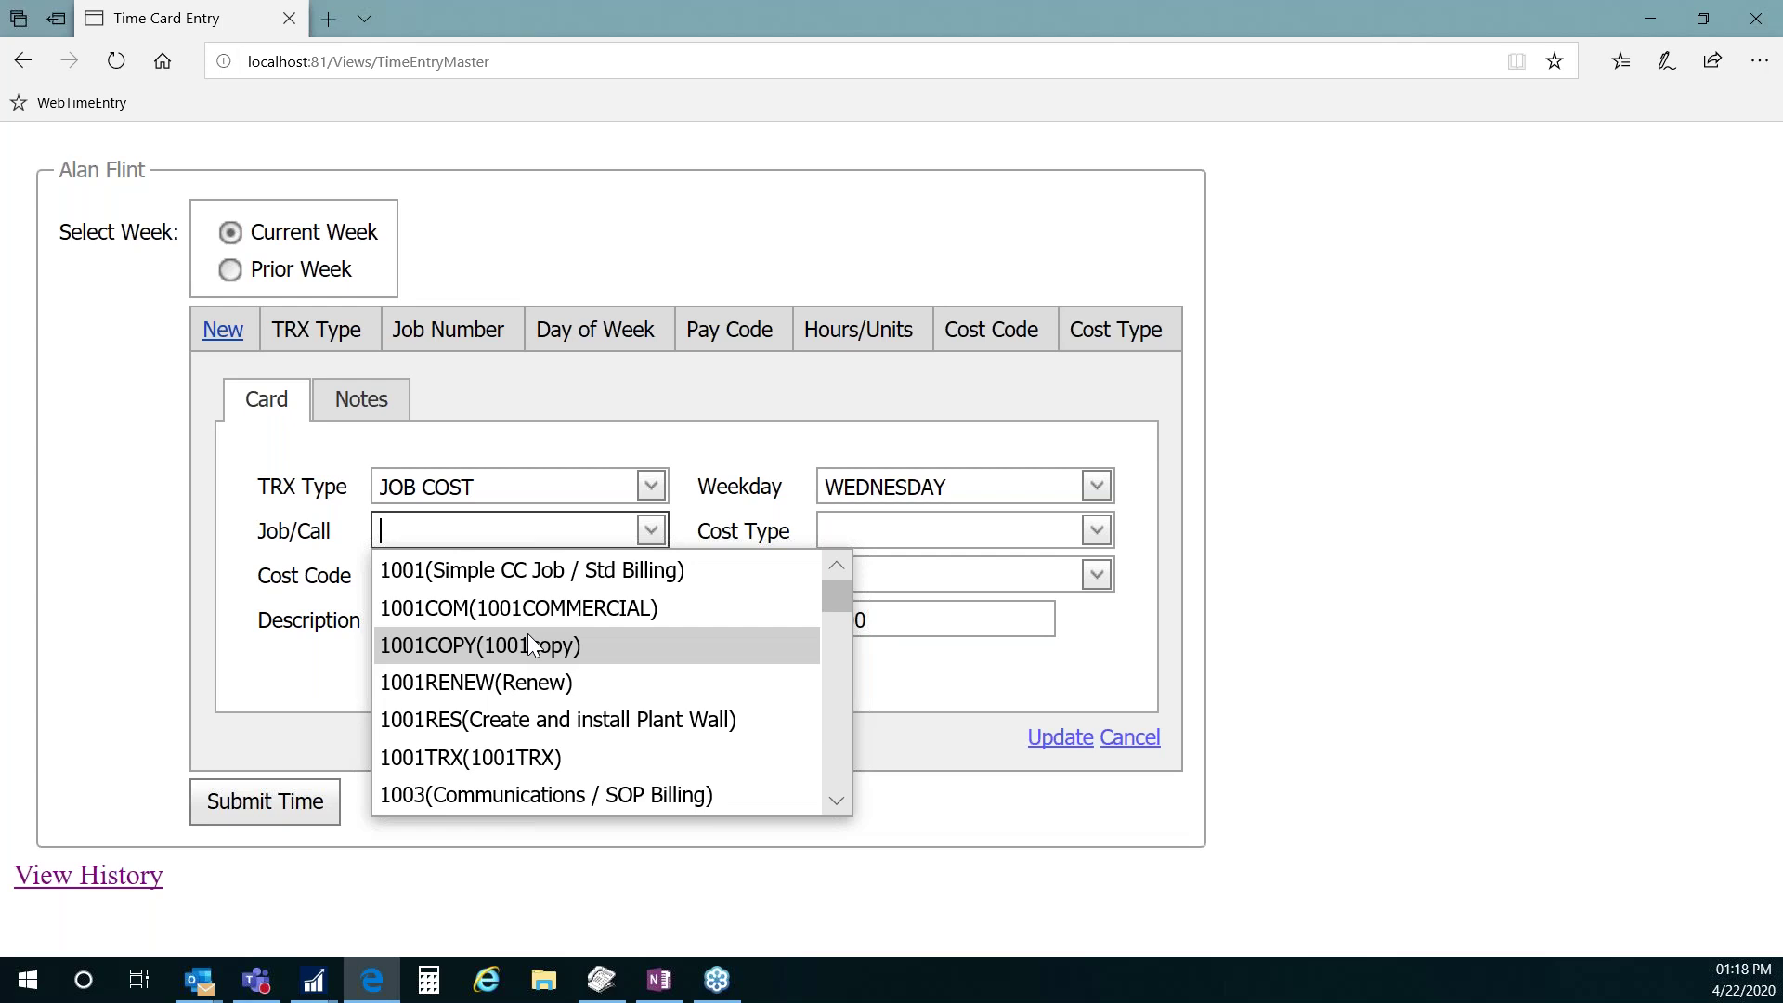
left_click(552, 565)
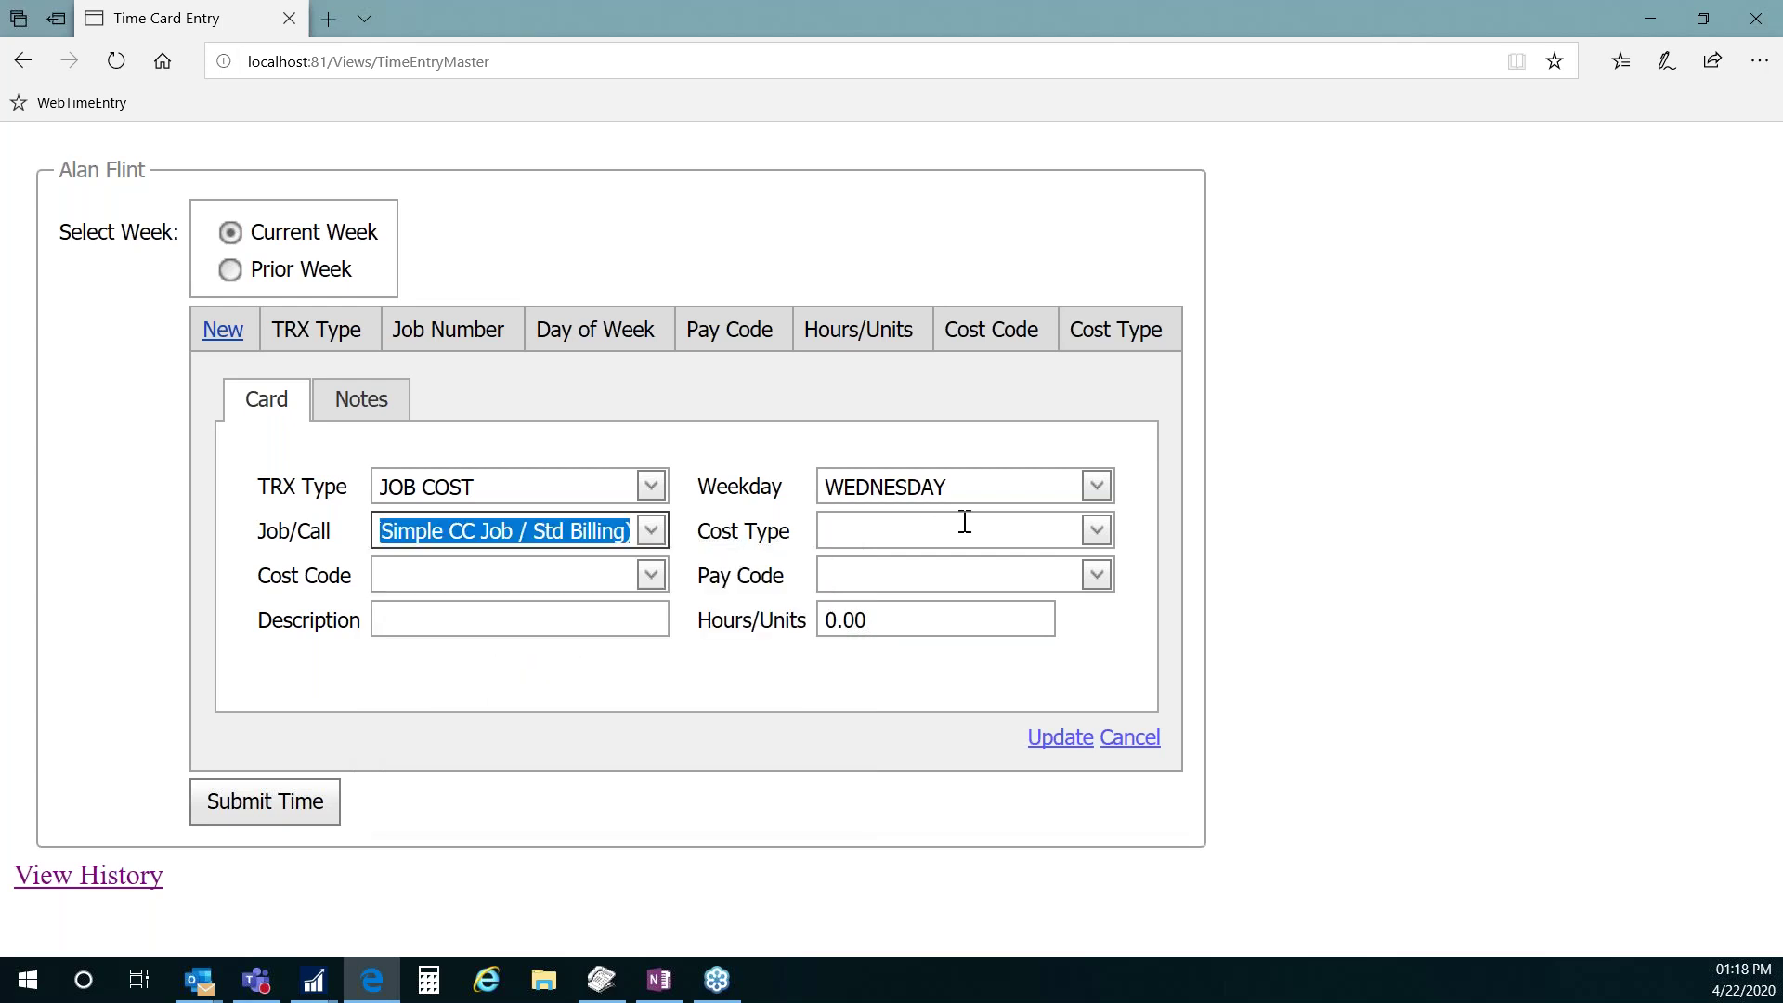
left_click(1100, 543)
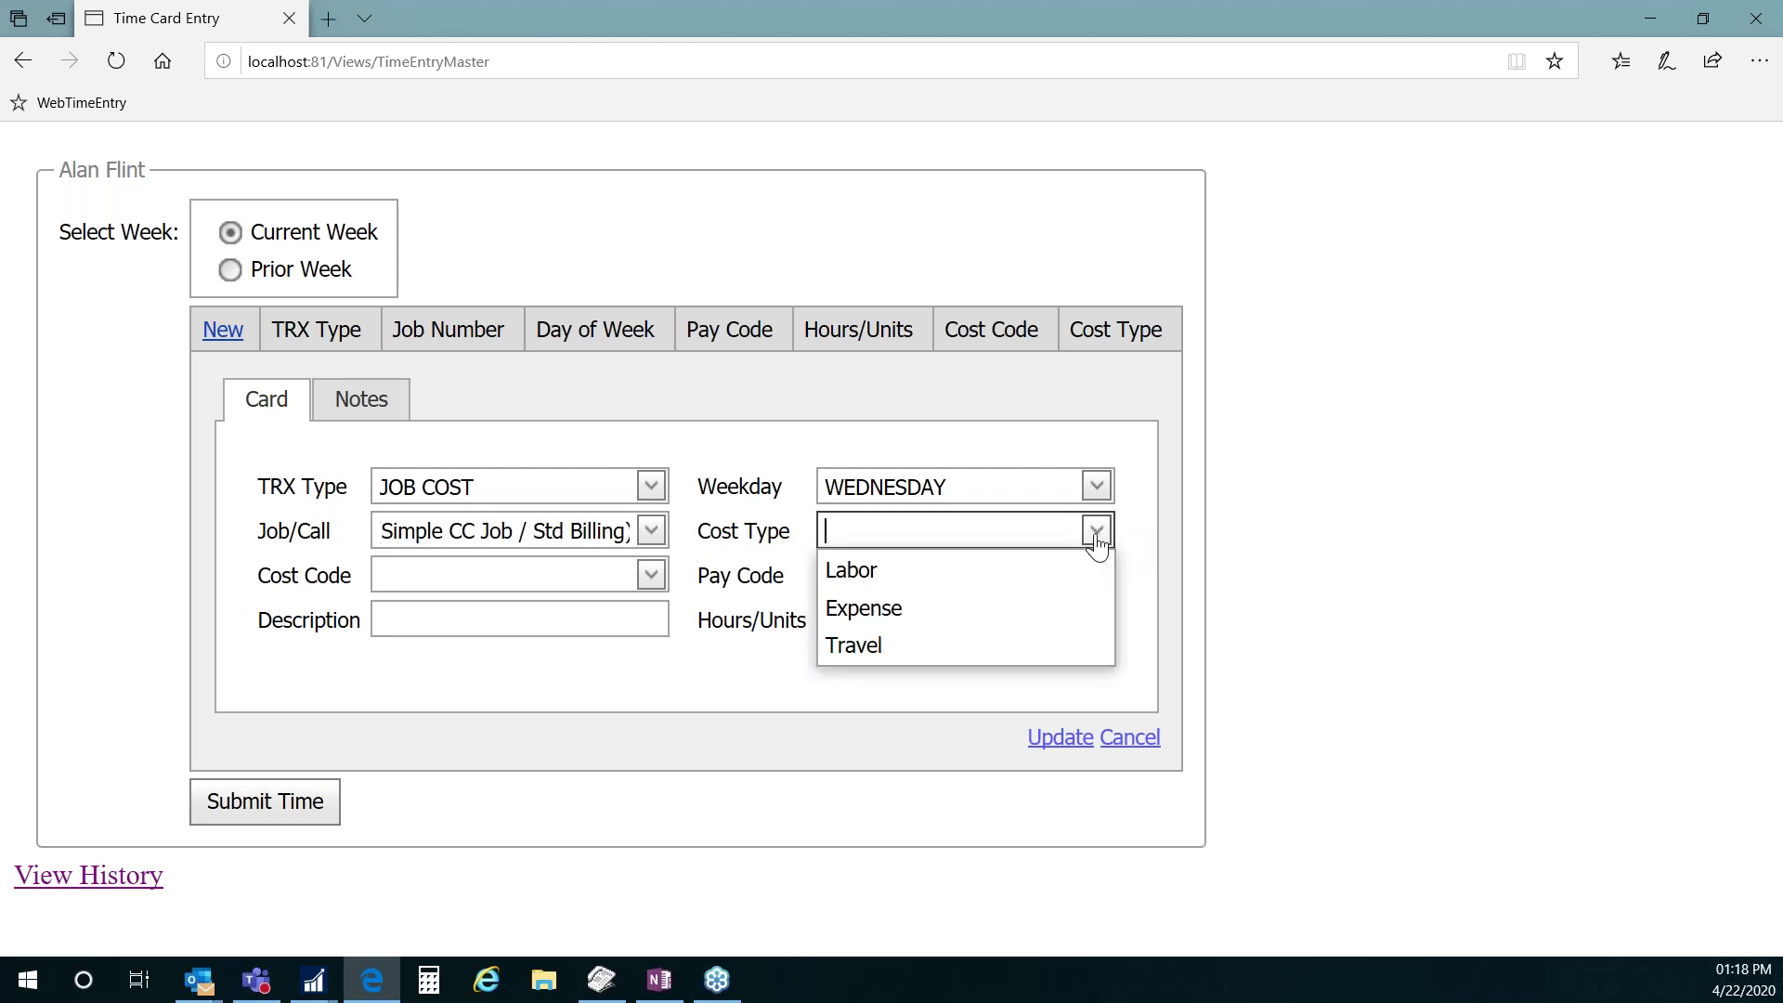
left_click(1005, 571)
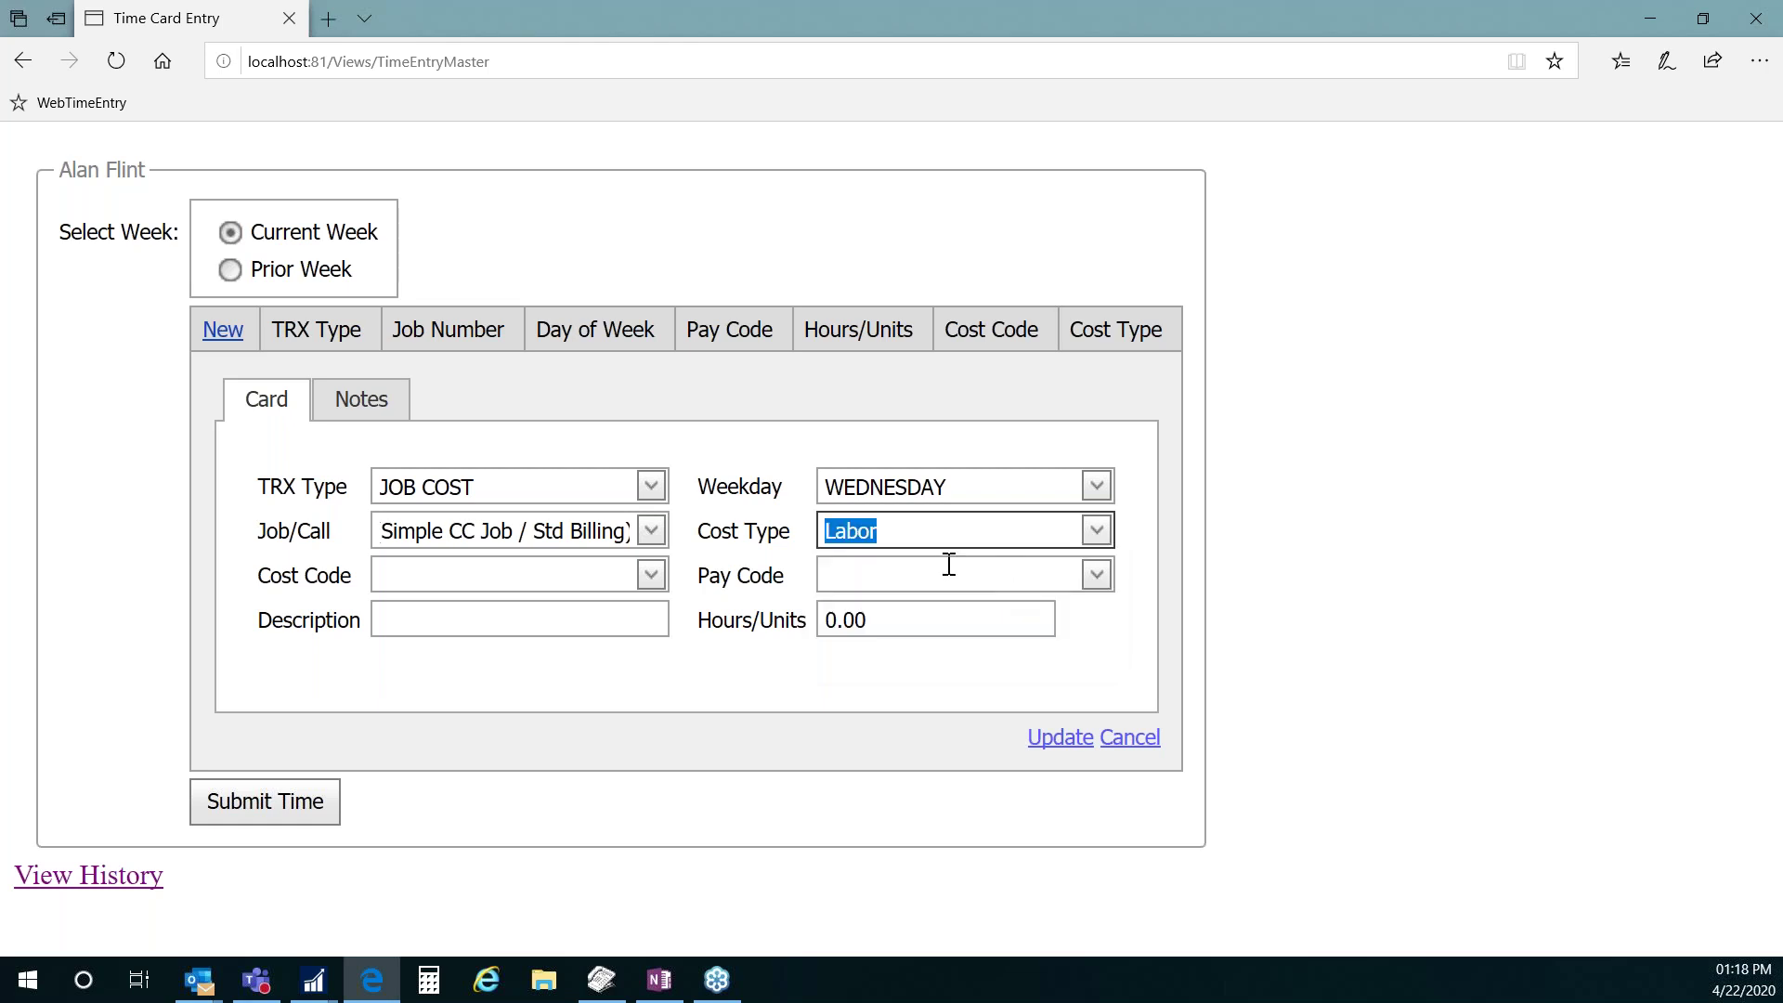
left_click(651, 574)
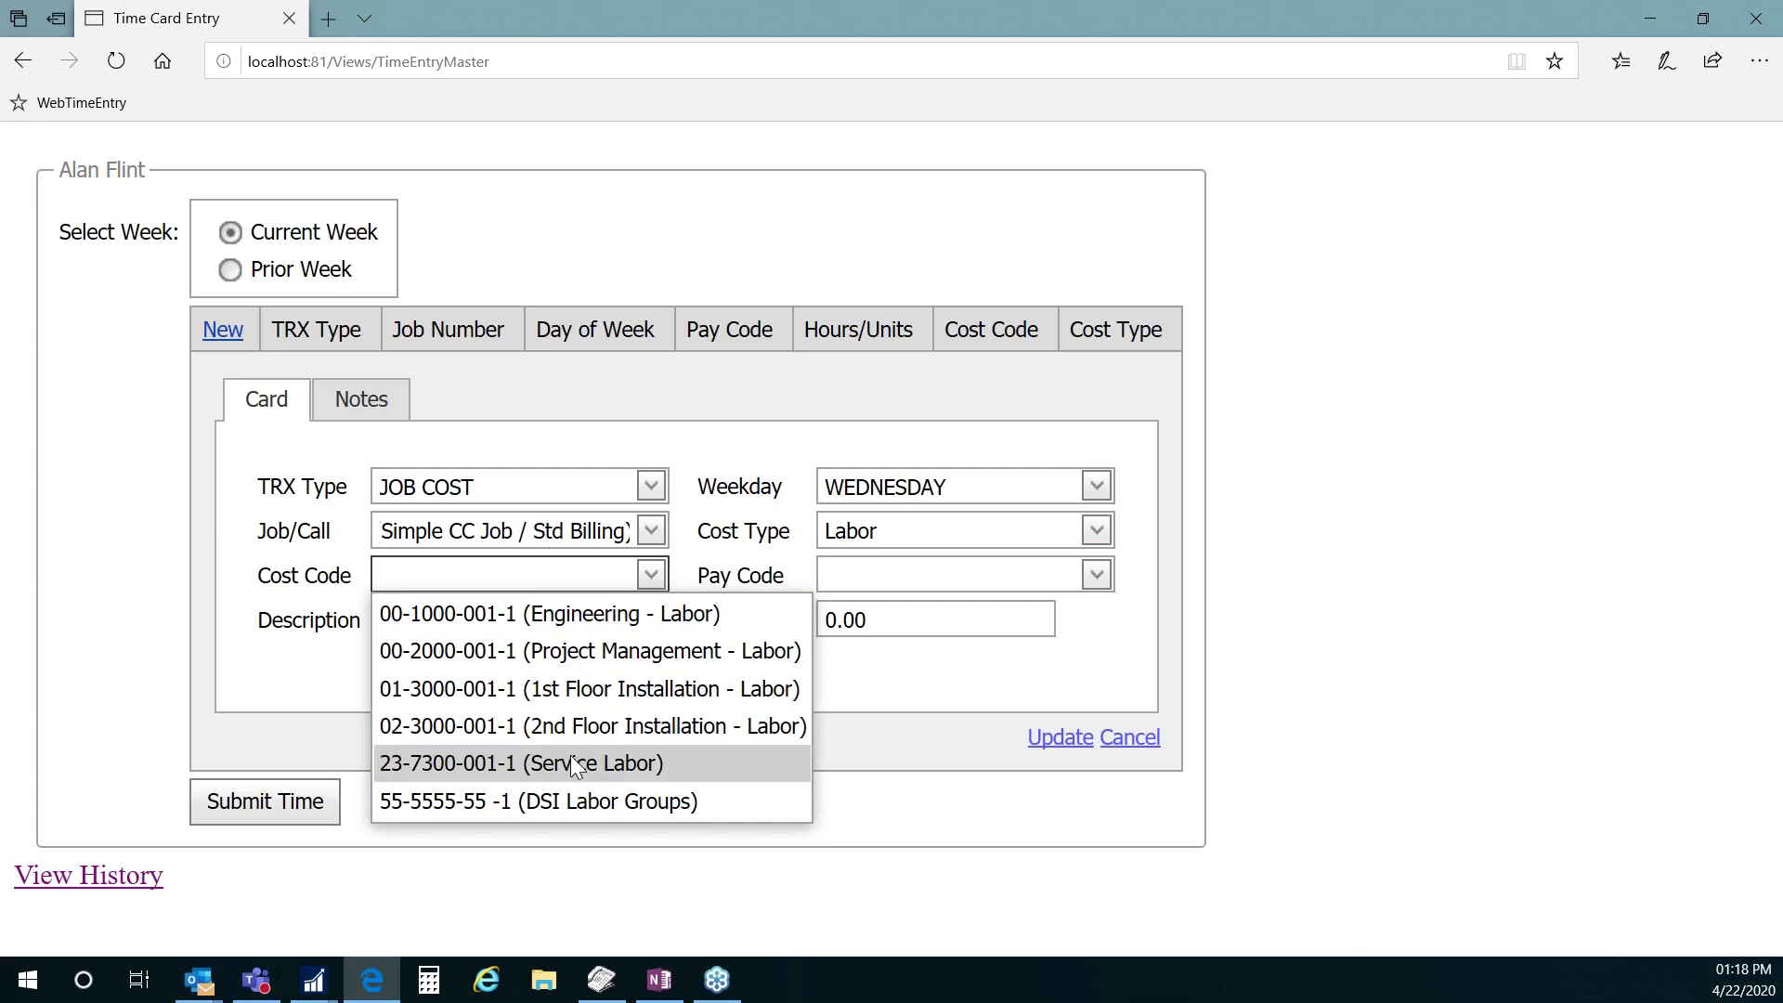
left_click(577, 613)
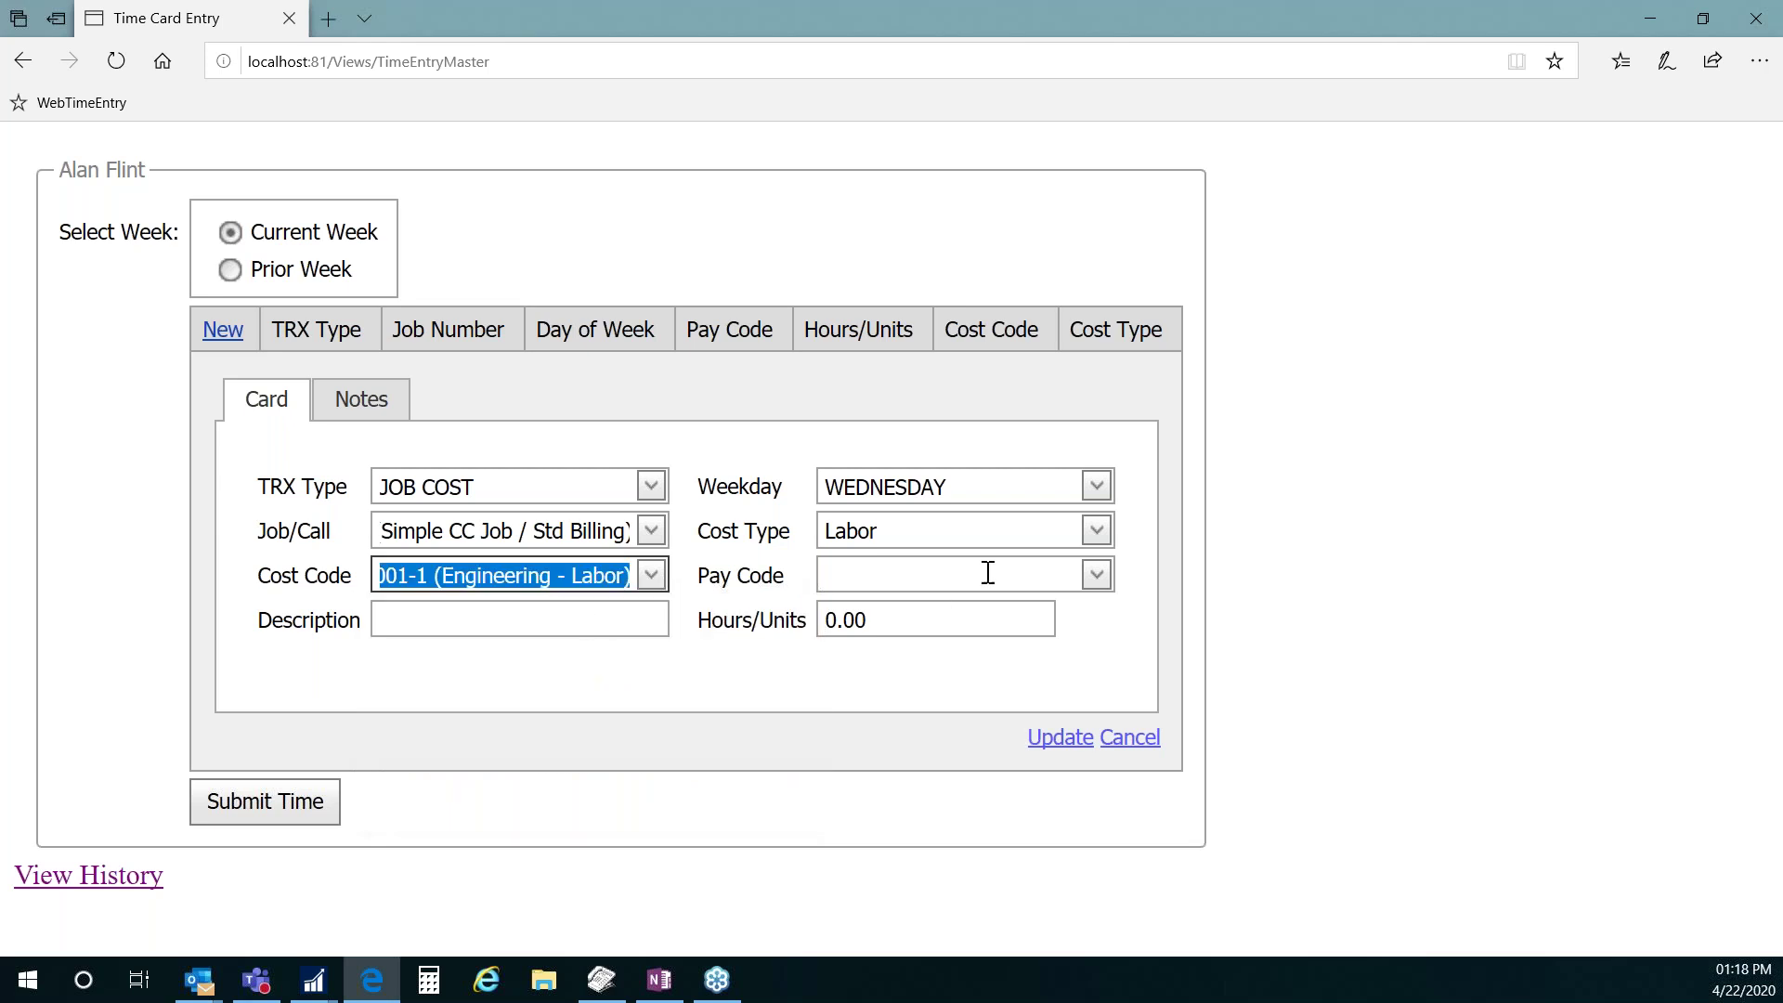
- Complete the entry with 1000 Hourly Pay Code, the description "time track description" and 4.00 hours, and save the line
left_click(1096, 575)
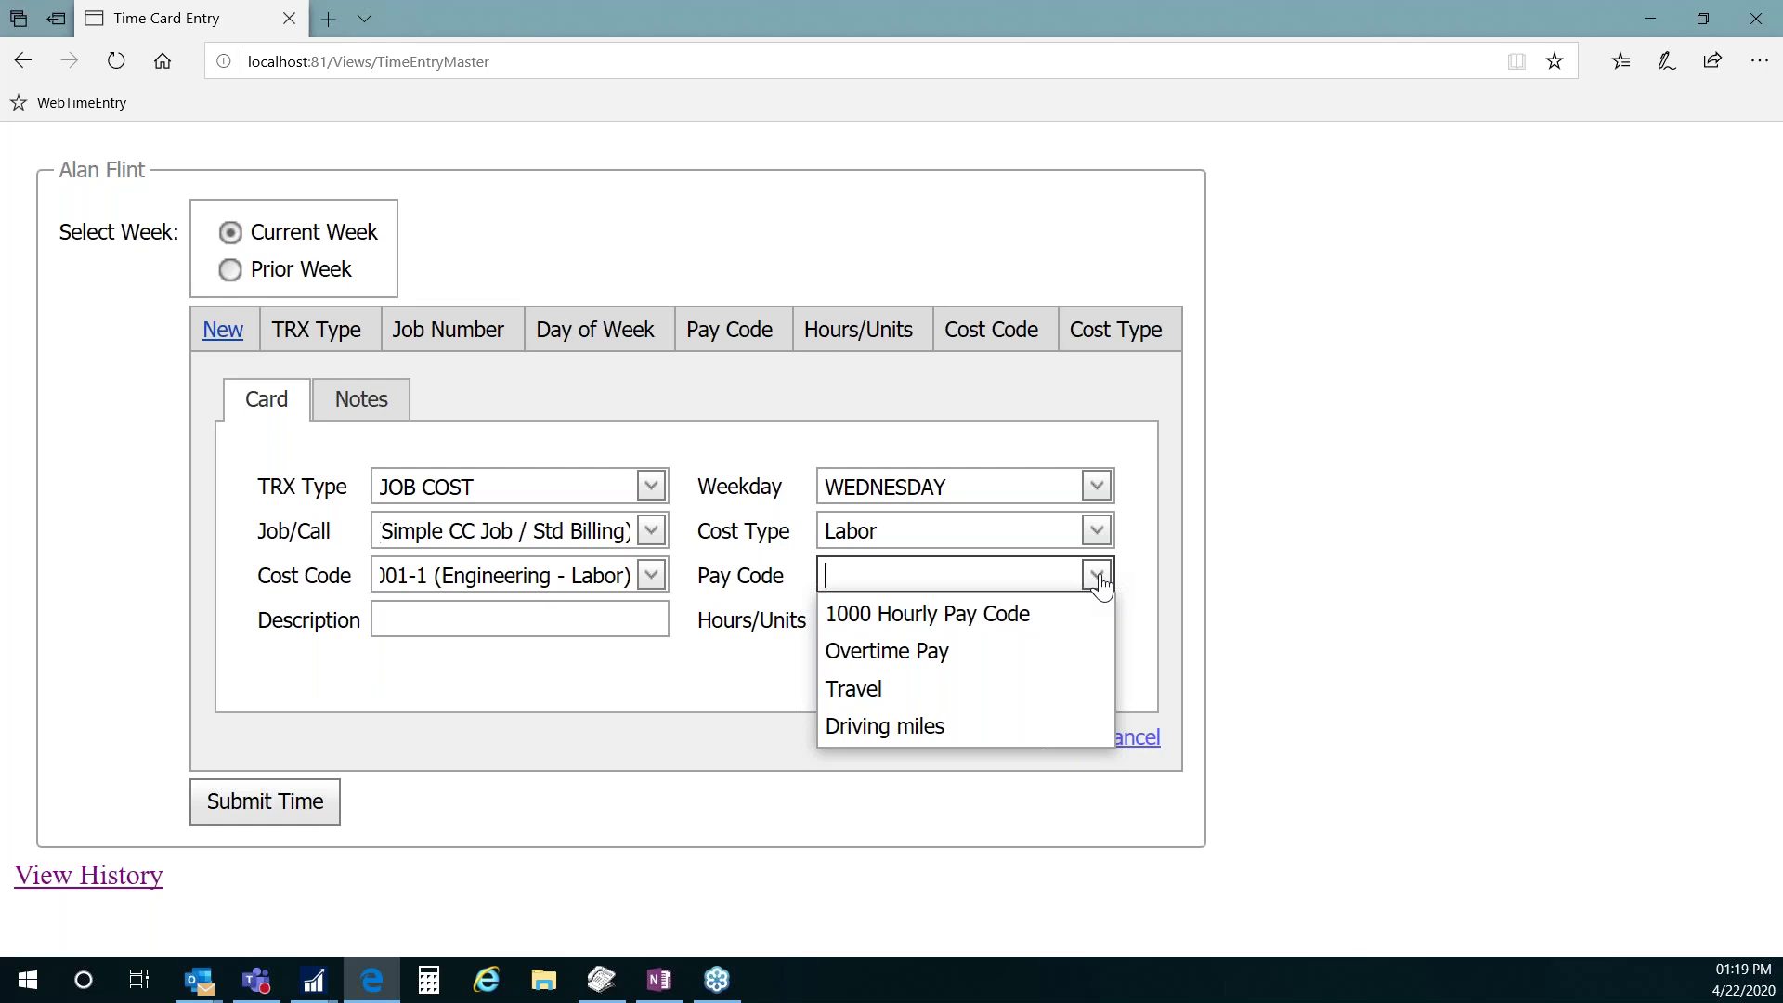
left_click(1020, 616)
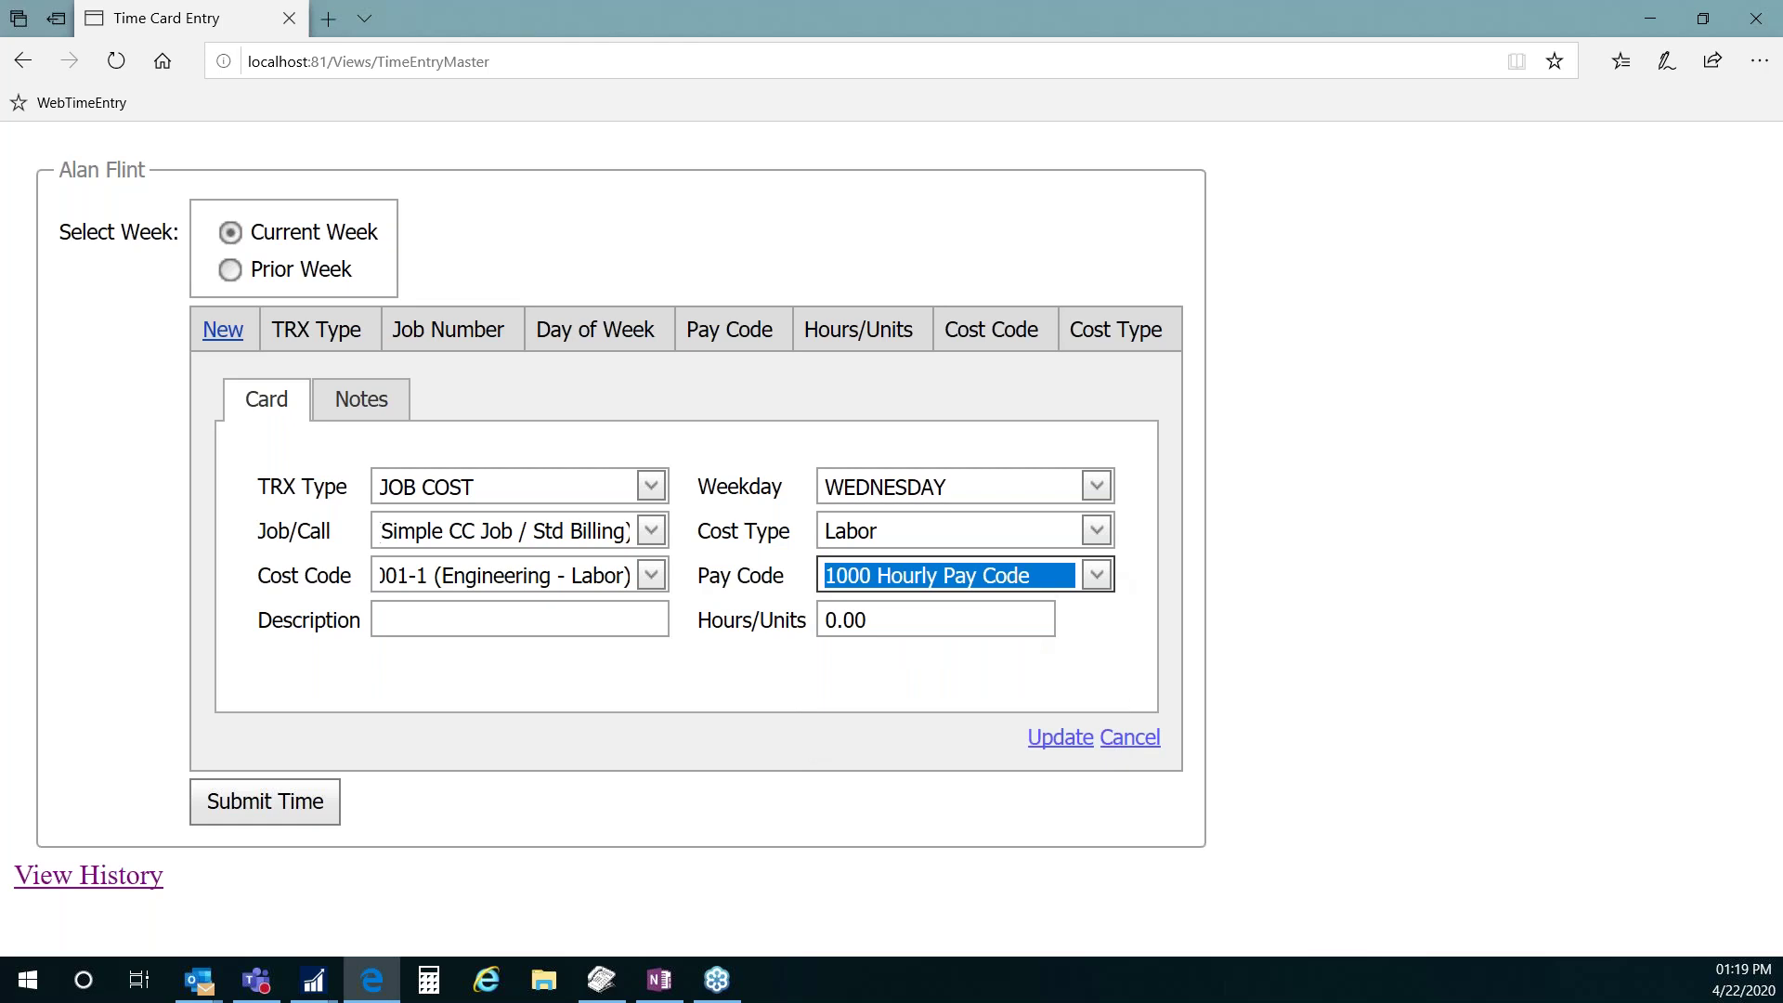
left_click(467, 617)
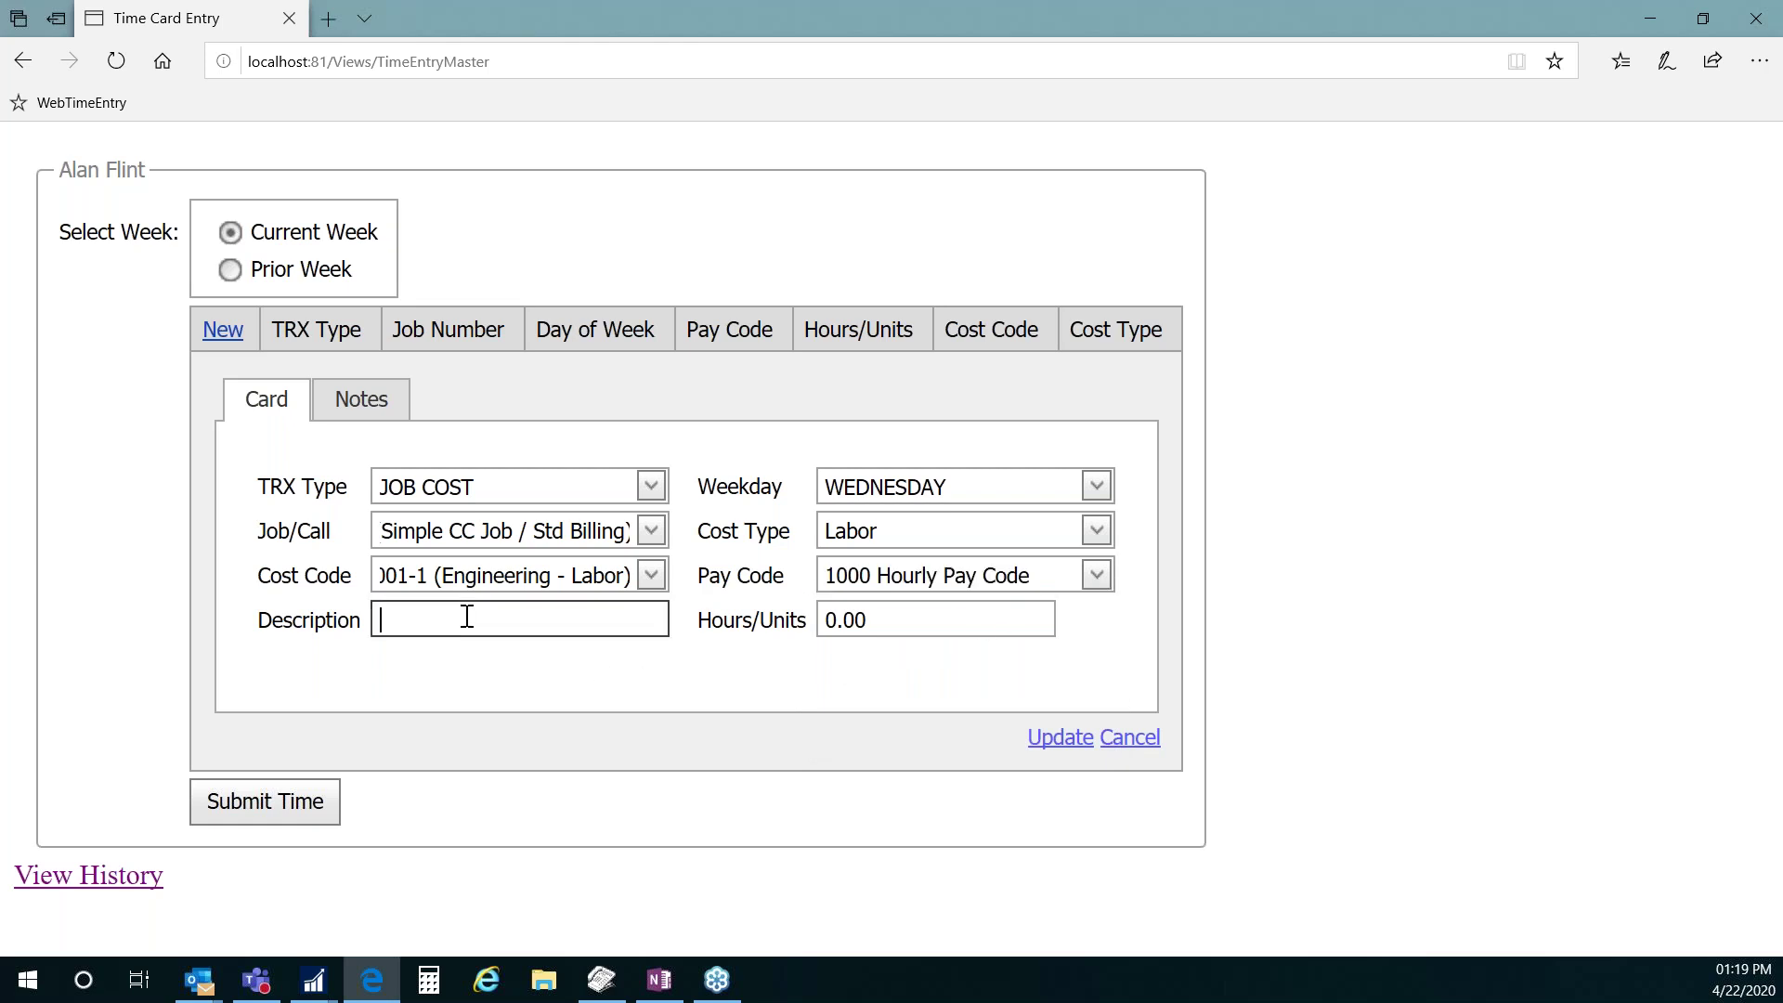
type("time track description")
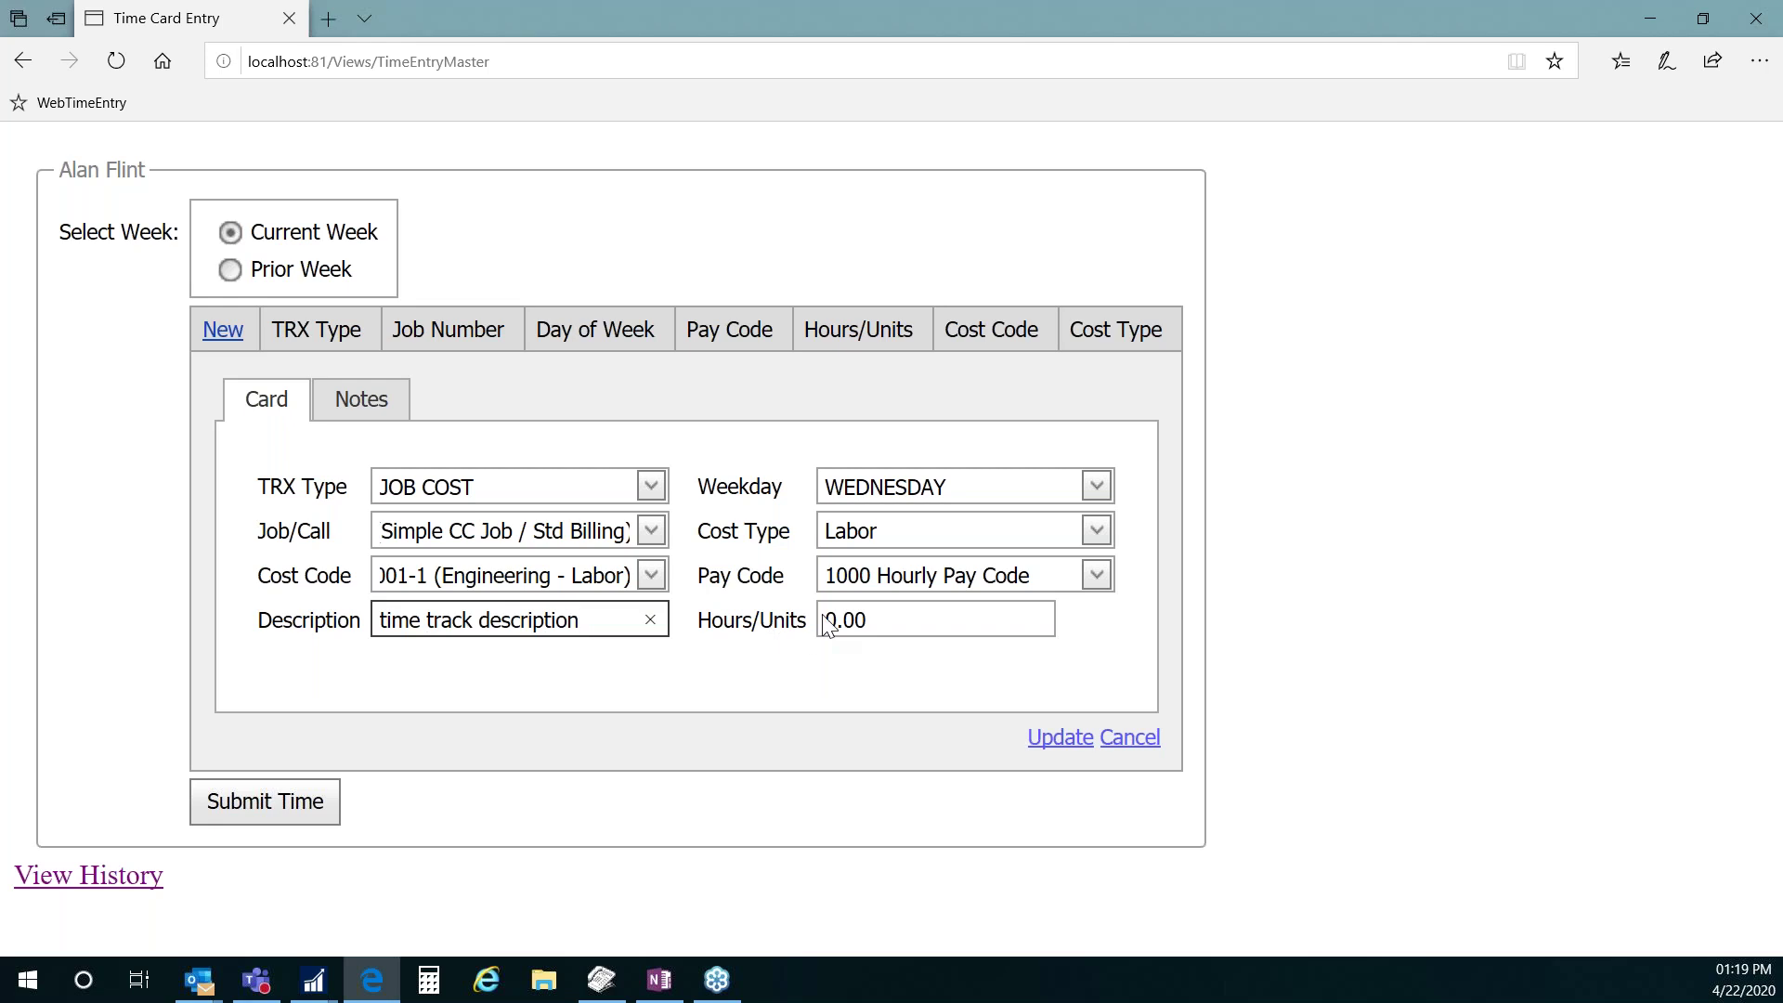
left_click_drag(896, 618, 823, 622)
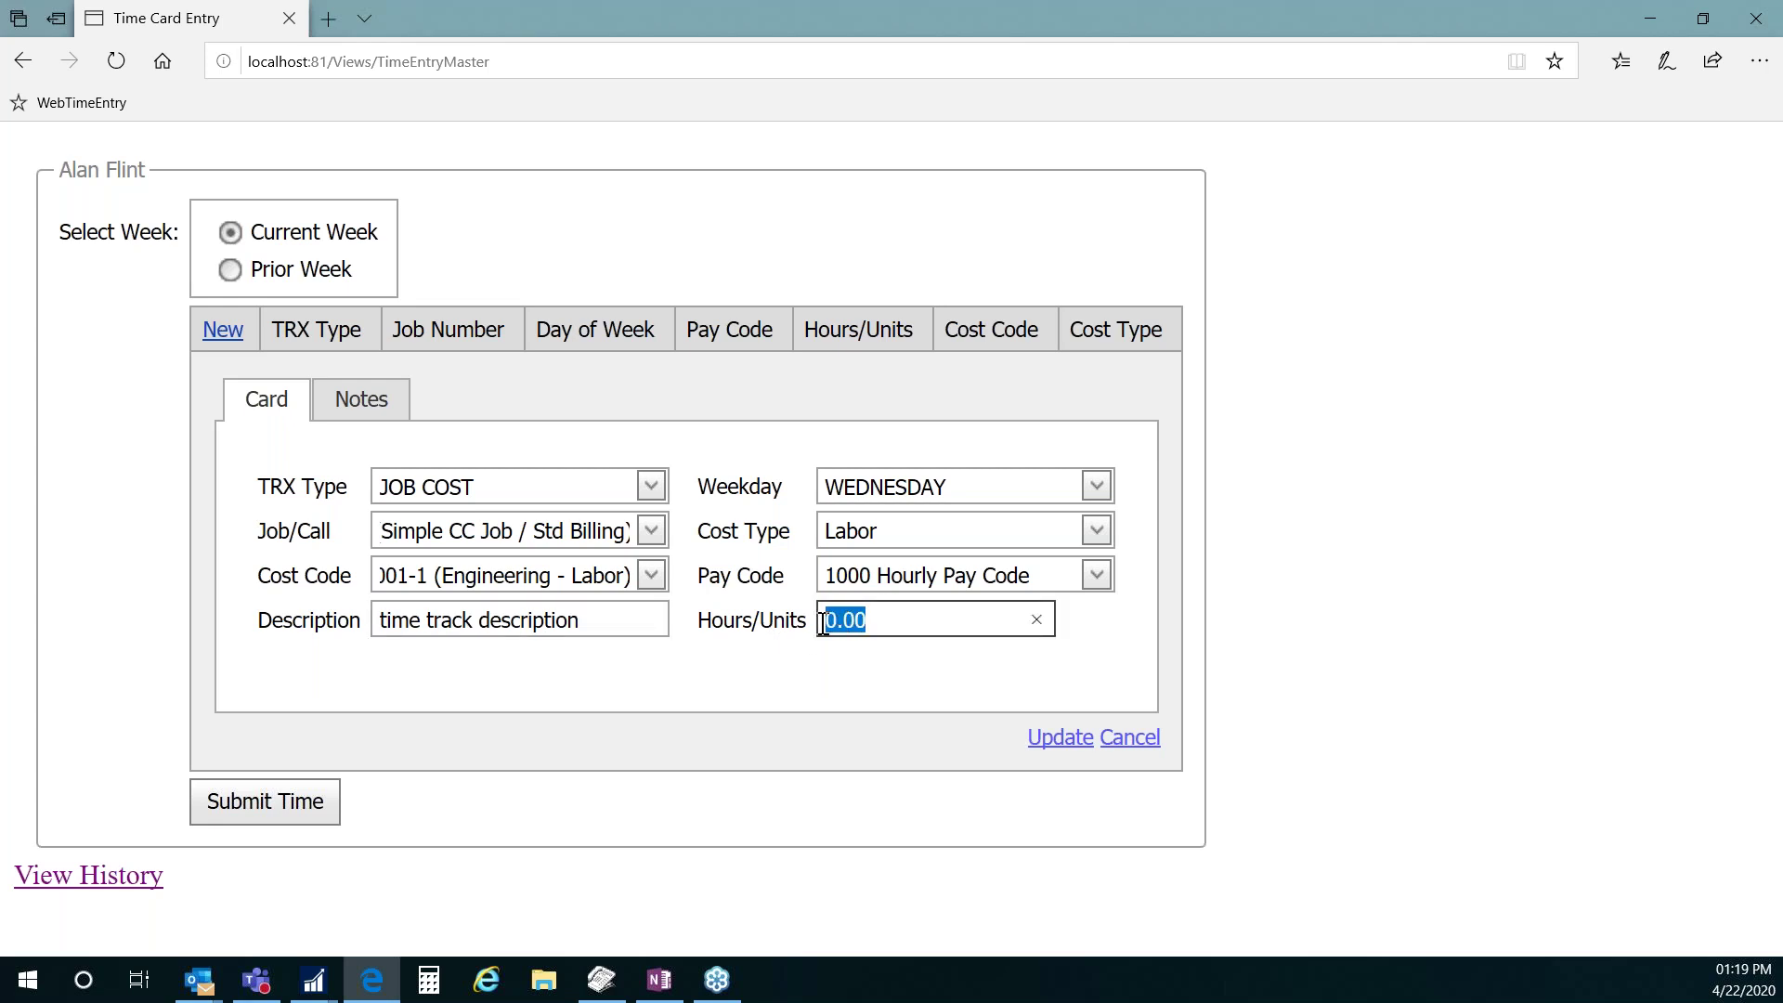
type("4.00")
key("Tab")
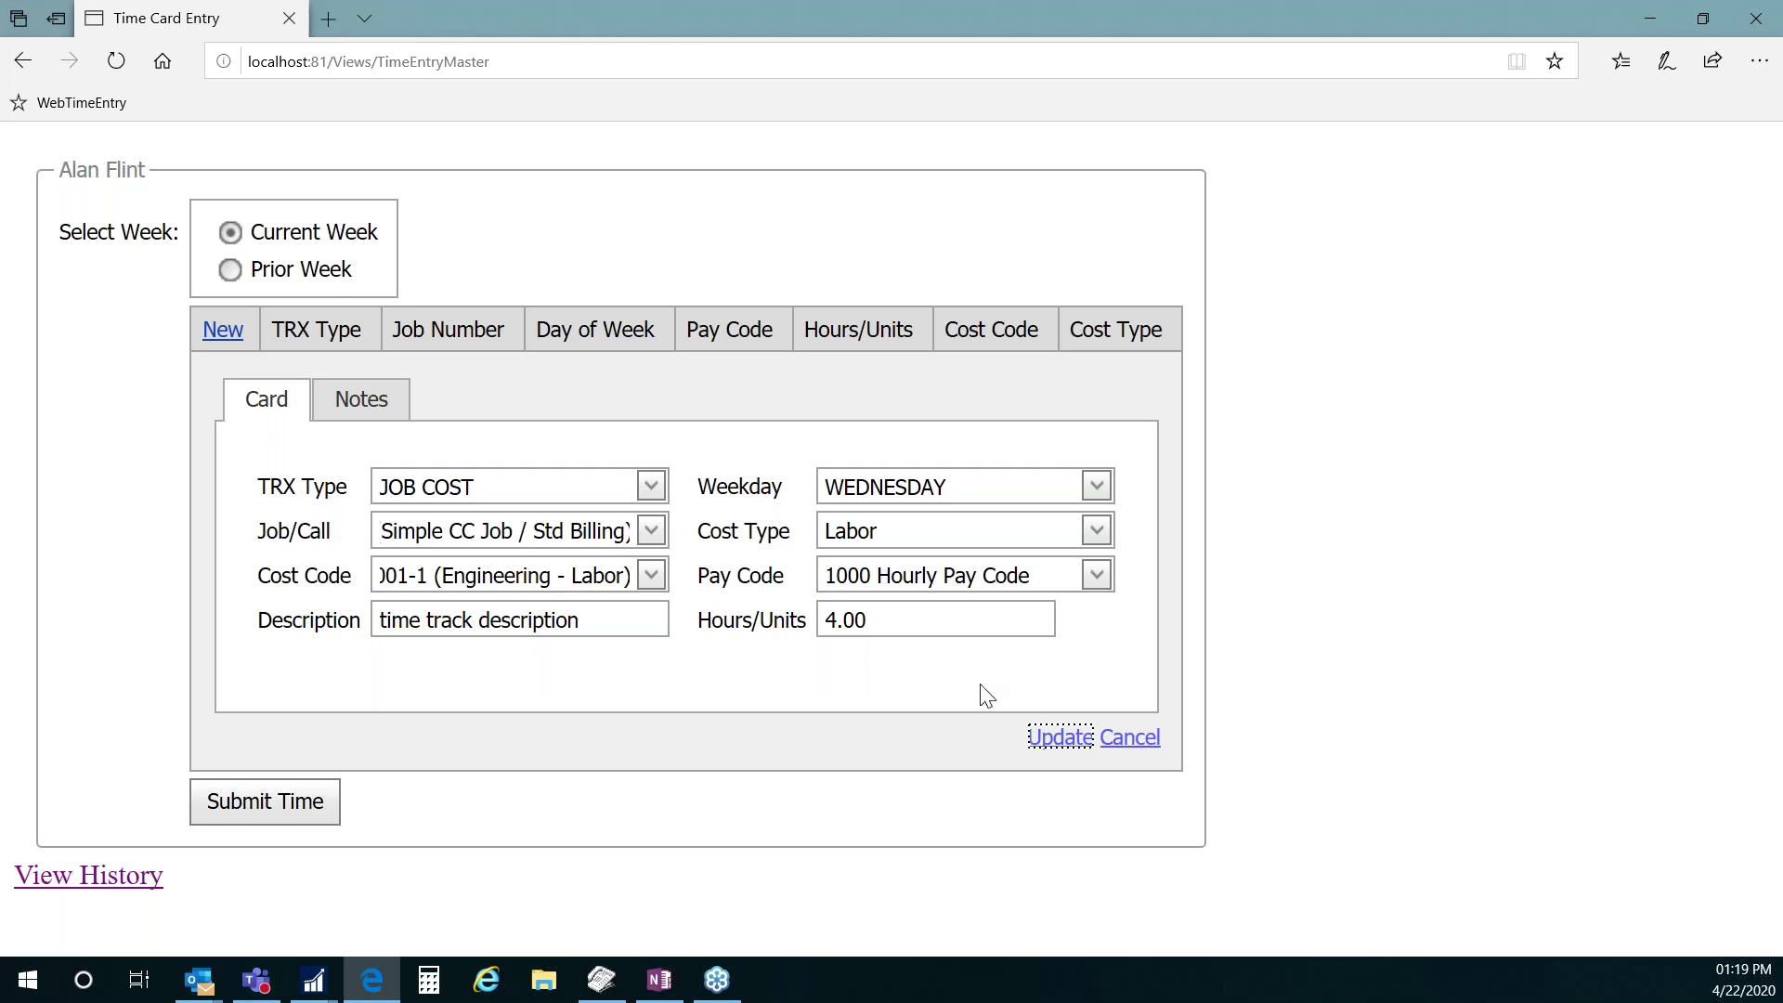
left_click(1047, 739)
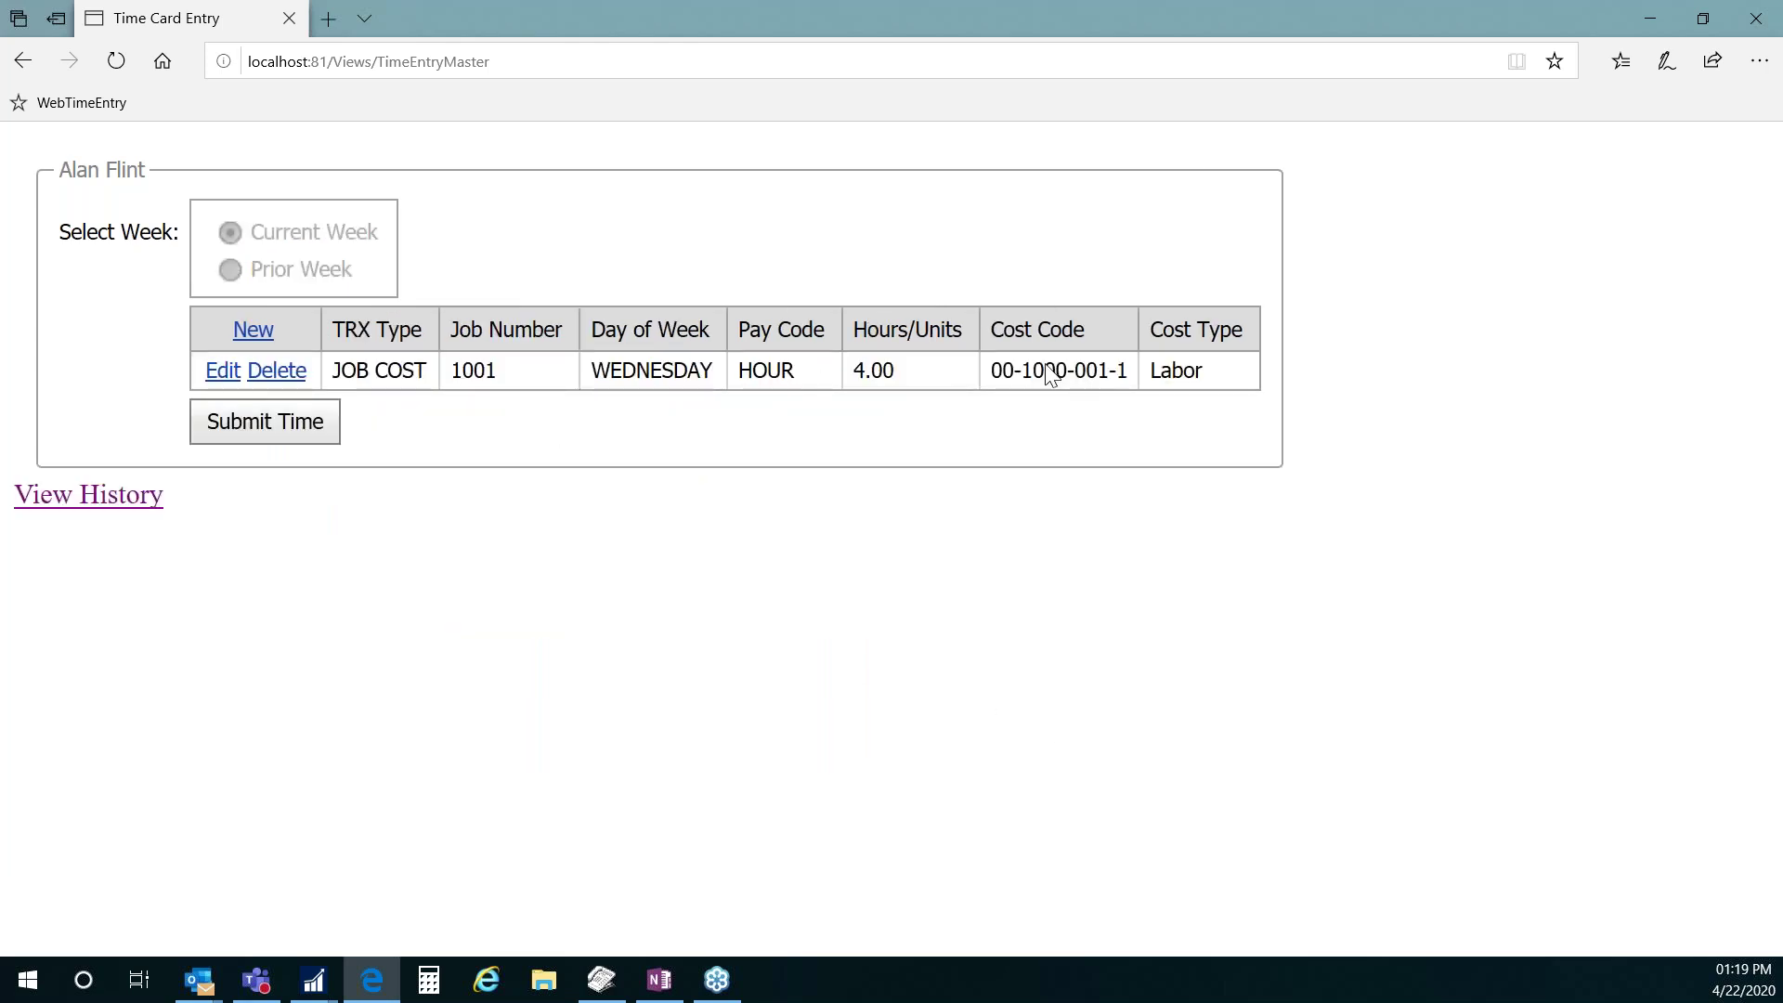
- Submit the current week's time and acknowledge the confirmation
left_click(303, 446)
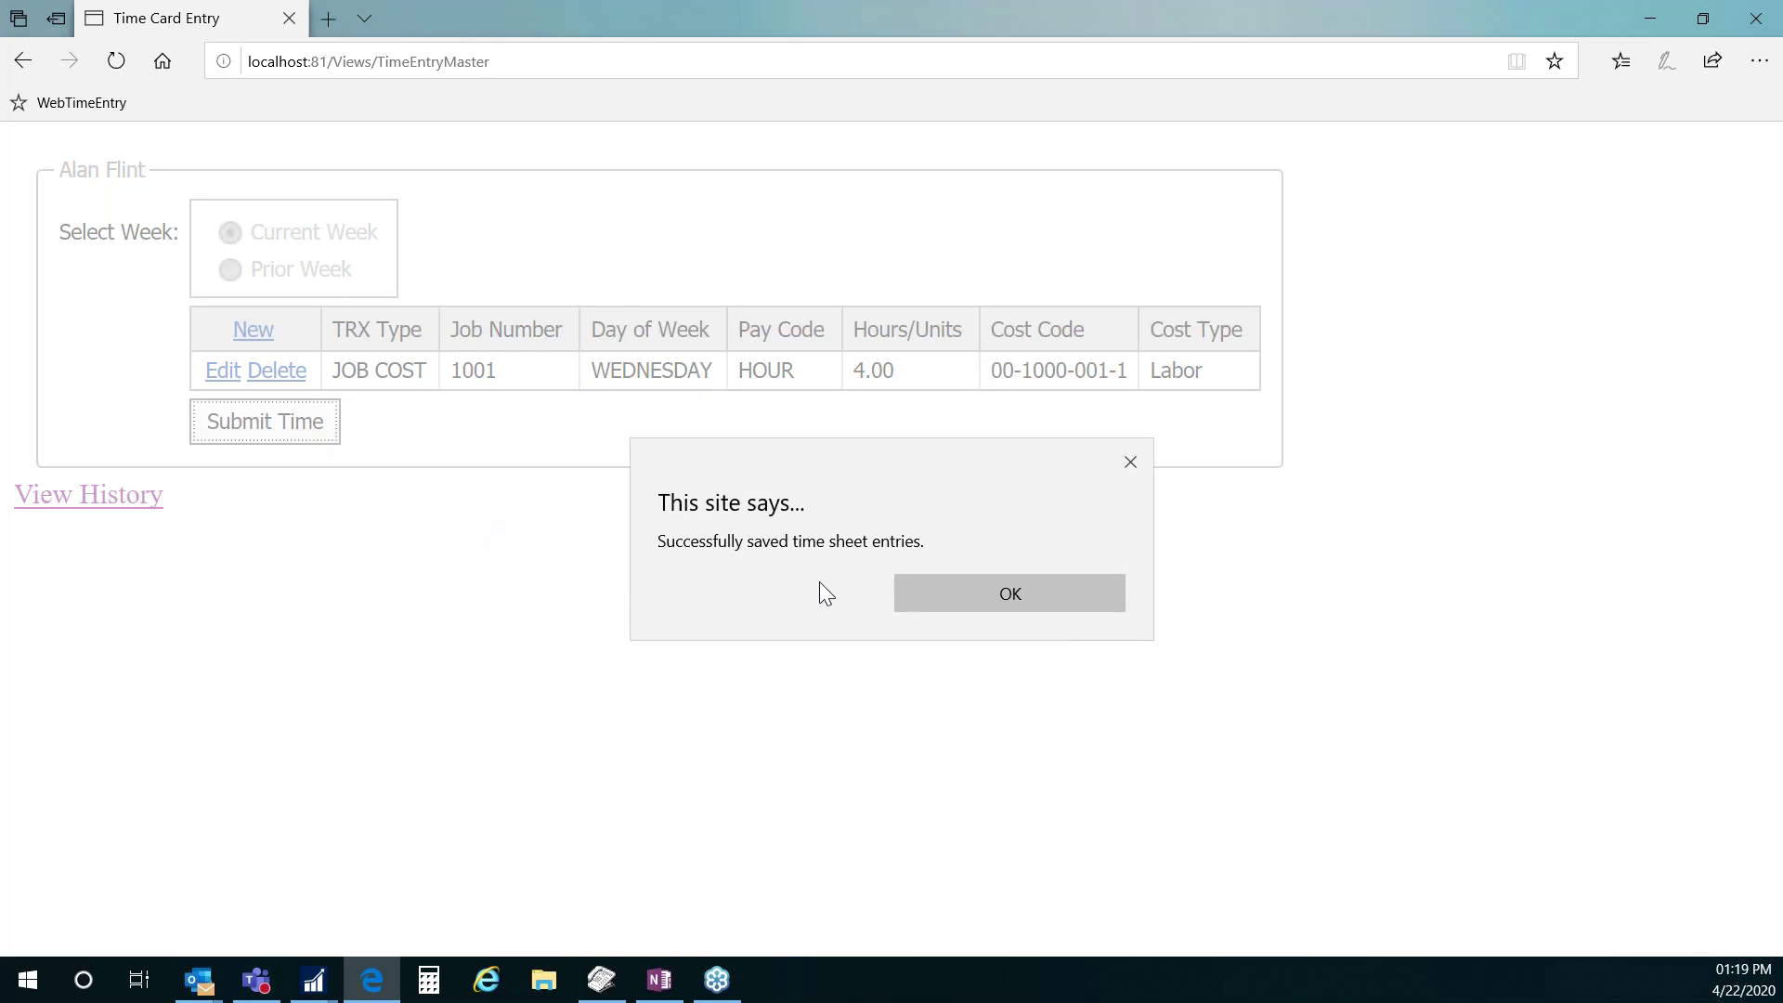
left_click(954, 594)
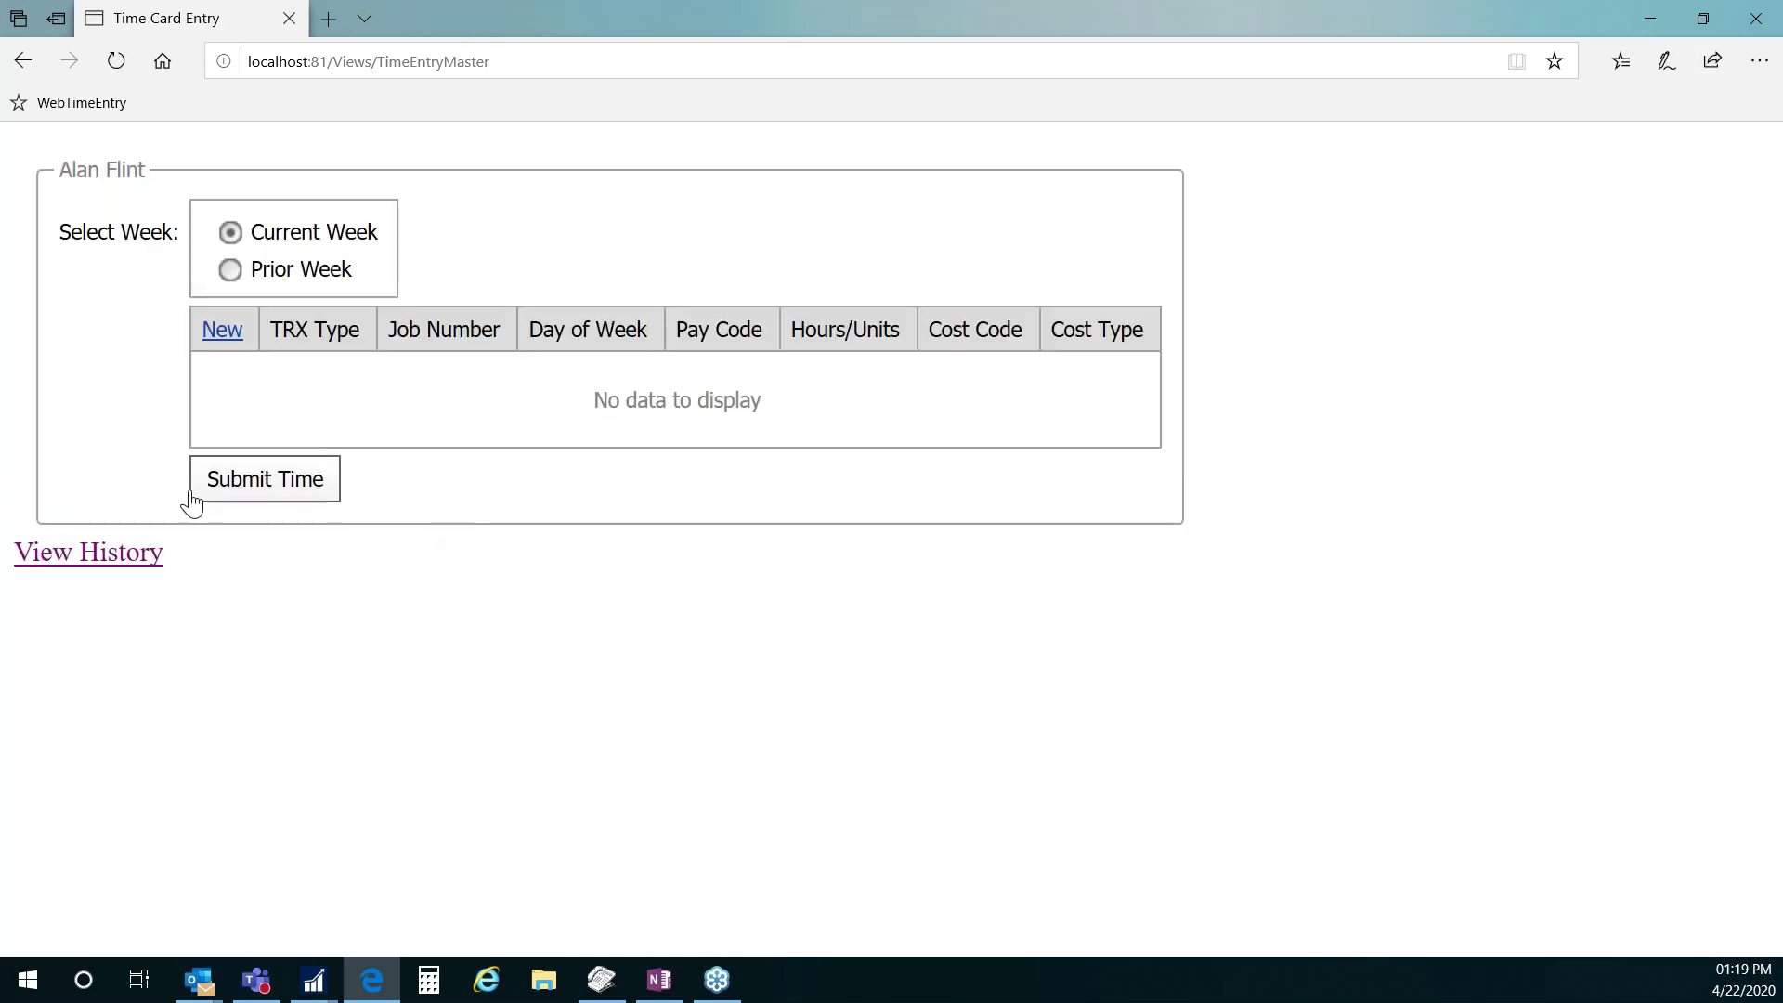
- View the employee's time history for the current week, the prior week, and the current week again
left_click(109, 571)
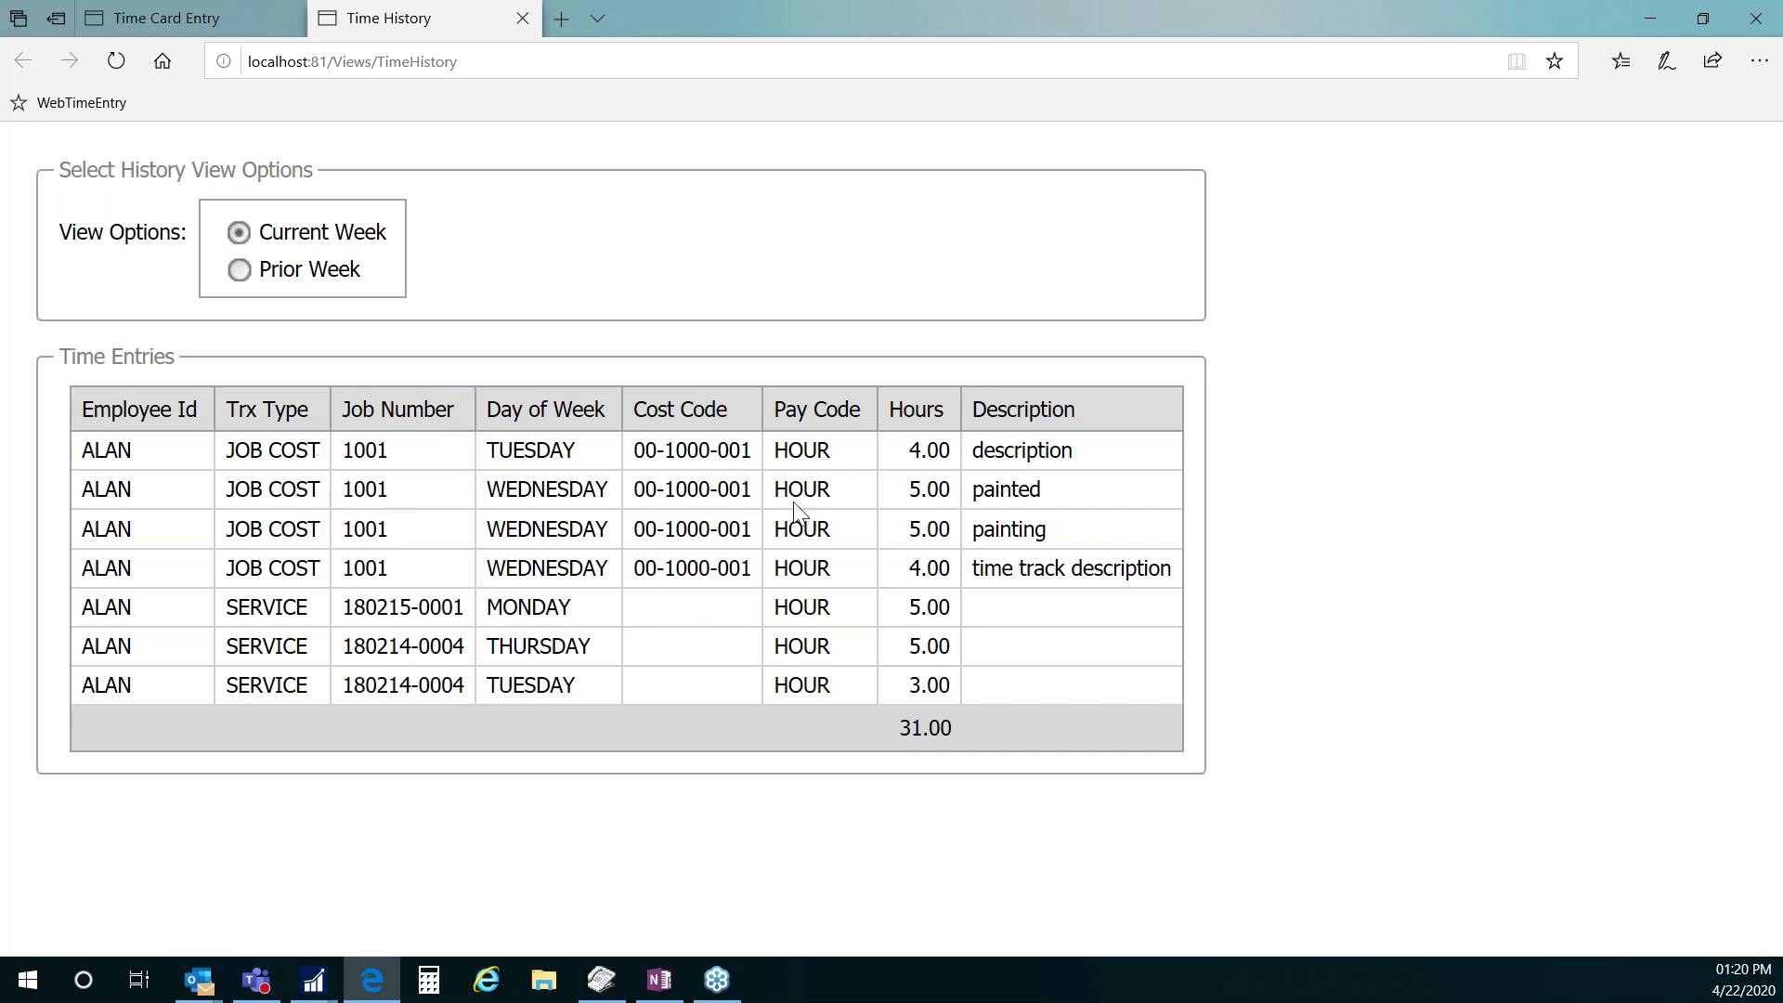
left_click(241, 272)
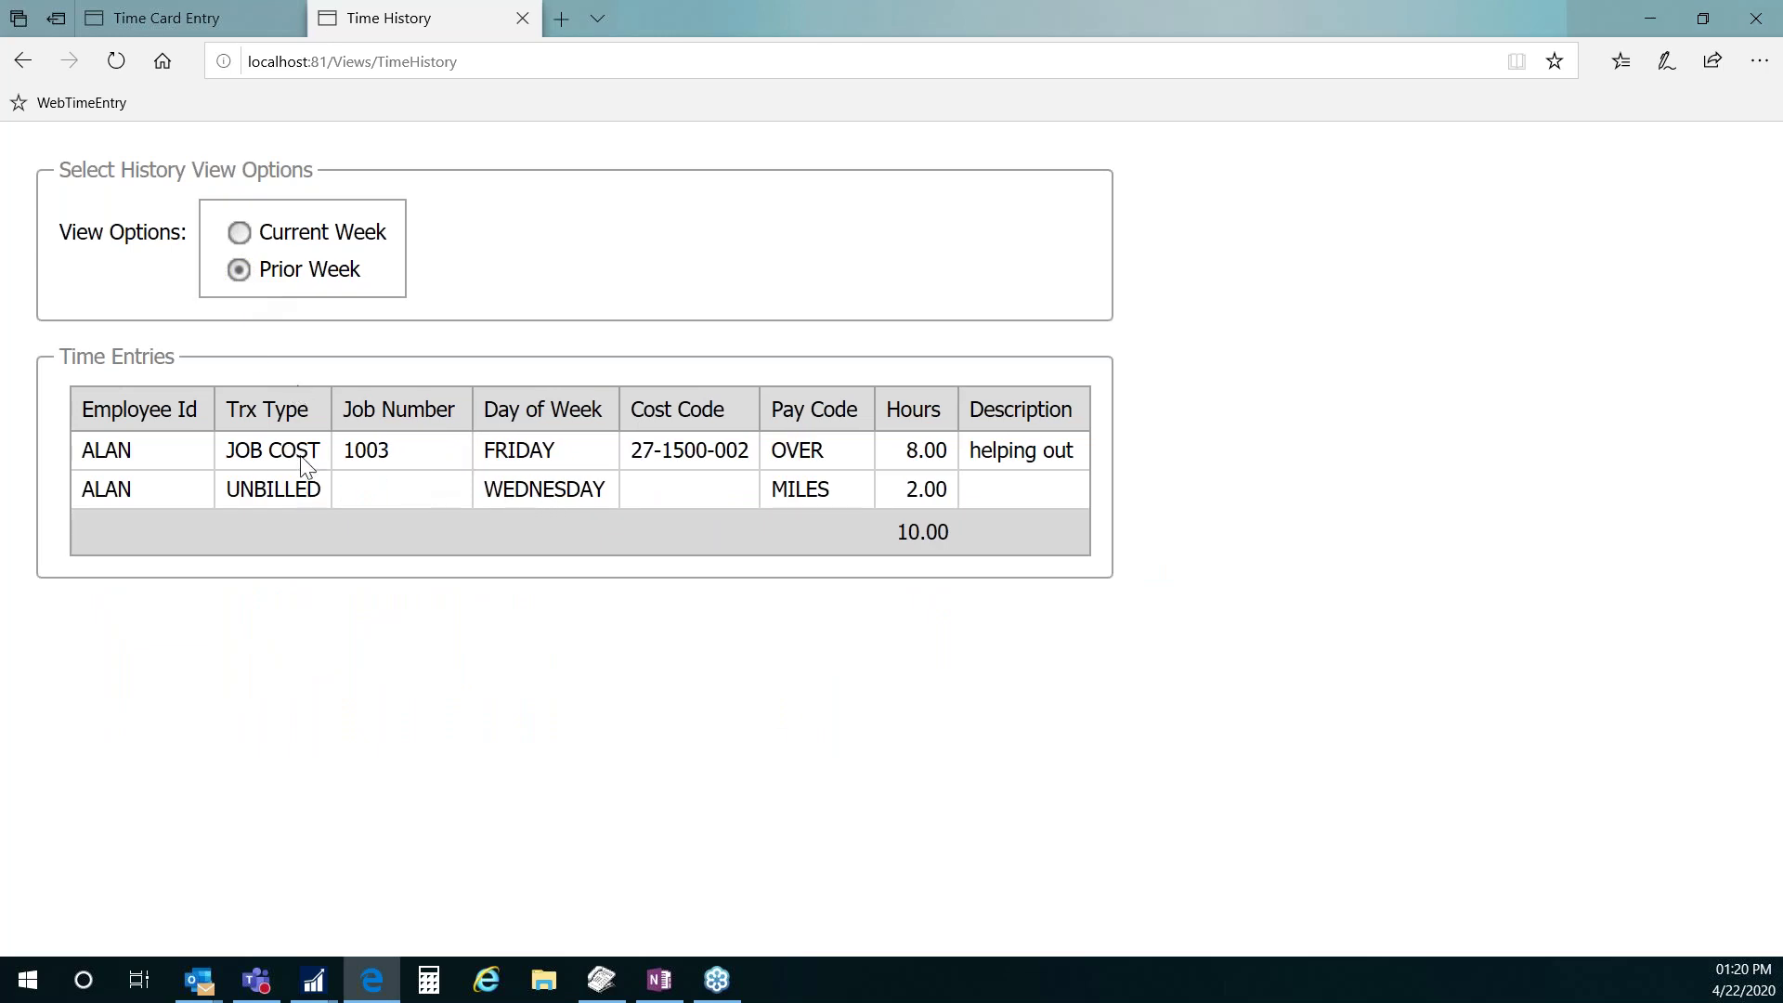
left_click(243, 230)
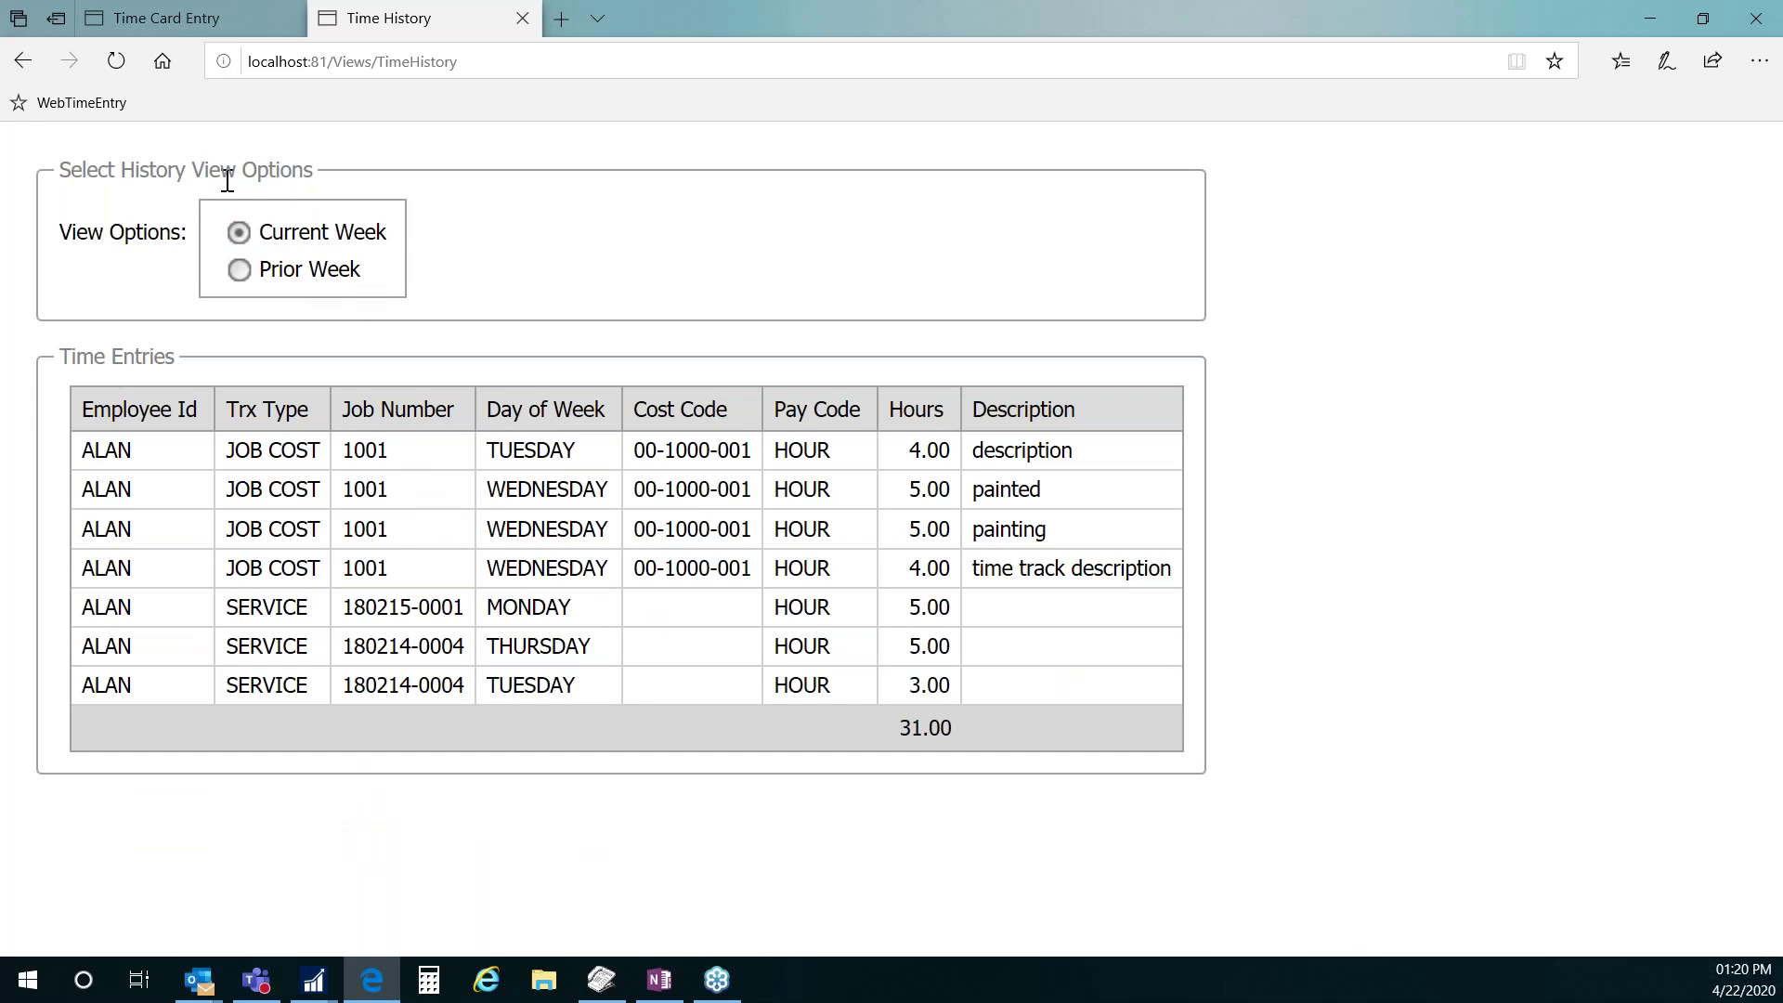
- Log in to WebTimeEntry with the Crew entry type, using the employee's login and password
left_click(84, 103)
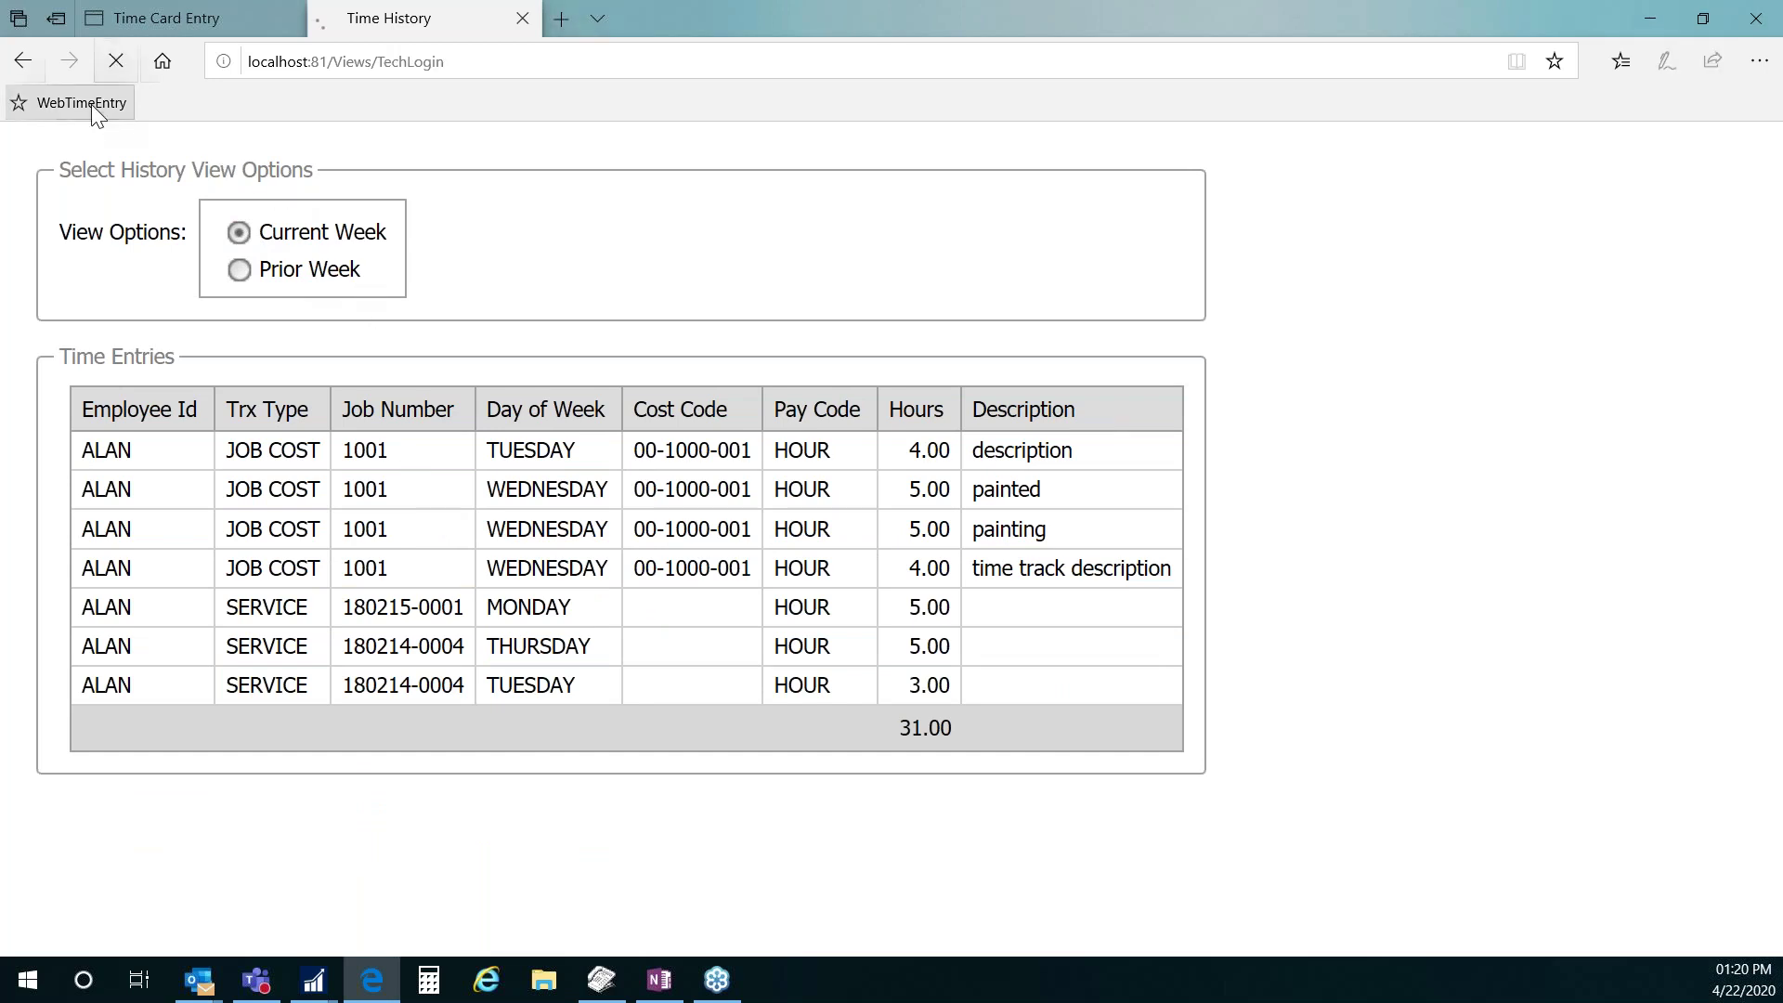
left_click(219, 269)
left_click(215, 404)
type("ALAN")
key("Tab")
type("******")
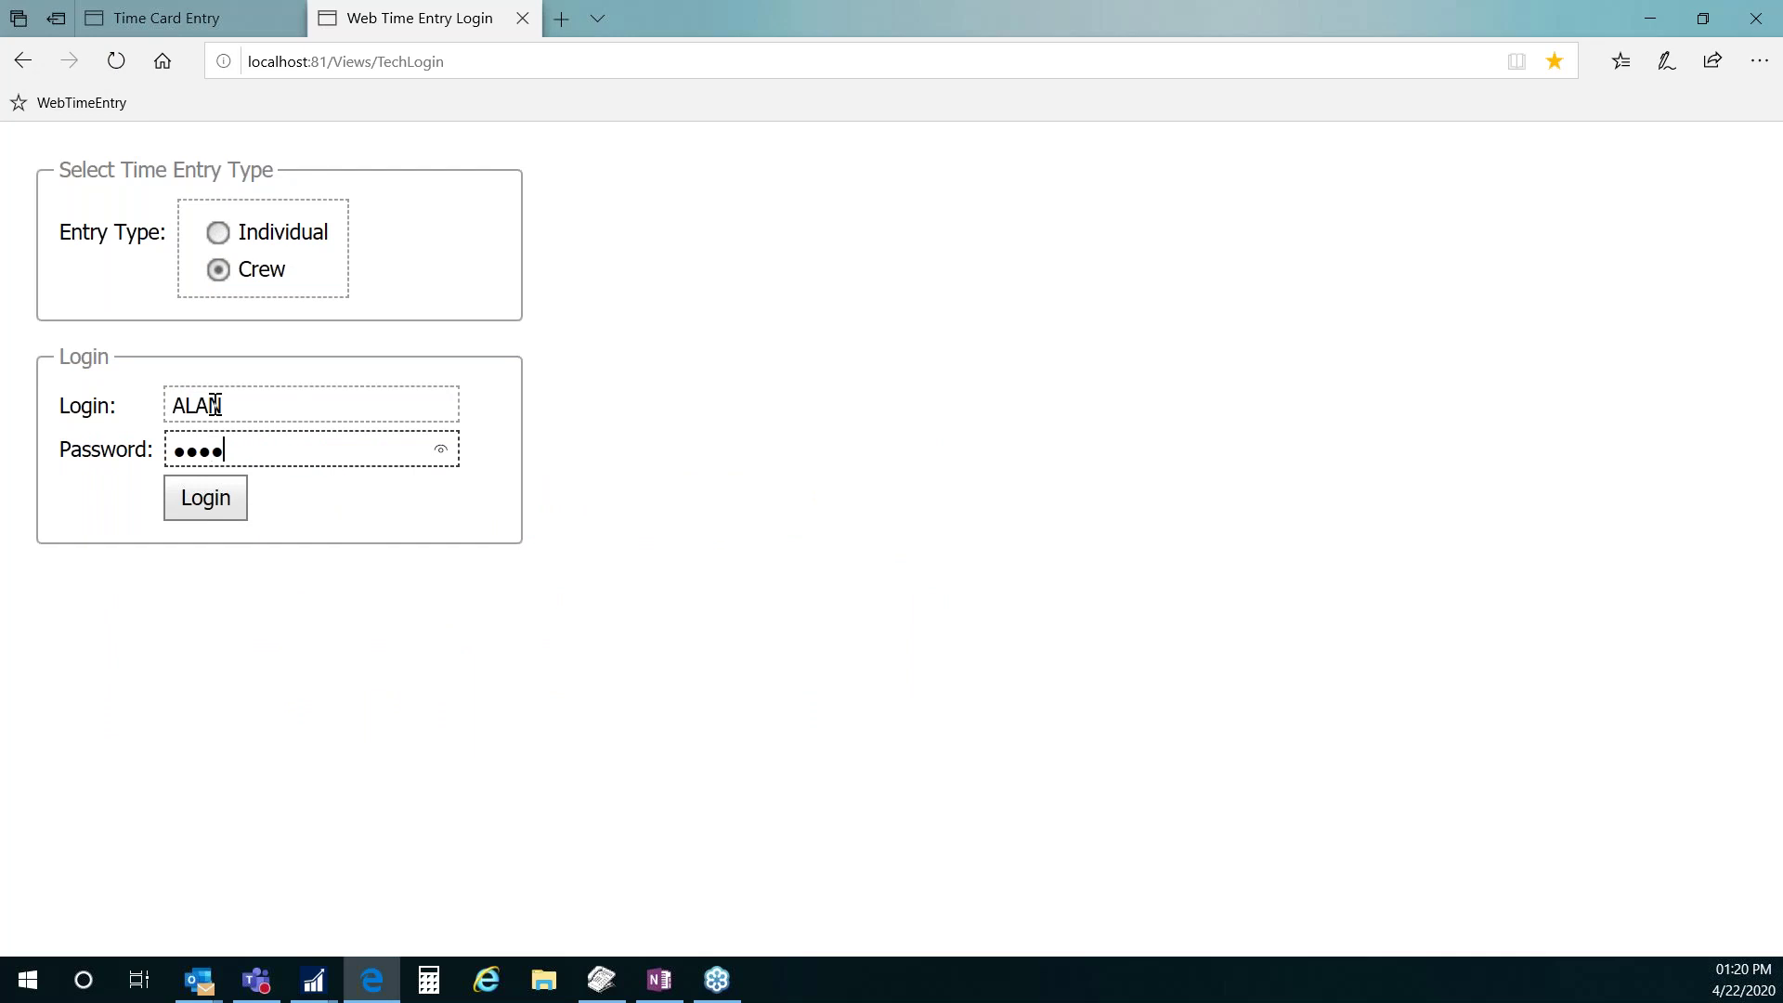
key("Return")
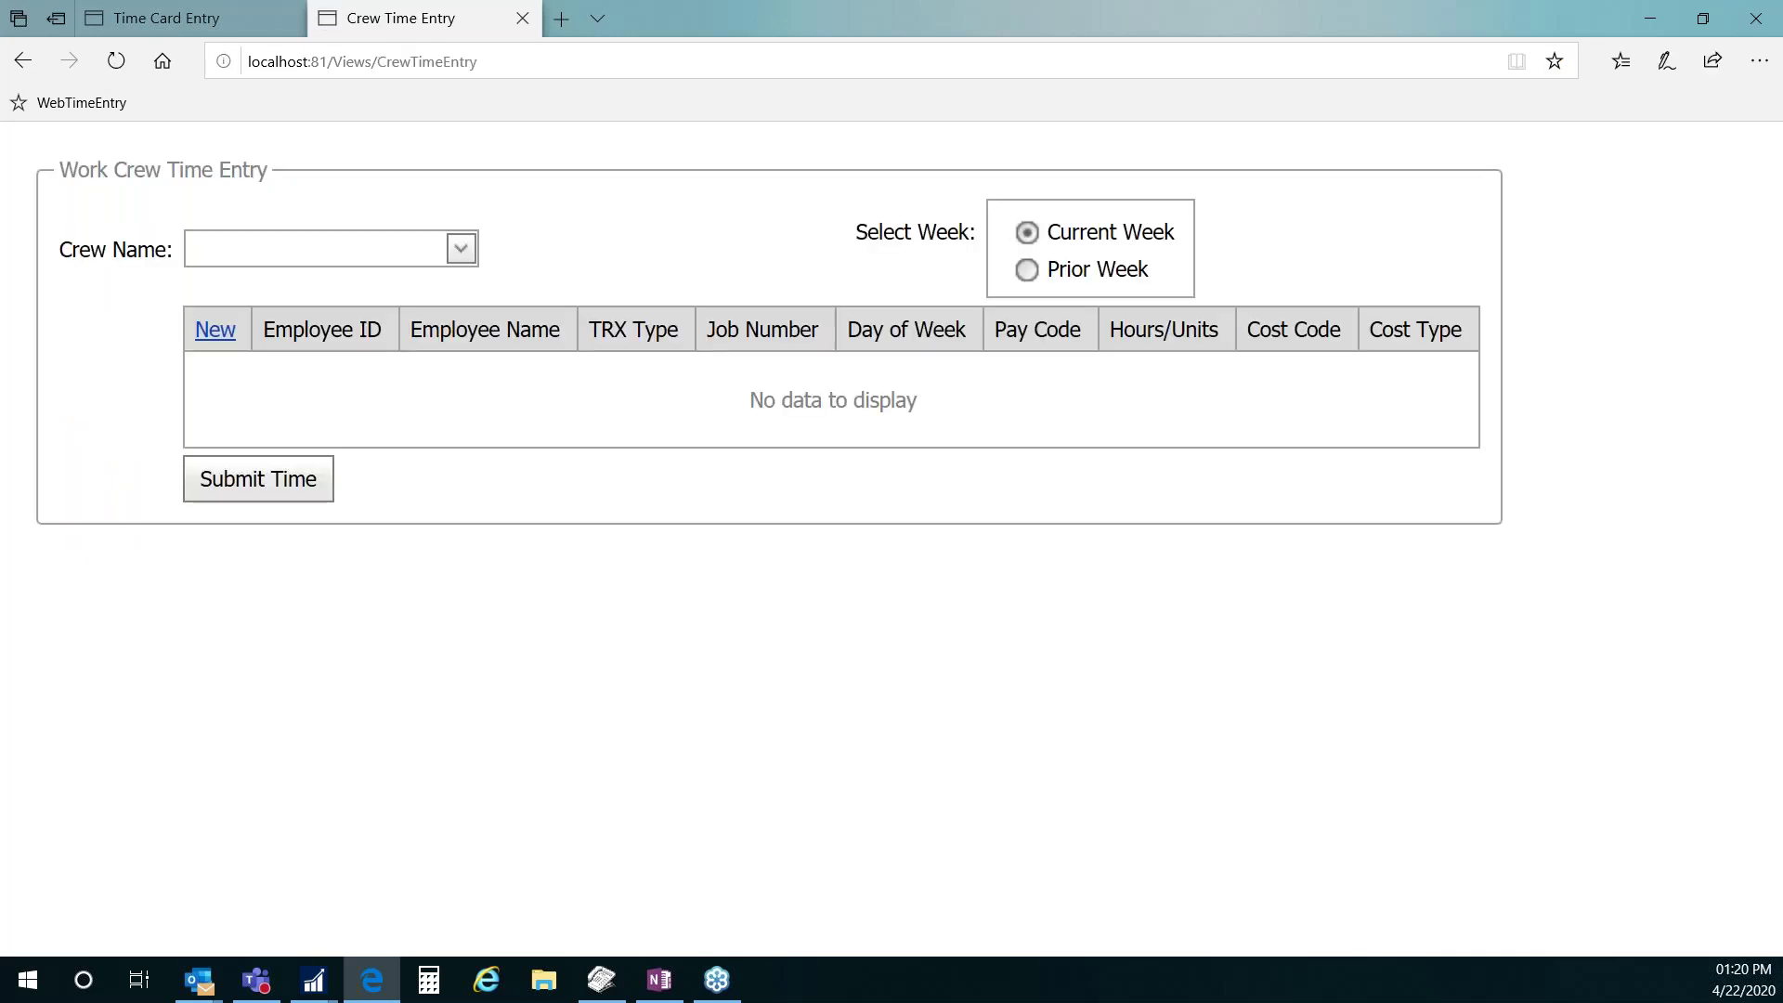
- Select the crew Work Crew Testing and start a new JOB COST entry for WEDNESDAY
left_click(461, 250)
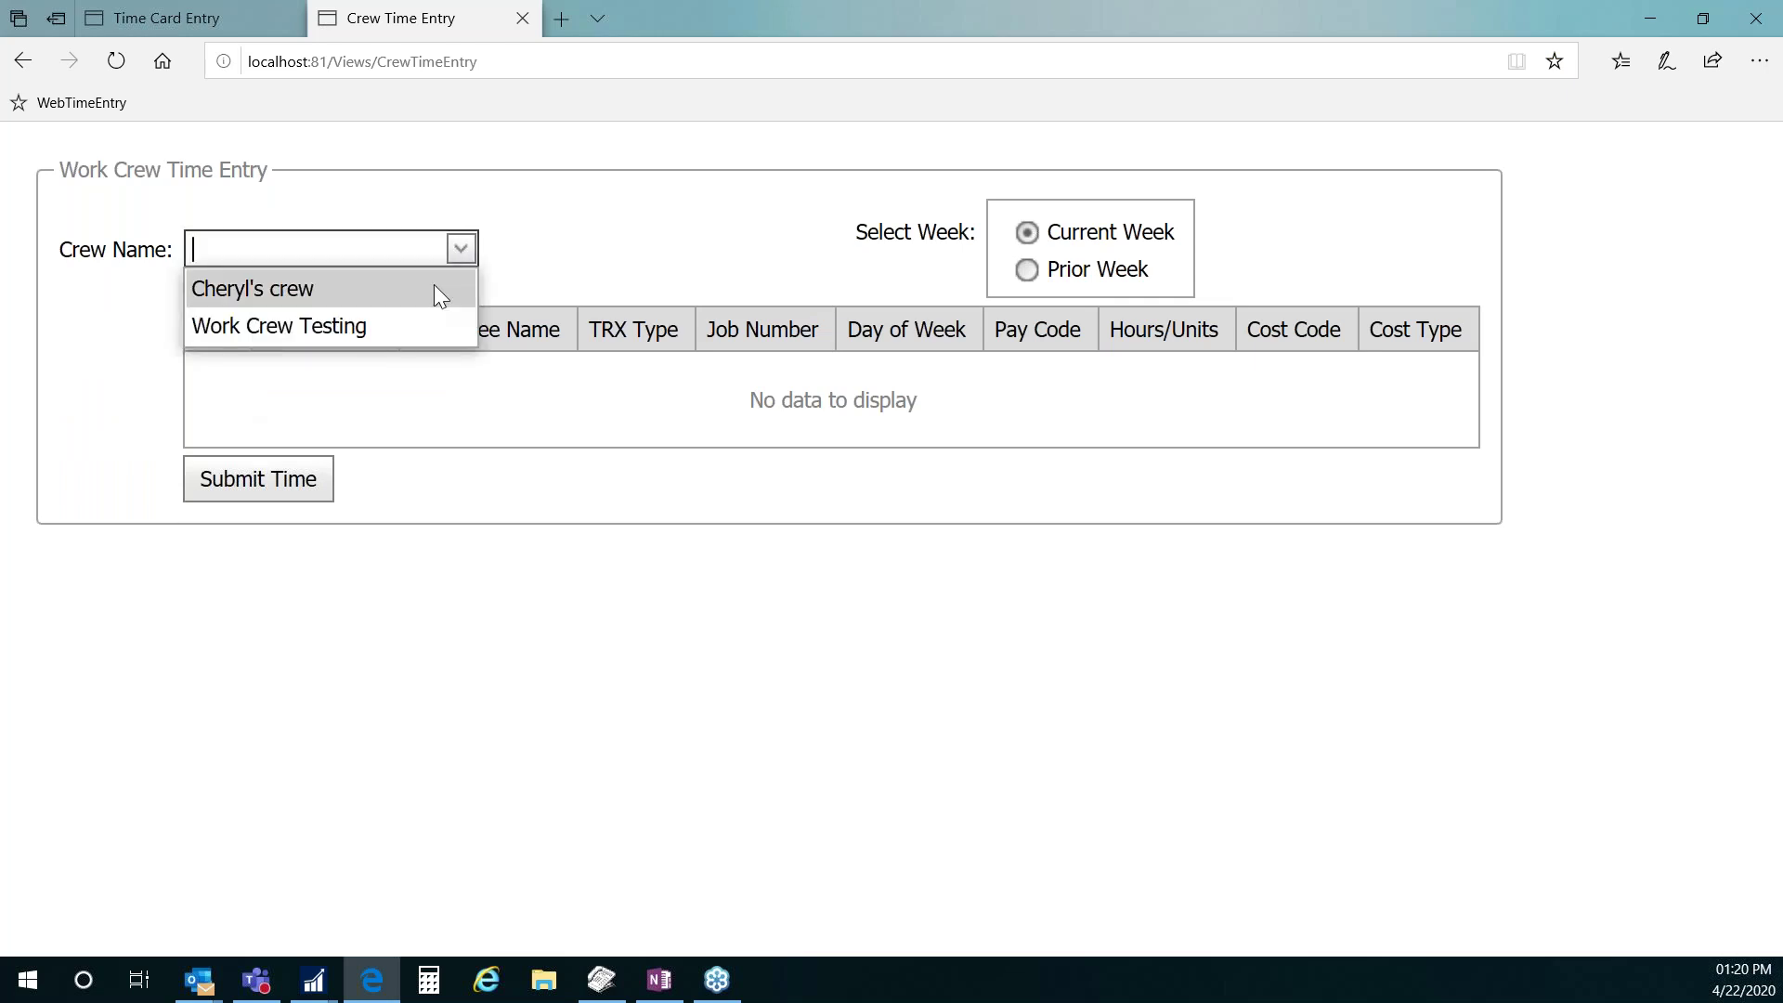
left_click(408, 322)
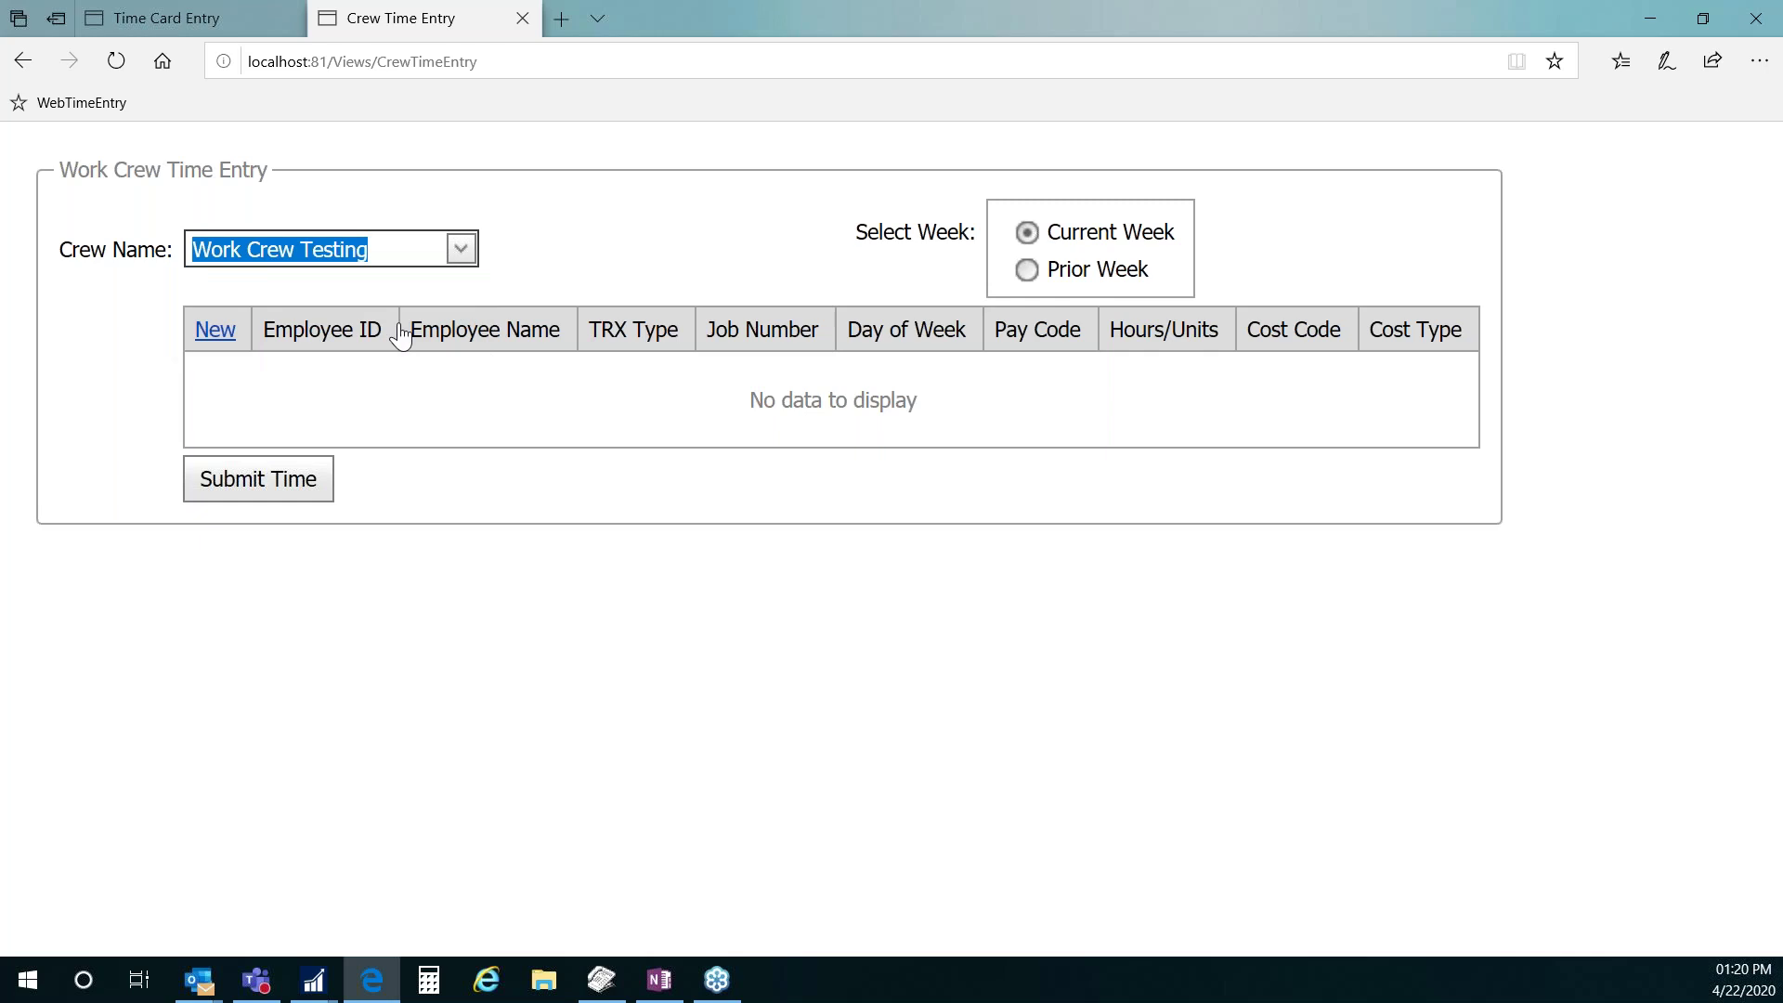
left_click(224, 336)
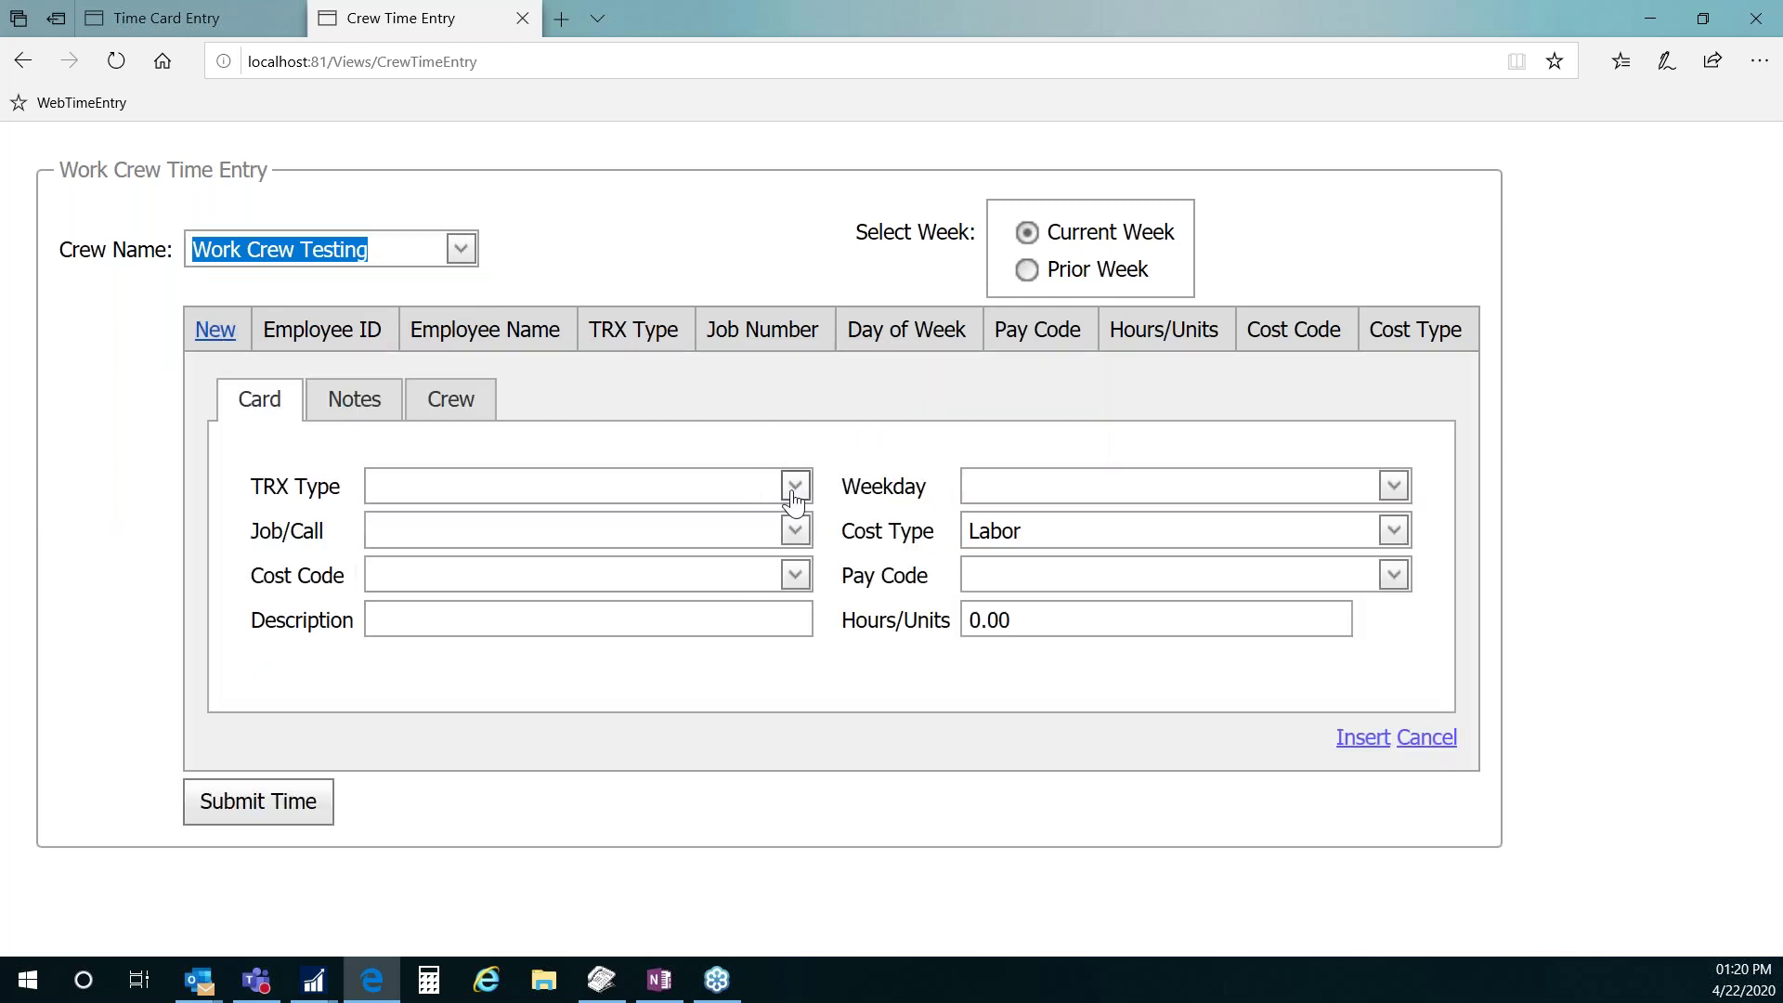
left_click(794, 501)
left_click(738, 526)
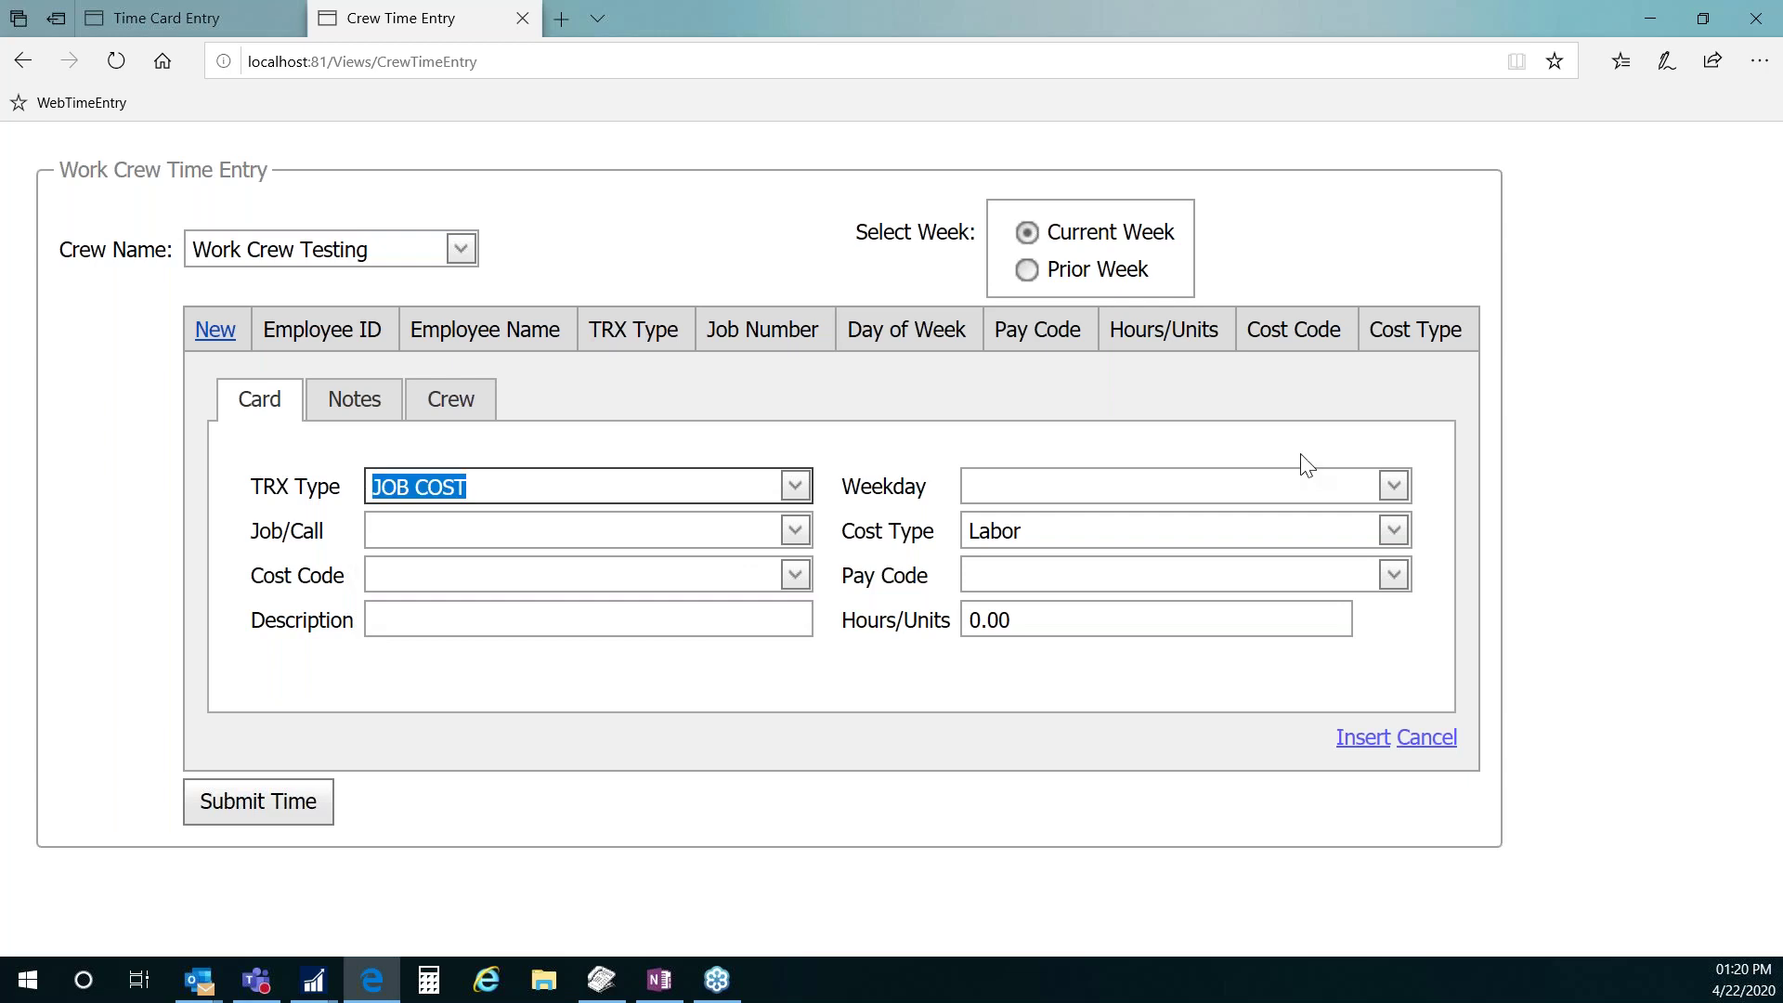
left_click(1392, 485)
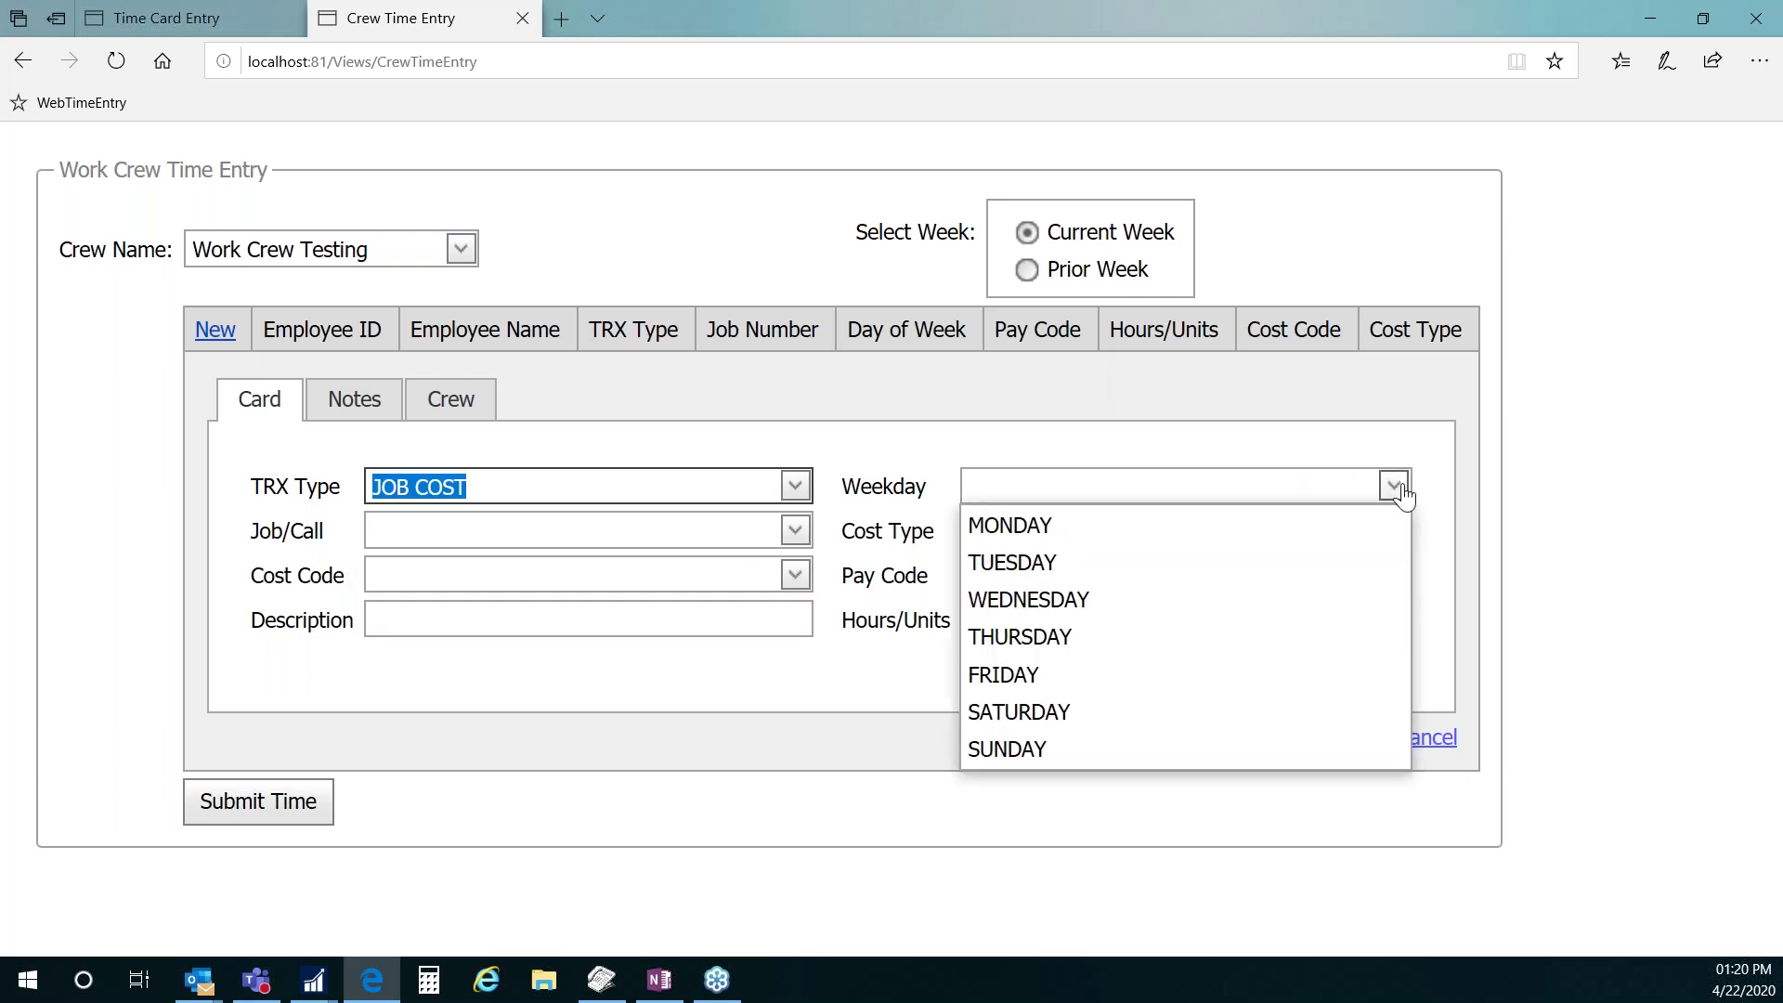
left_click(1294, 598)
left_click(794, 530)
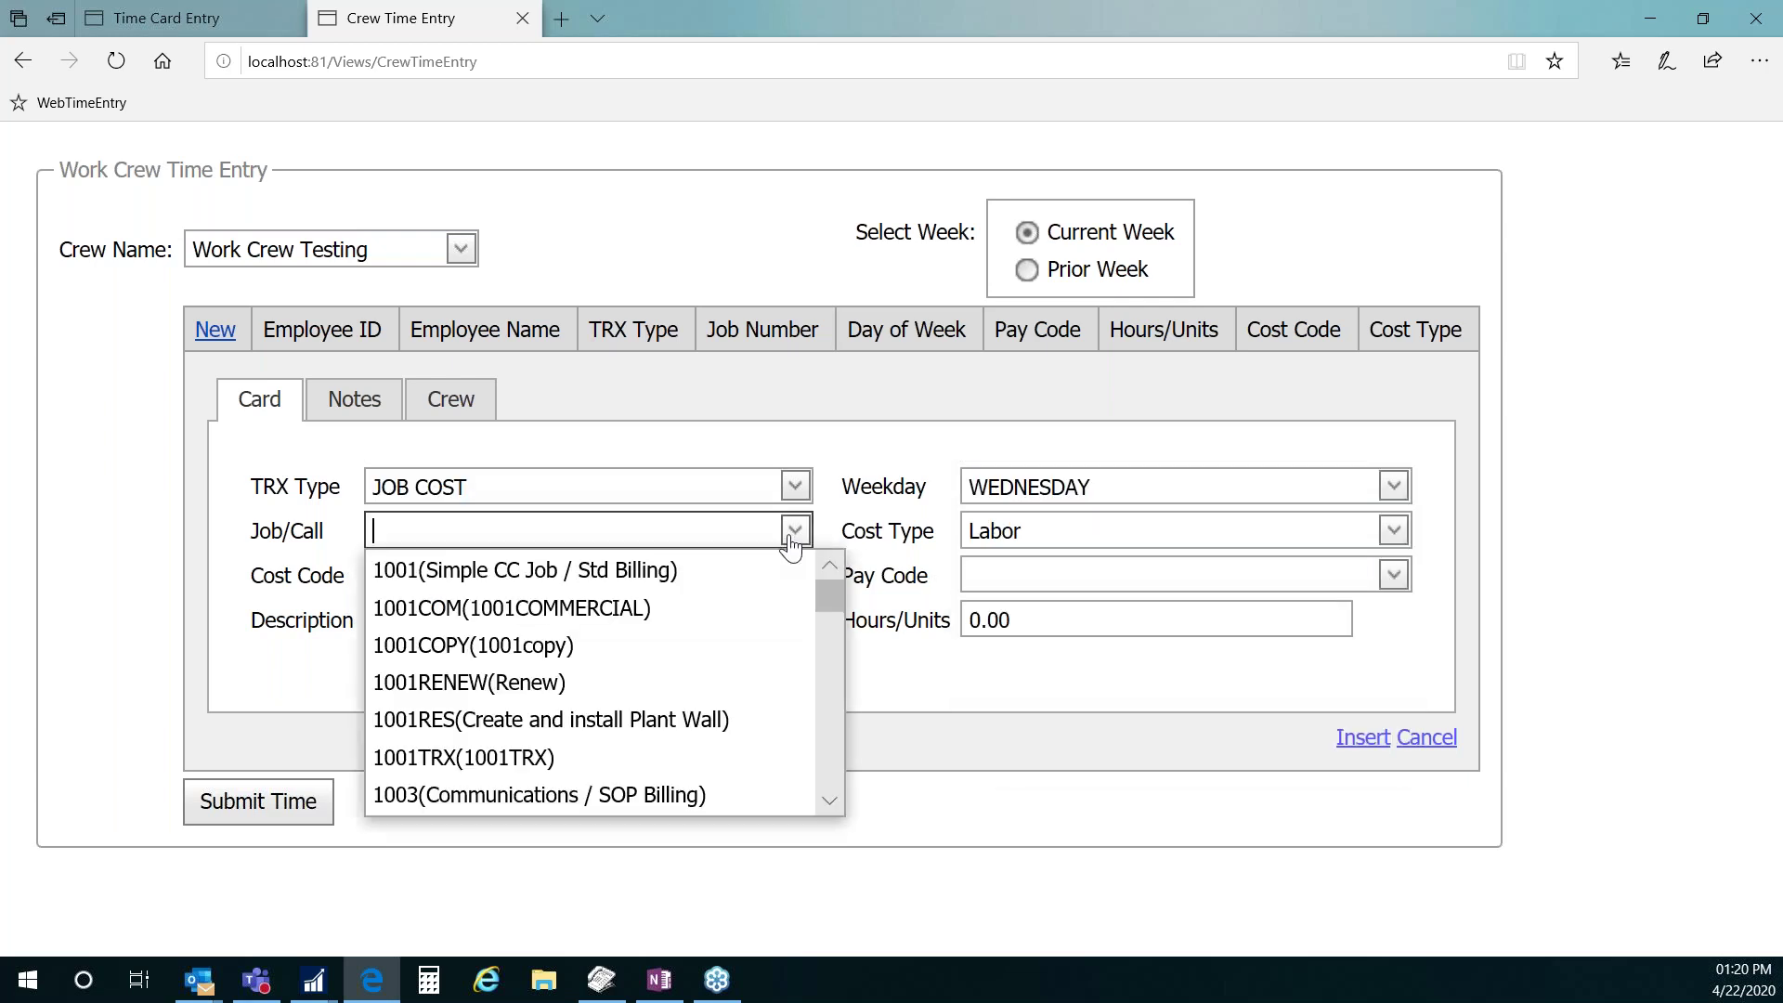
left_click(728, 572)
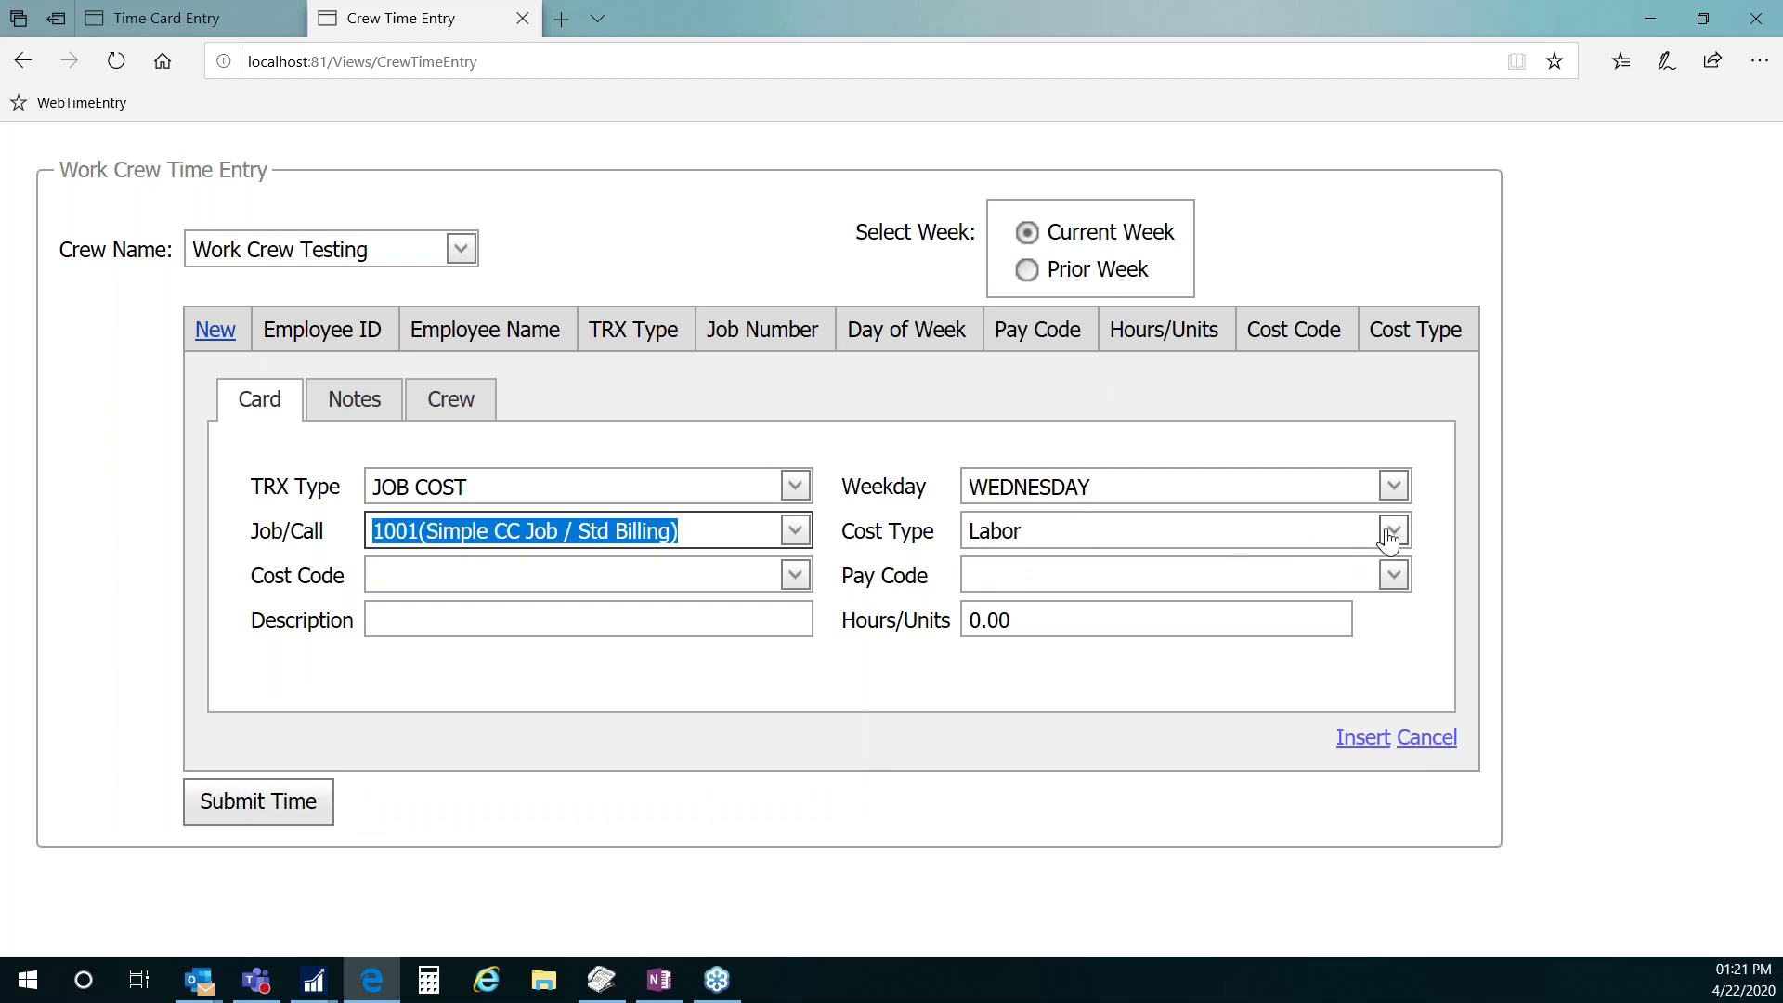
left_click(796, 576)
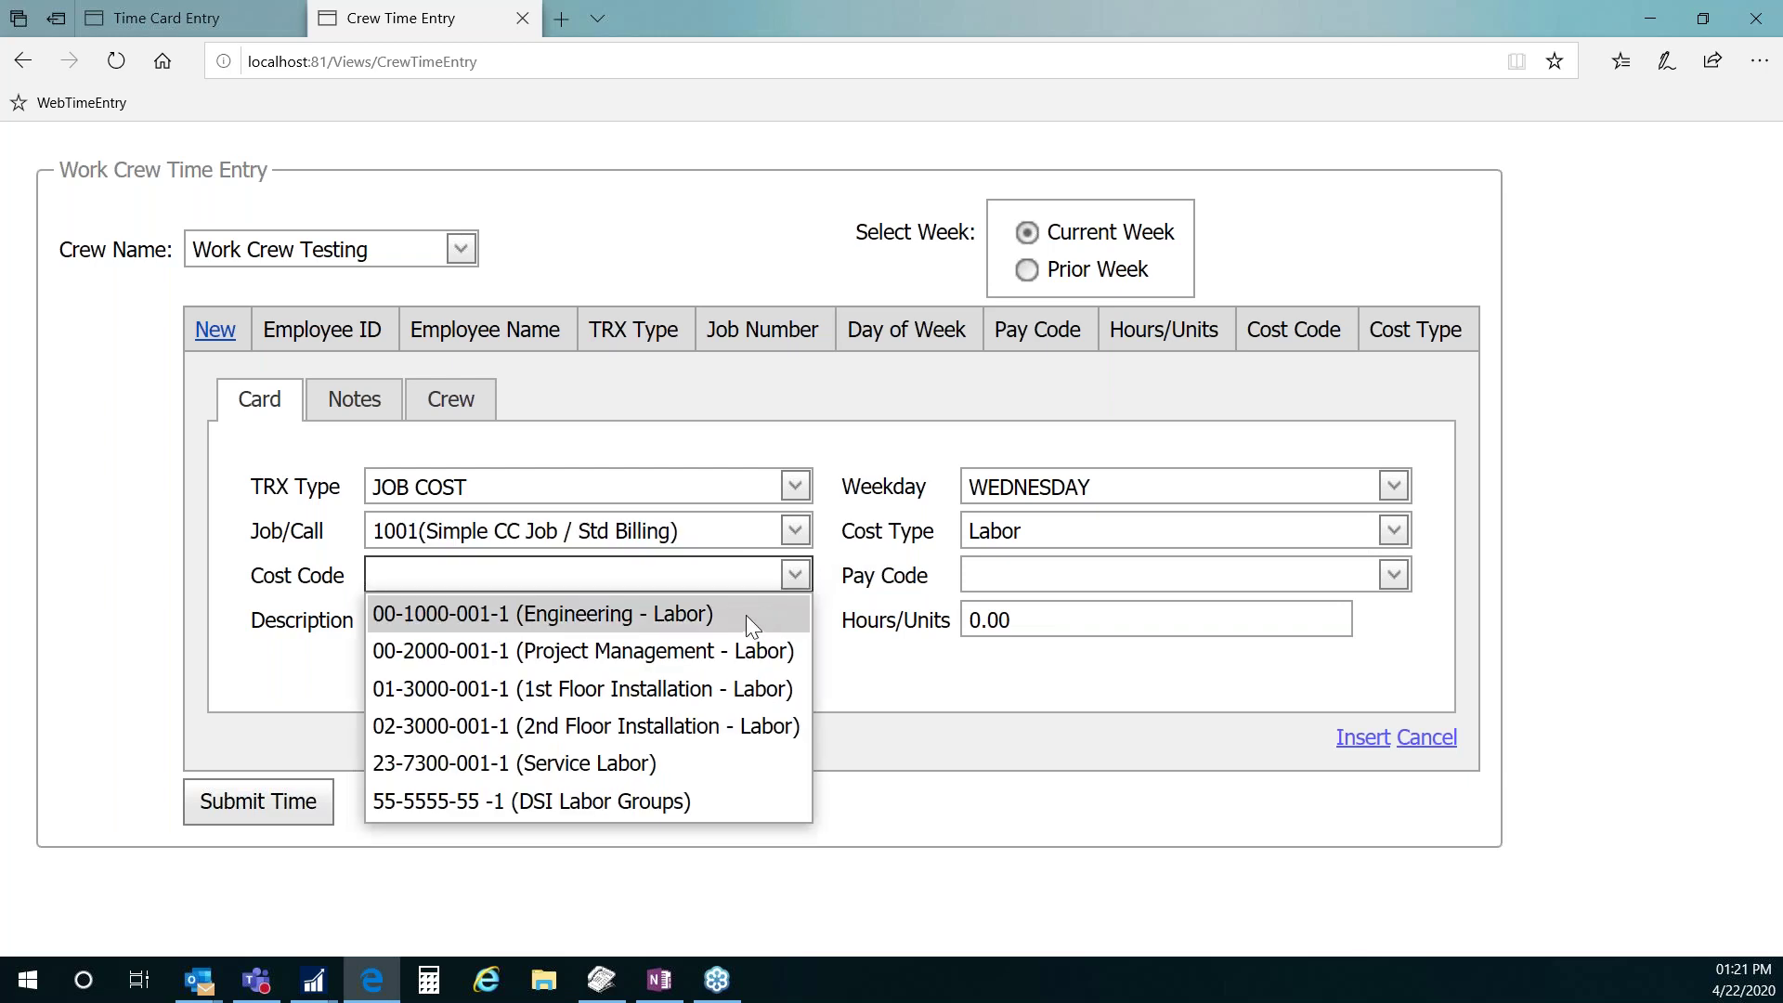
left_click(739, 616)
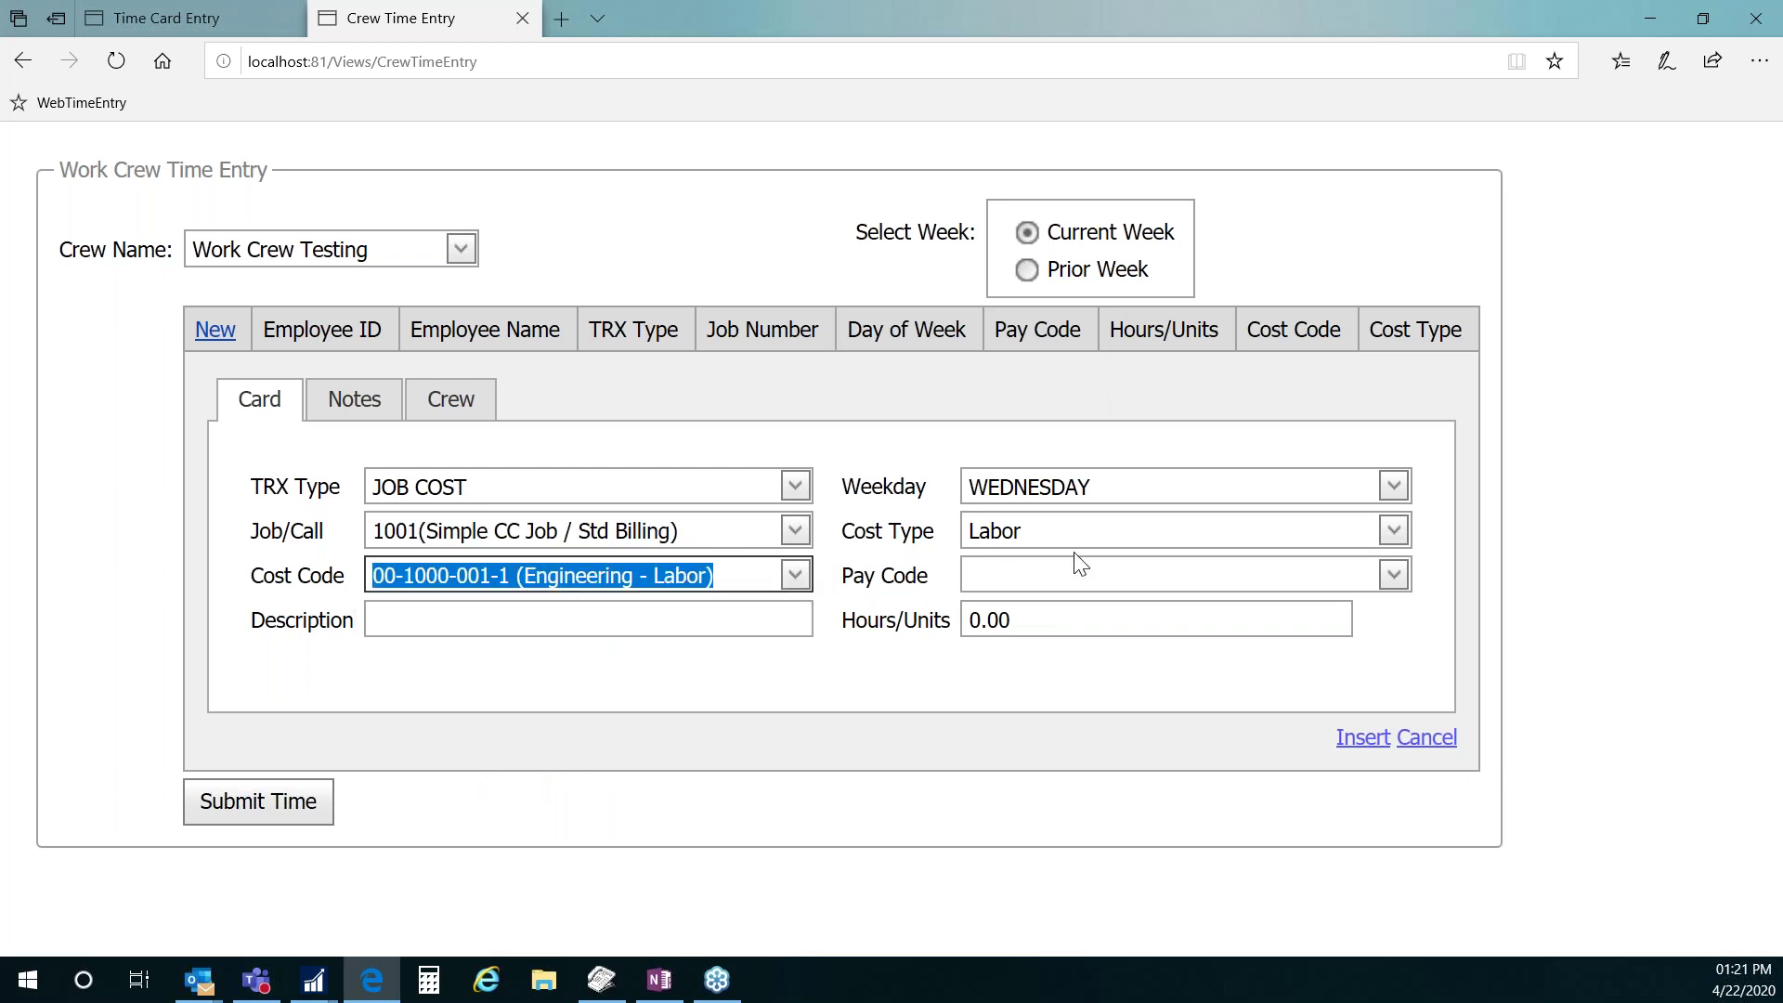
left_click(1392, 573)
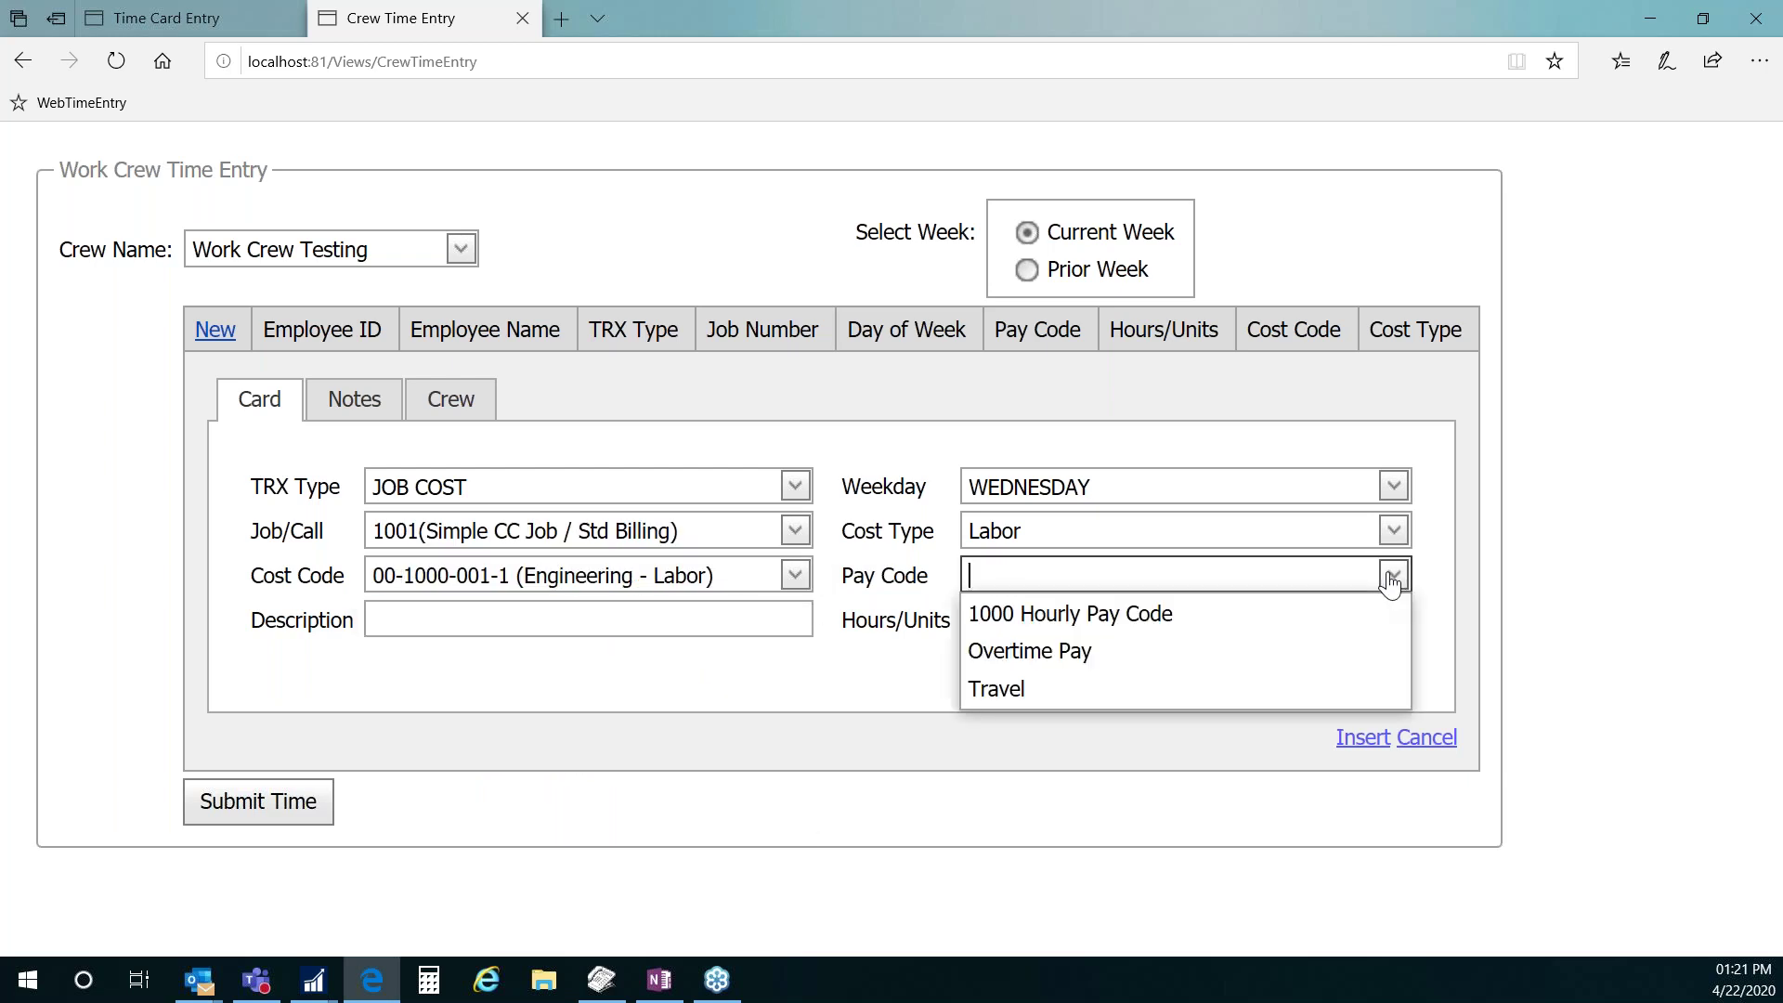
left_click(1332, 608)
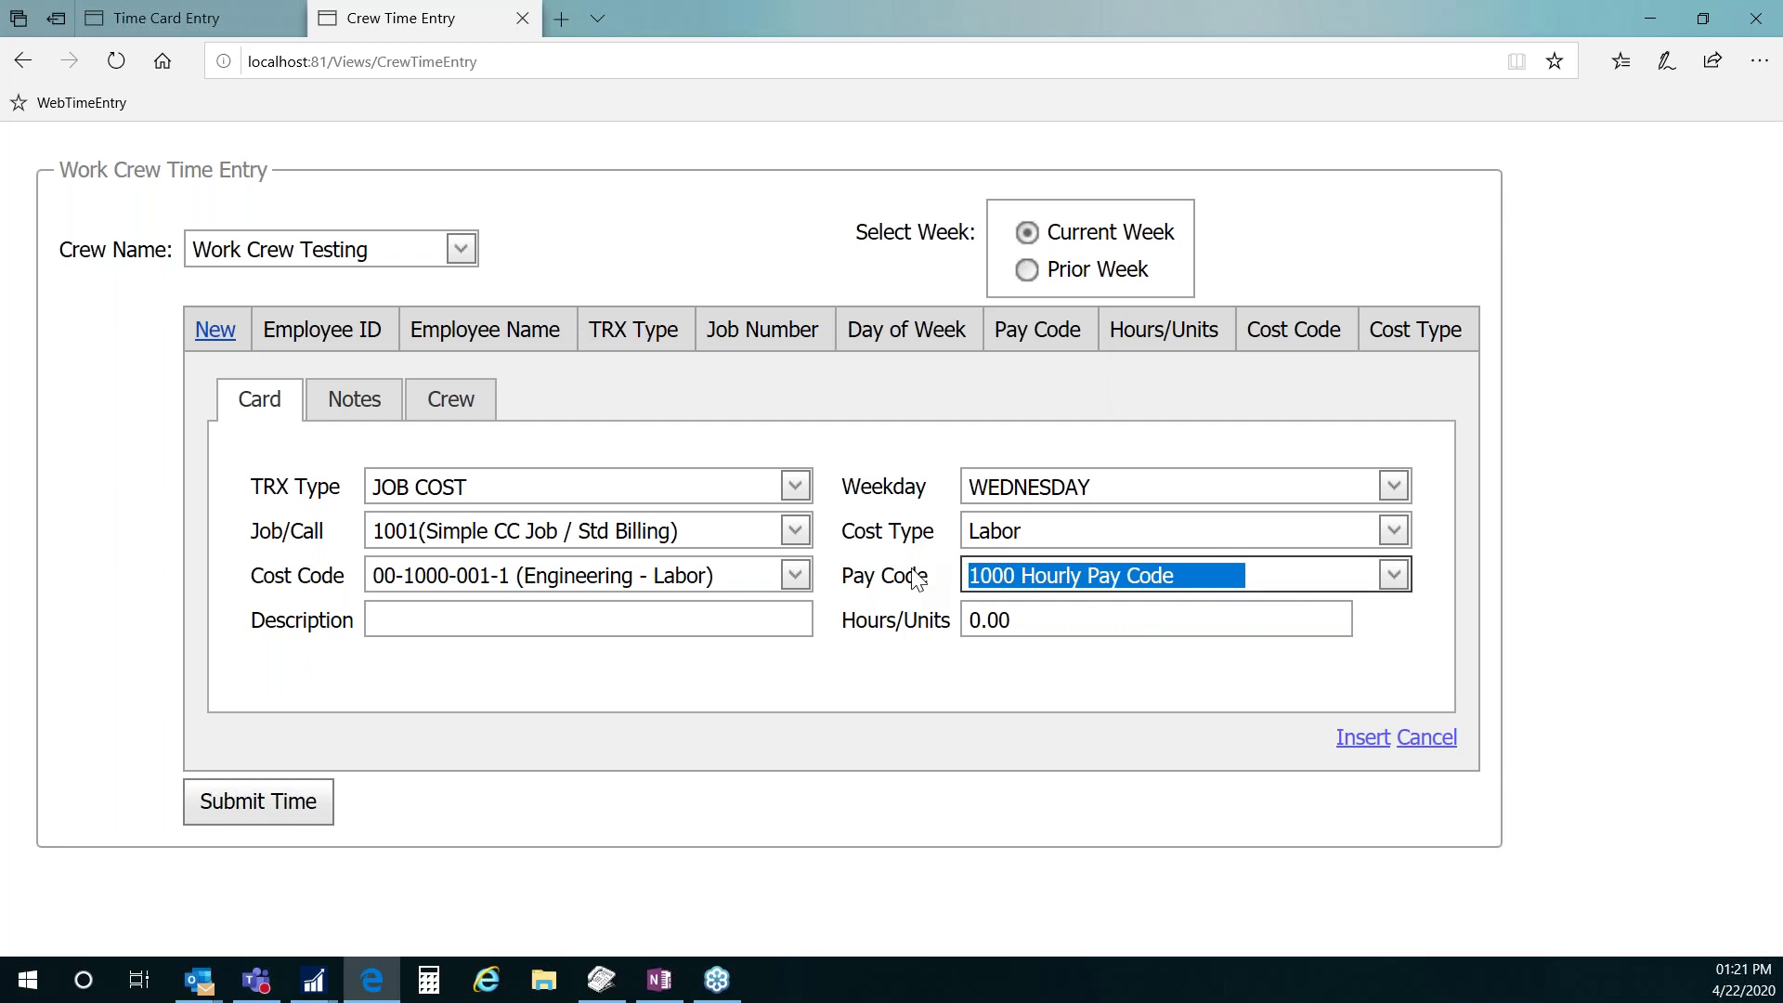
left_click(794, 575)
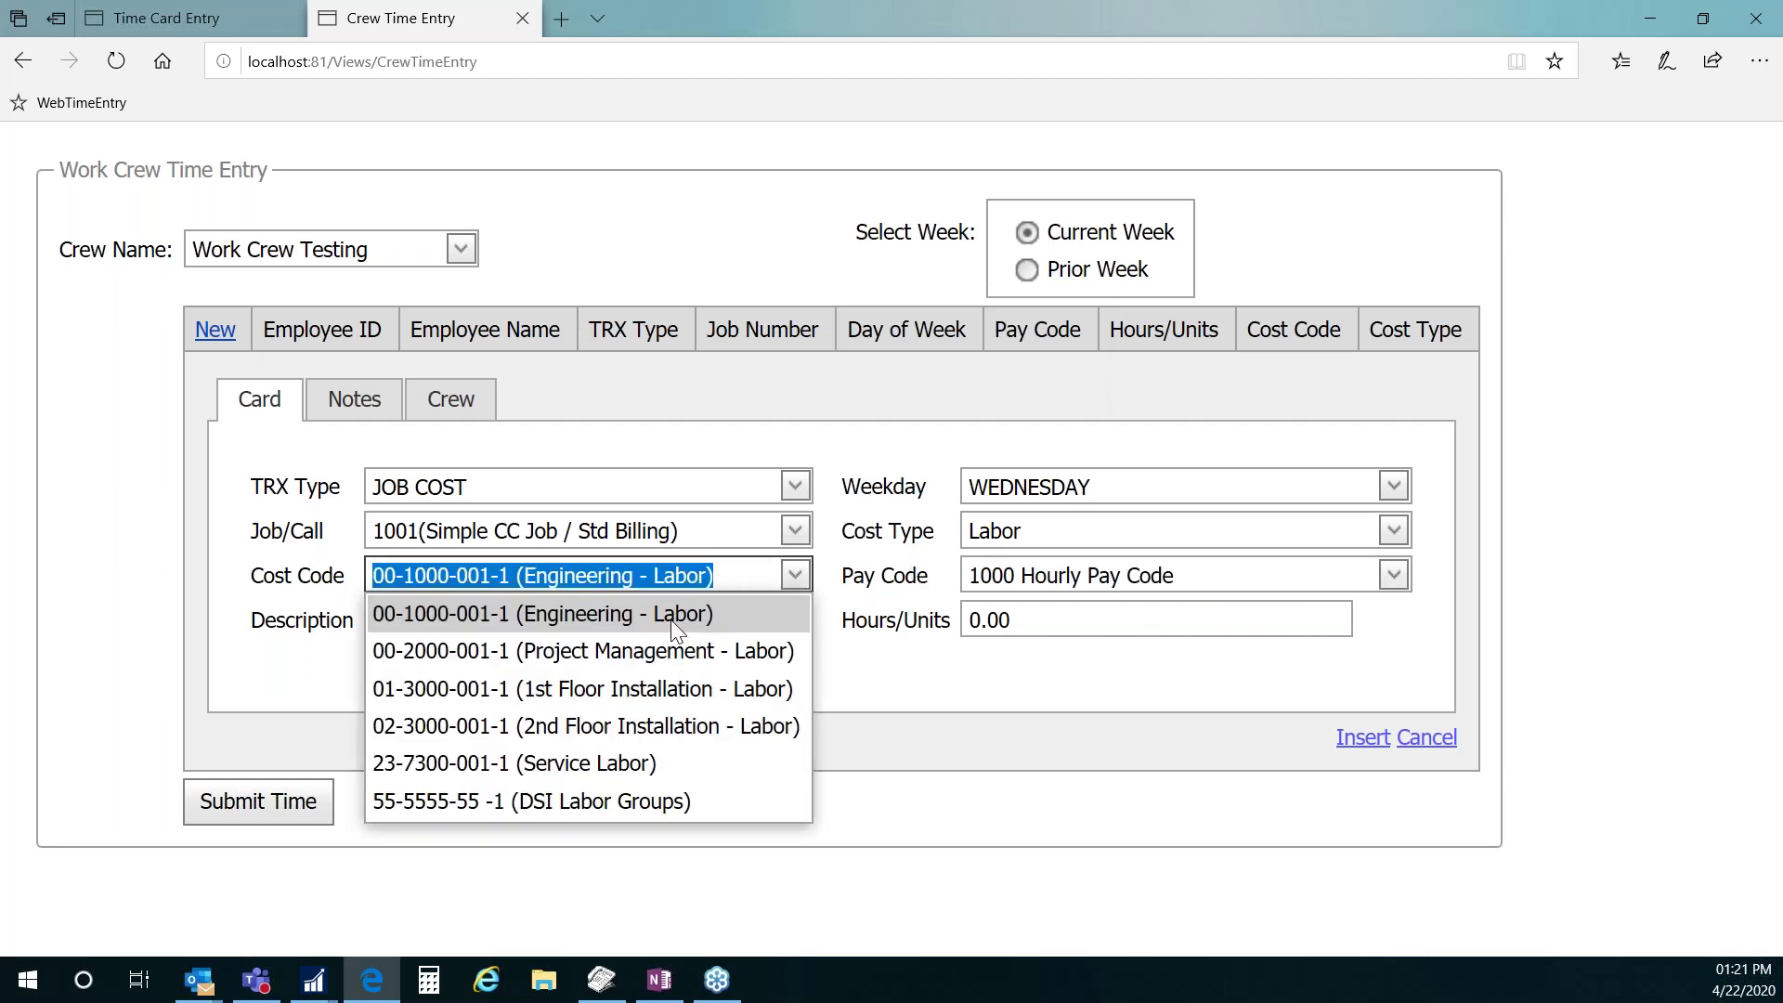
left_click(670, 614)
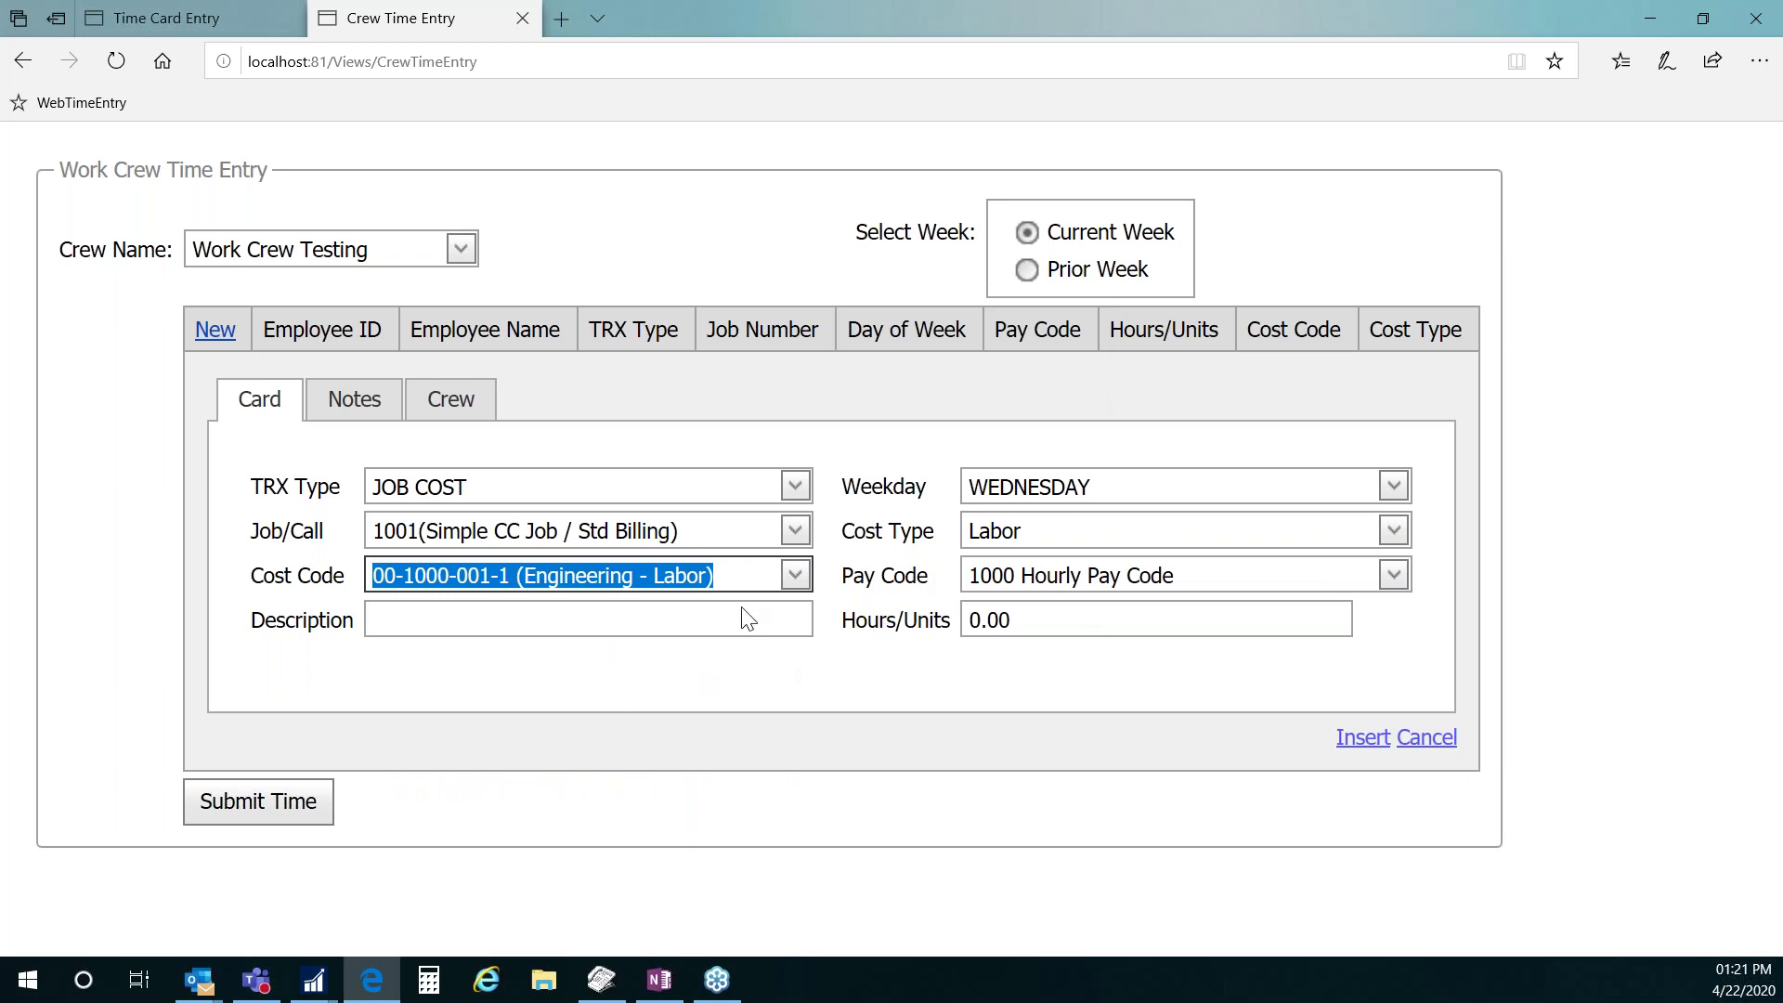
- Set the crew entry's hours to 3.00, review the included crew members, and insert the entry for the whole crew
left_click(1023, 620)
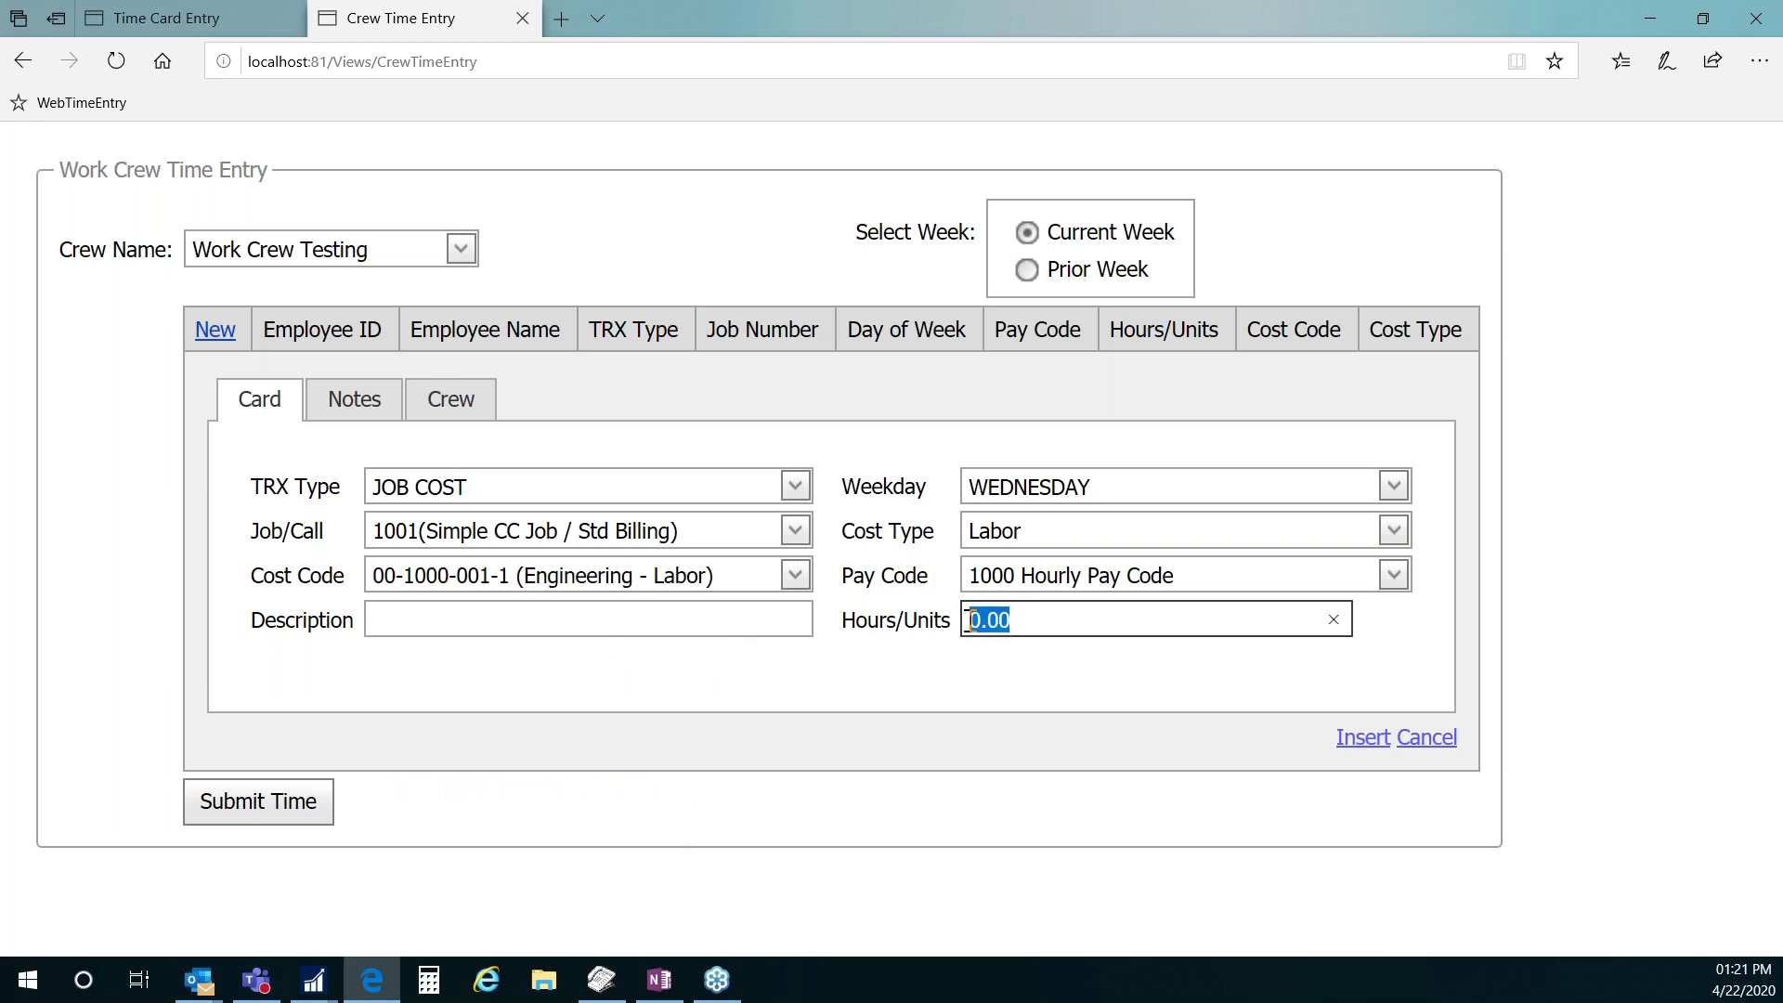
type("3")
key("Tab")
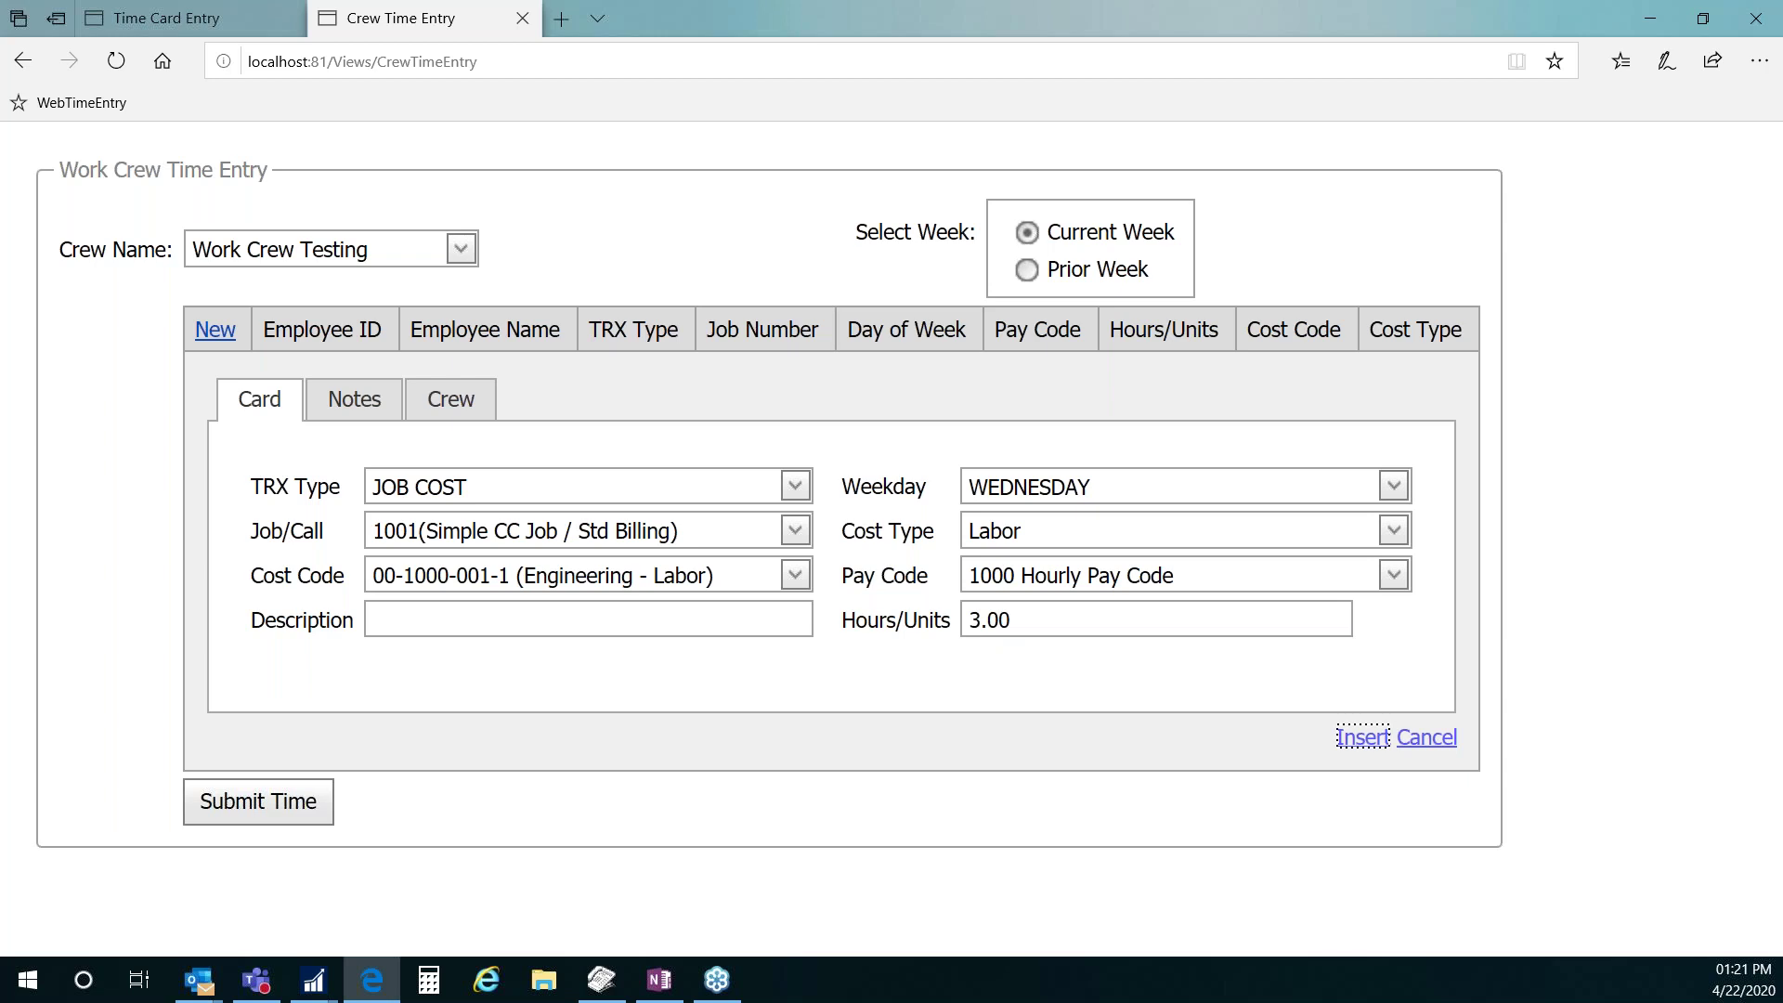
left_click(448, 409)
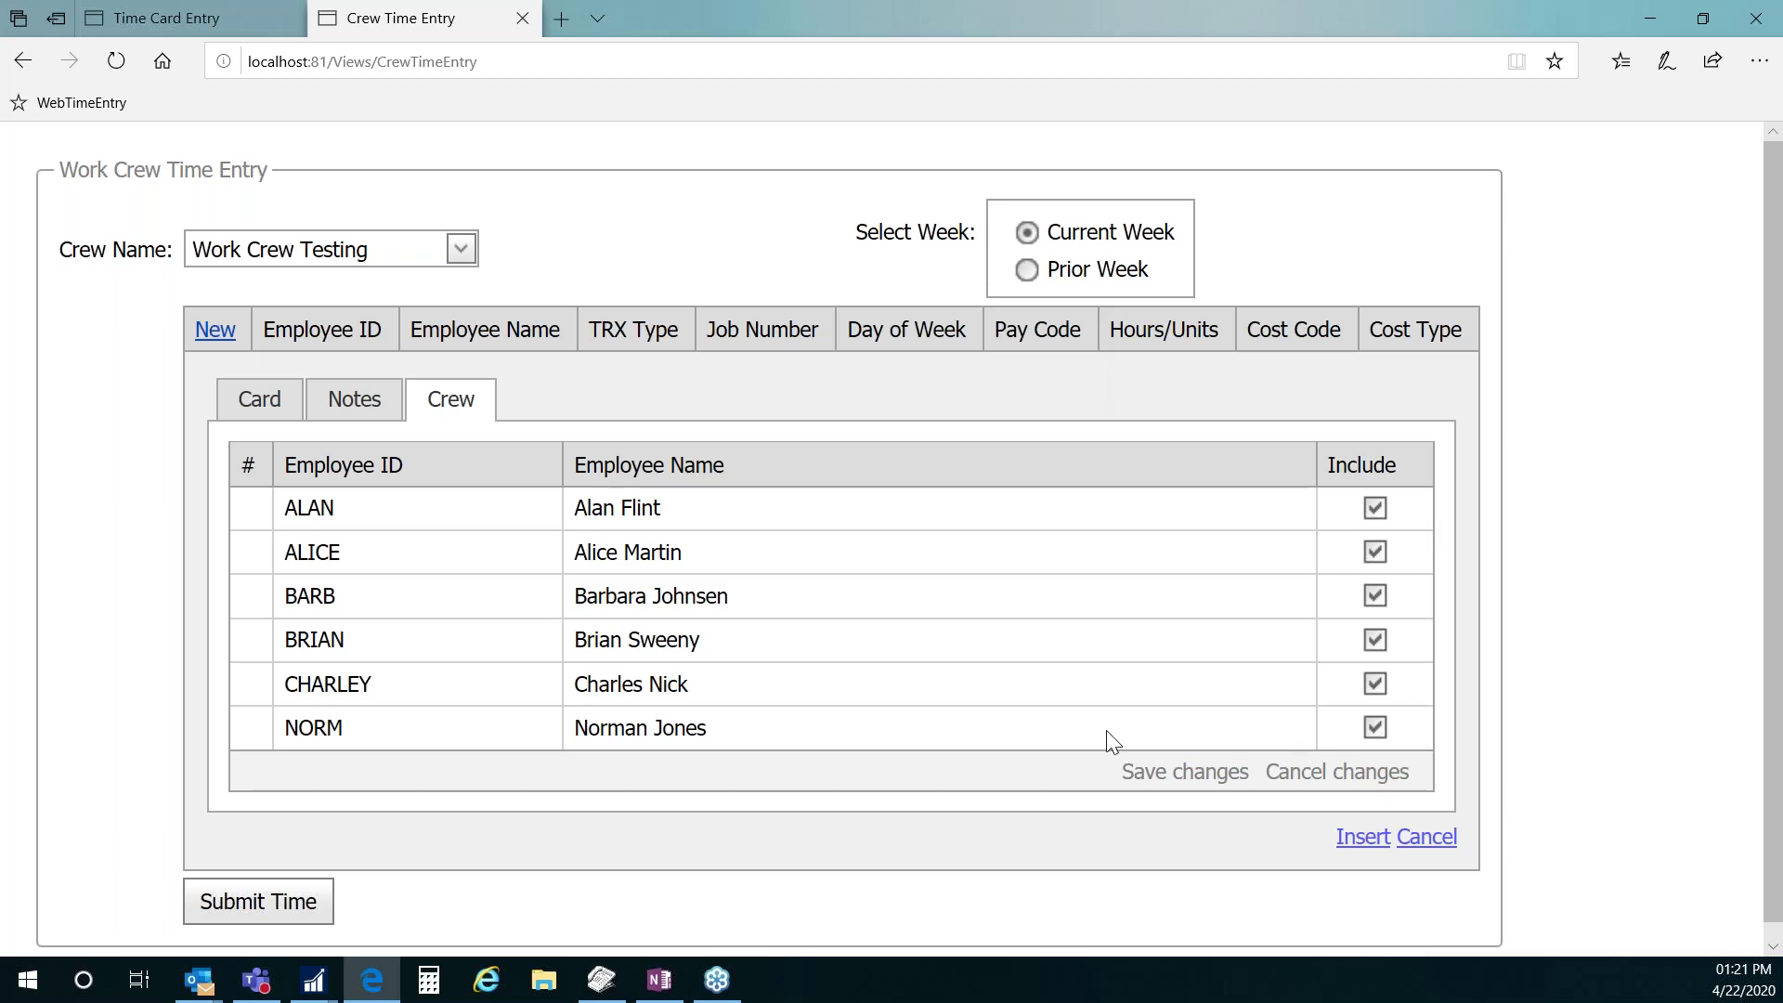
left_click(259, 404)
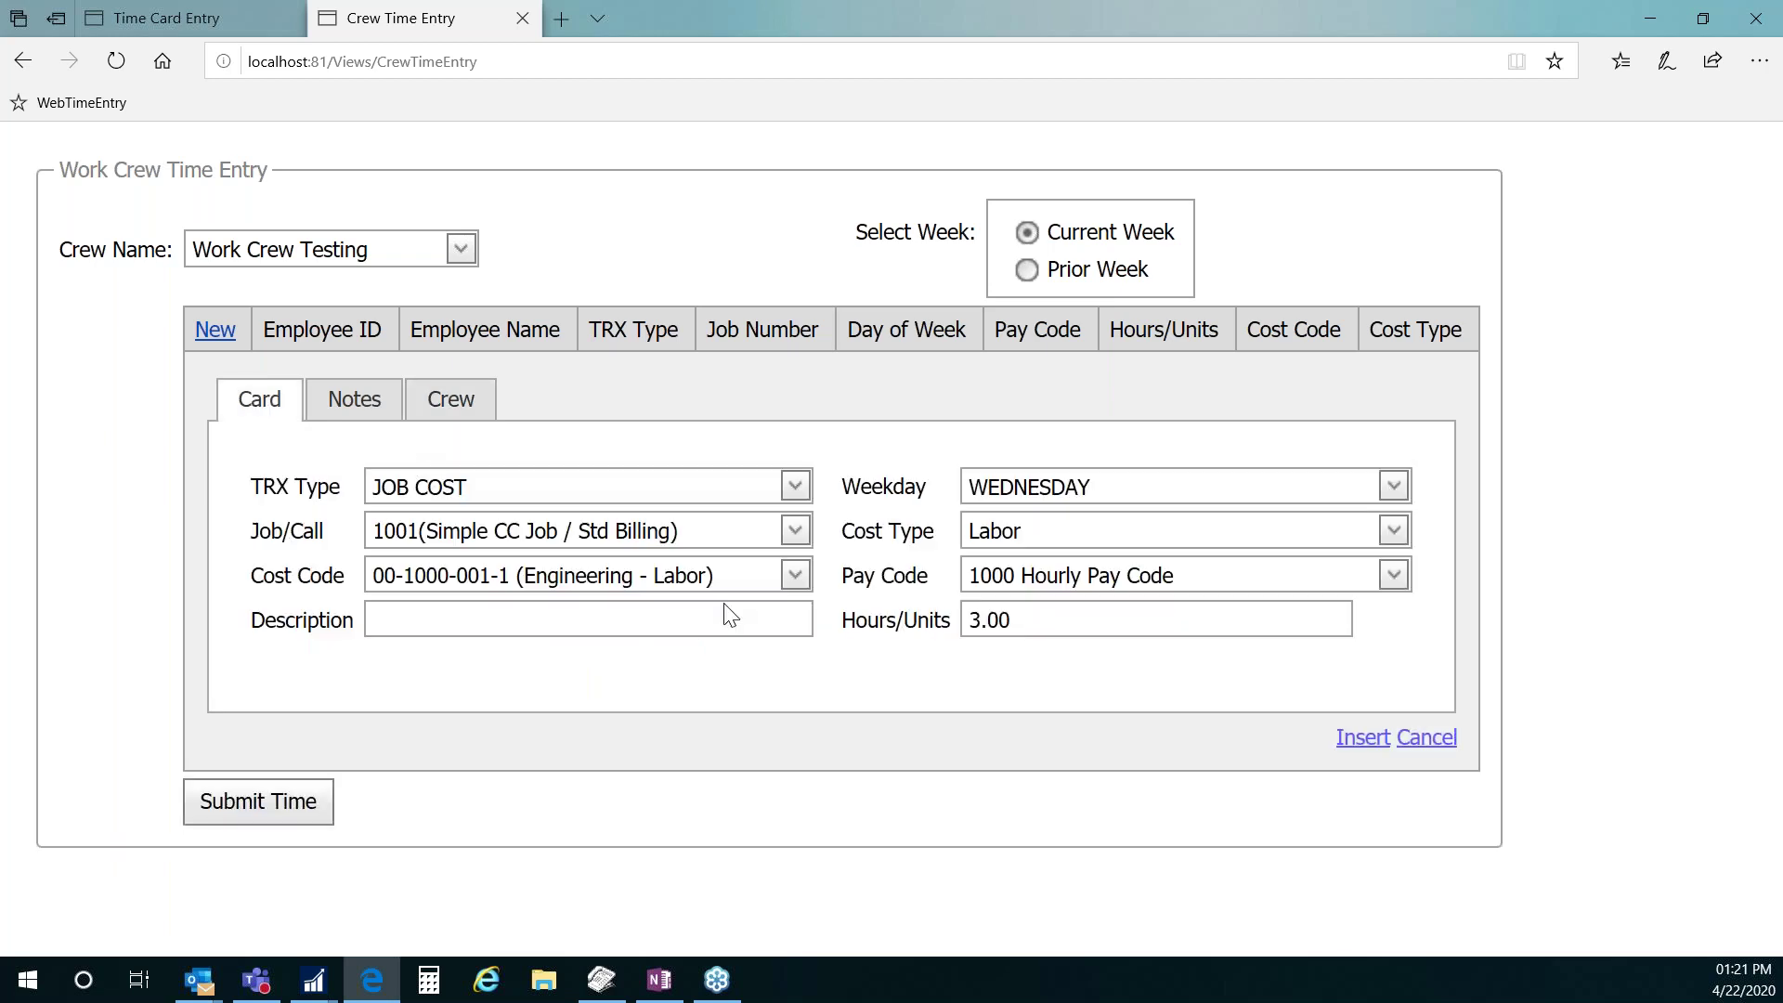
left_click(1361, 737)
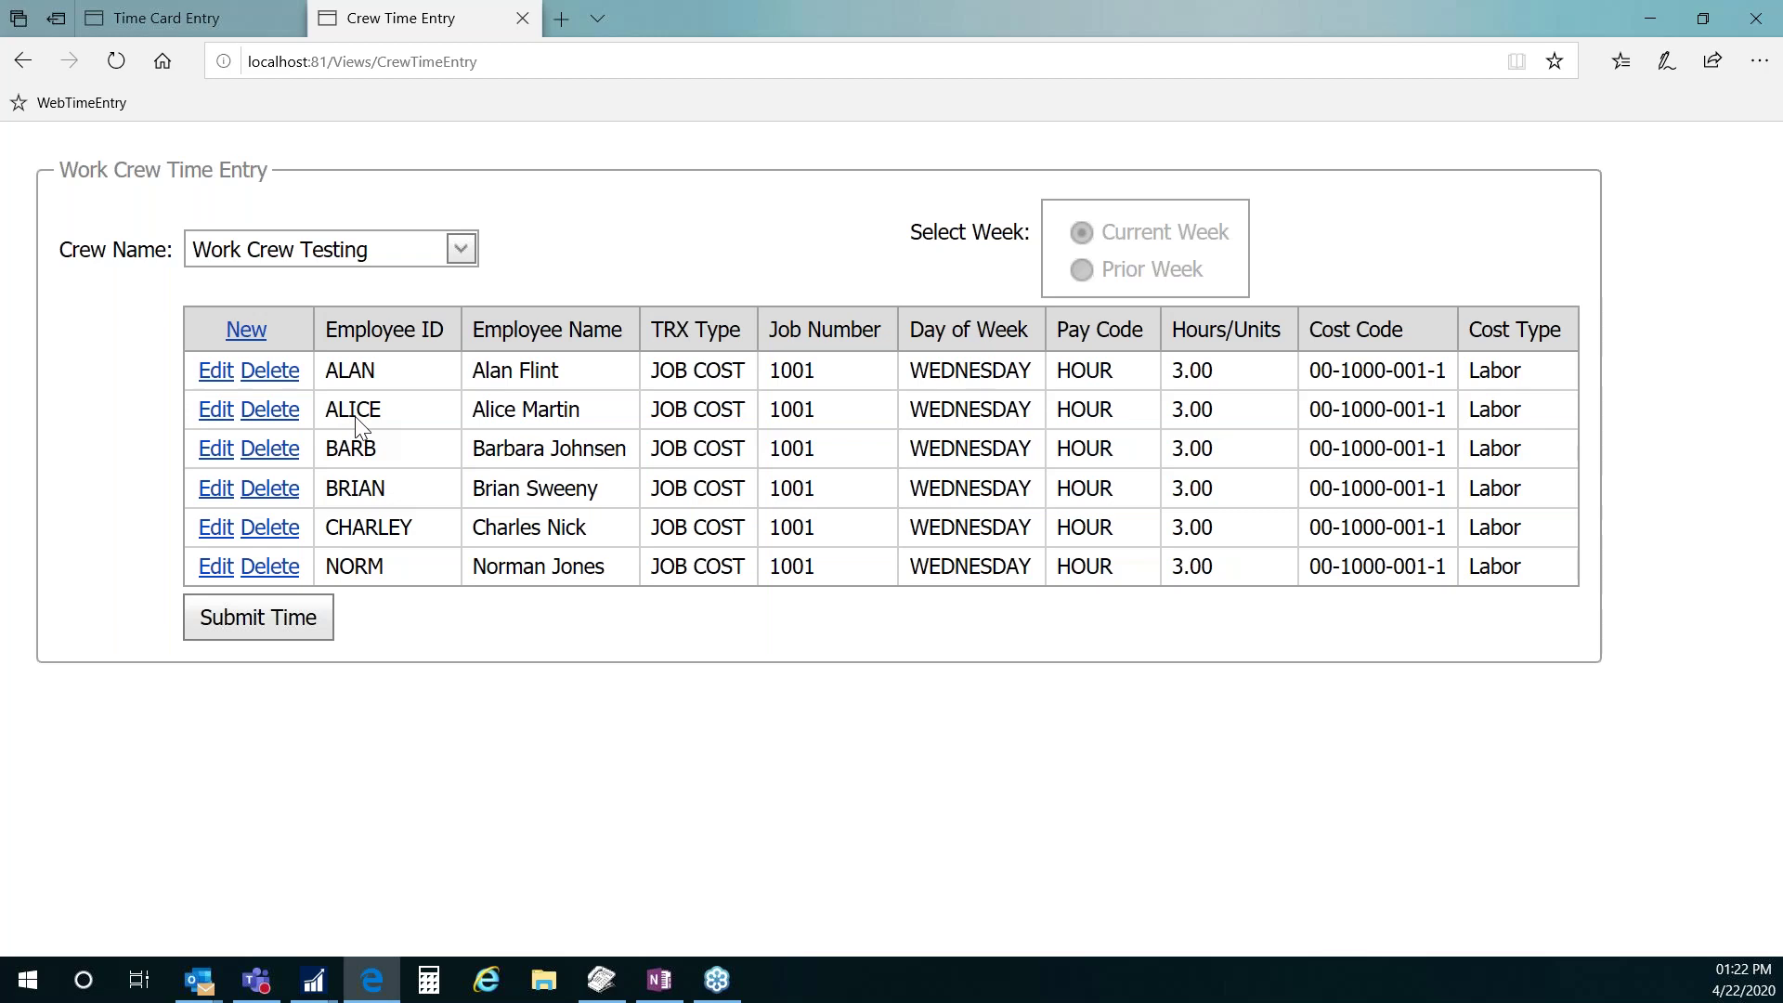
- Change the second crew member's hours to 2.00, then submit the crew's time and acknowledge the confirmation
left_click(224, 416)
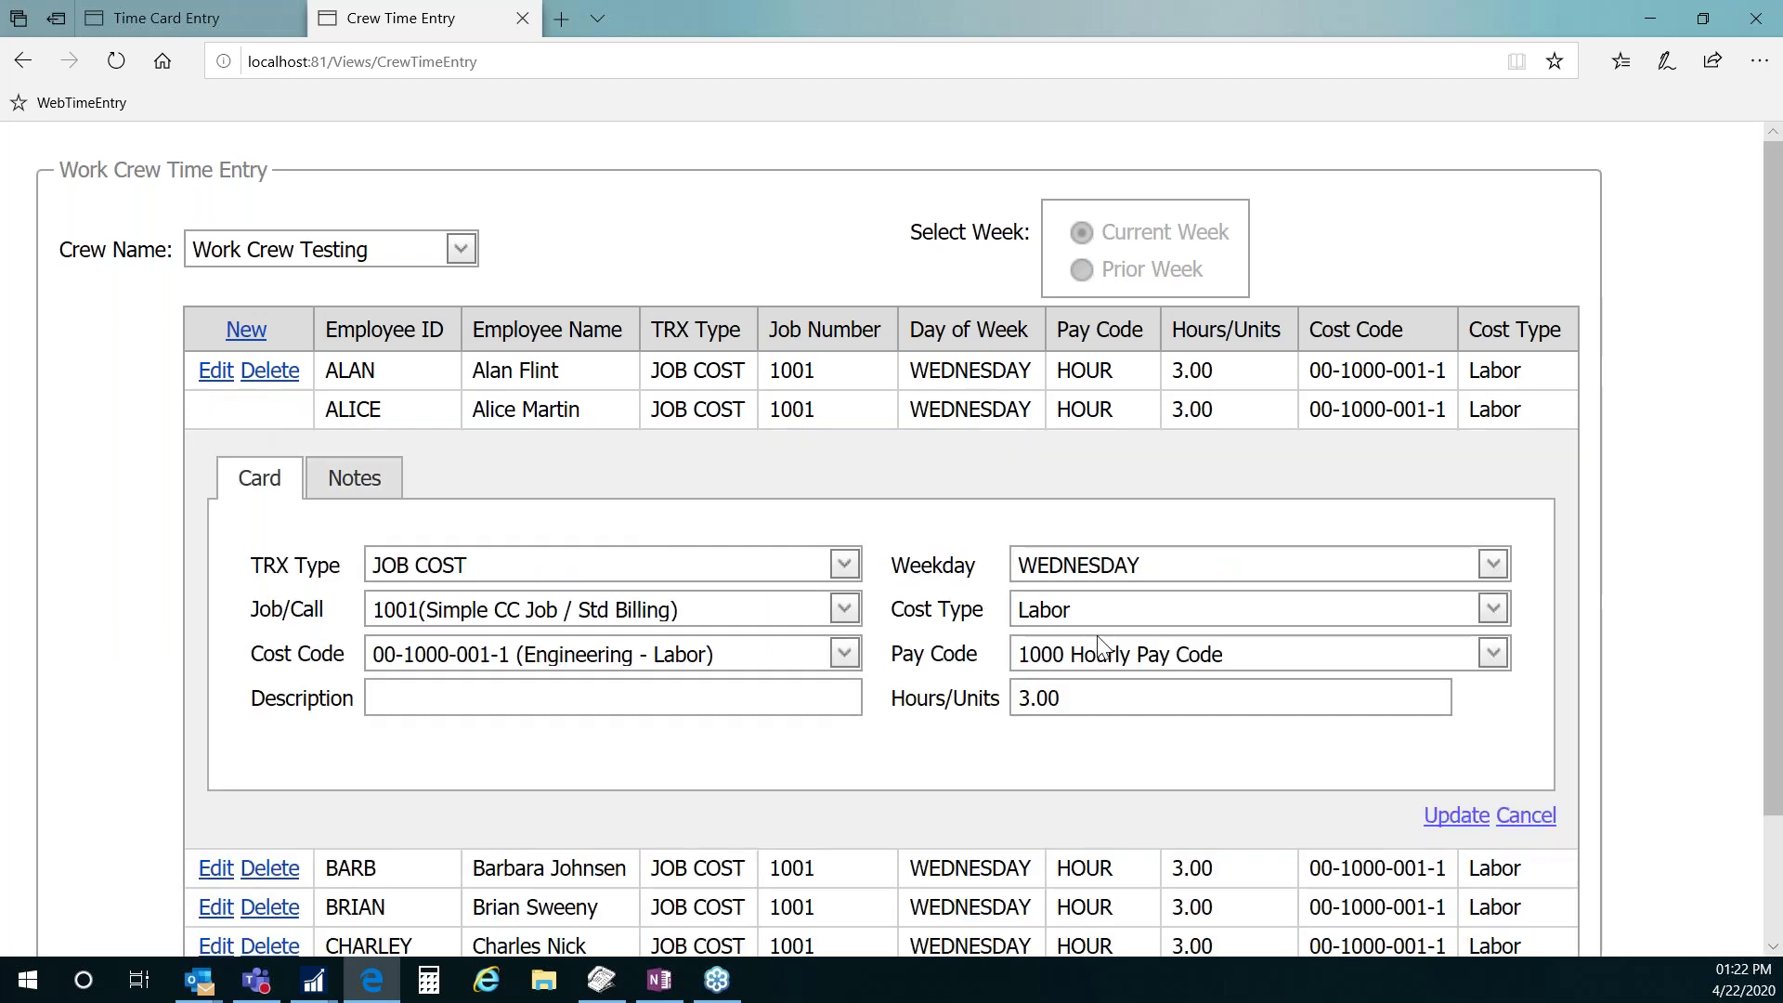
left_click(1081, 703)
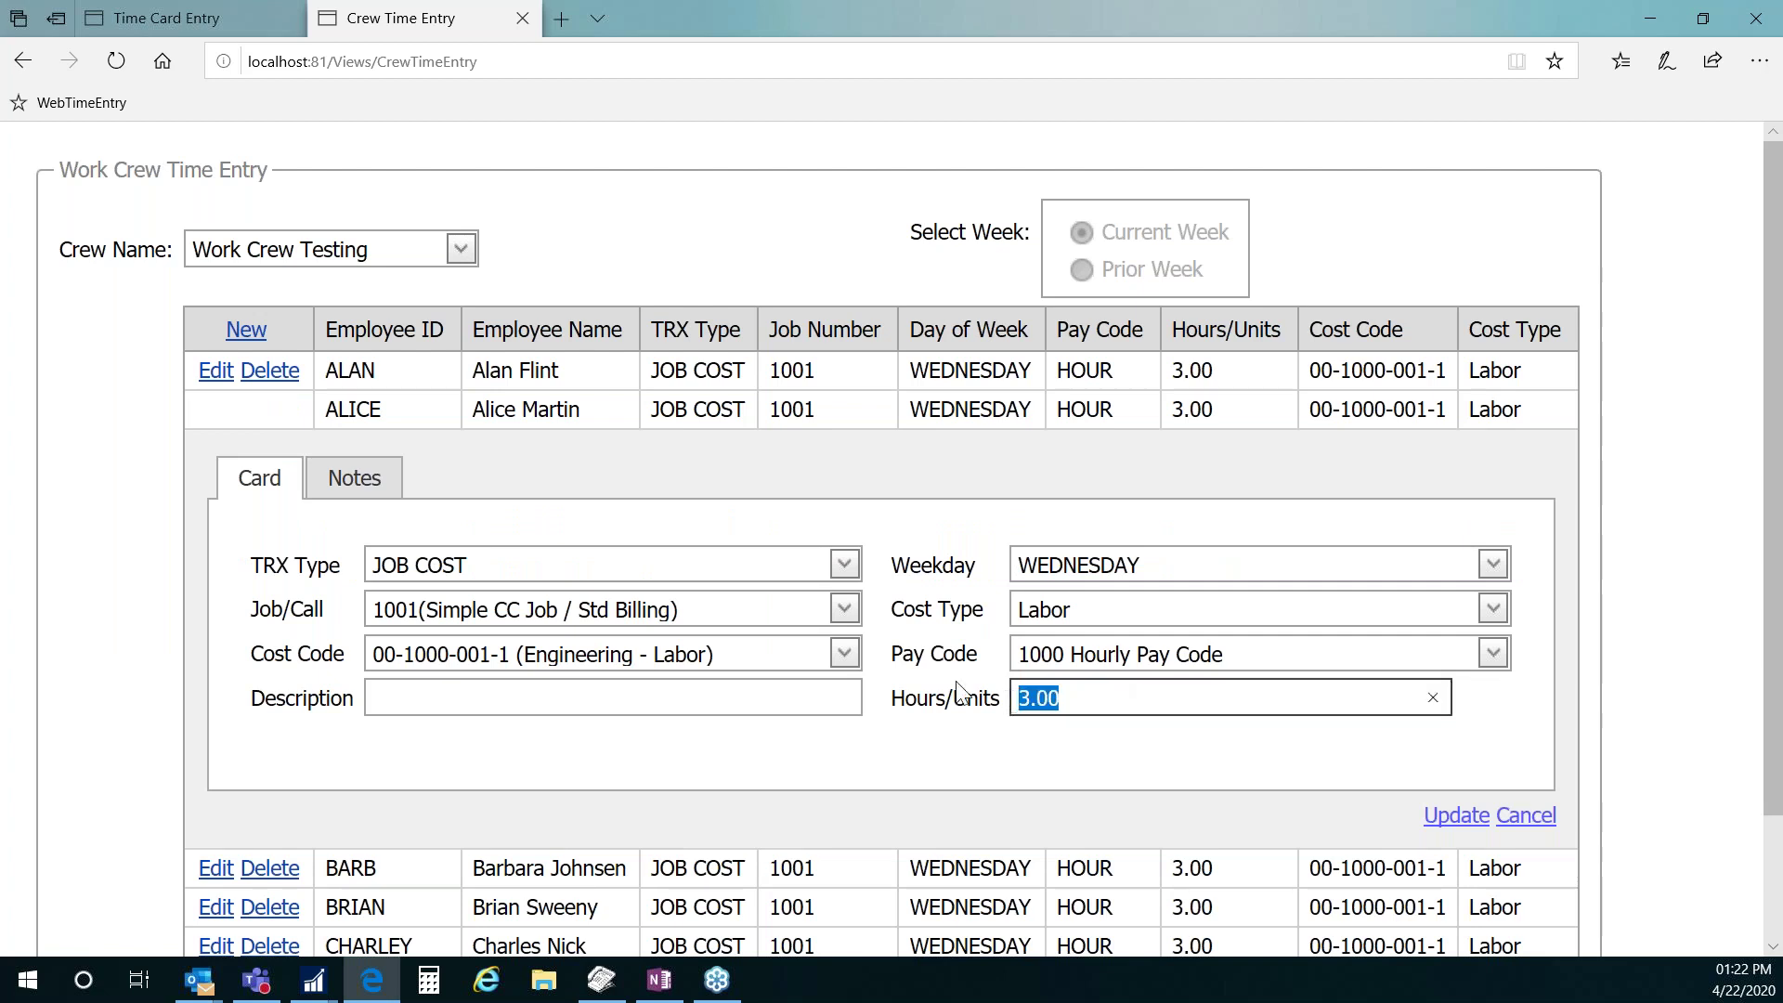
type("2.")
left_click(1450, 816)
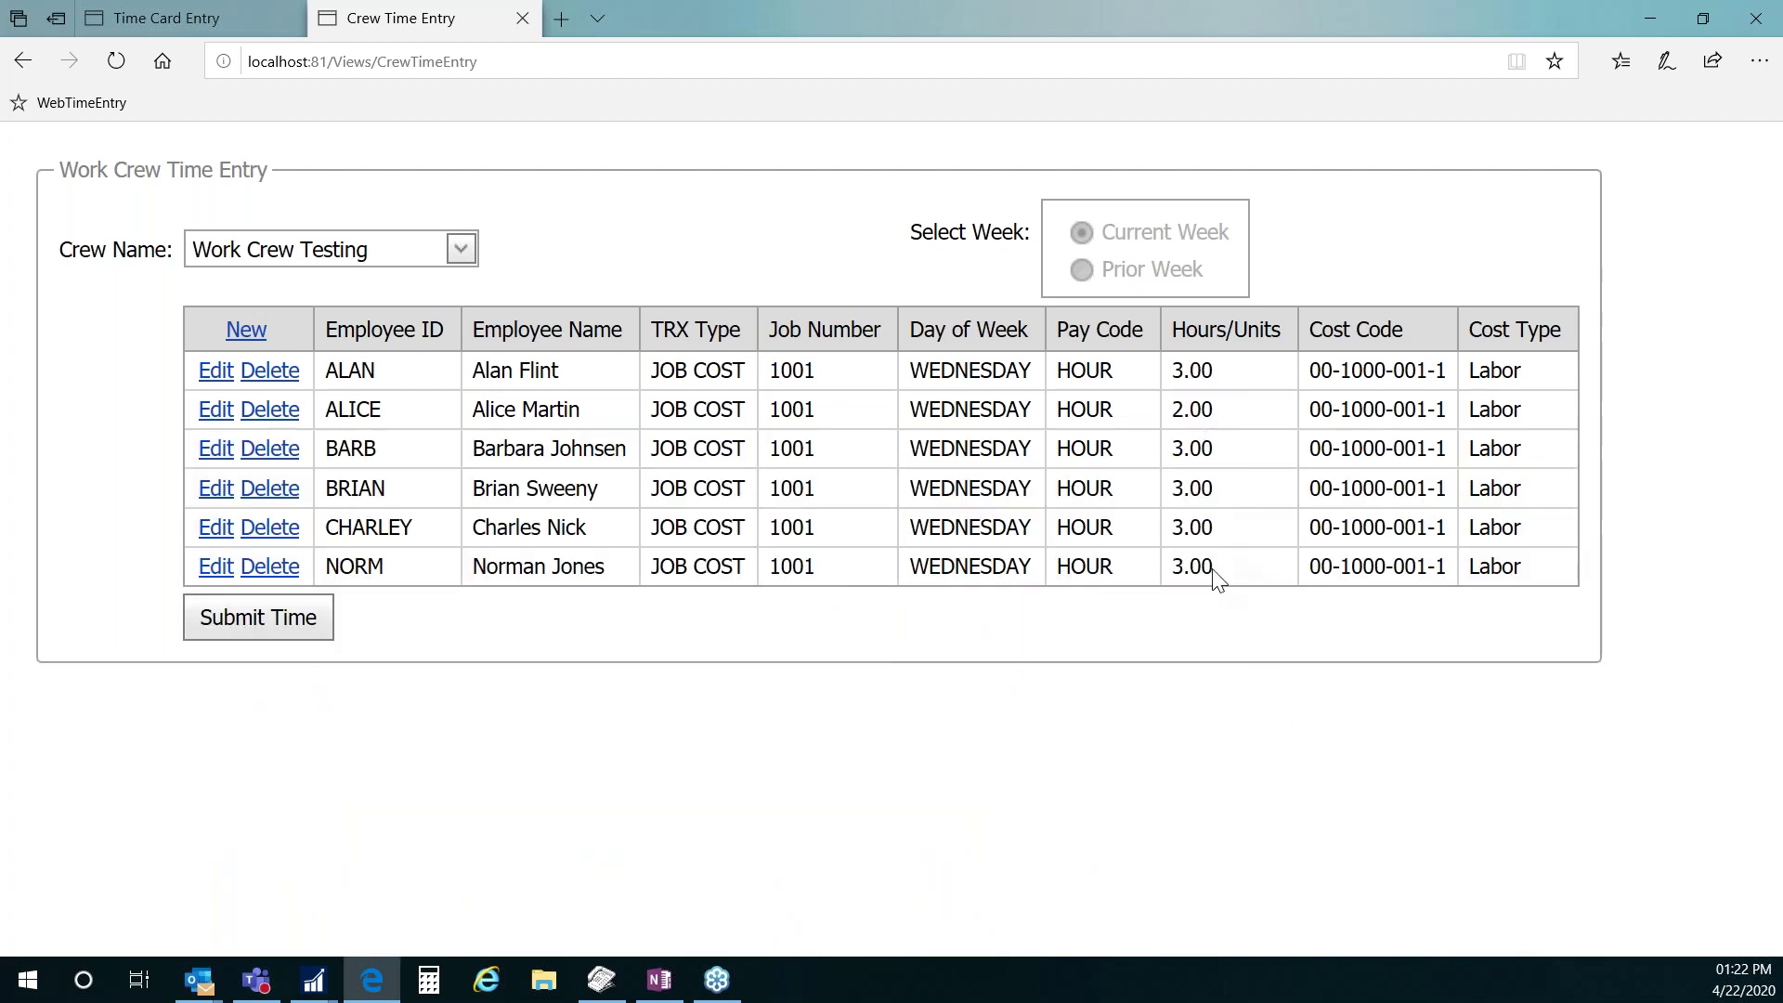
left_click(270, 631)
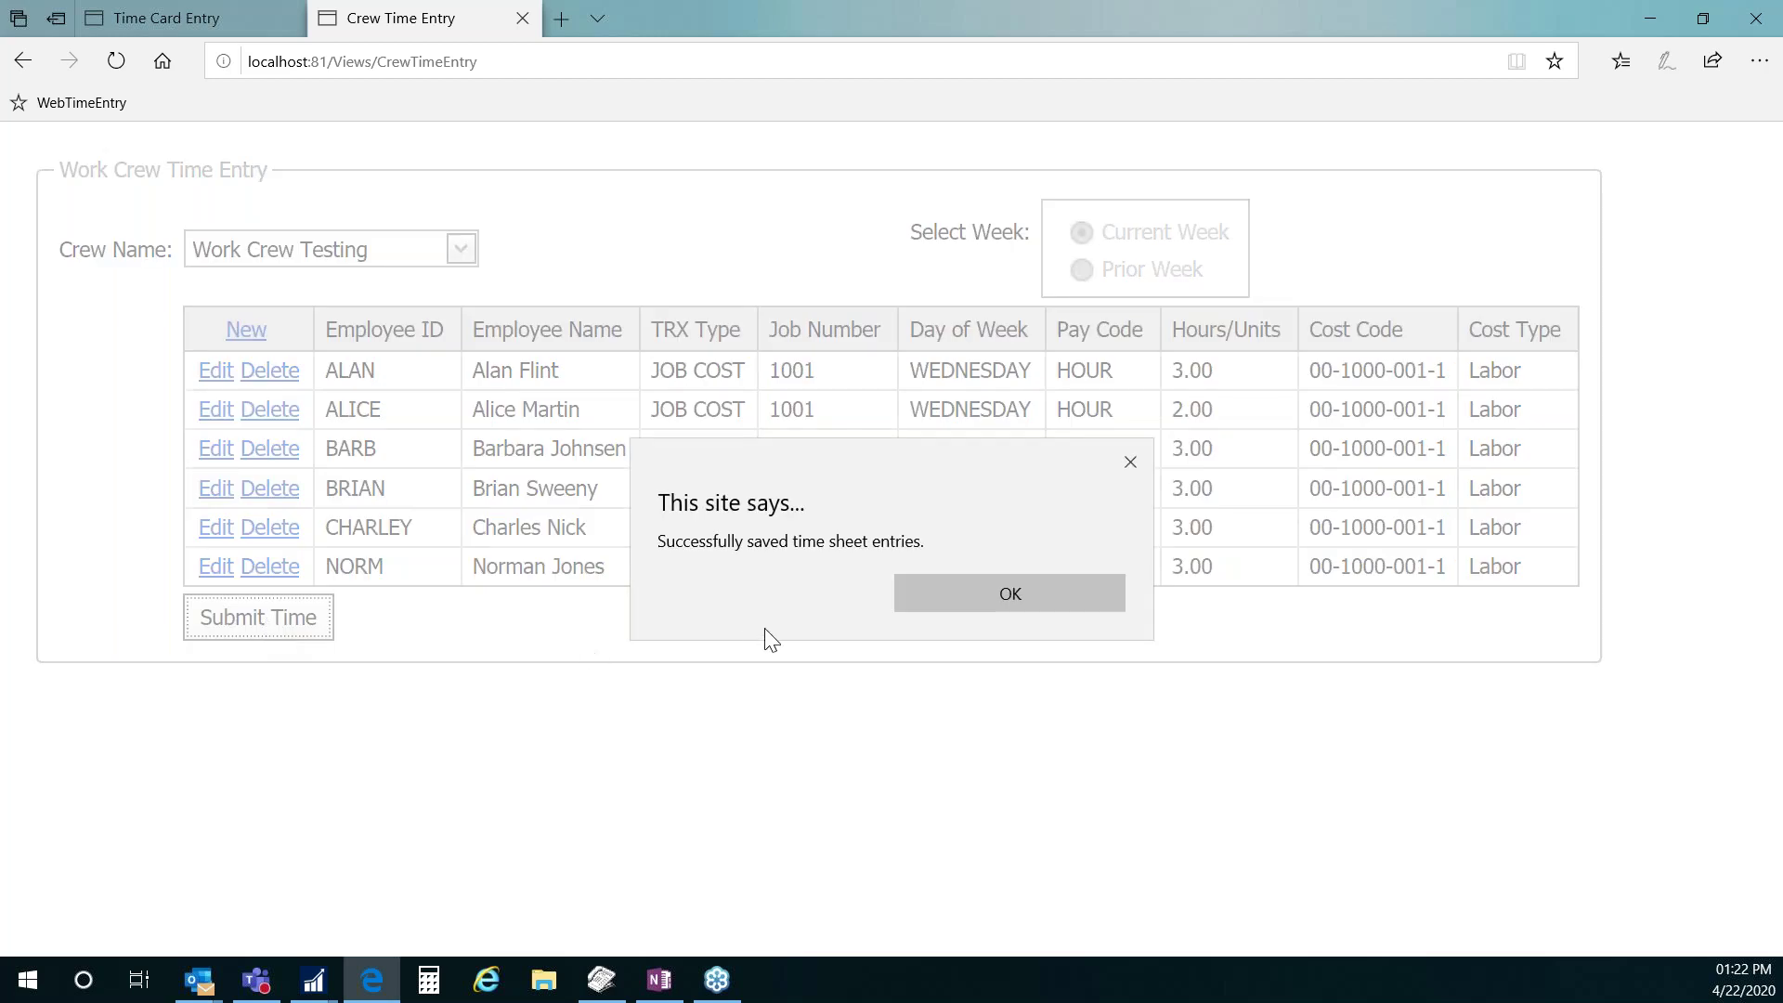
left_click(986, 599)
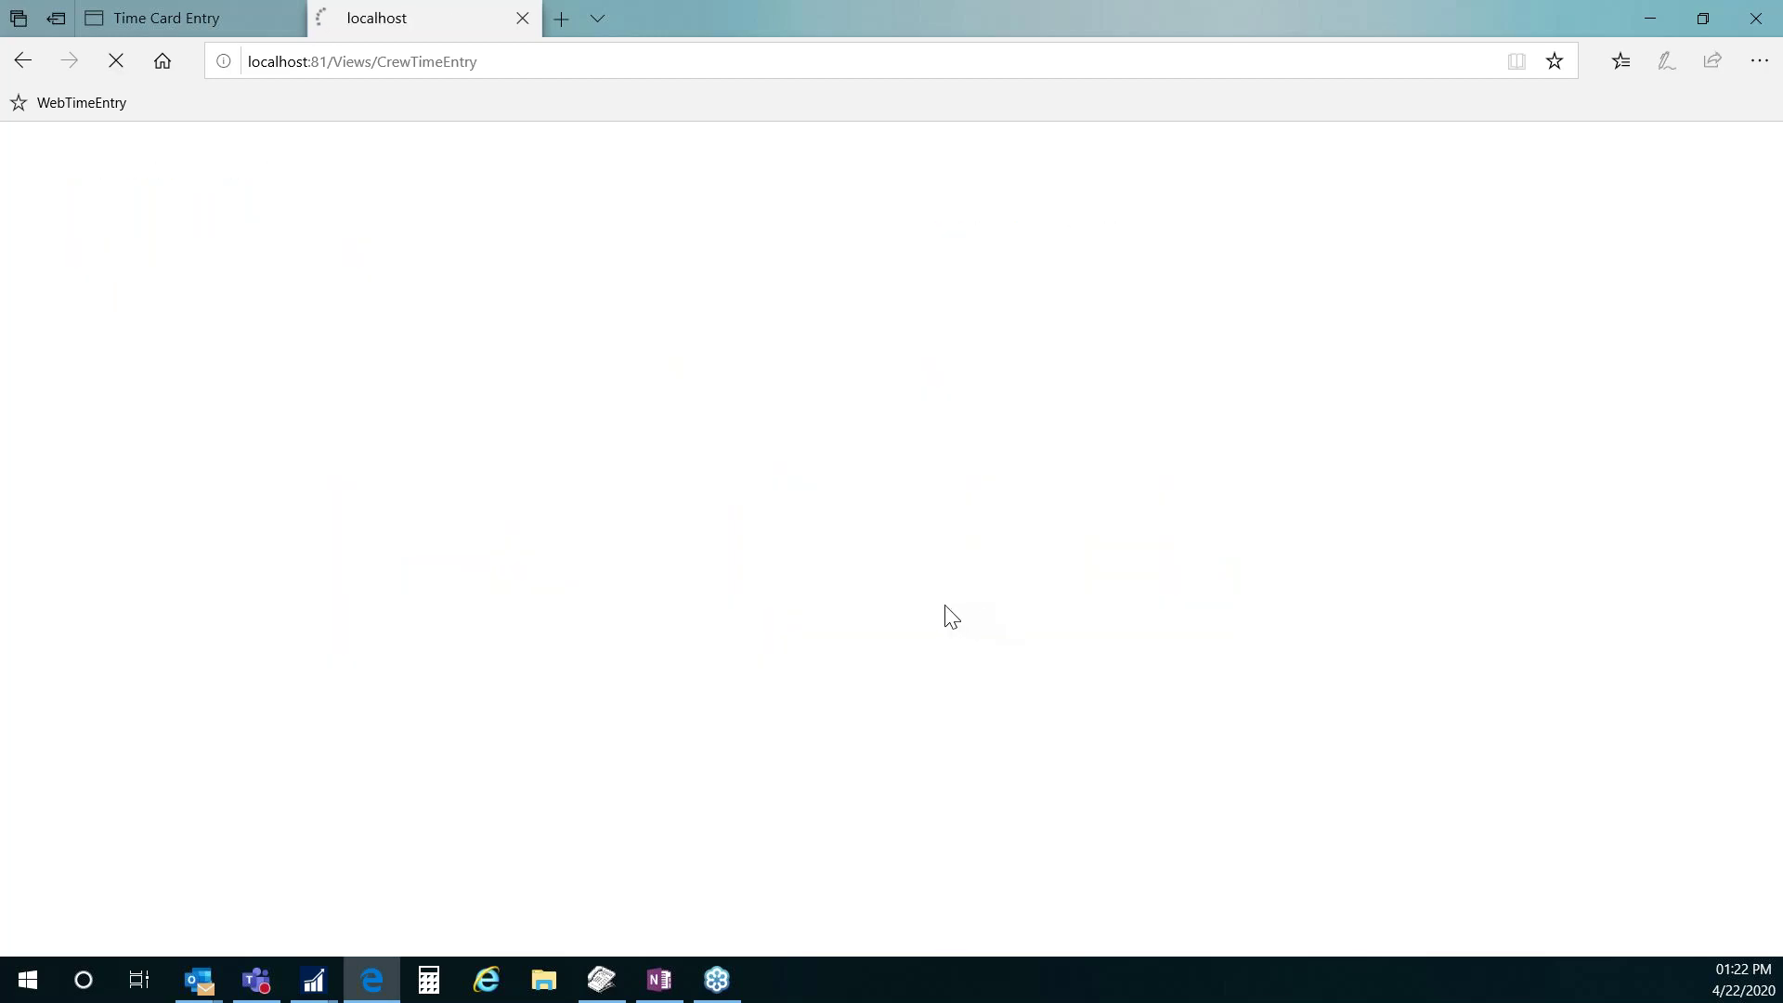
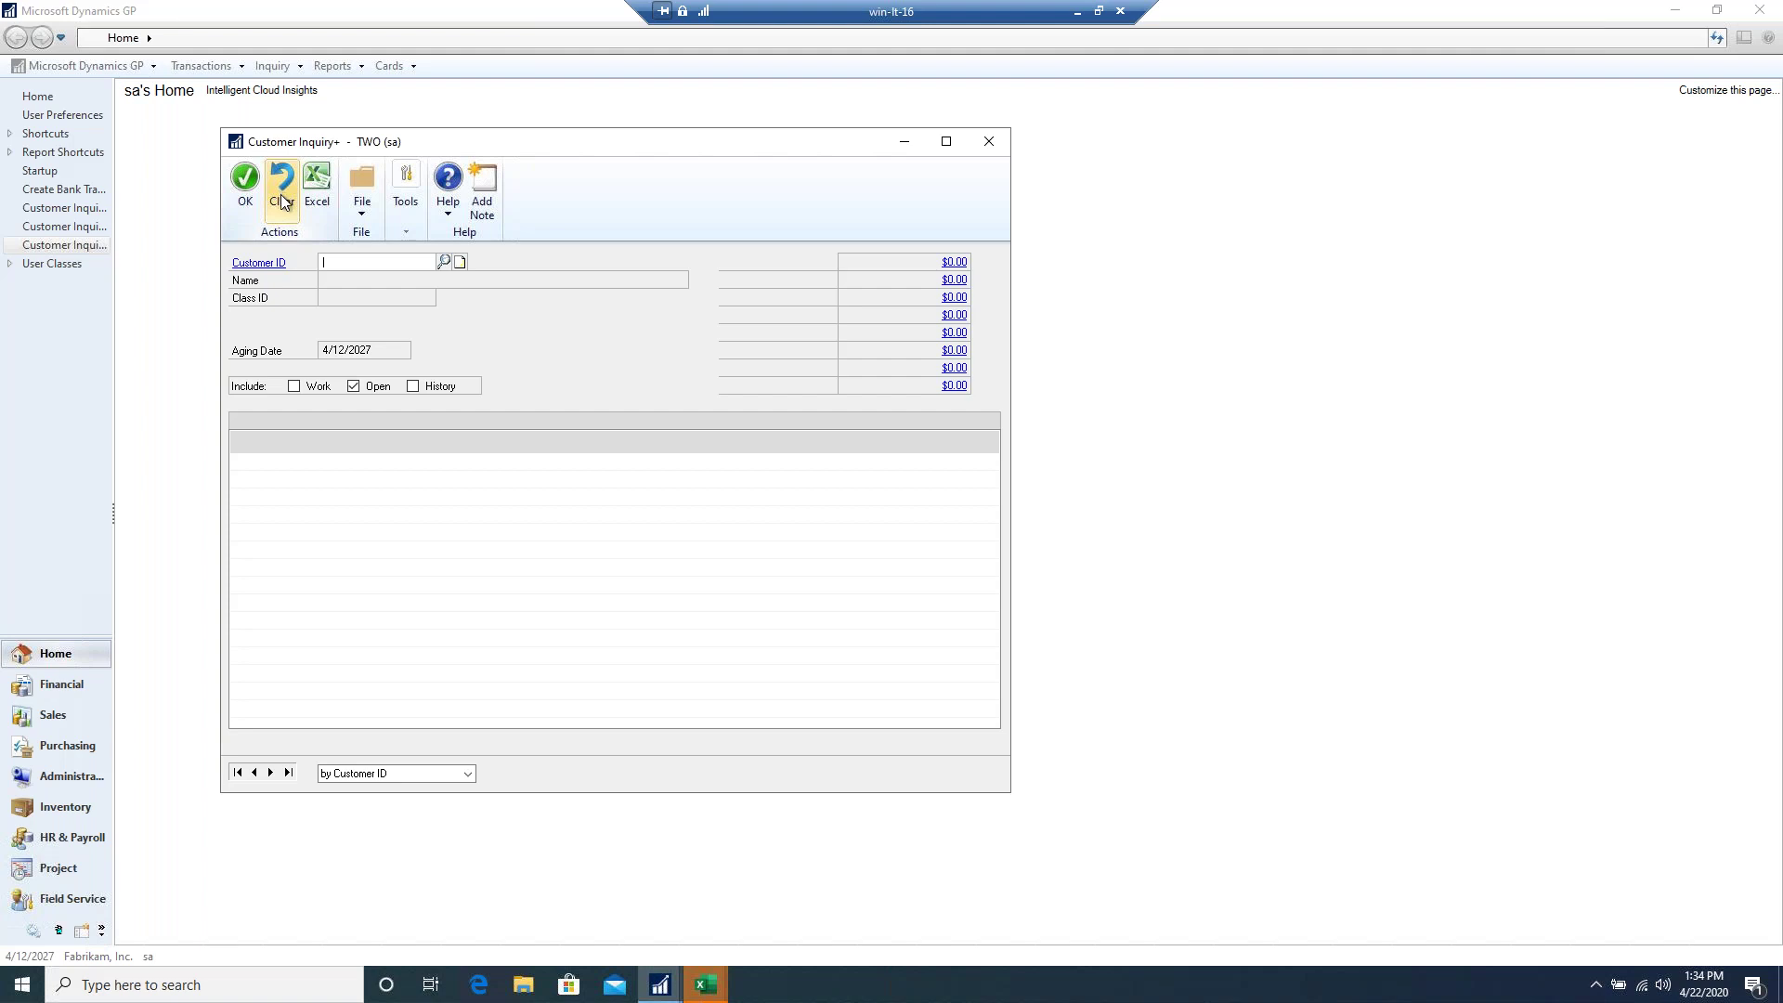
- In Dynamics GP, leave Customer Inquiry+ and open the Receivables Transaction Inquiry - Customer window for customer 101 (ACCURATE PRINTING)
left_click(283, 202)
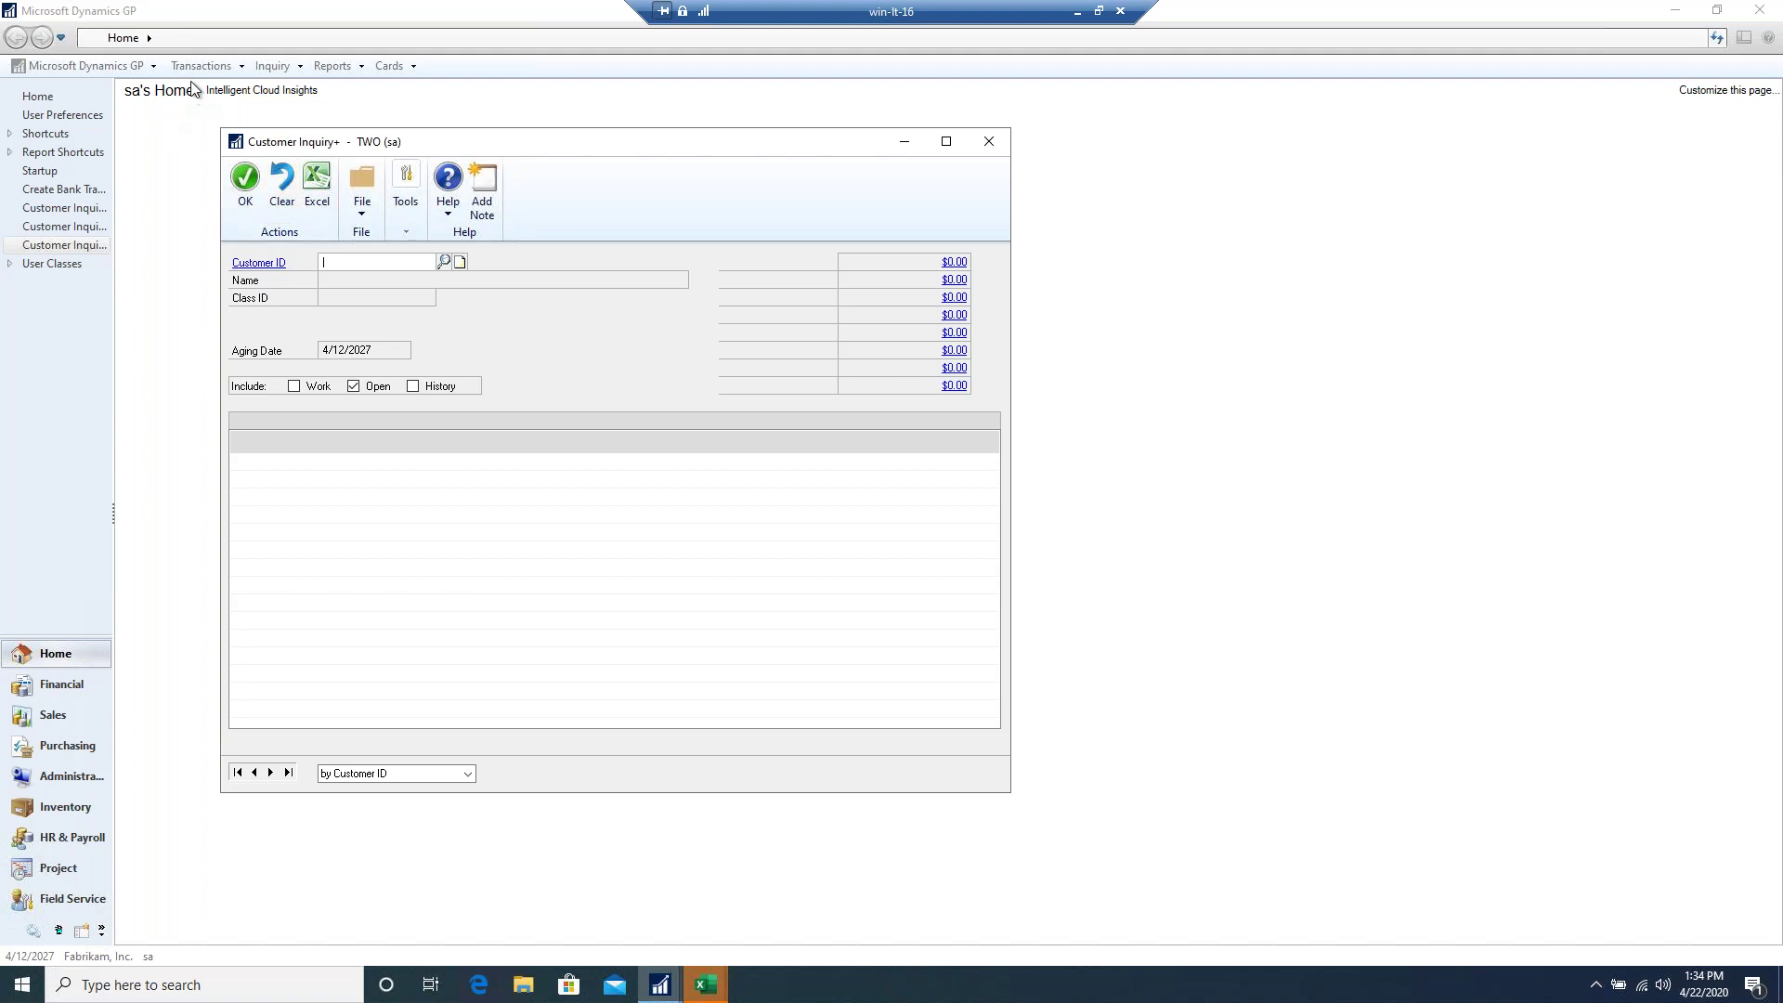
left_click(260, 65)
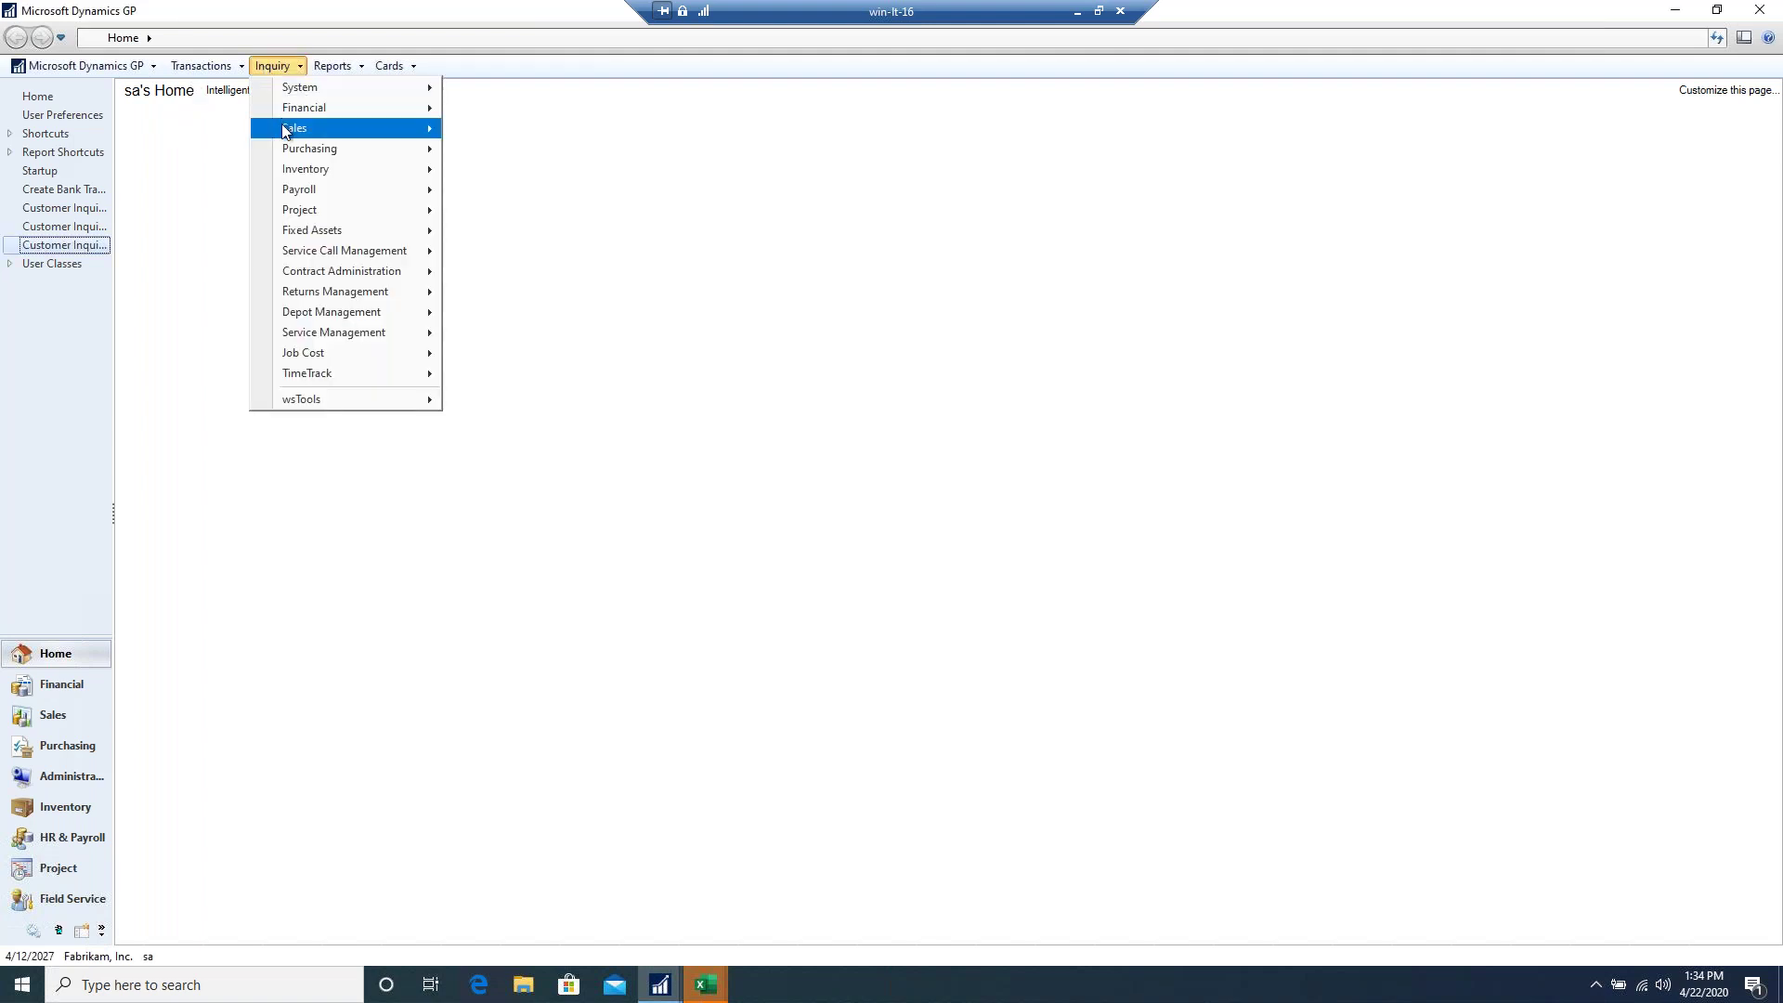
mouse_move(286, 130)
left_click(482, 134)
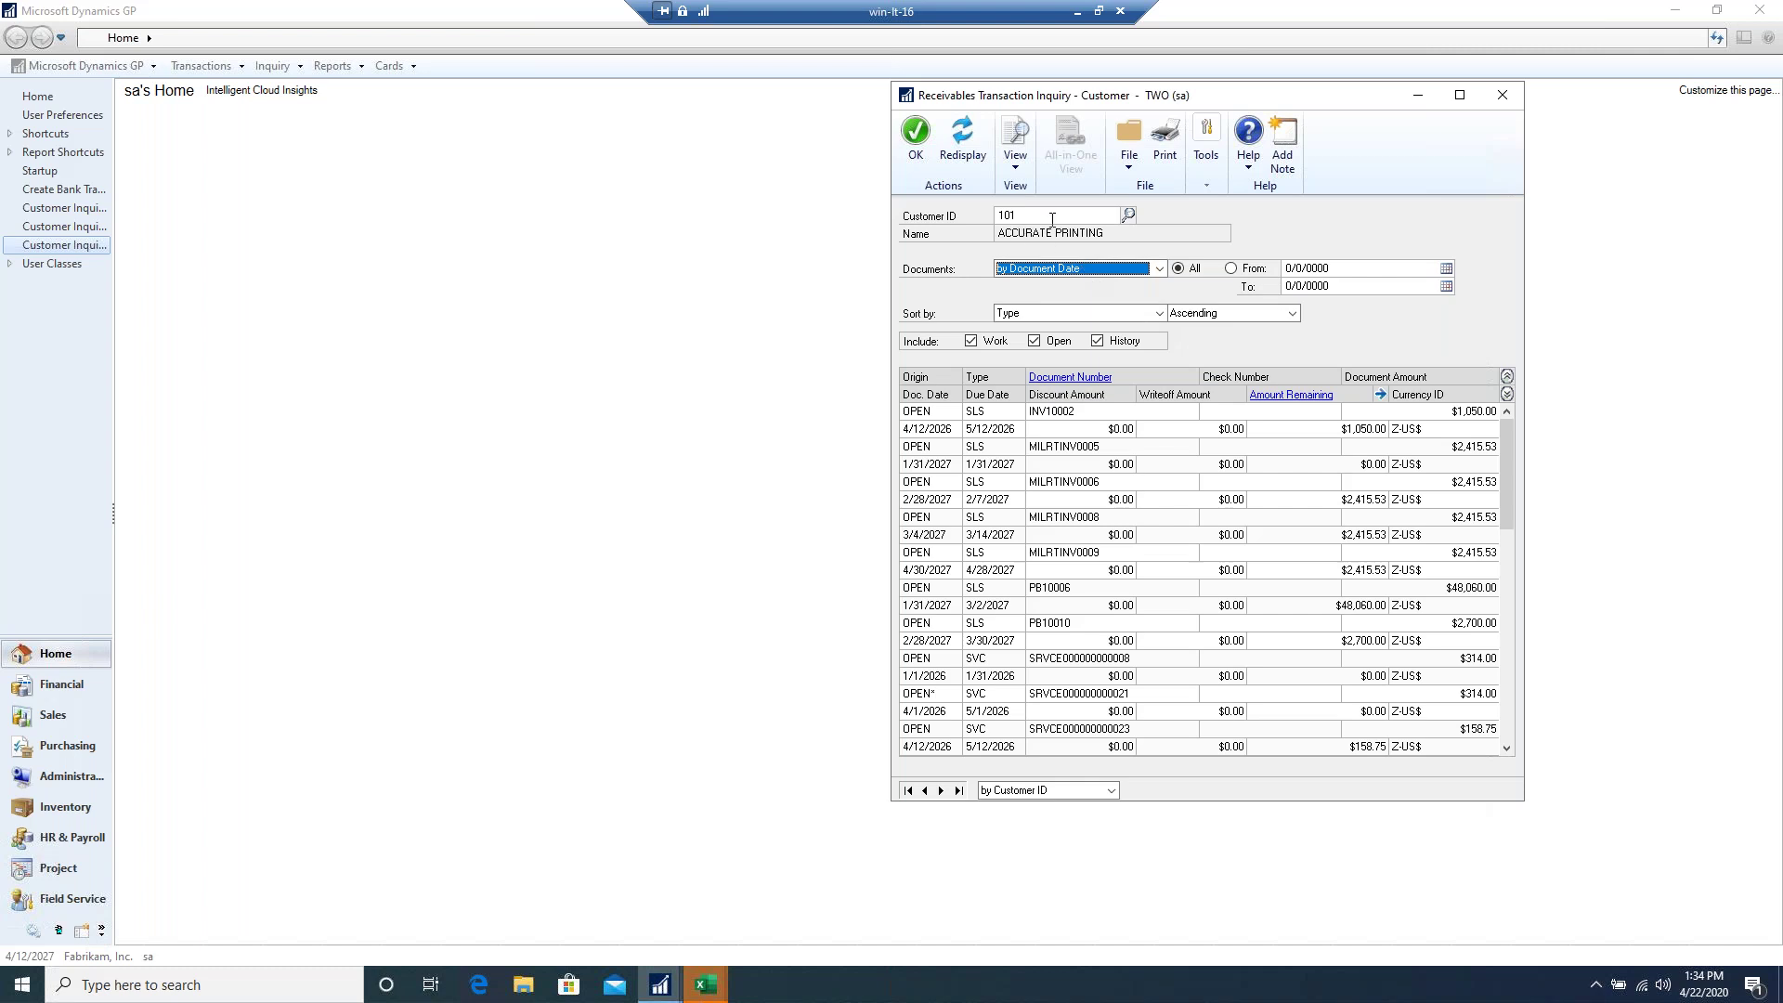
- Exclude history from the inquiry, collapse the documents to single lines, and restrict the document dates to start from 1/1/2020
left_click(1121, 344)
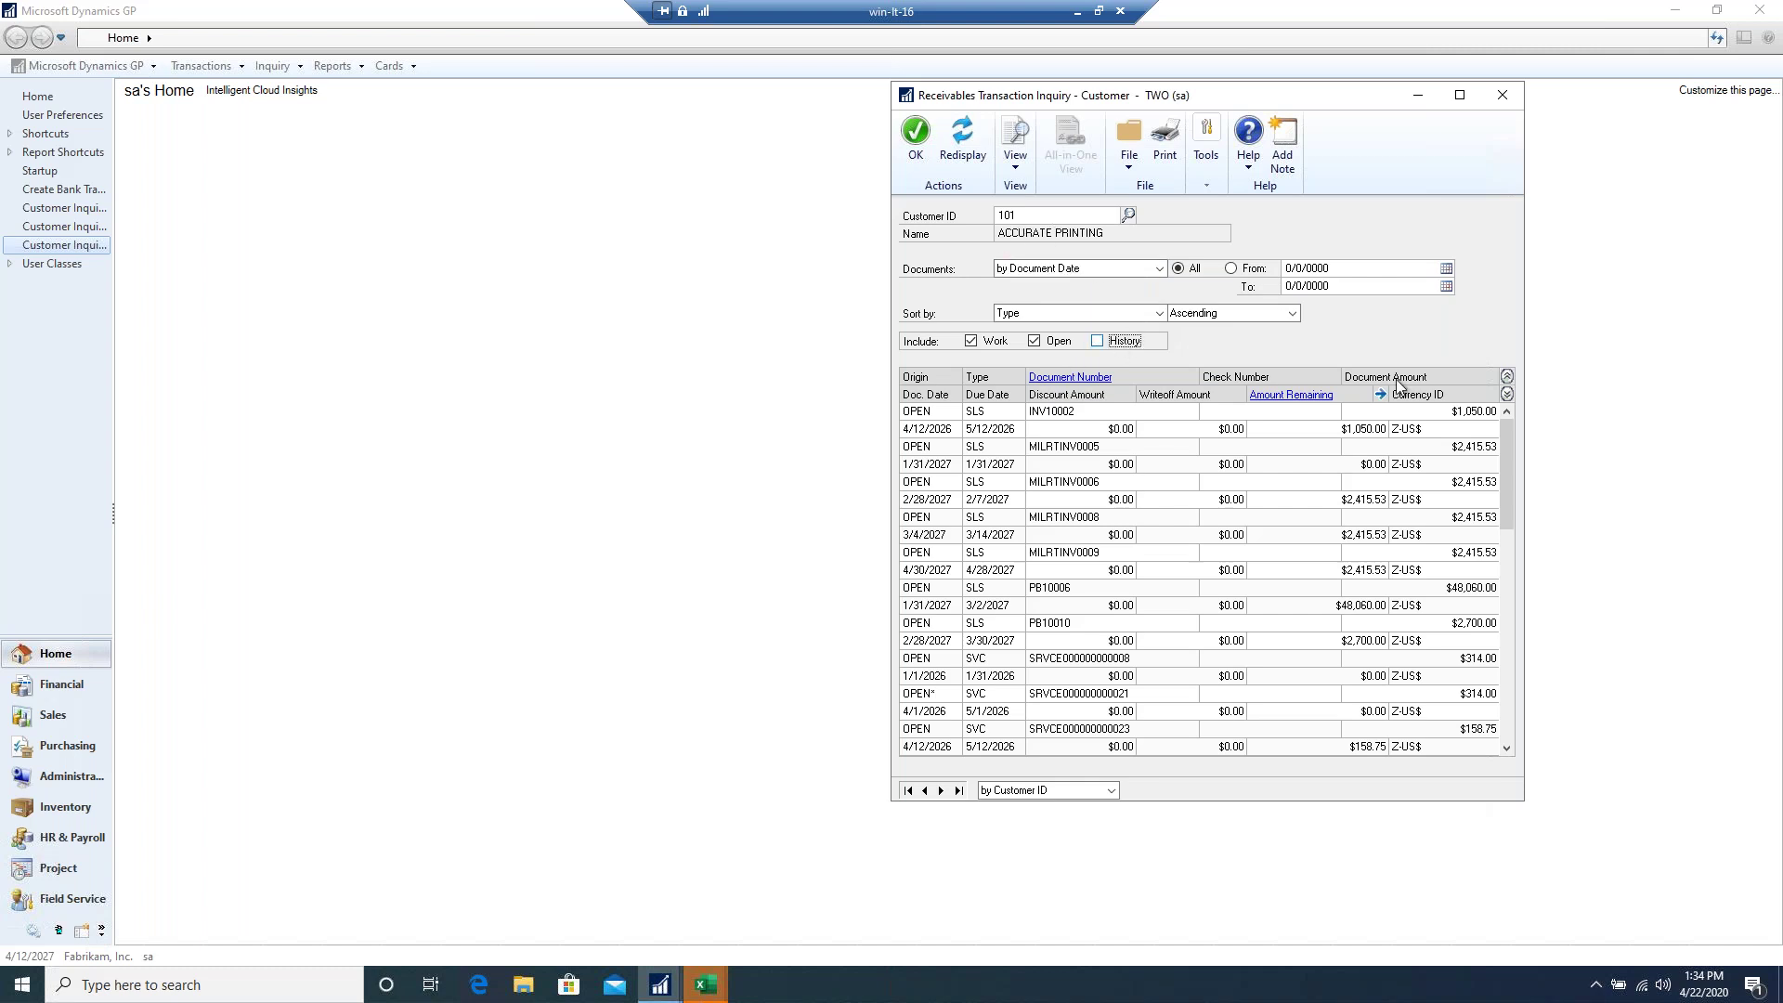
left_click(1506, 376)
left_click(1340, 271)
type("01012020")
key("Tab")
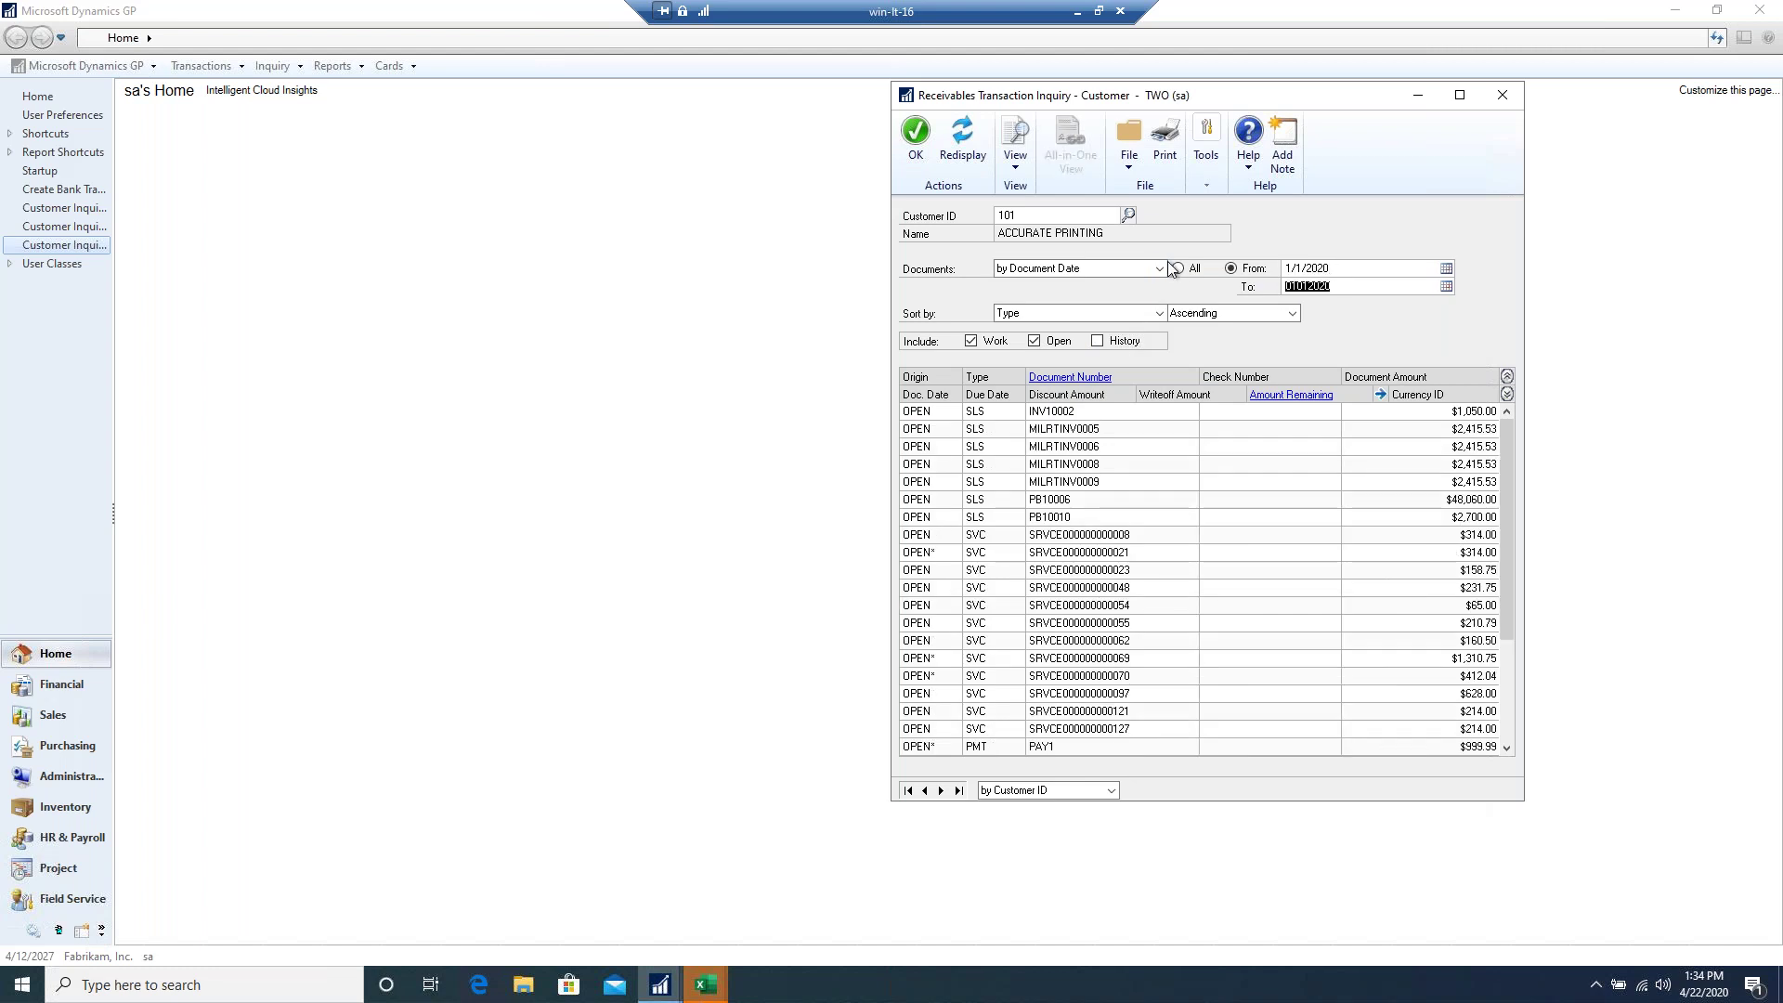
- View the transaction details of document MILRTINV0006, then close them to return to the customer's document list
left_click(1081, 451)
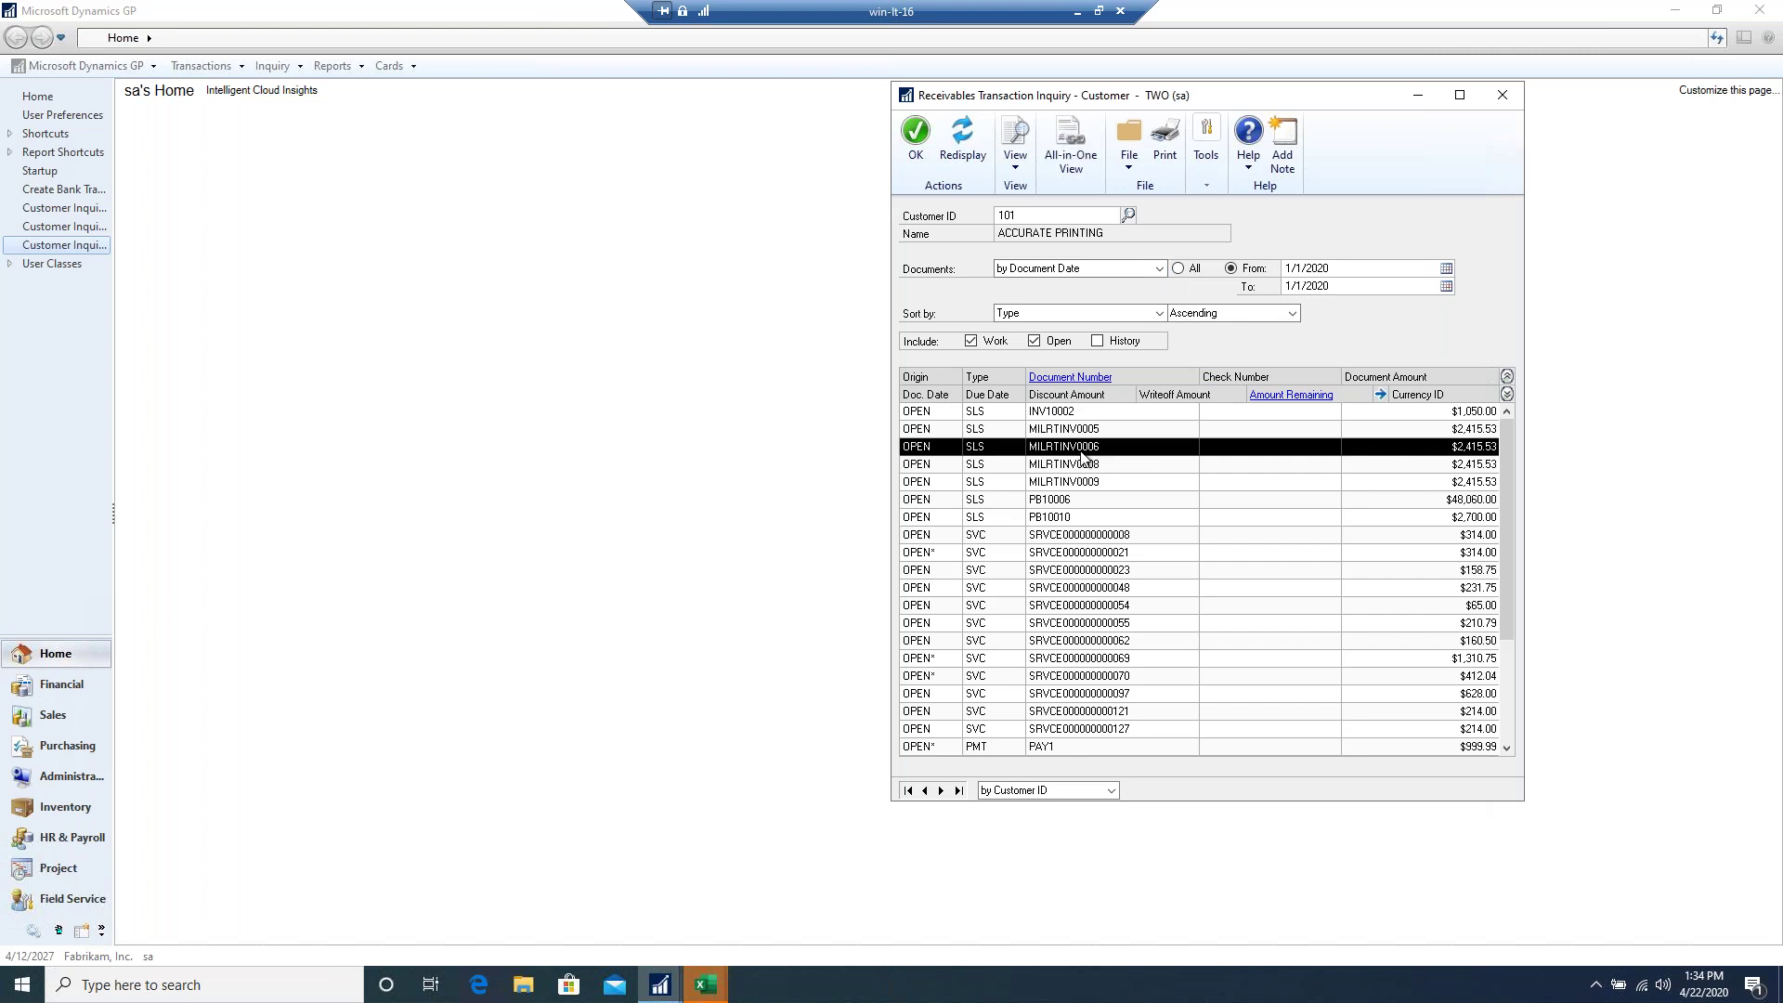
left_click(1077, 378)
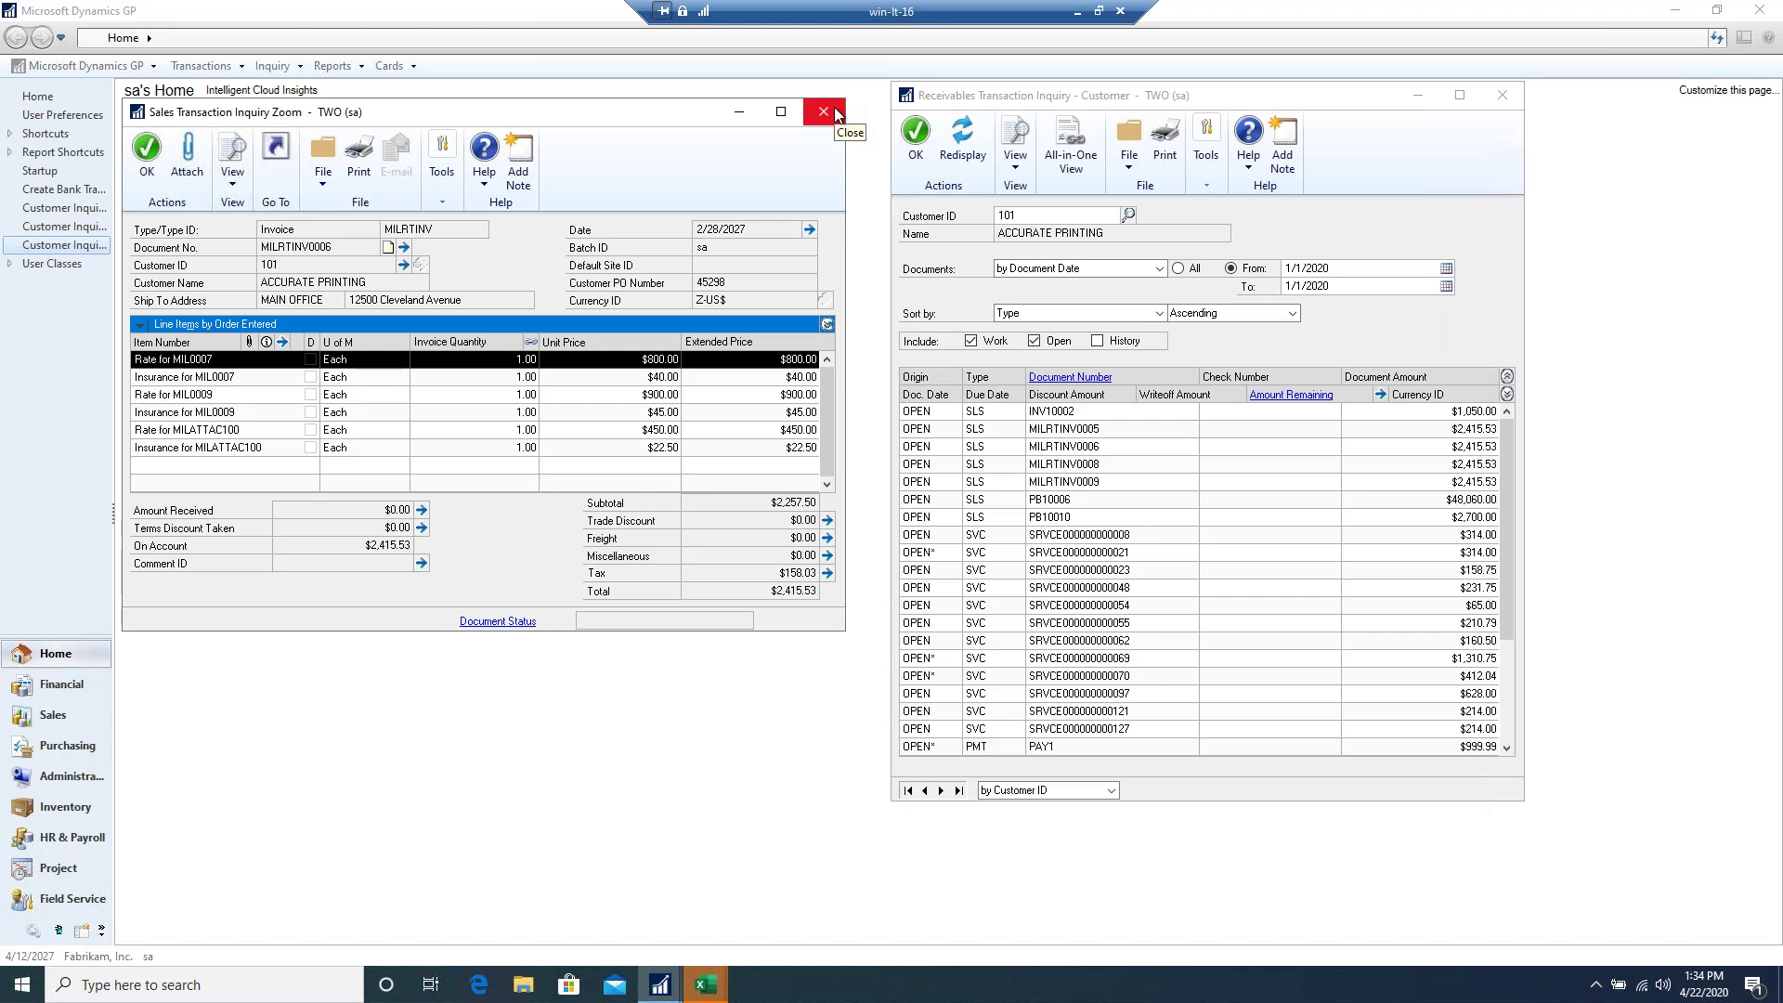
left_click(823, 113)
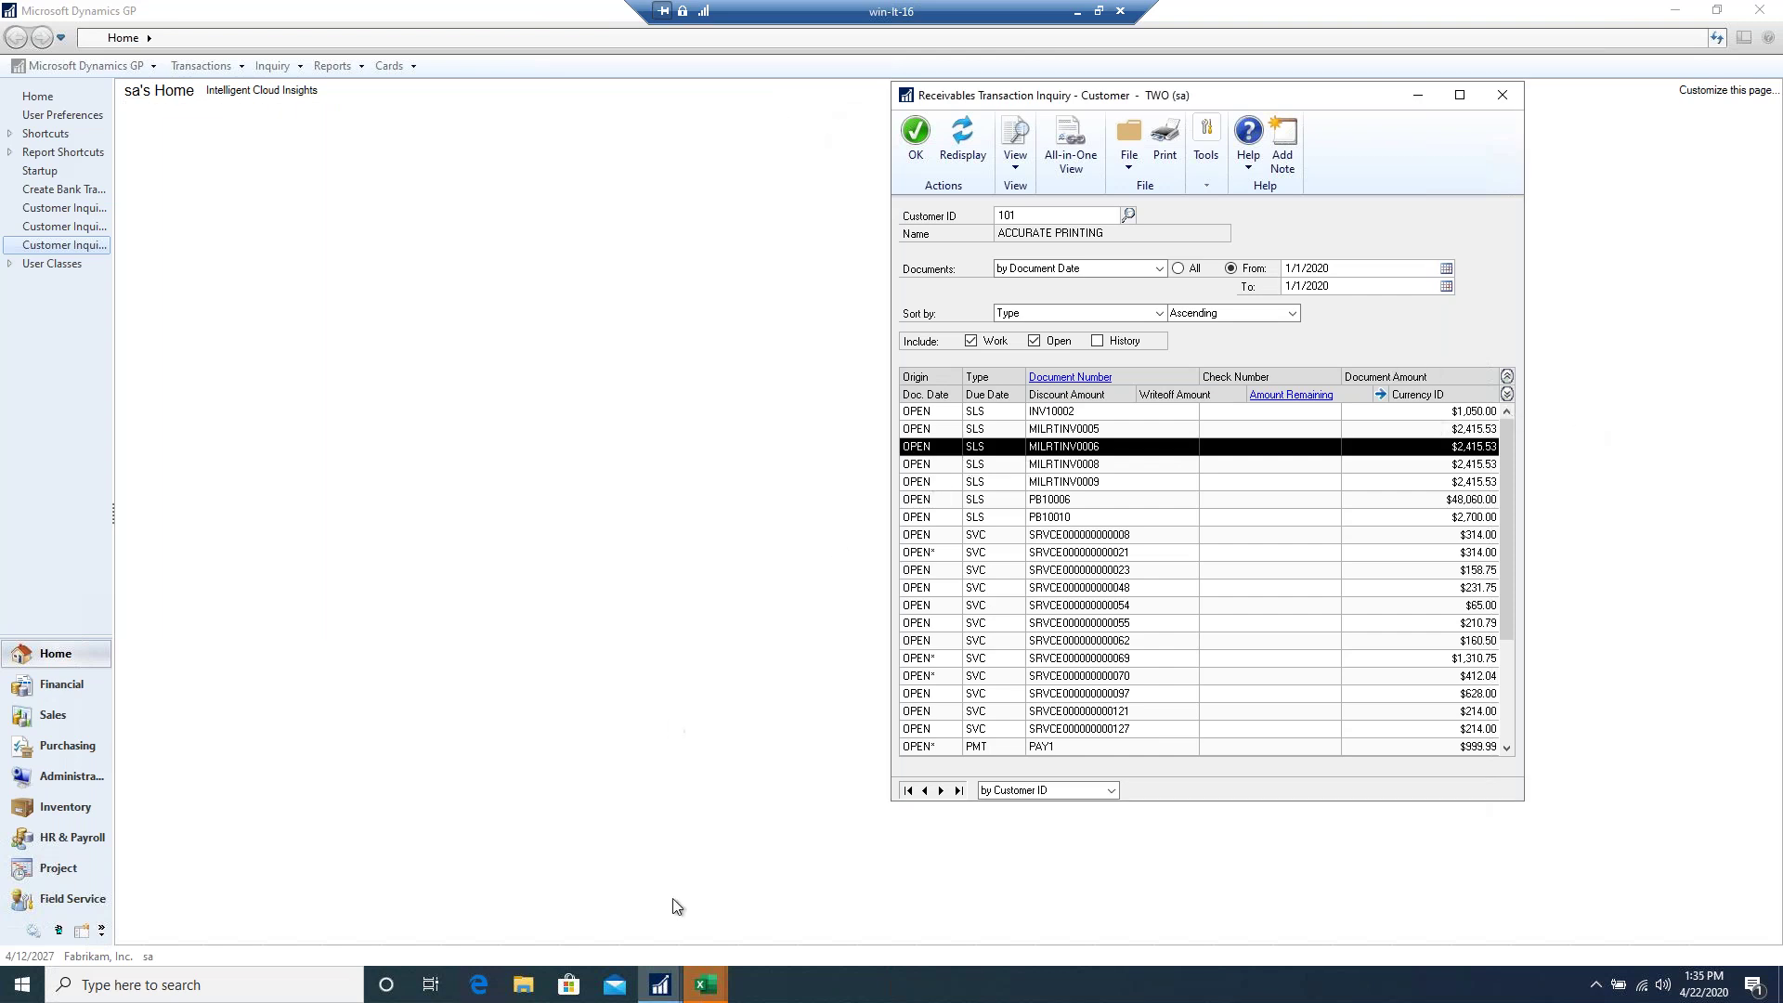
- Bring up the already open Customer Inquiry+ window, then close both it and the Receivables Transaction Inquiry window
left_click(671, 984)
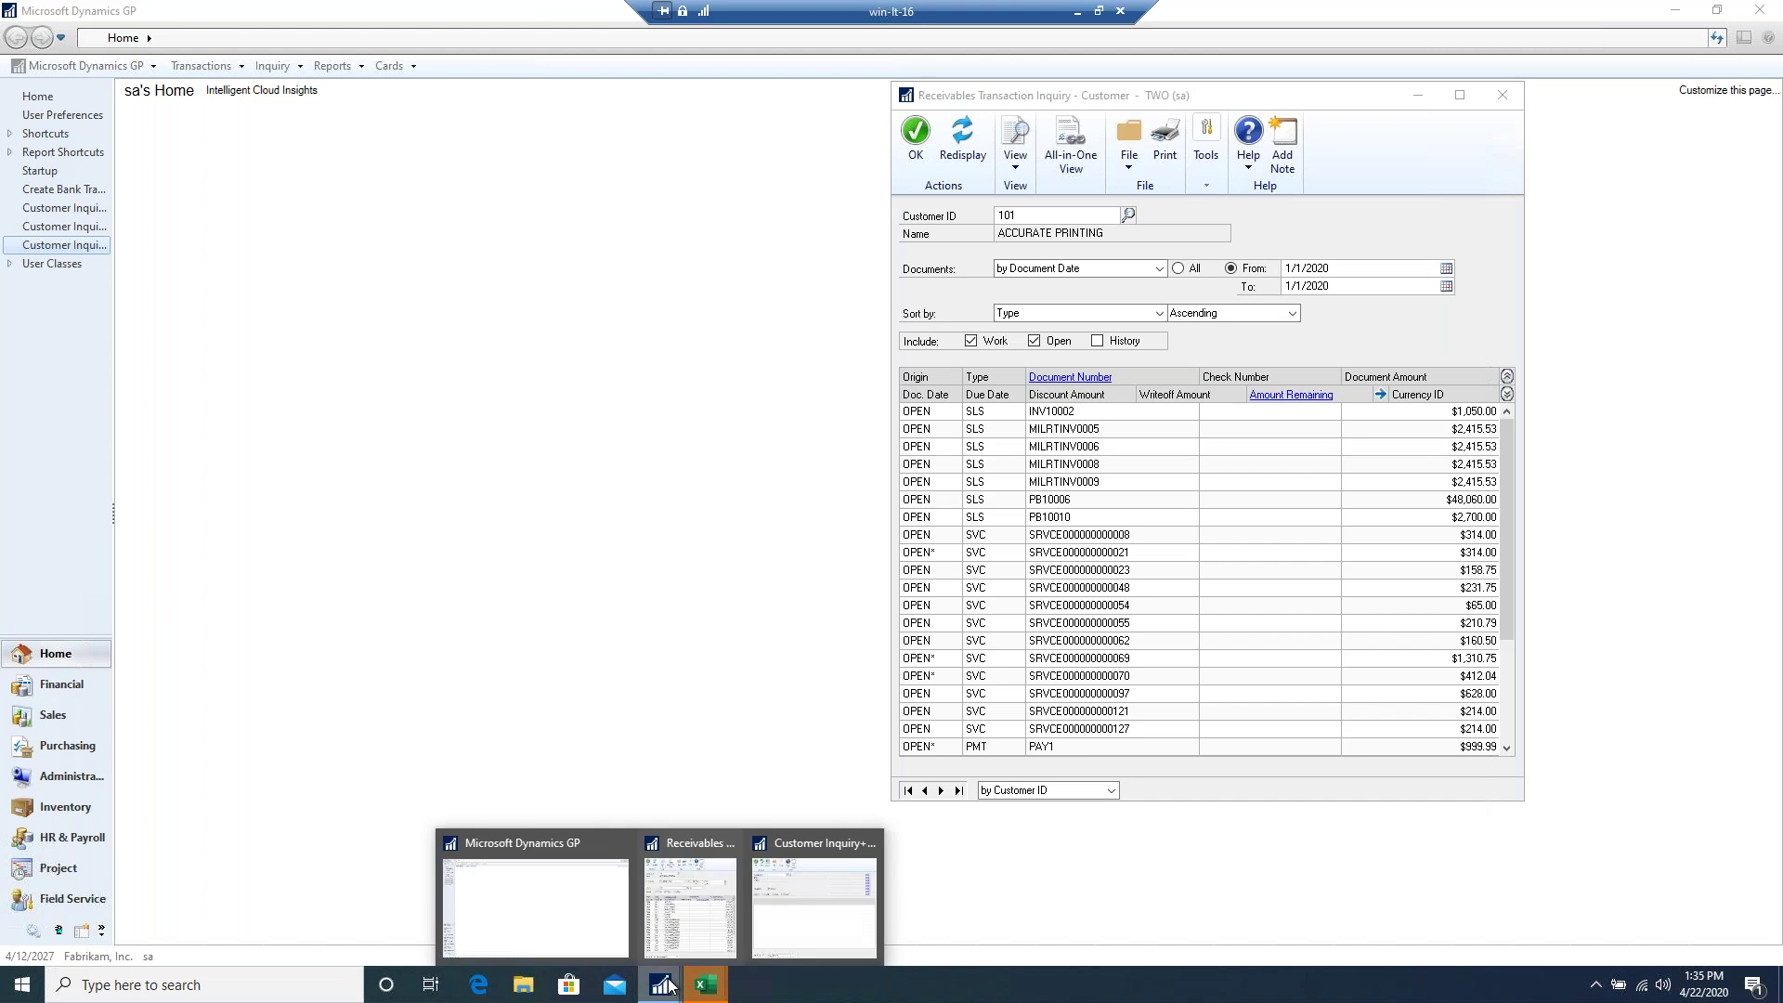
left_click(825, 939)
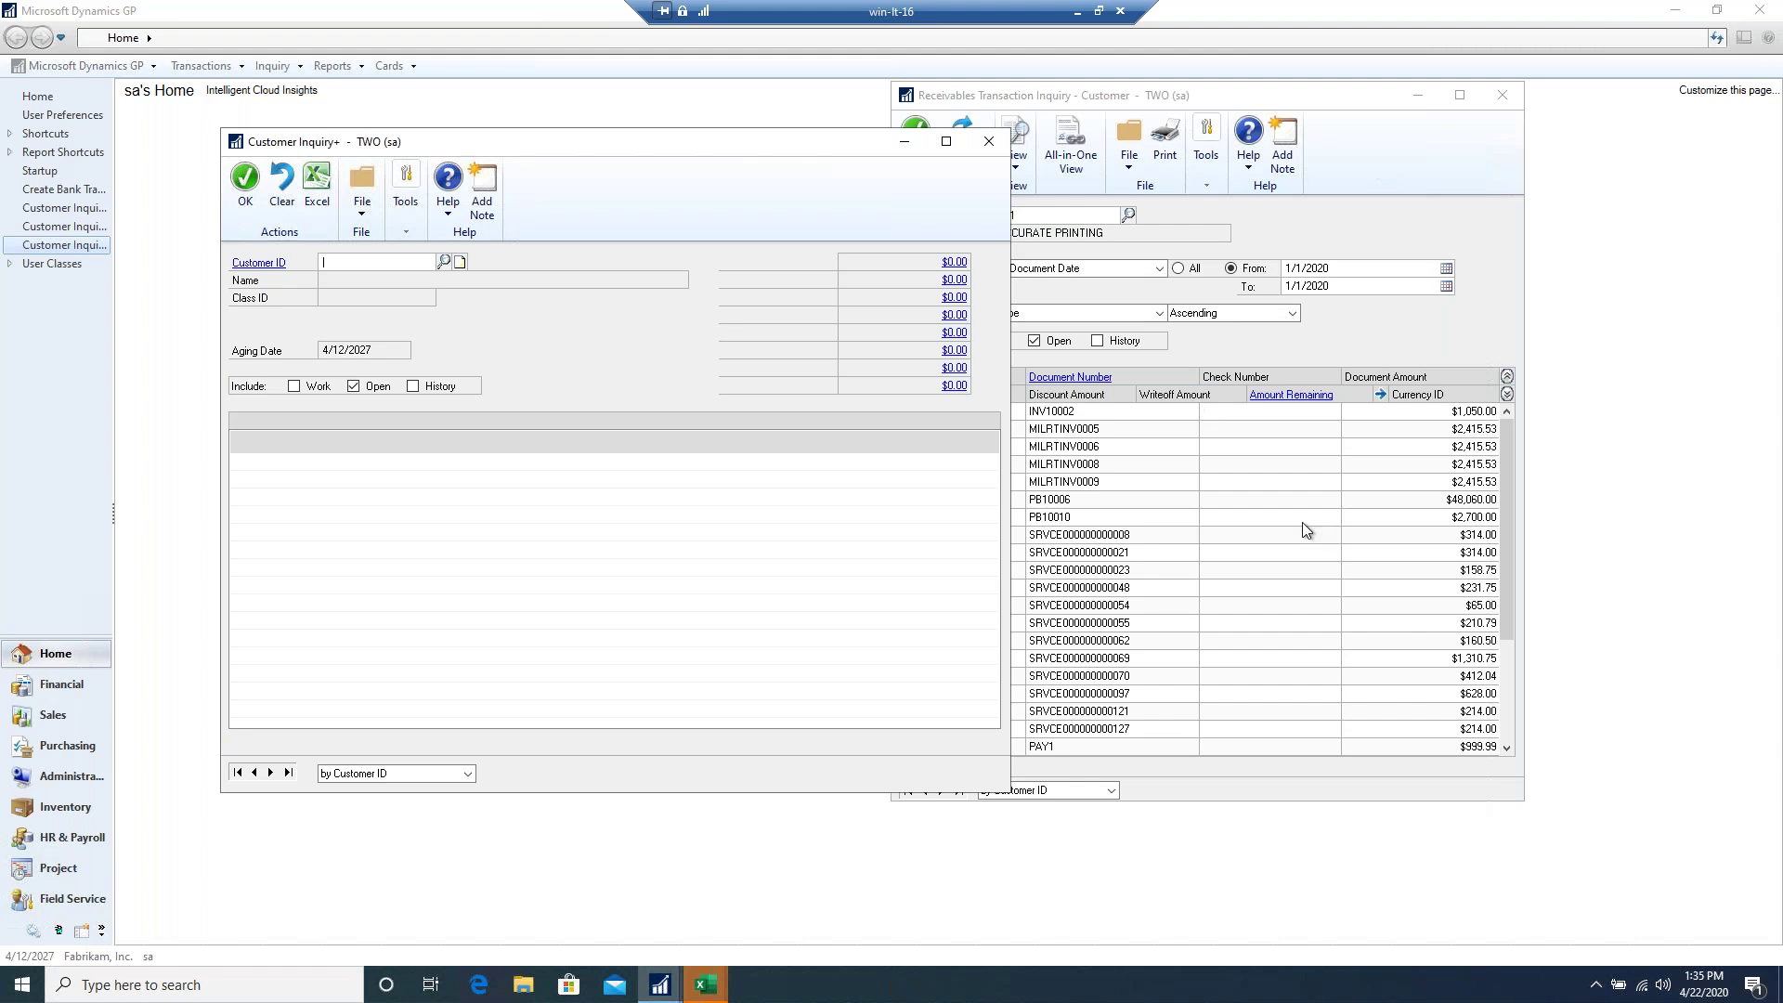
left_click_drag(1334, 112, 1480, 111)
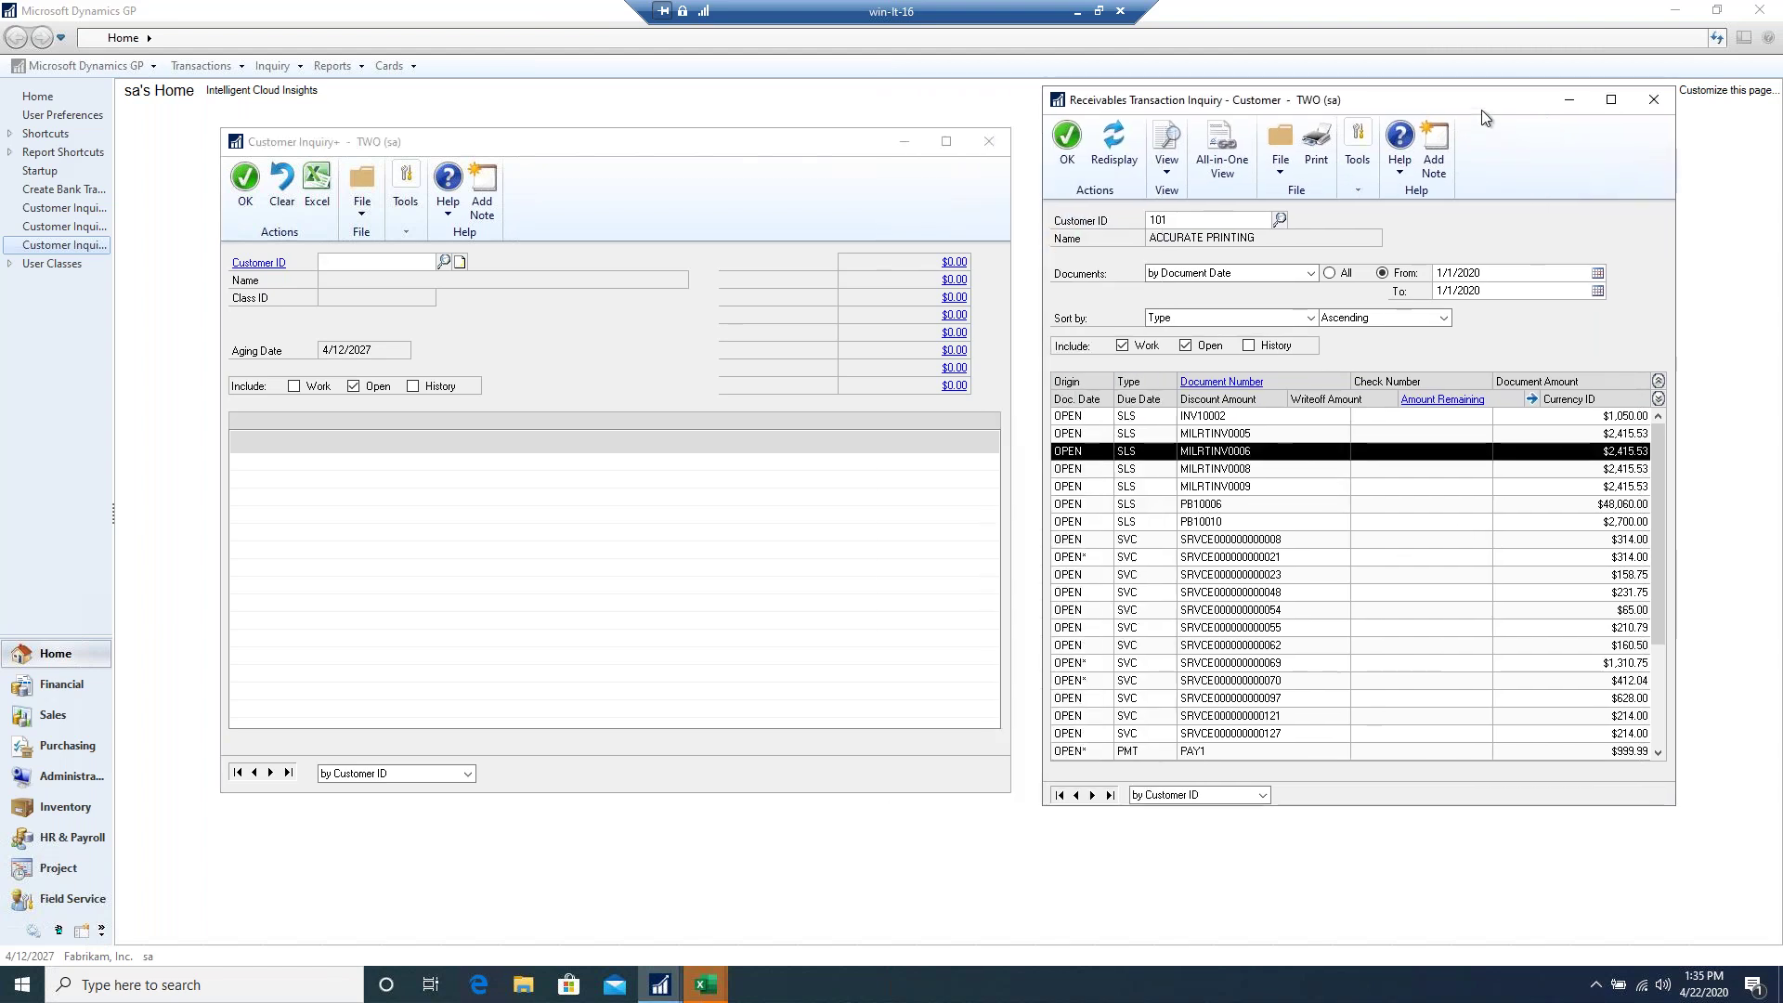
left_click(365, 266)
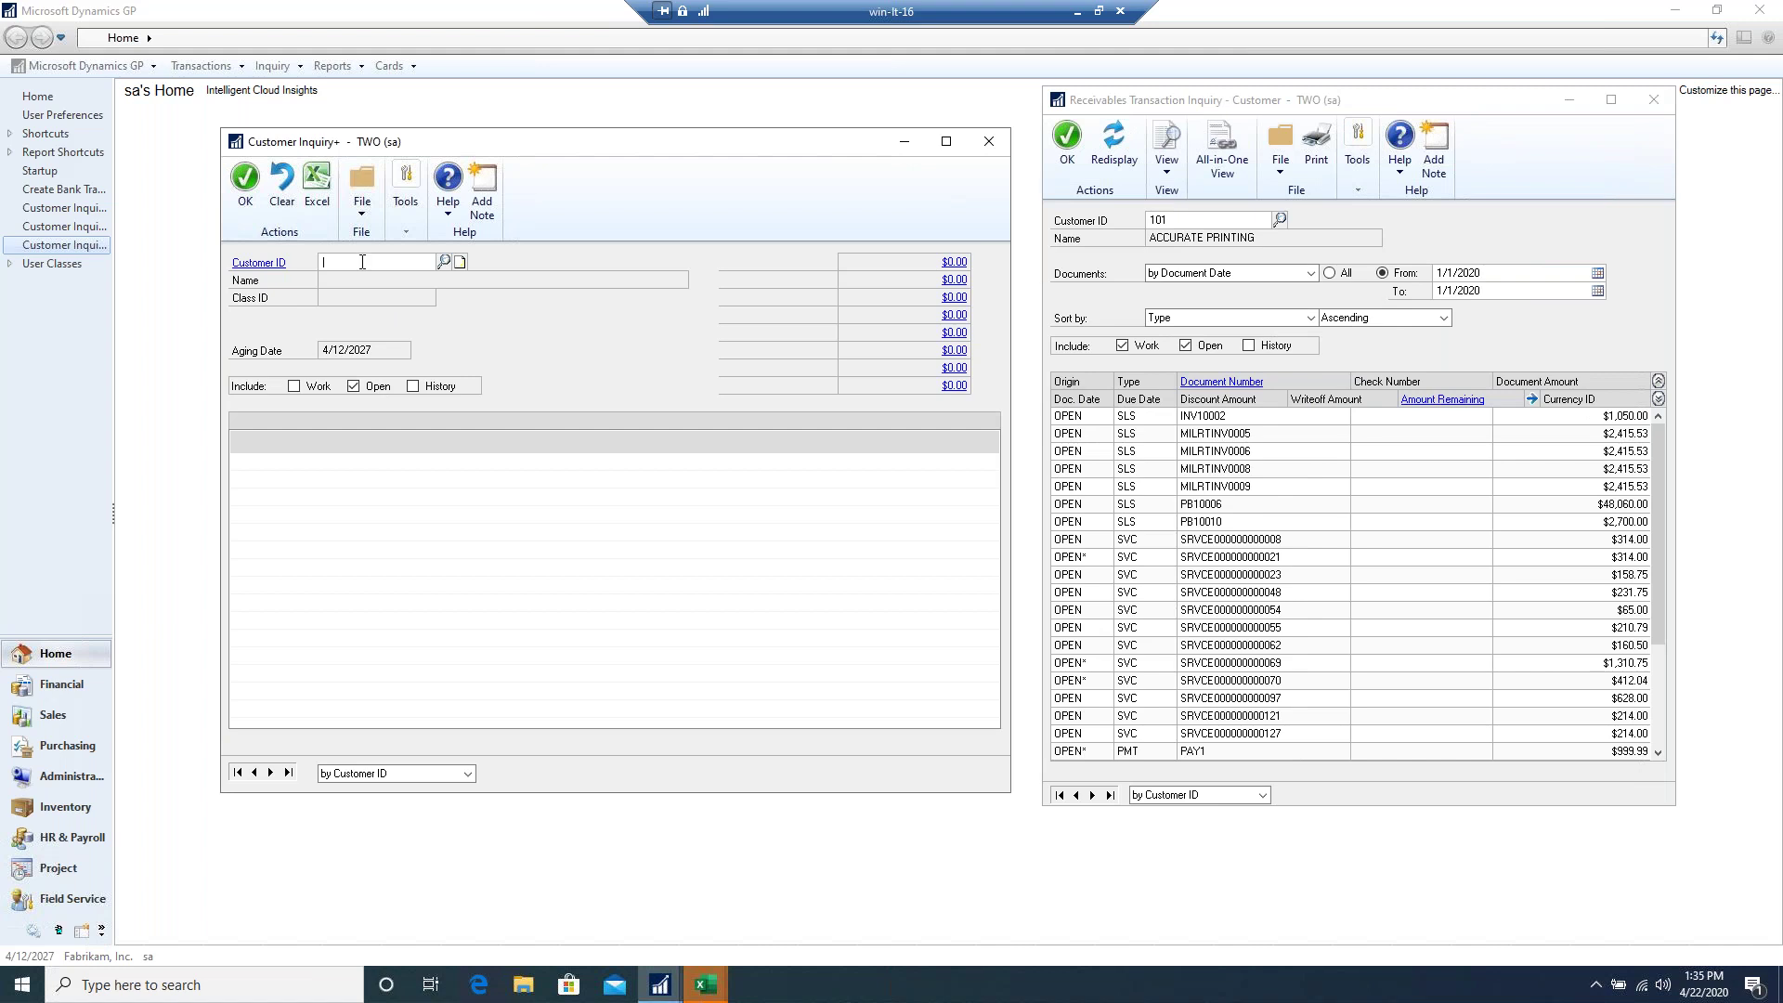
left_click(285, 189)
left_click(299, 198)
left_click(988, 142)
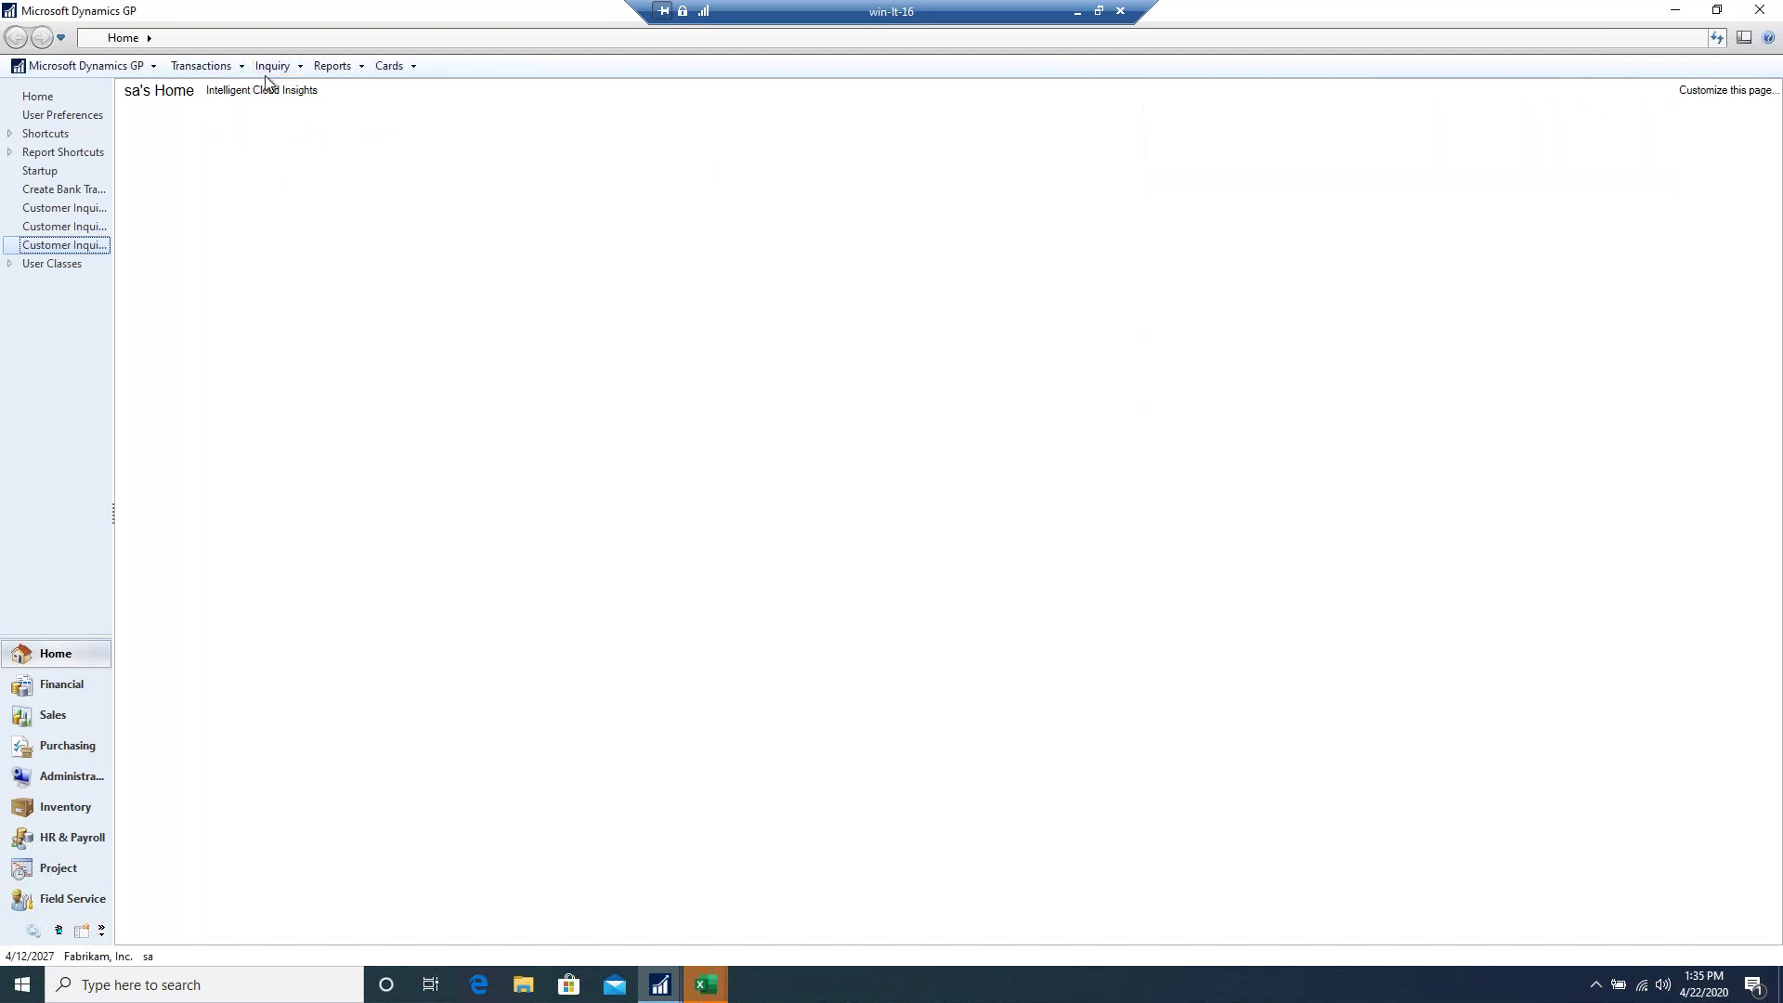
- Open a fresh Customer Inquiry+ window from wsTools and load the customer ACCURATE PRINTING
left_click(264, 74)
mouse_move(274, 398)
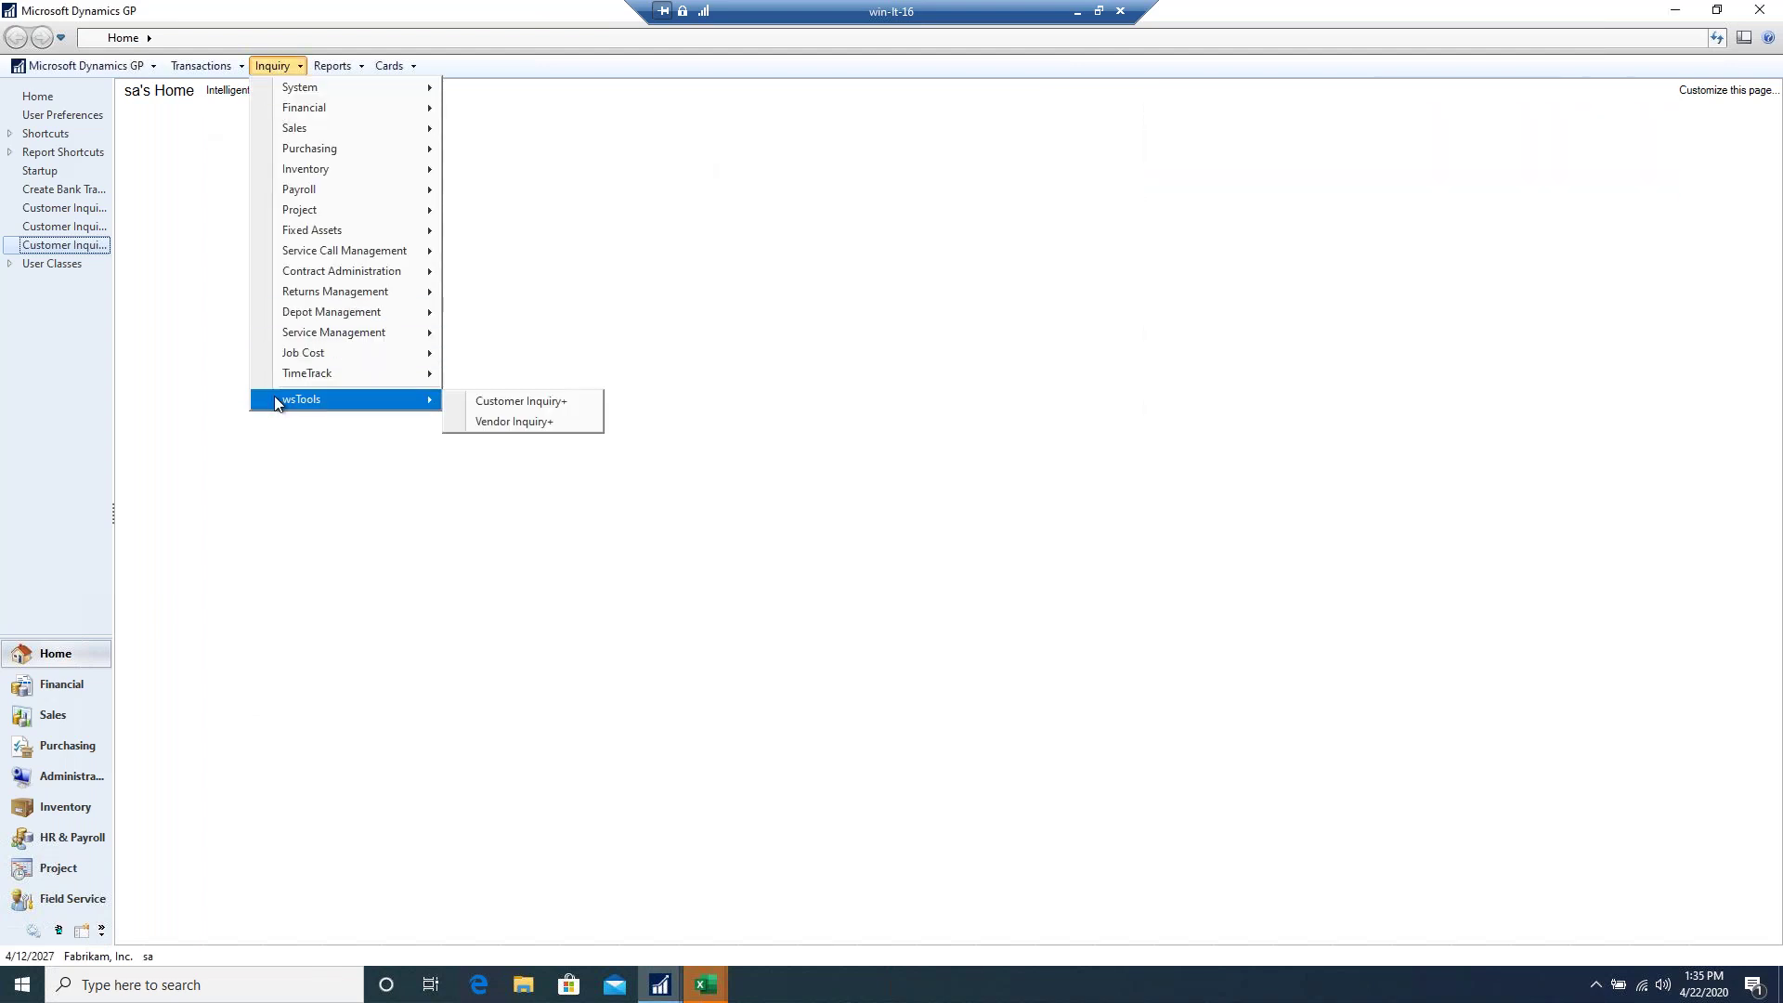
left_click(495, 410)
type("101")
key("Tab")
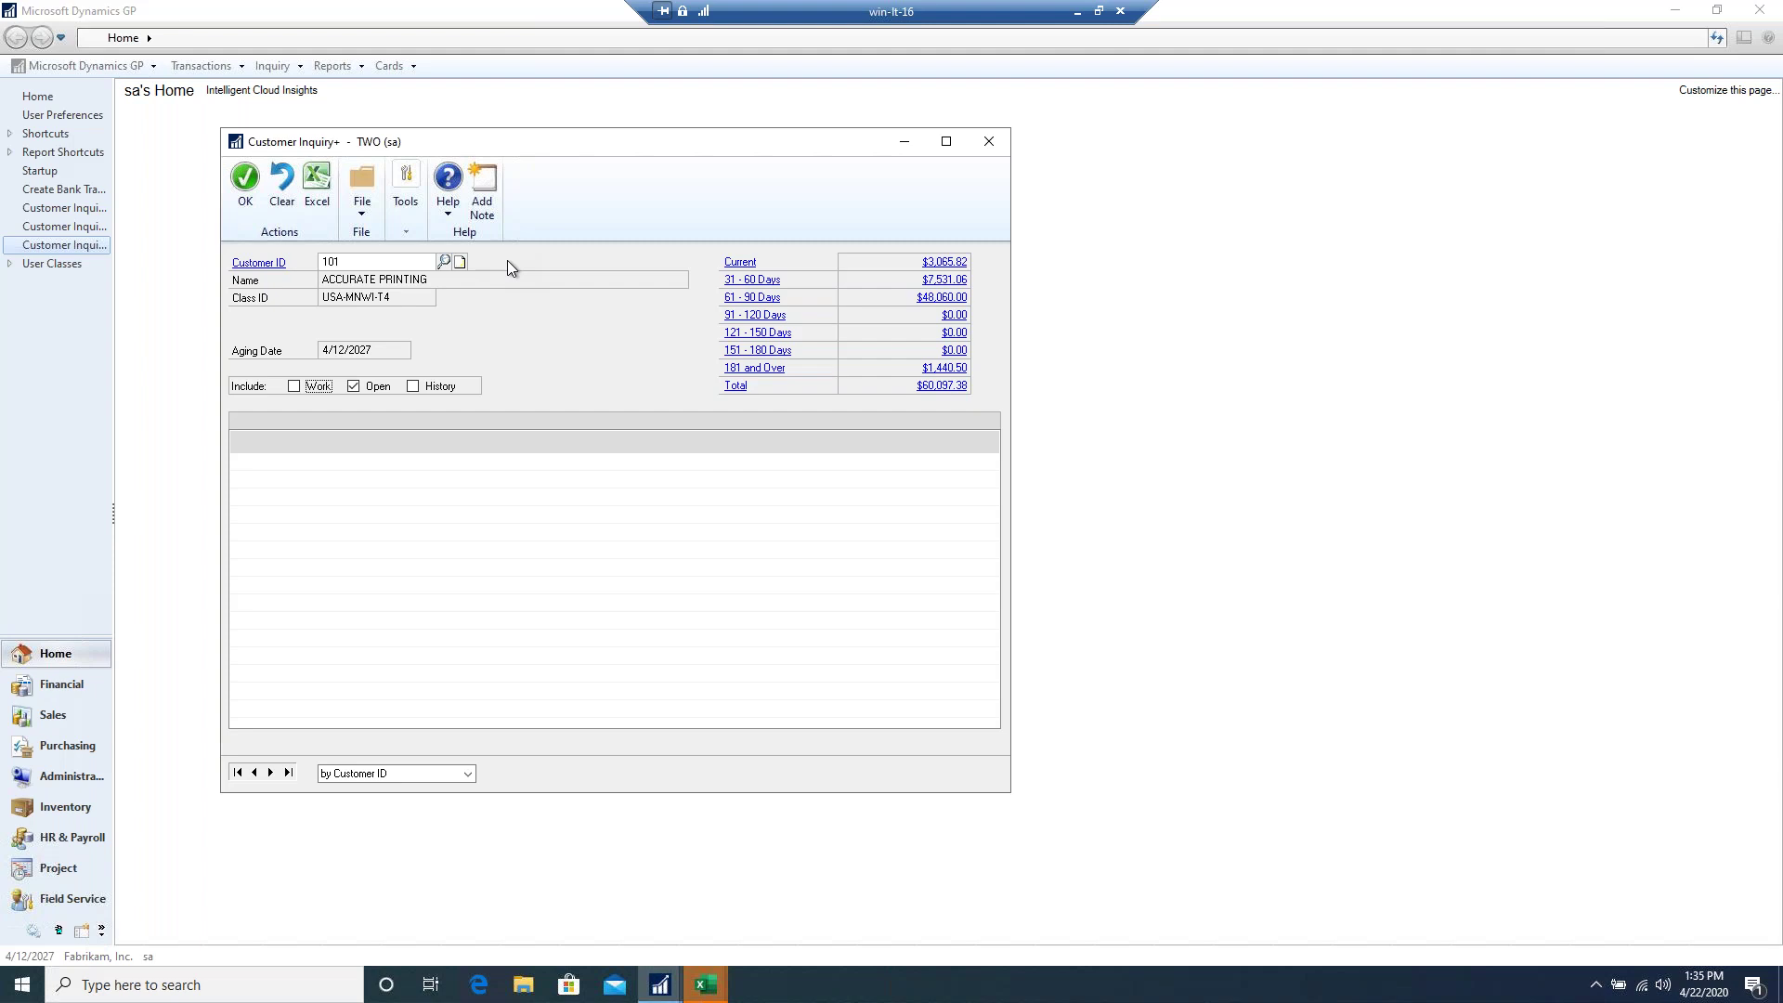
- List the customer's 181 and Over transactions, sorting them by document amount in both directions and then by amount remaining
left_click(937, 371)
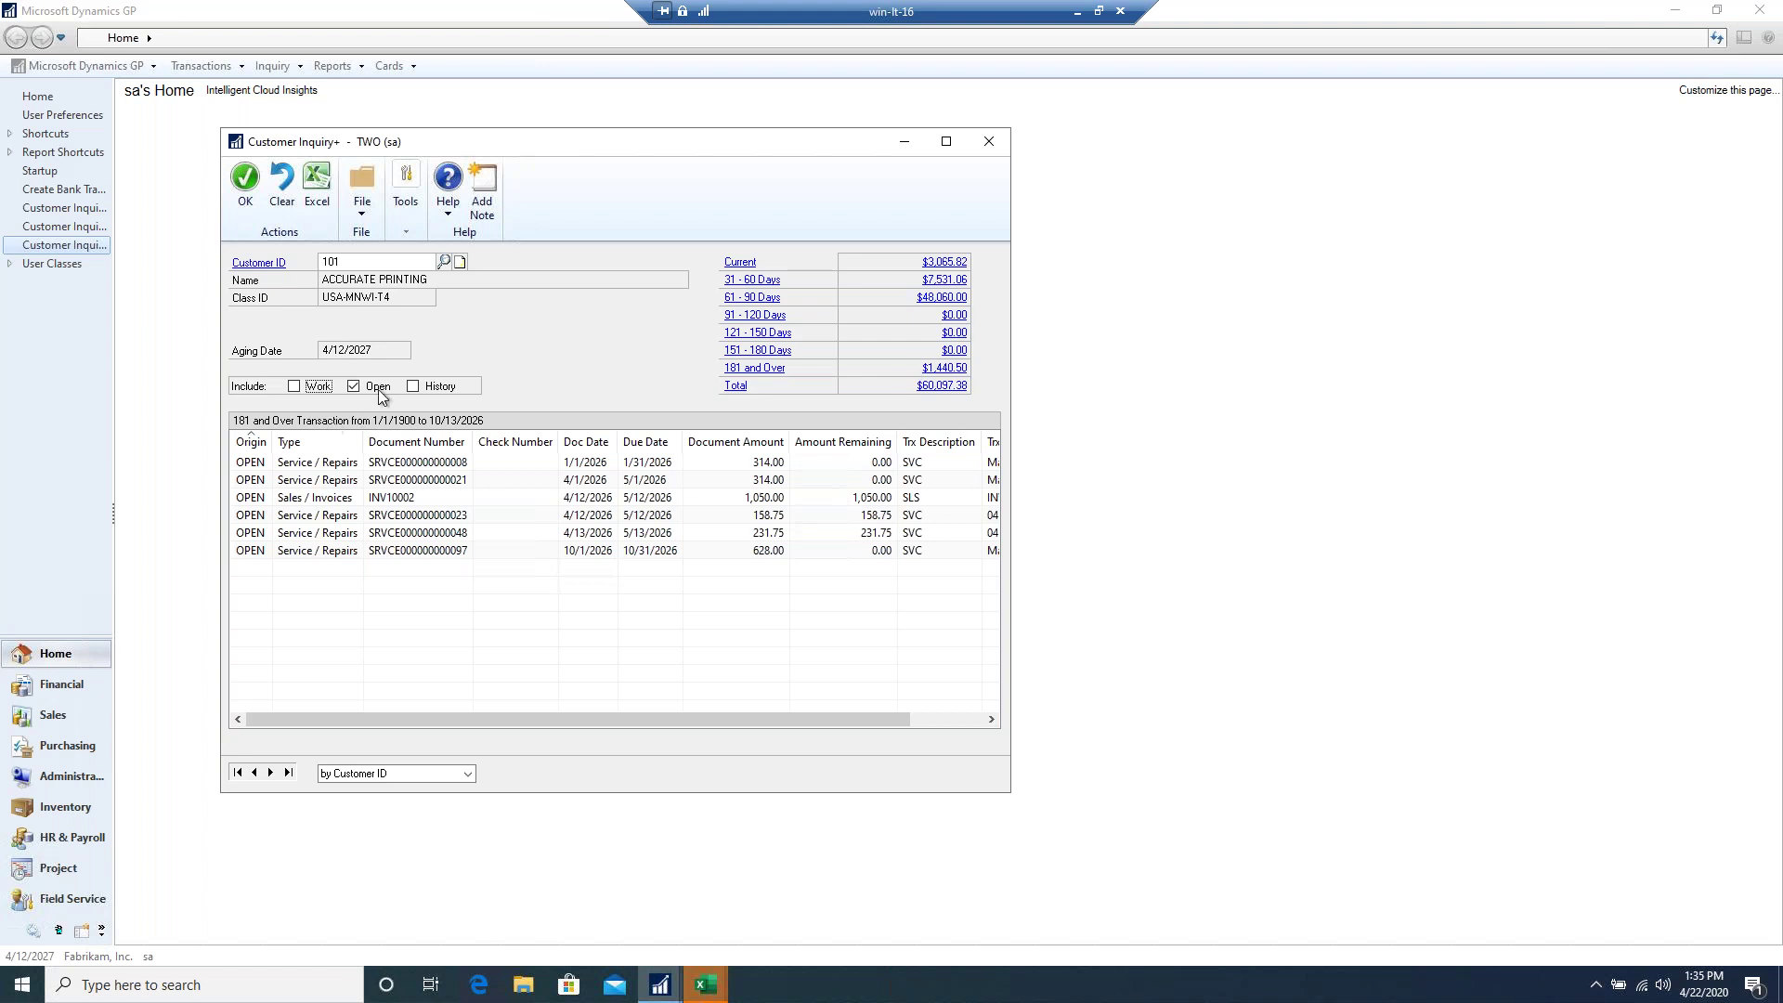
left_click(715, 444)
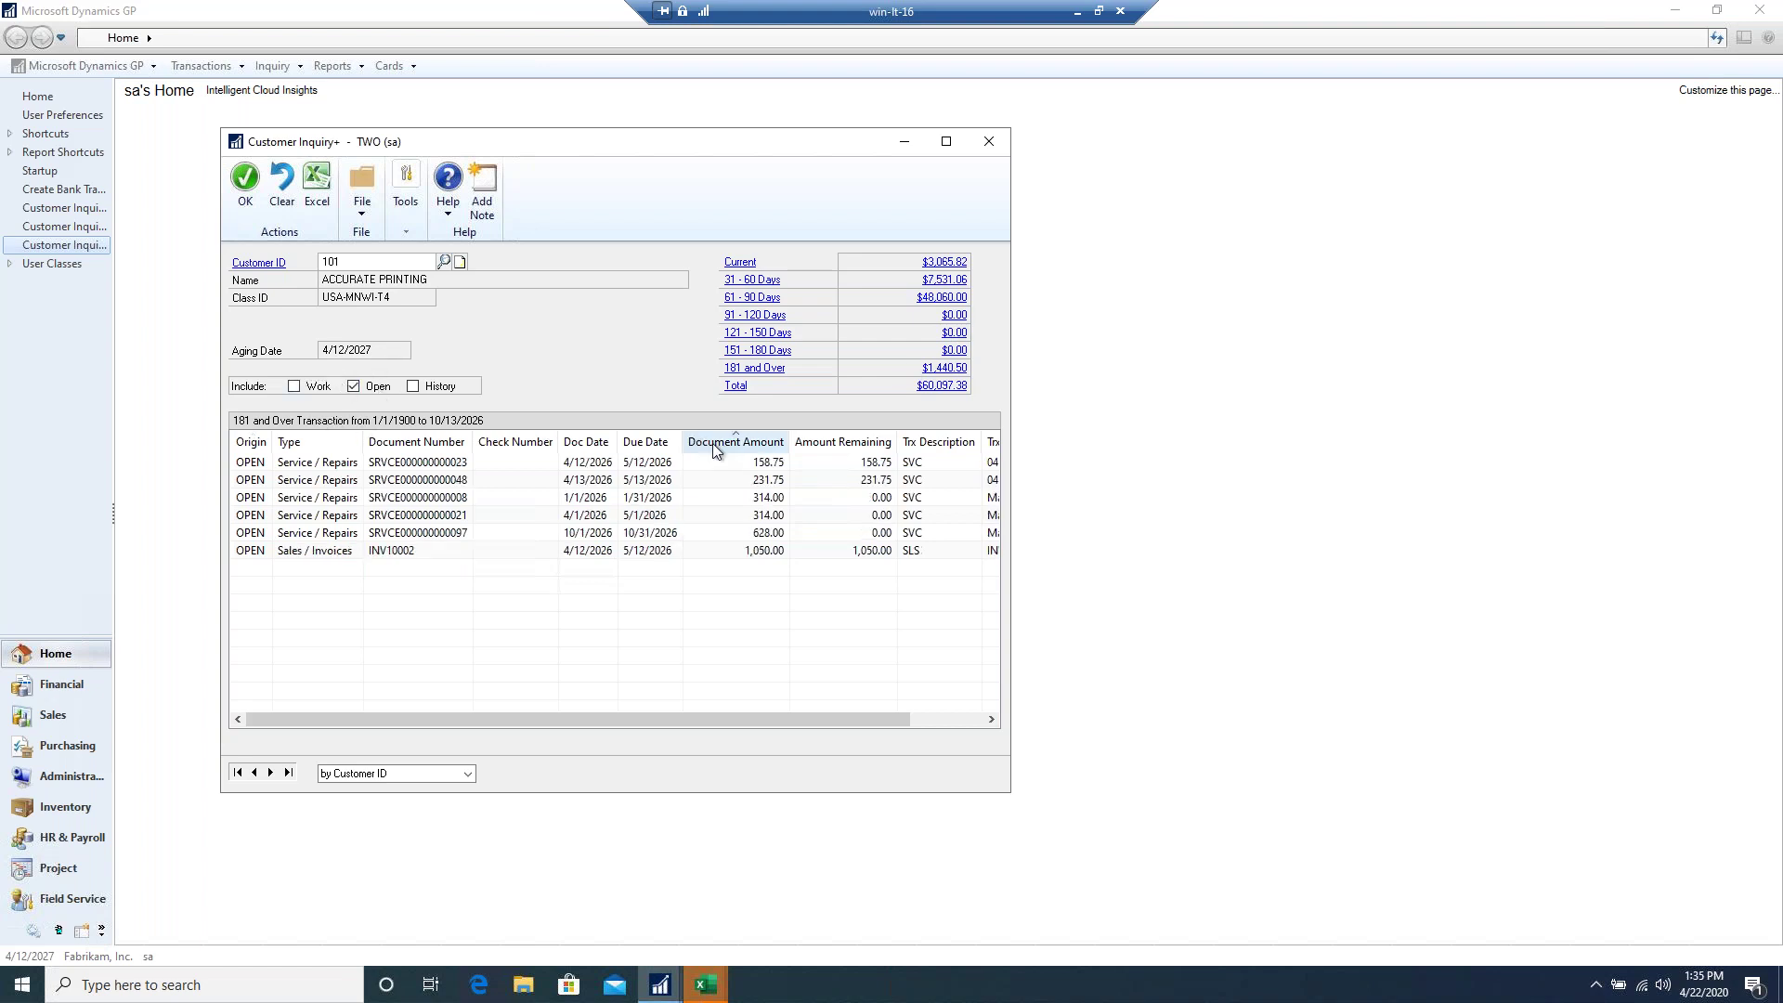
left_click(715, 449)
left_click(843, 443)
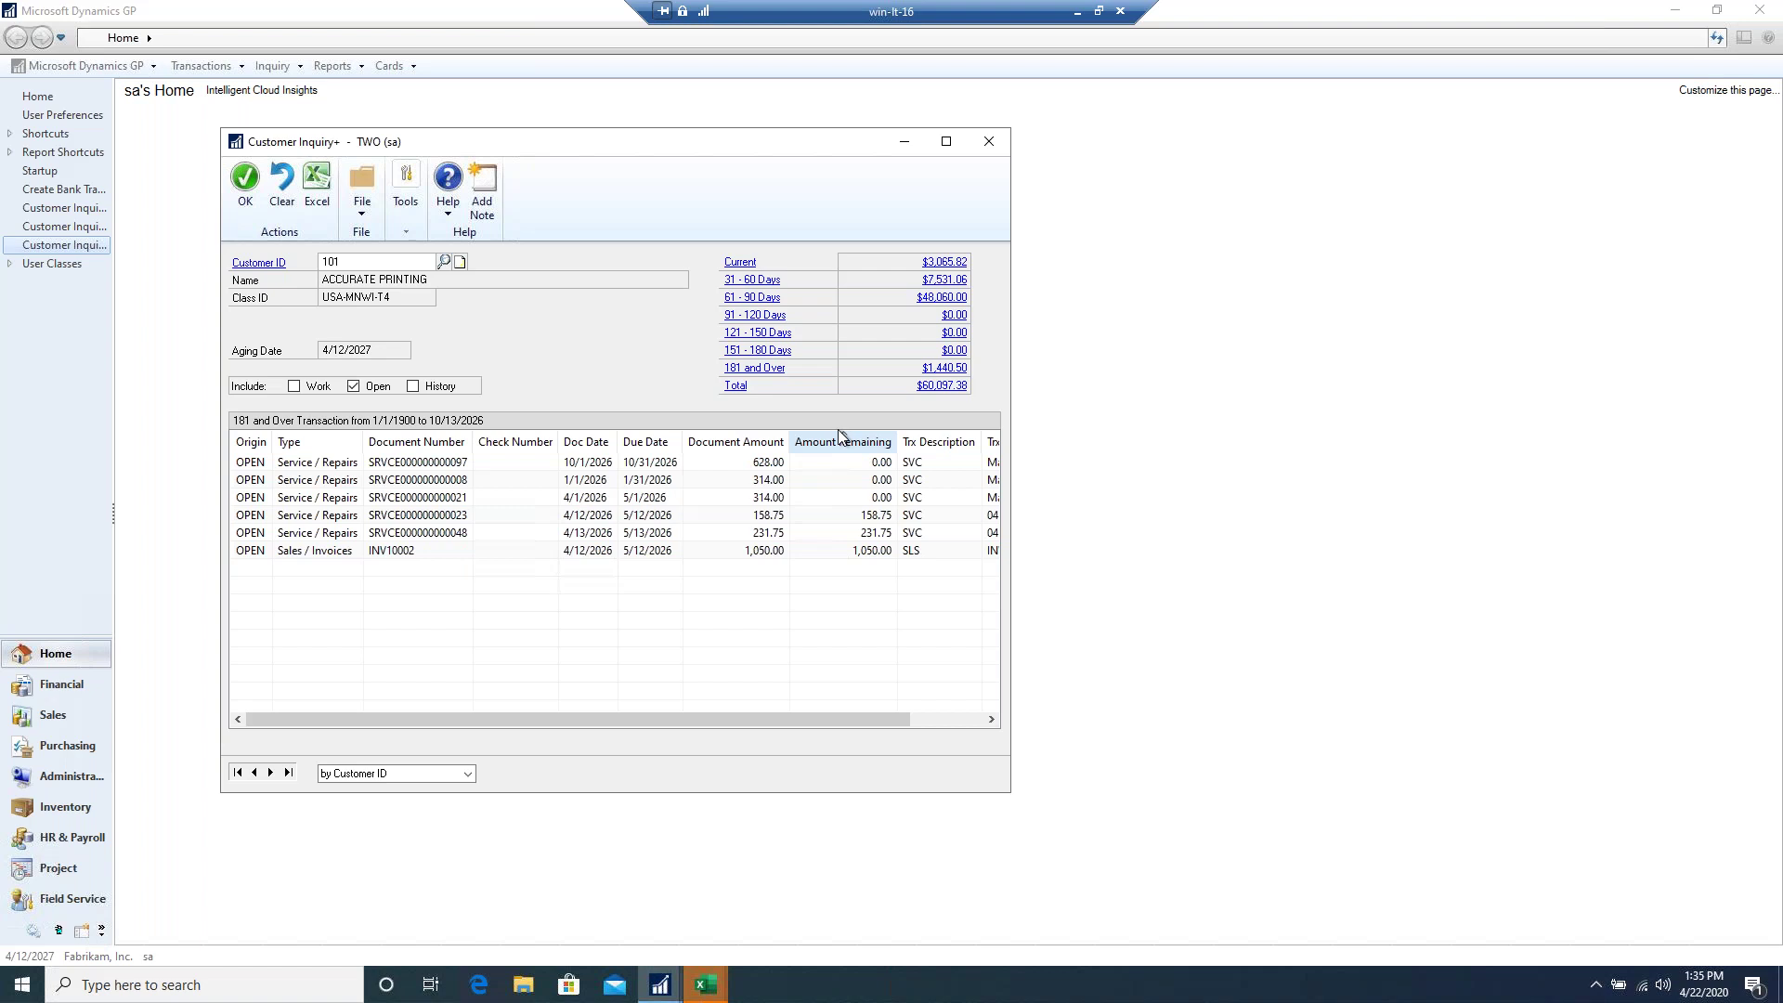
- List the 61 - 90 Days transactions sorted by document amount, and view the details of sales invoice PB10006 before closing them
left_click(929, 298)
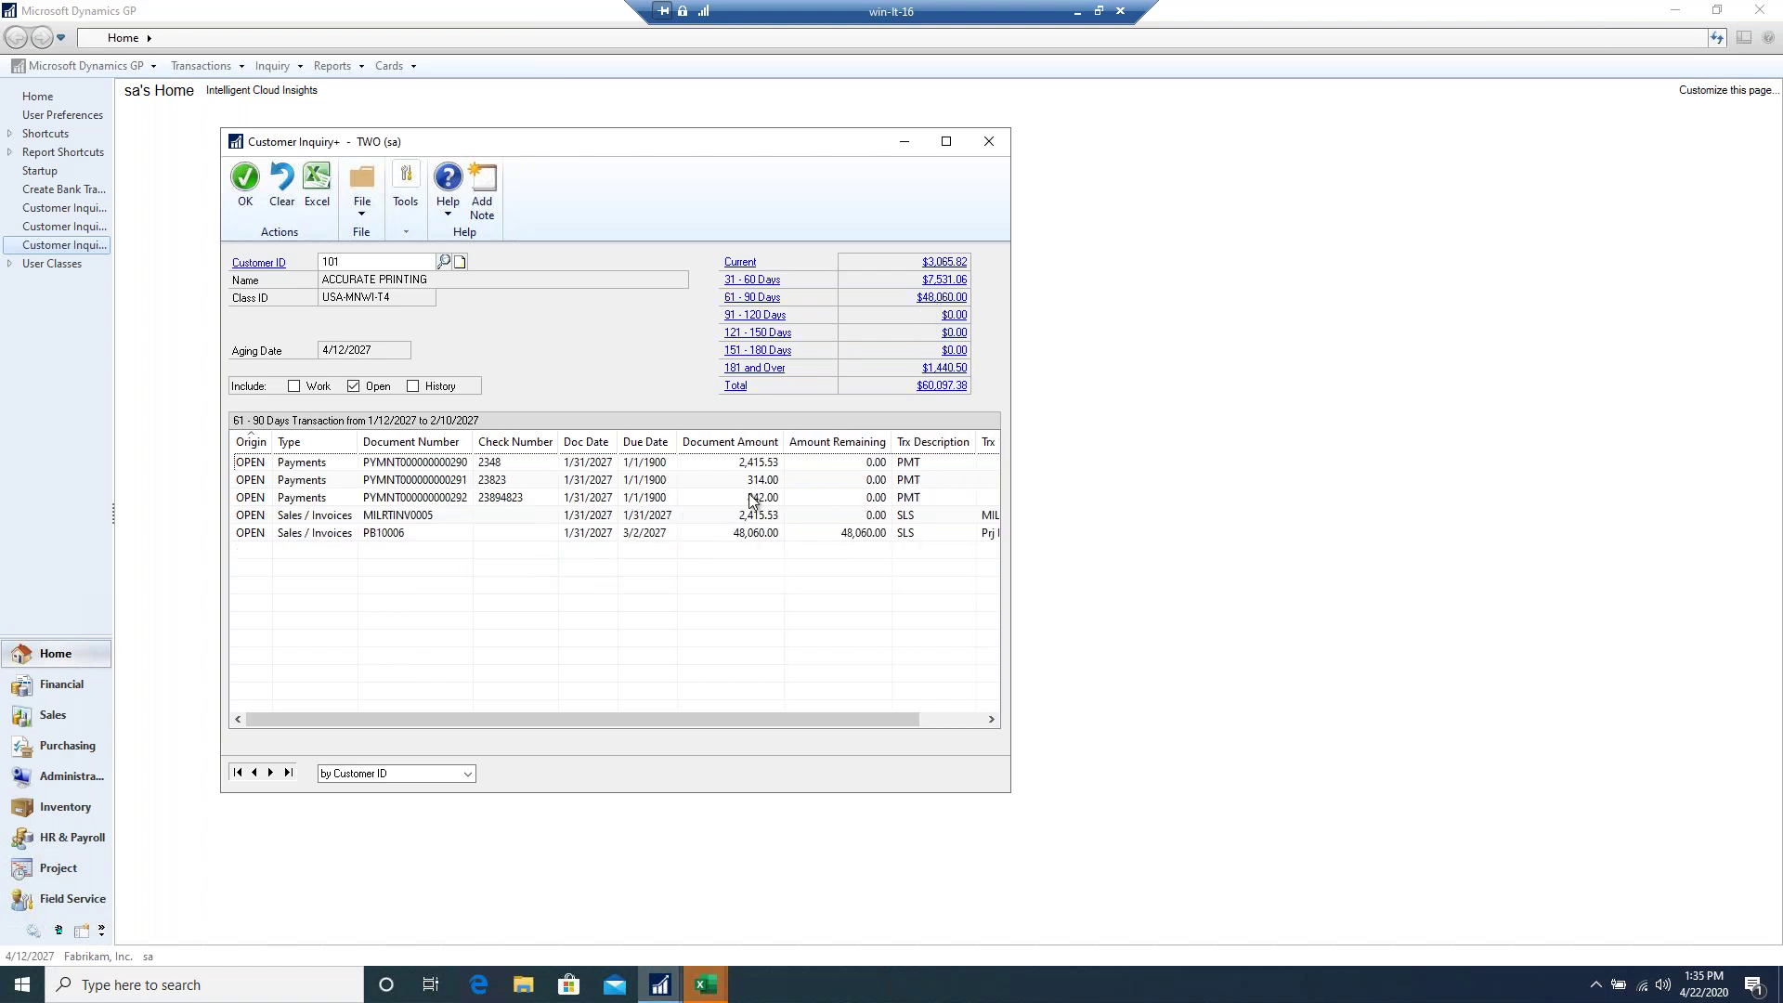
left_click(733, 452)
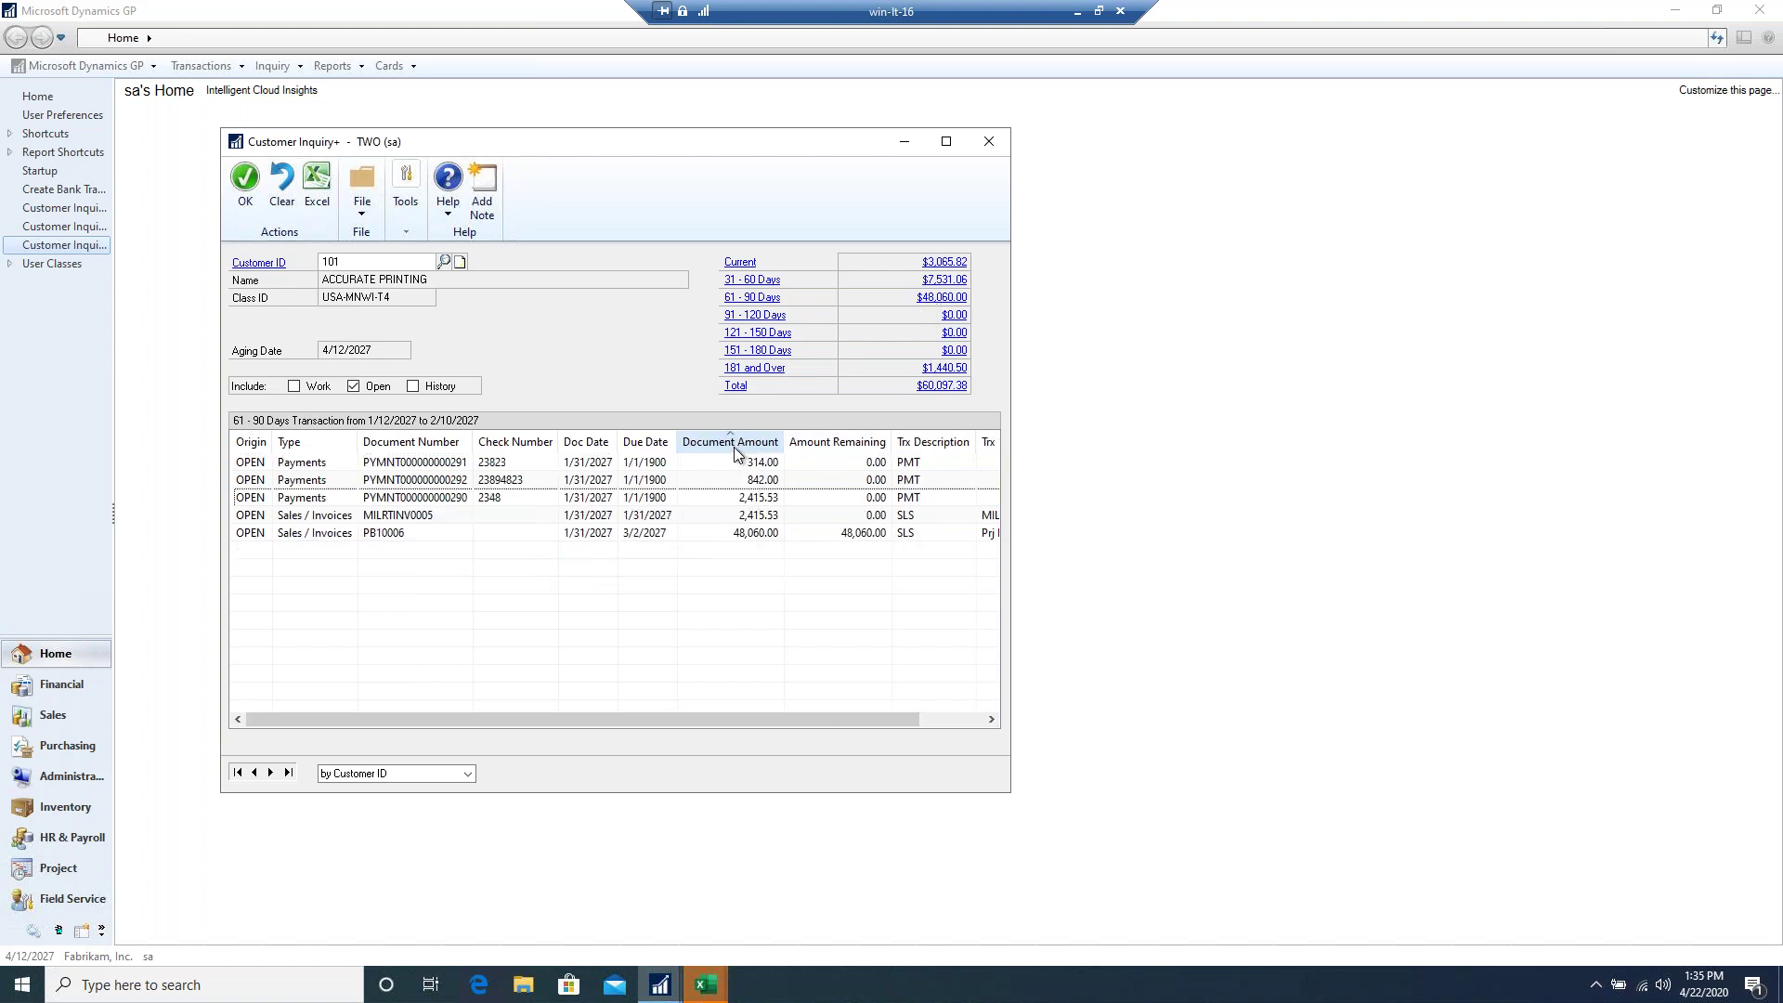
left_click(736, 533)
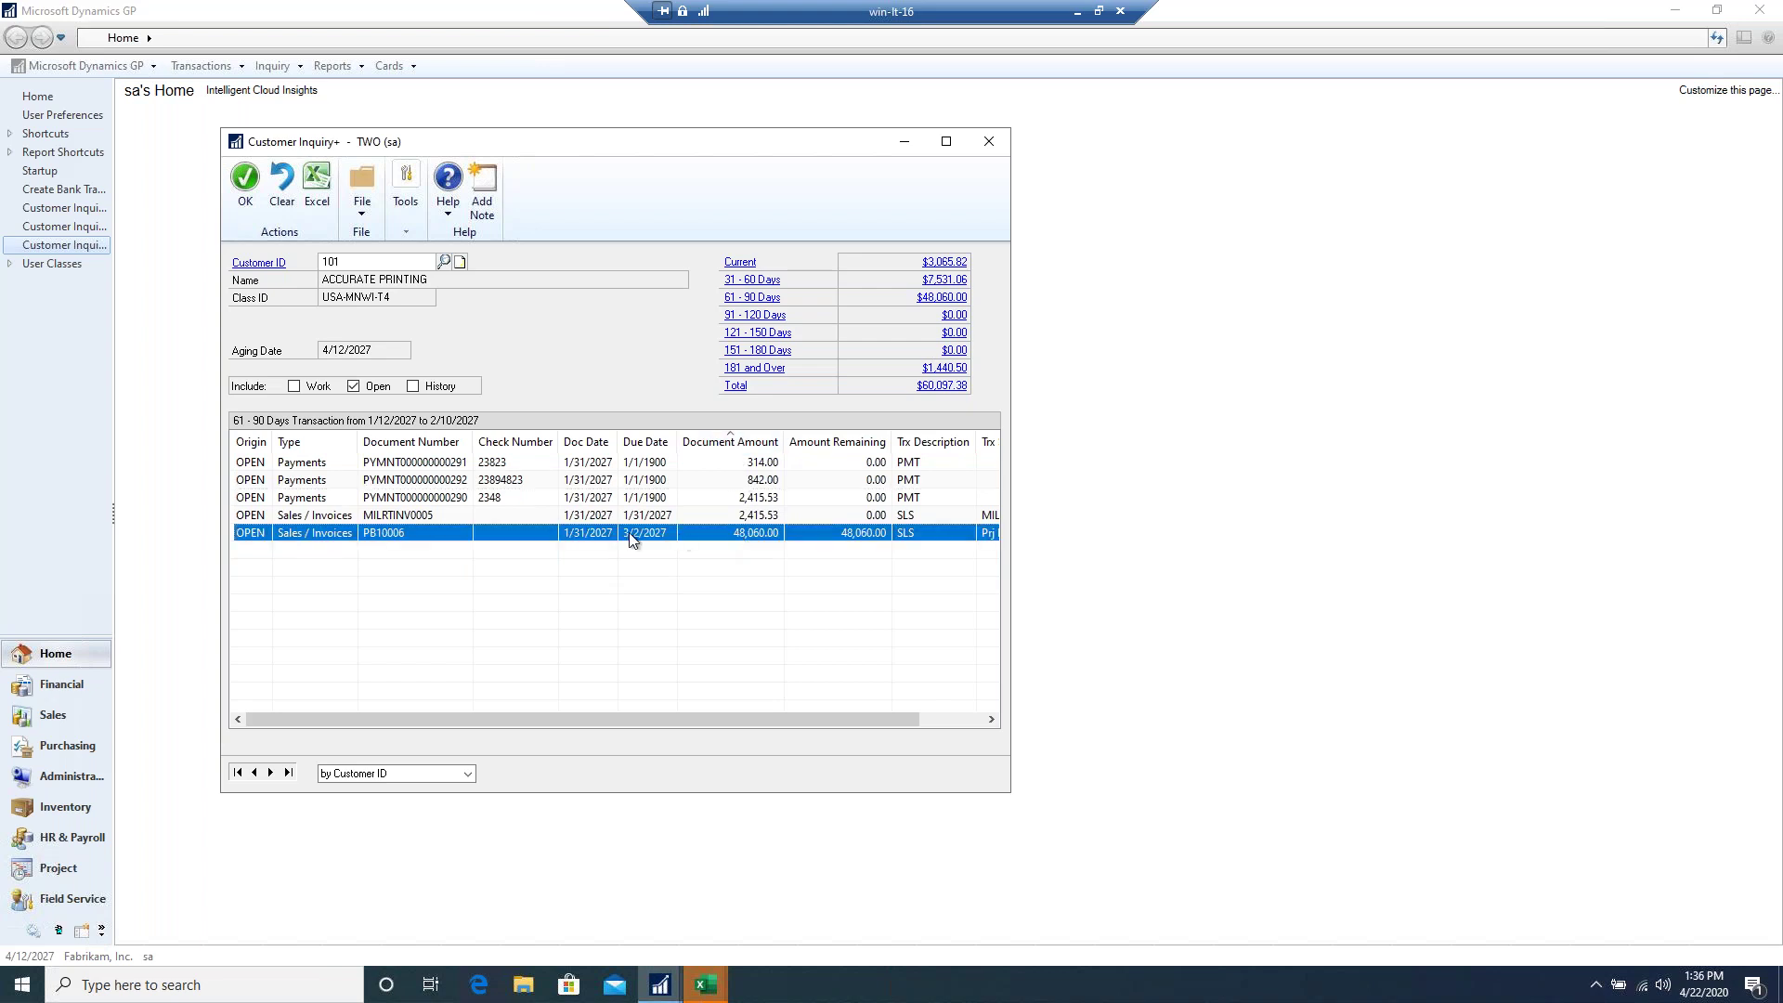
double_click(717, 535)
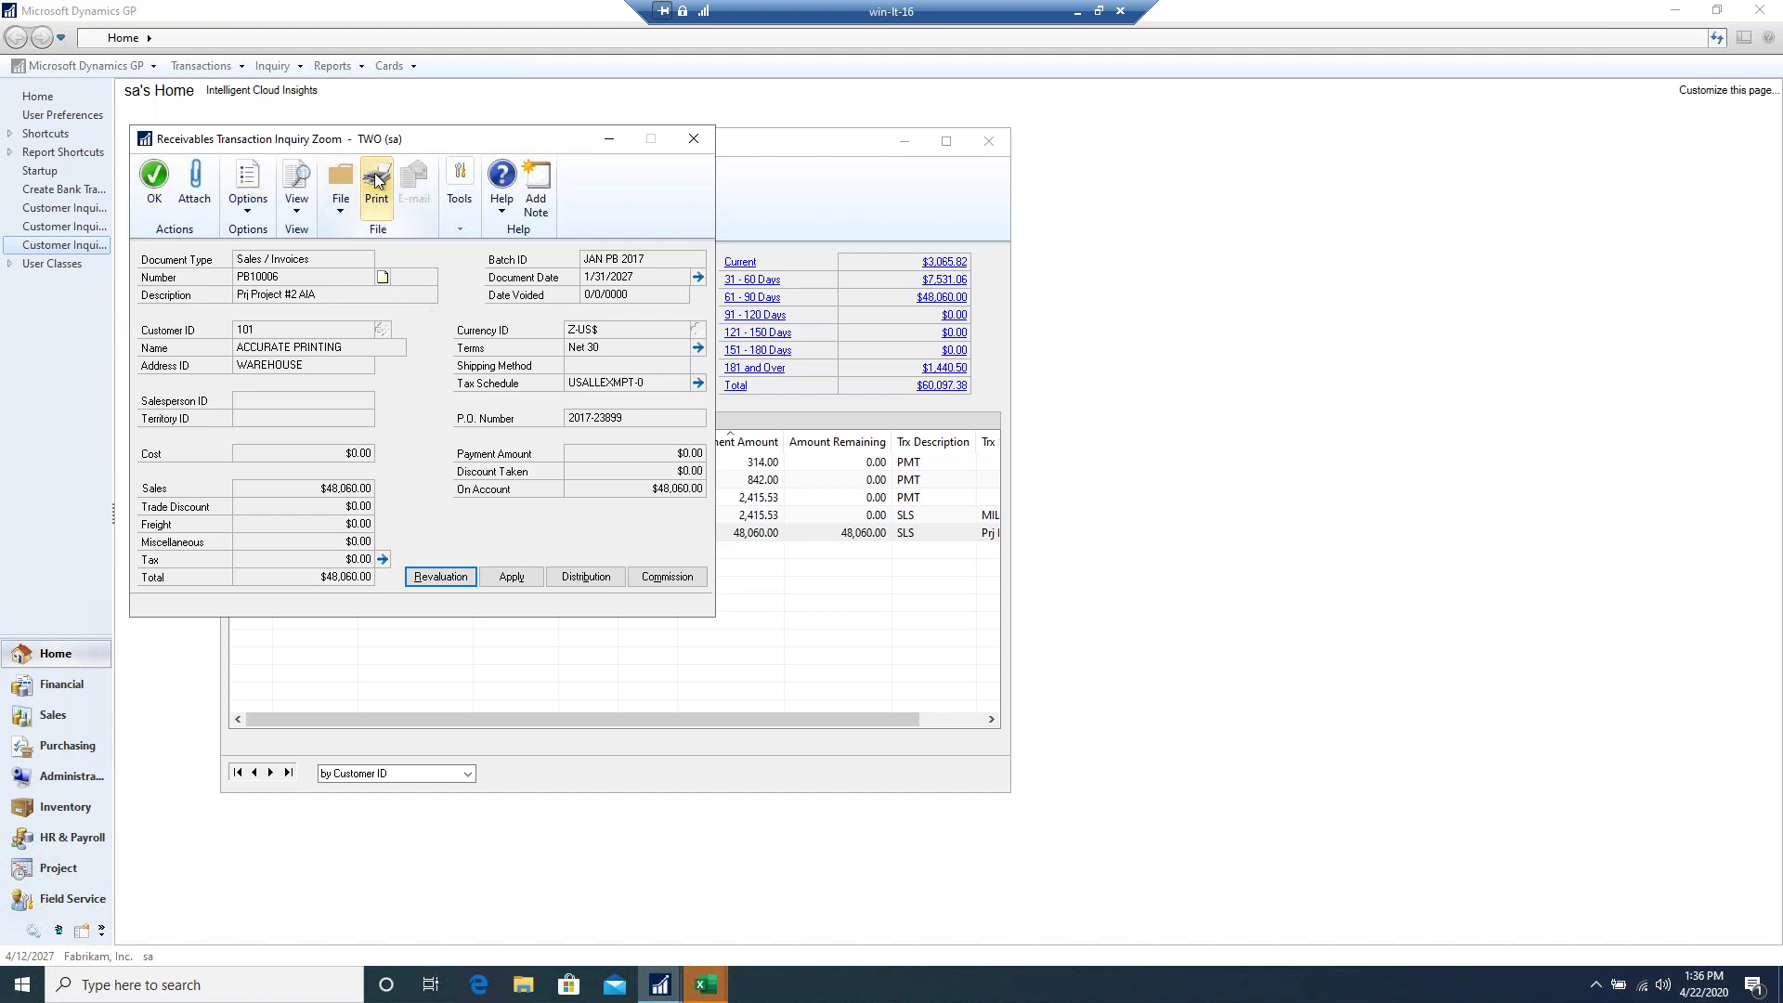
left_click(693, 140)
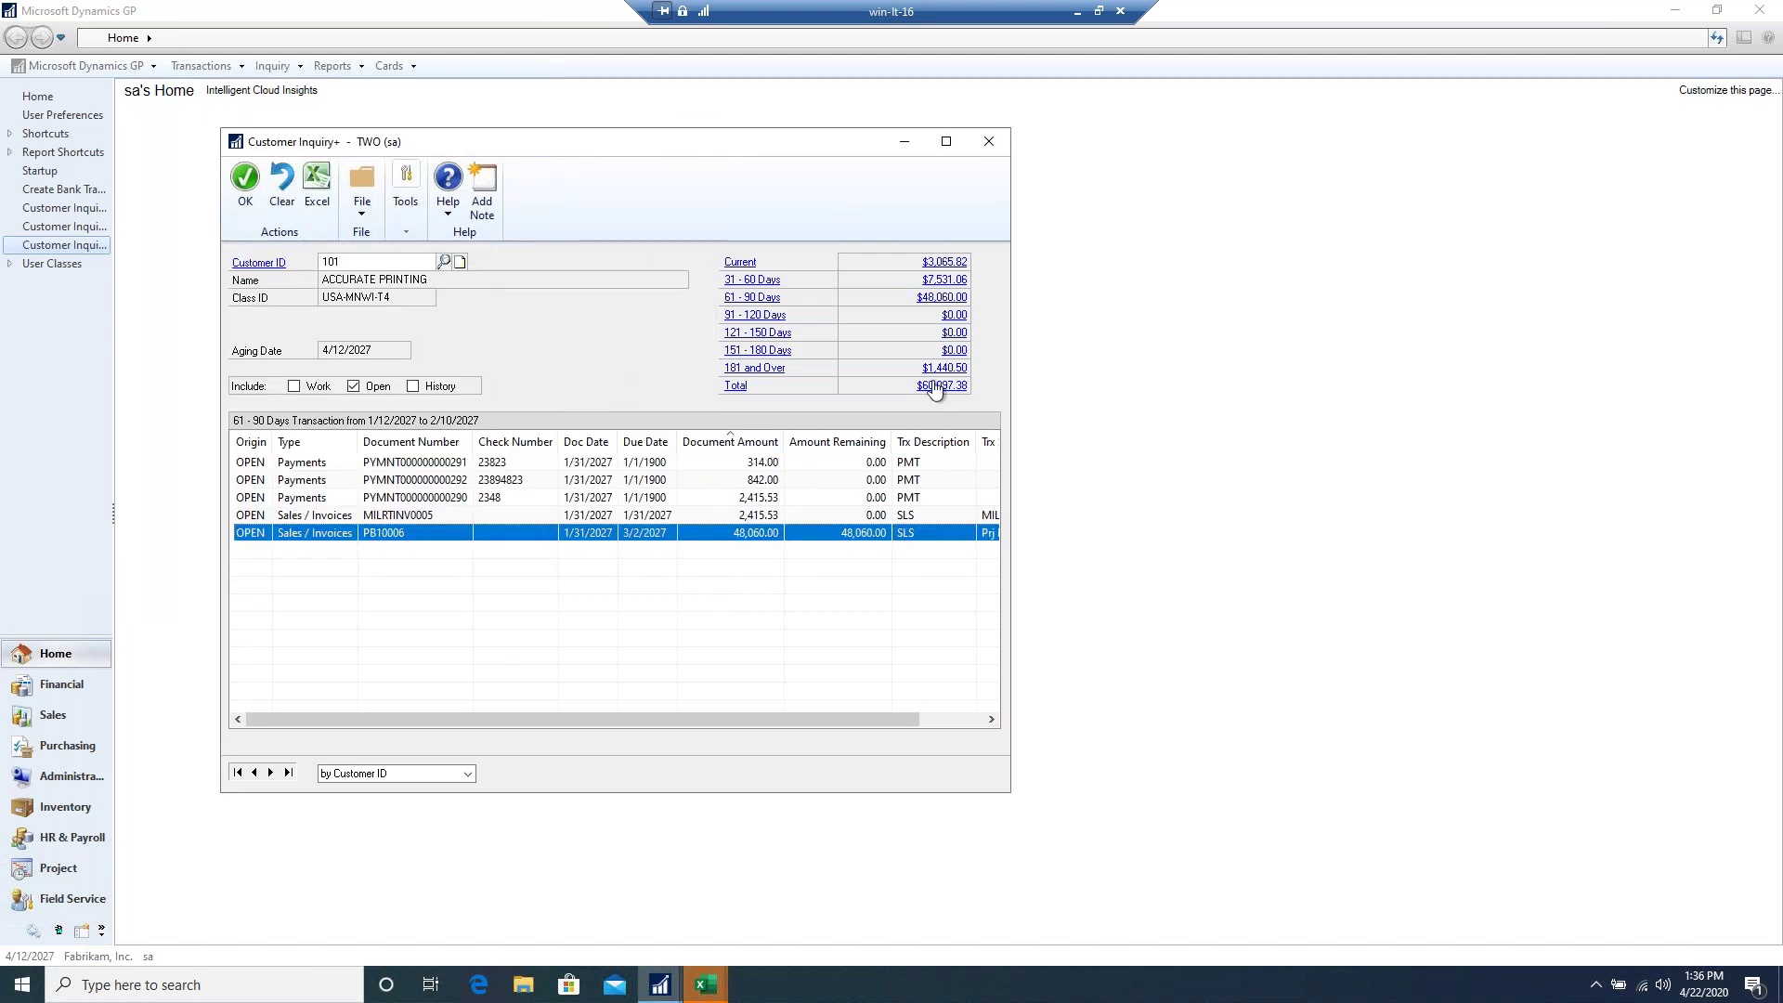
- List the 181 and Over transactions again, export them to Excel, and switch to the exported Book4 workbook
left_click(935, 370)
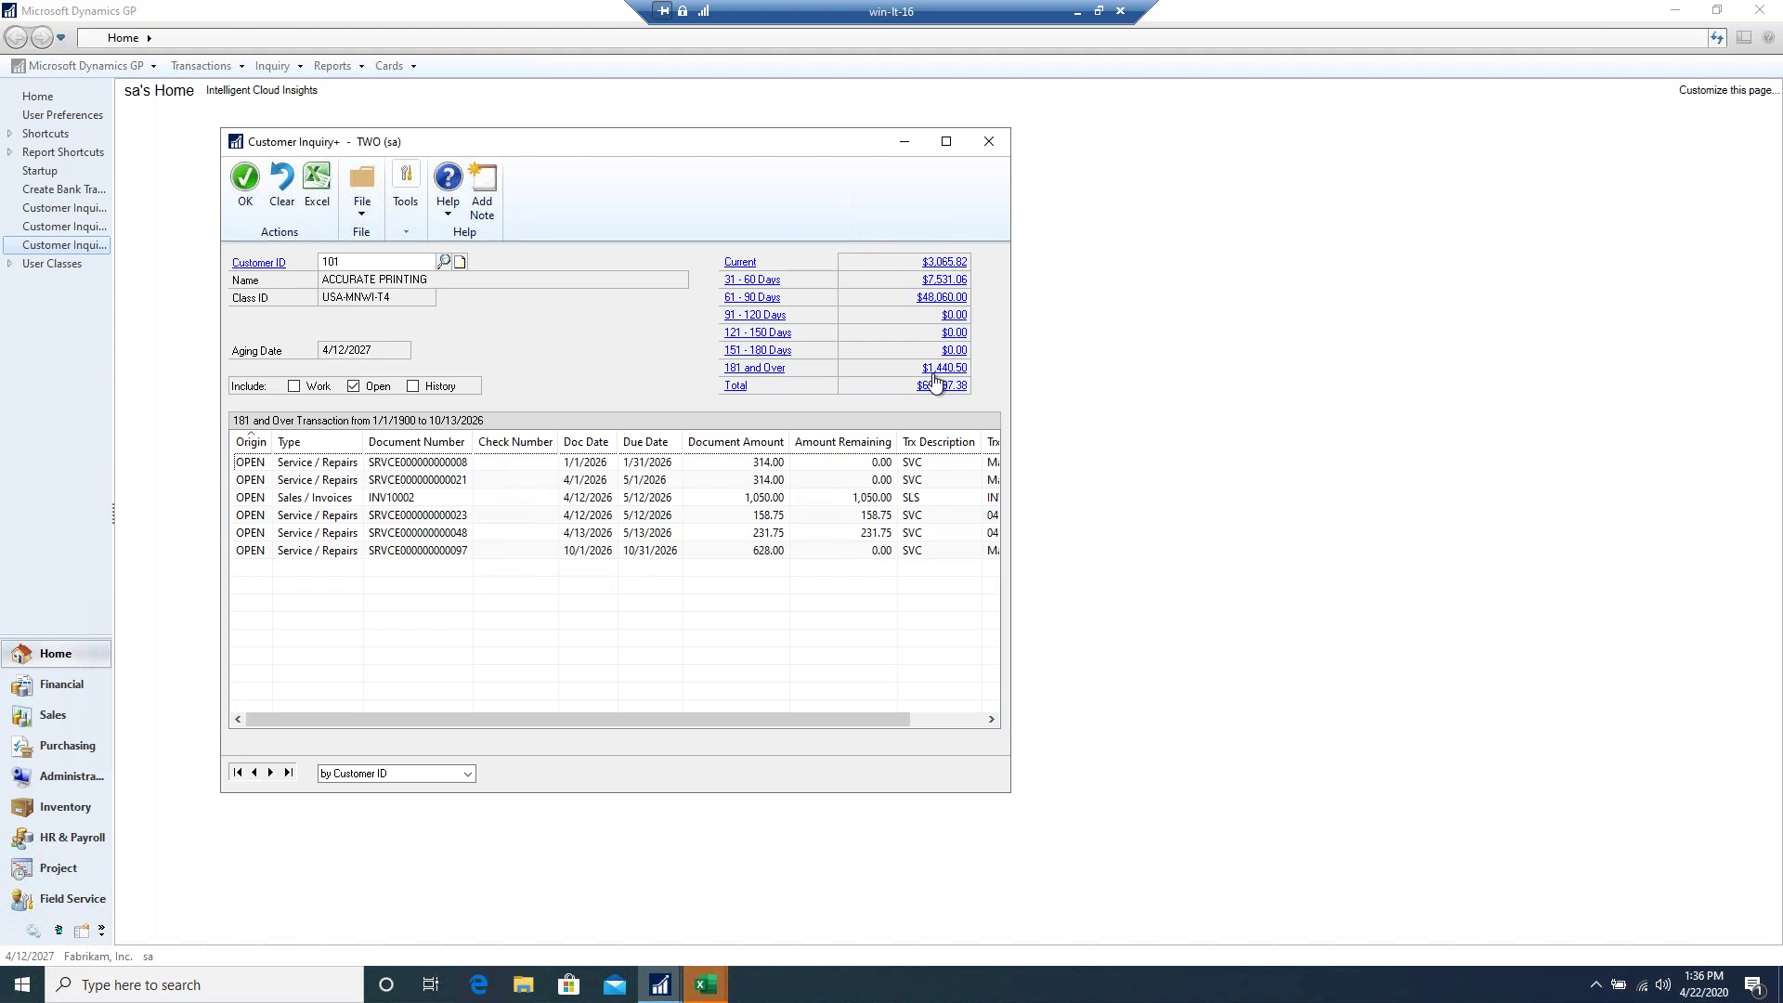
left_click(318, 179)
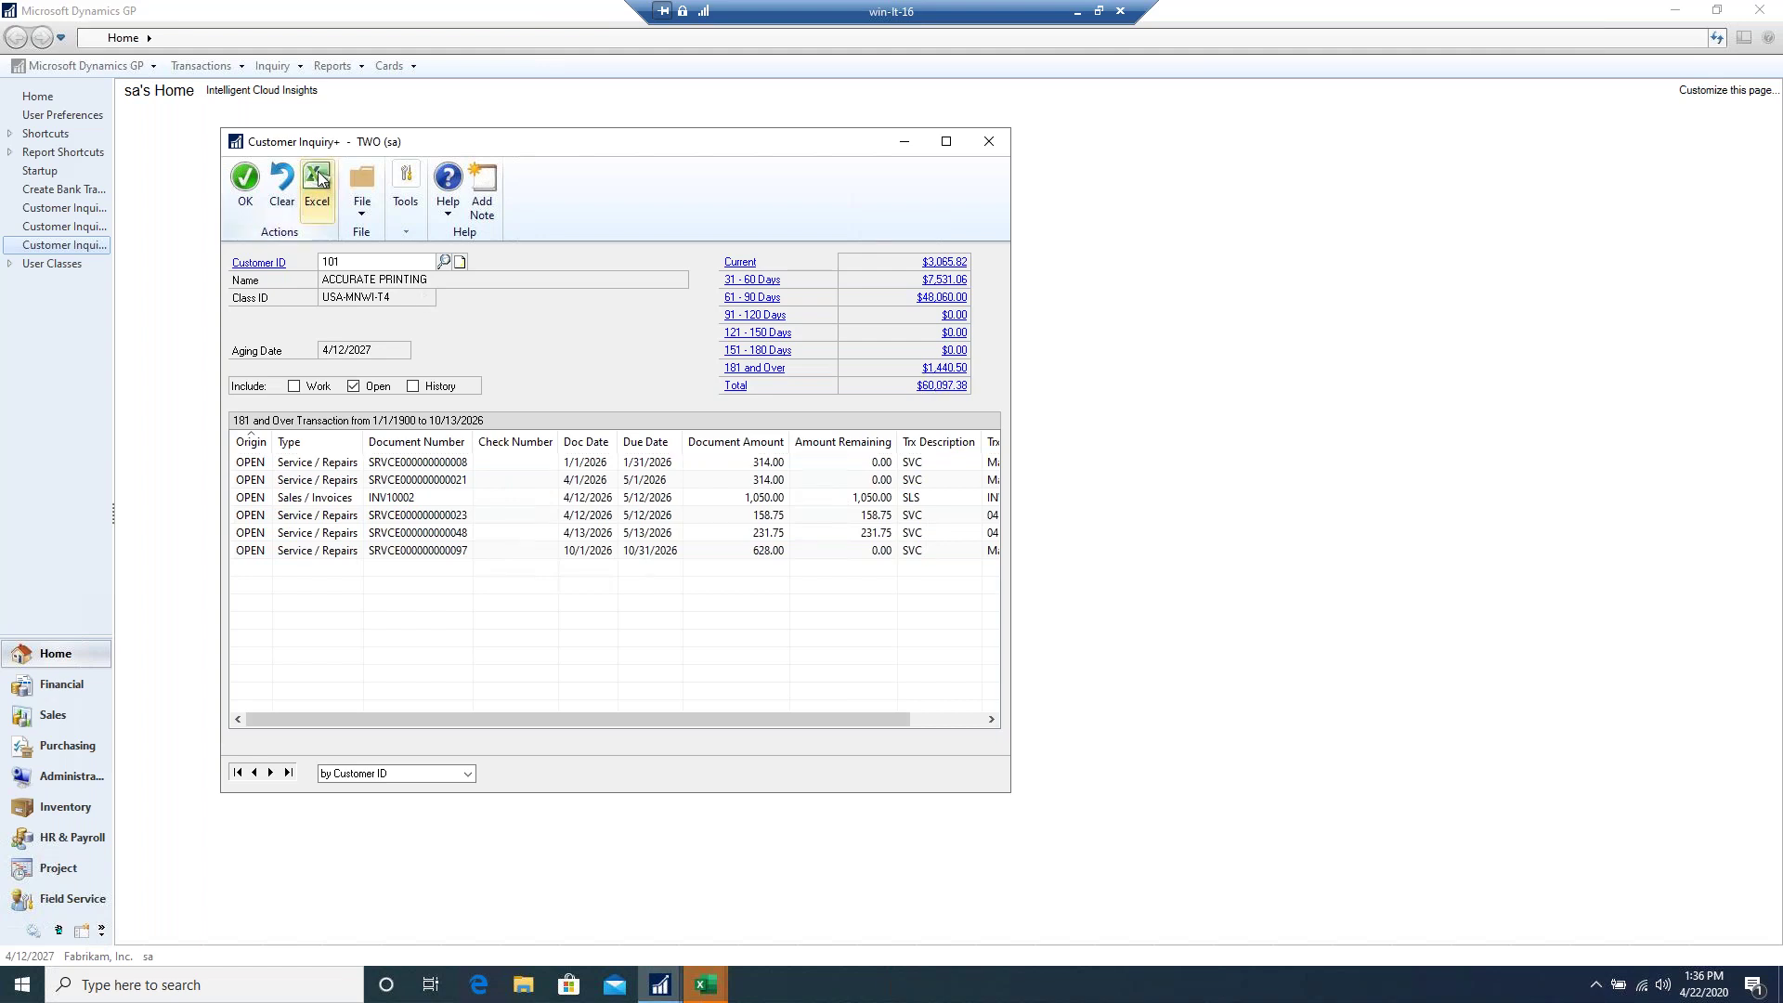
mouse_move(705, 984)
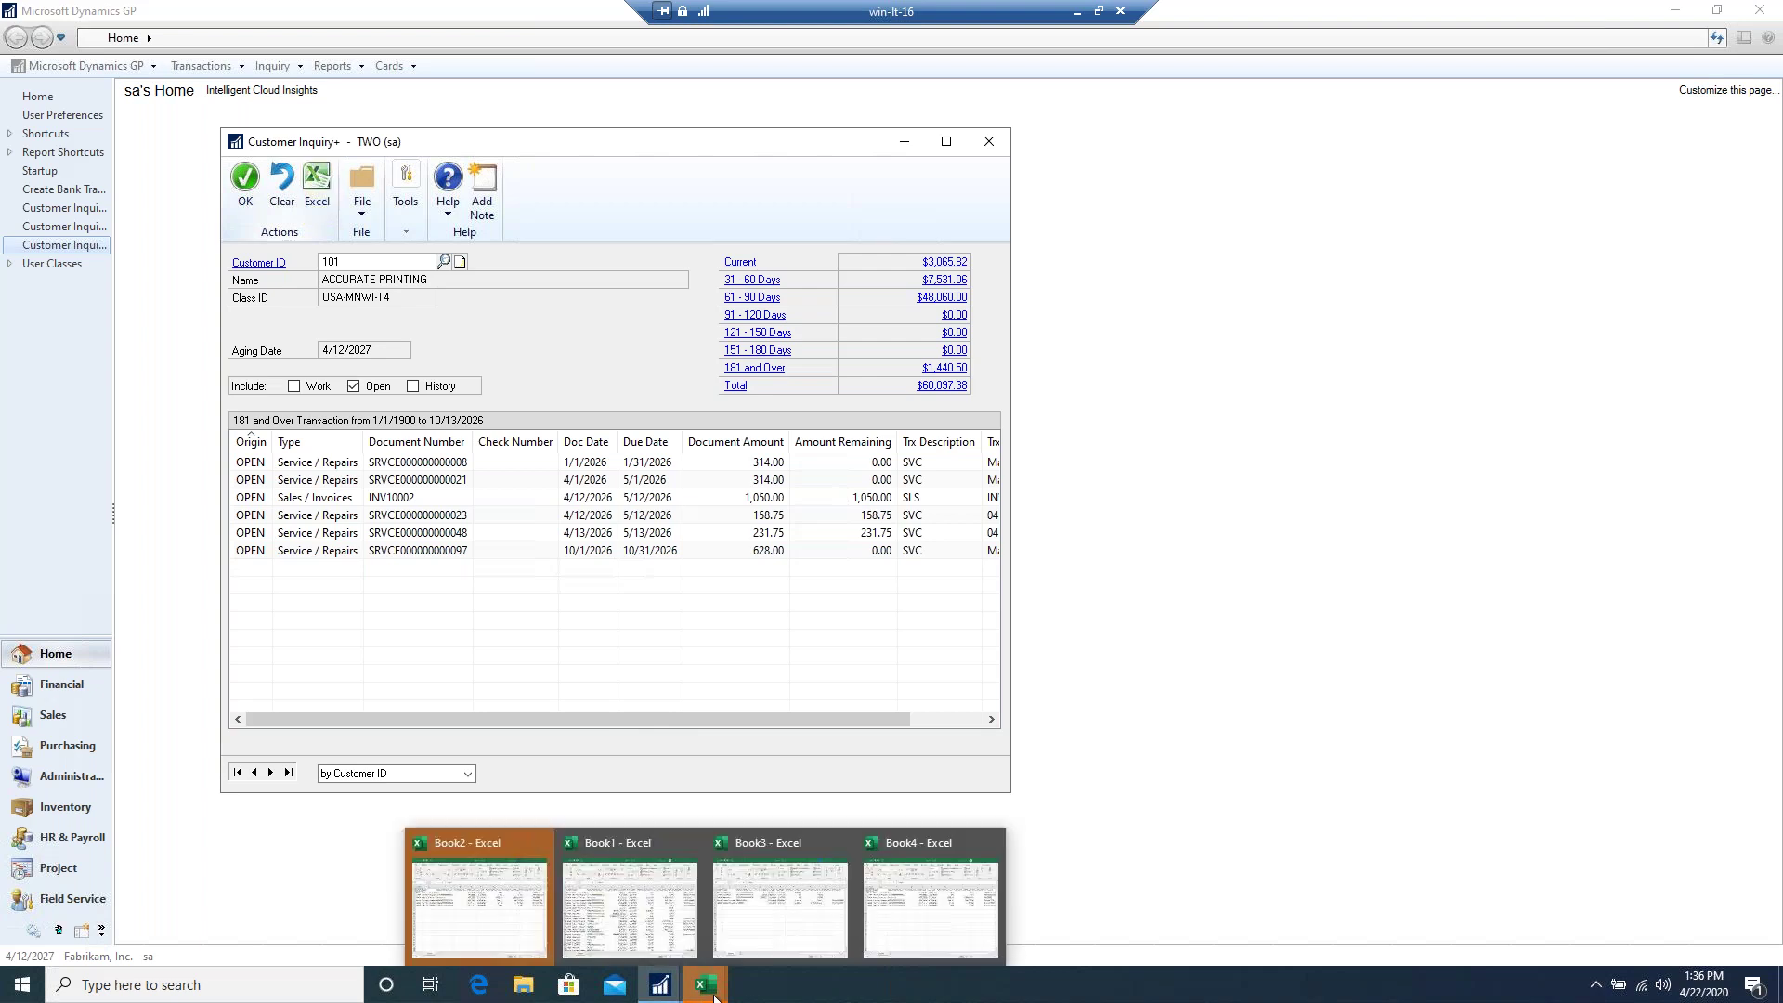
left_click(968, 921)
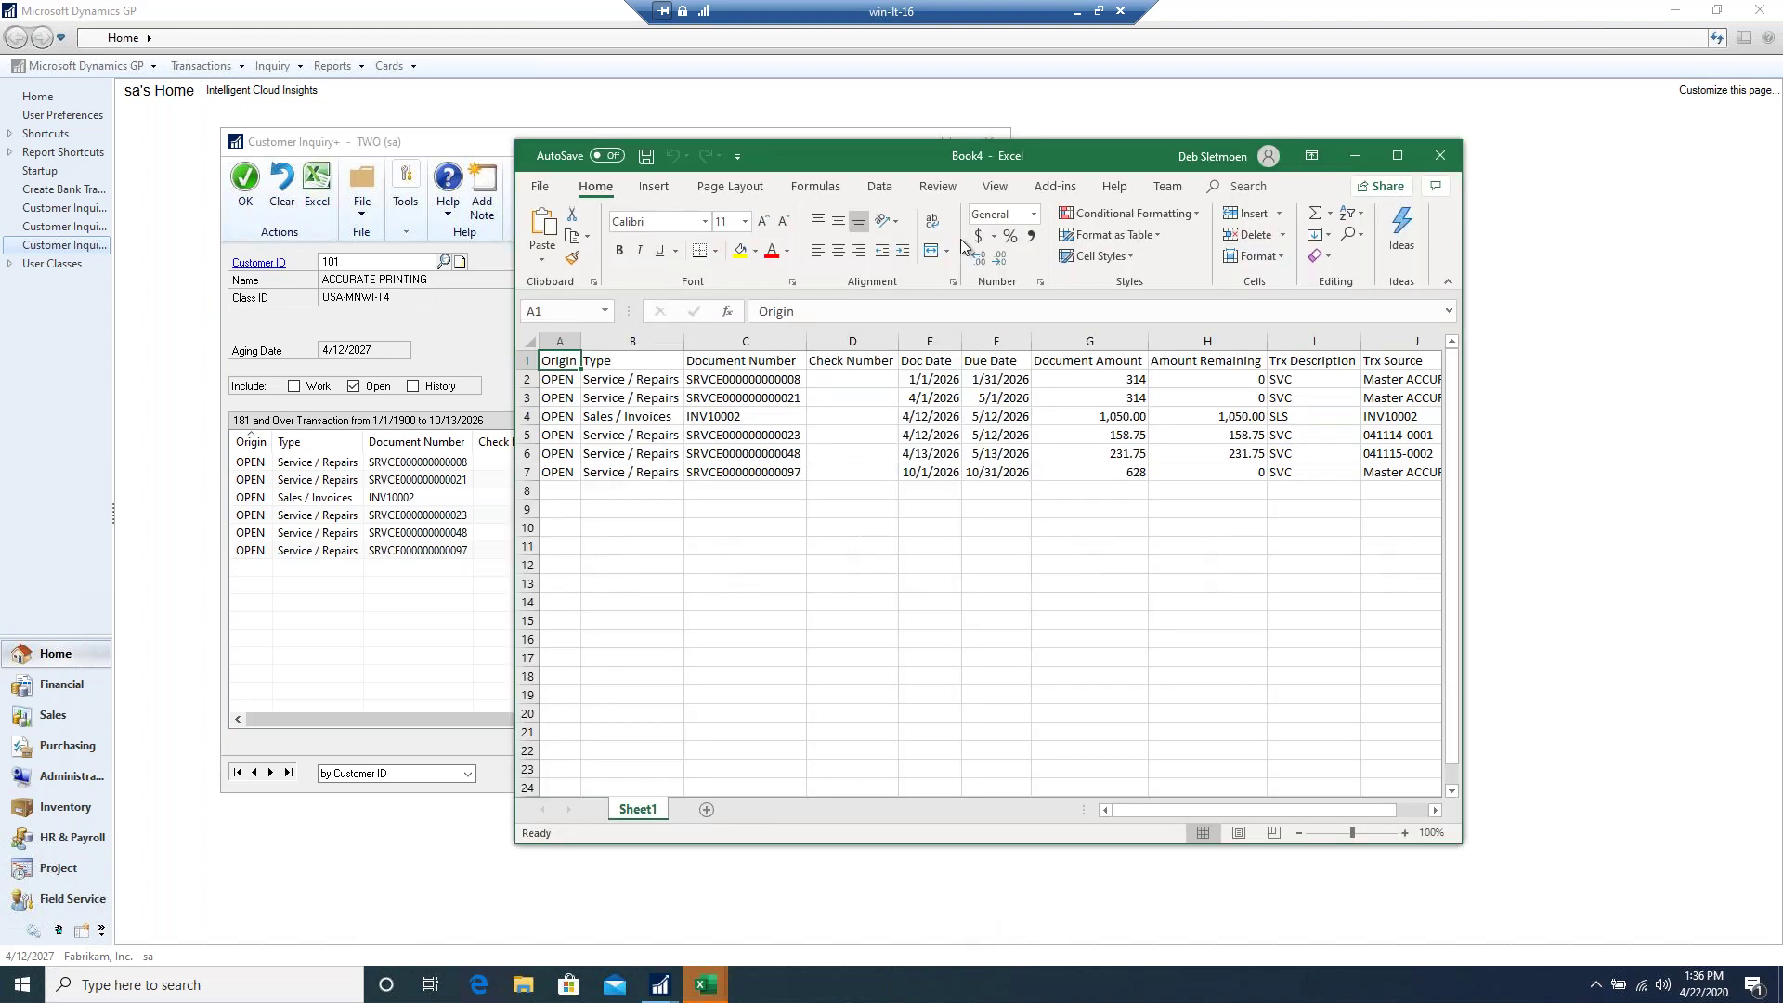
- Select the exported data in B2:G7, move the workbook clear of the transaction list, and return to Customer Inquiry+ in Dynamics GP
left_click(613, 380)
left_click_drag(629, 422, 1094, 478)
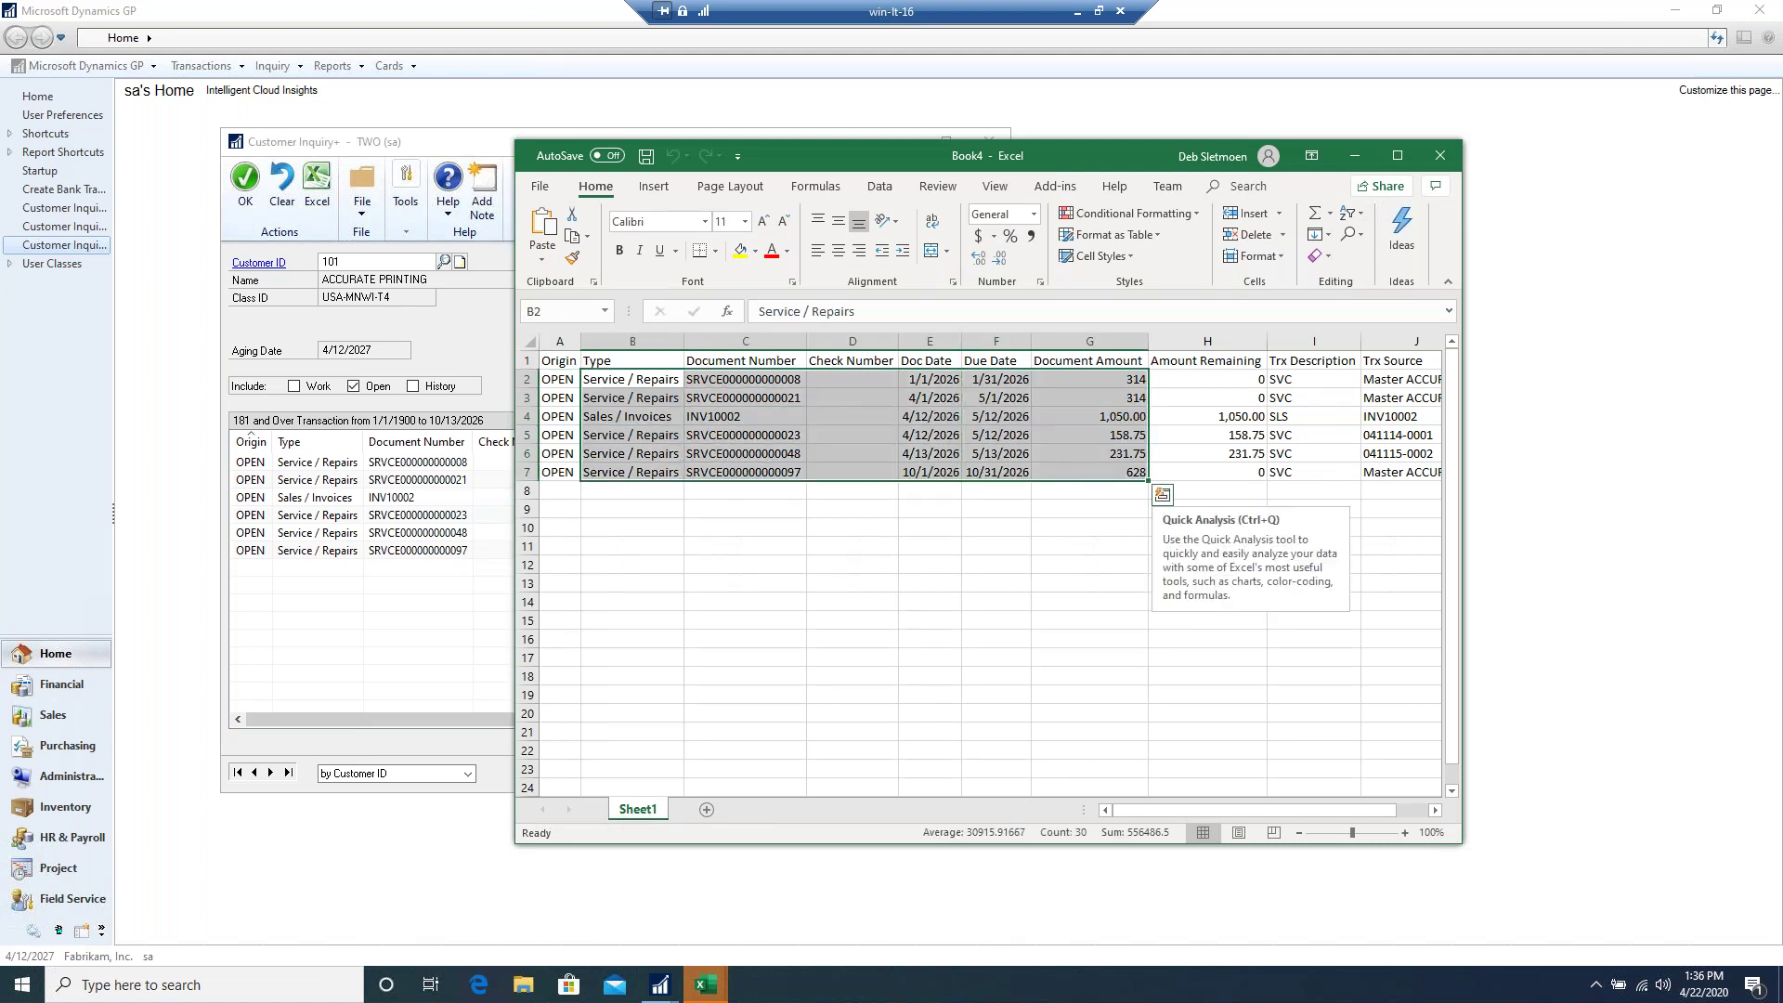
left_click_drag(832, 370, 828, 611)
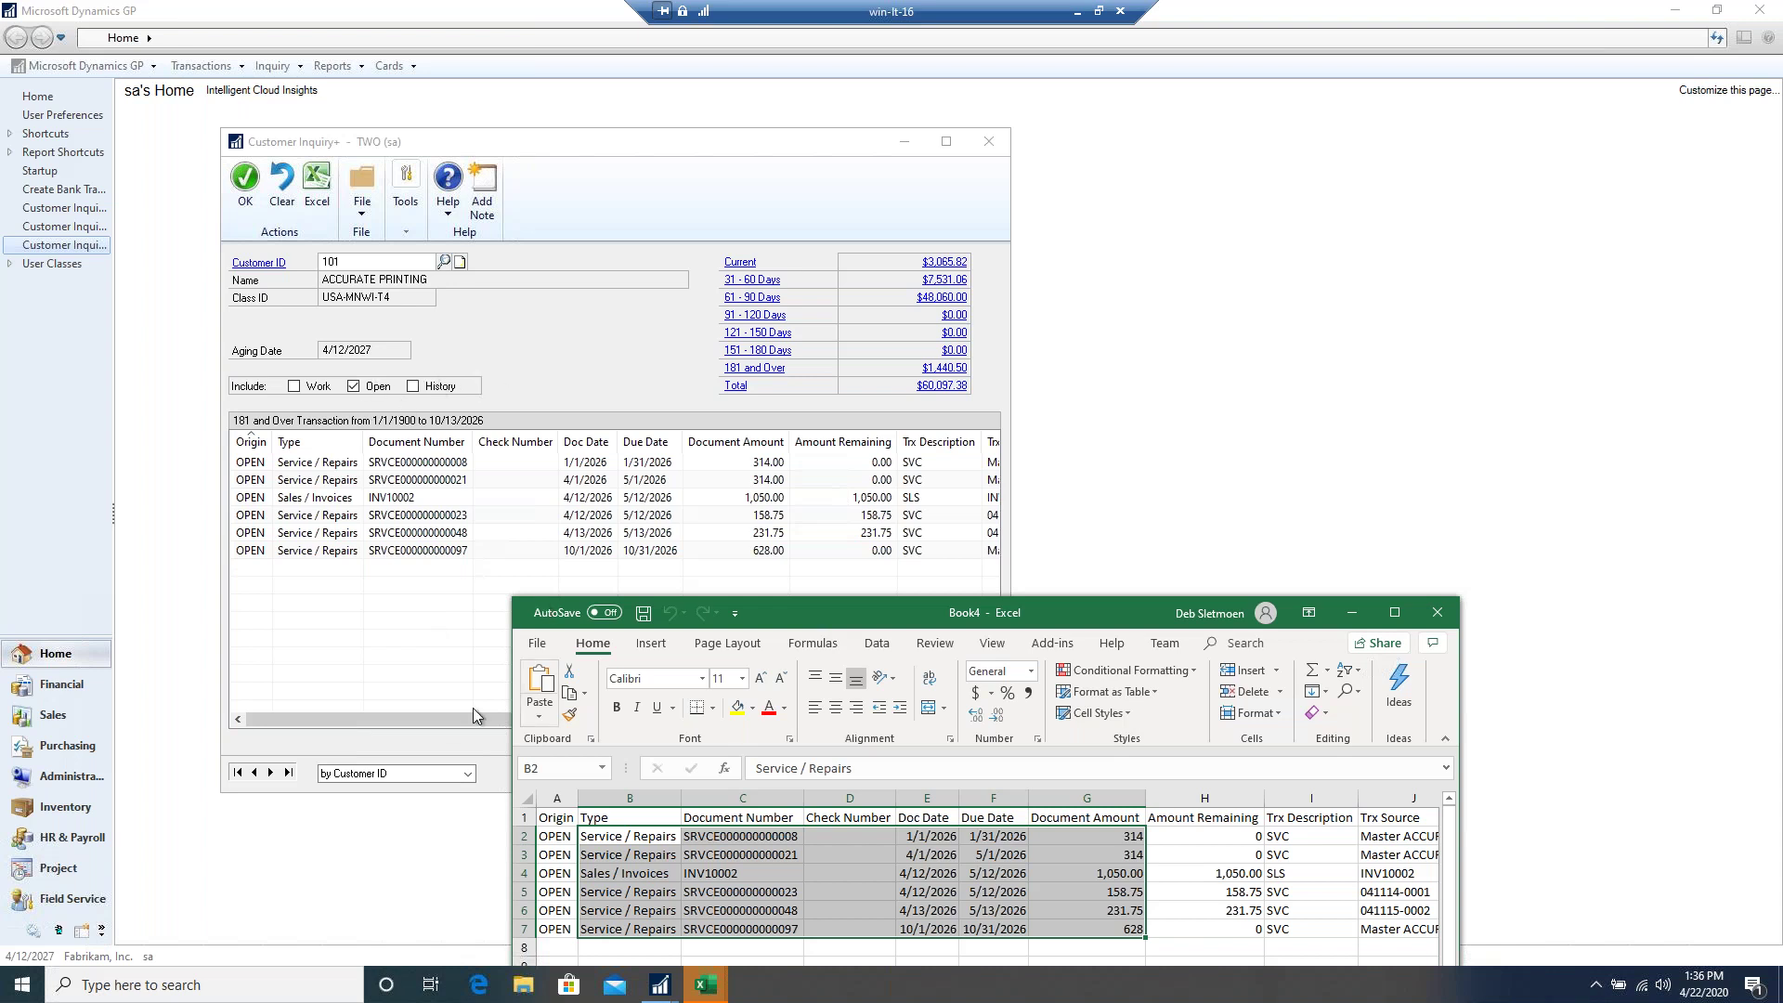
mouse_move(438, 715)
left_mouse_down()
mouse_move(788, 715)
mouse_move(440, 681)
left_mouse_up()
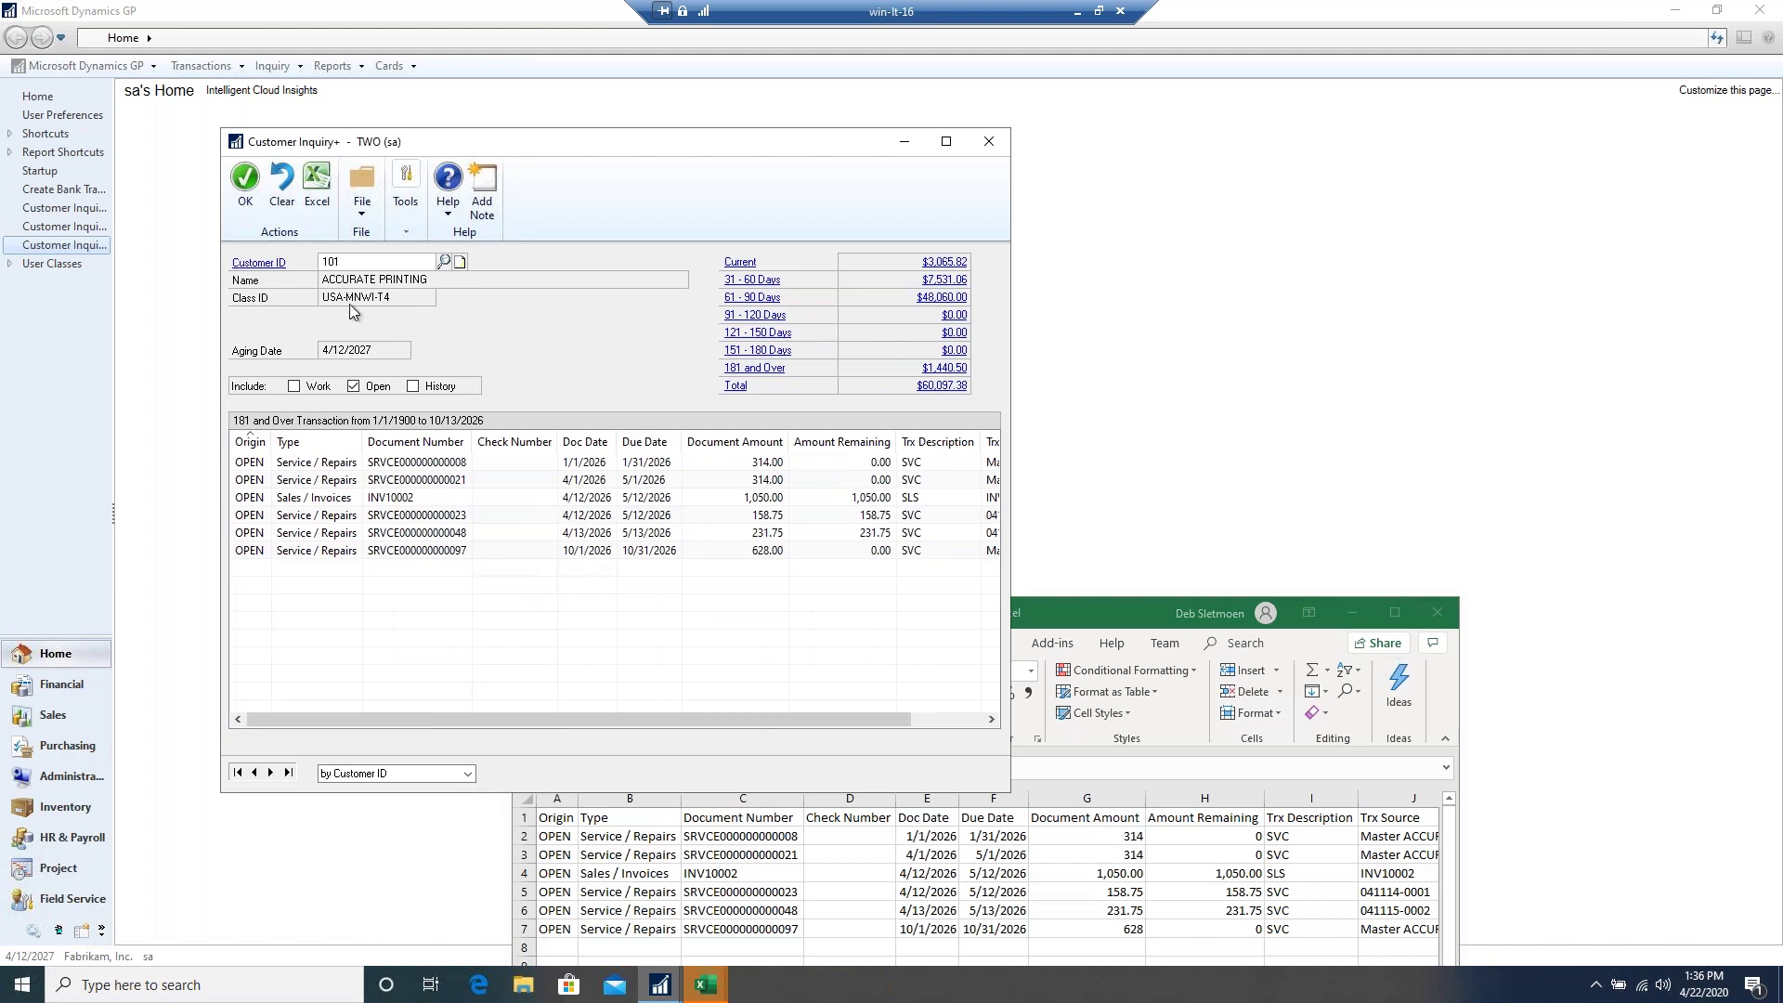
- View the customer's 31 - 60 Days and Current transactions, then list all transactions through the aging total
left_click(929, 281)
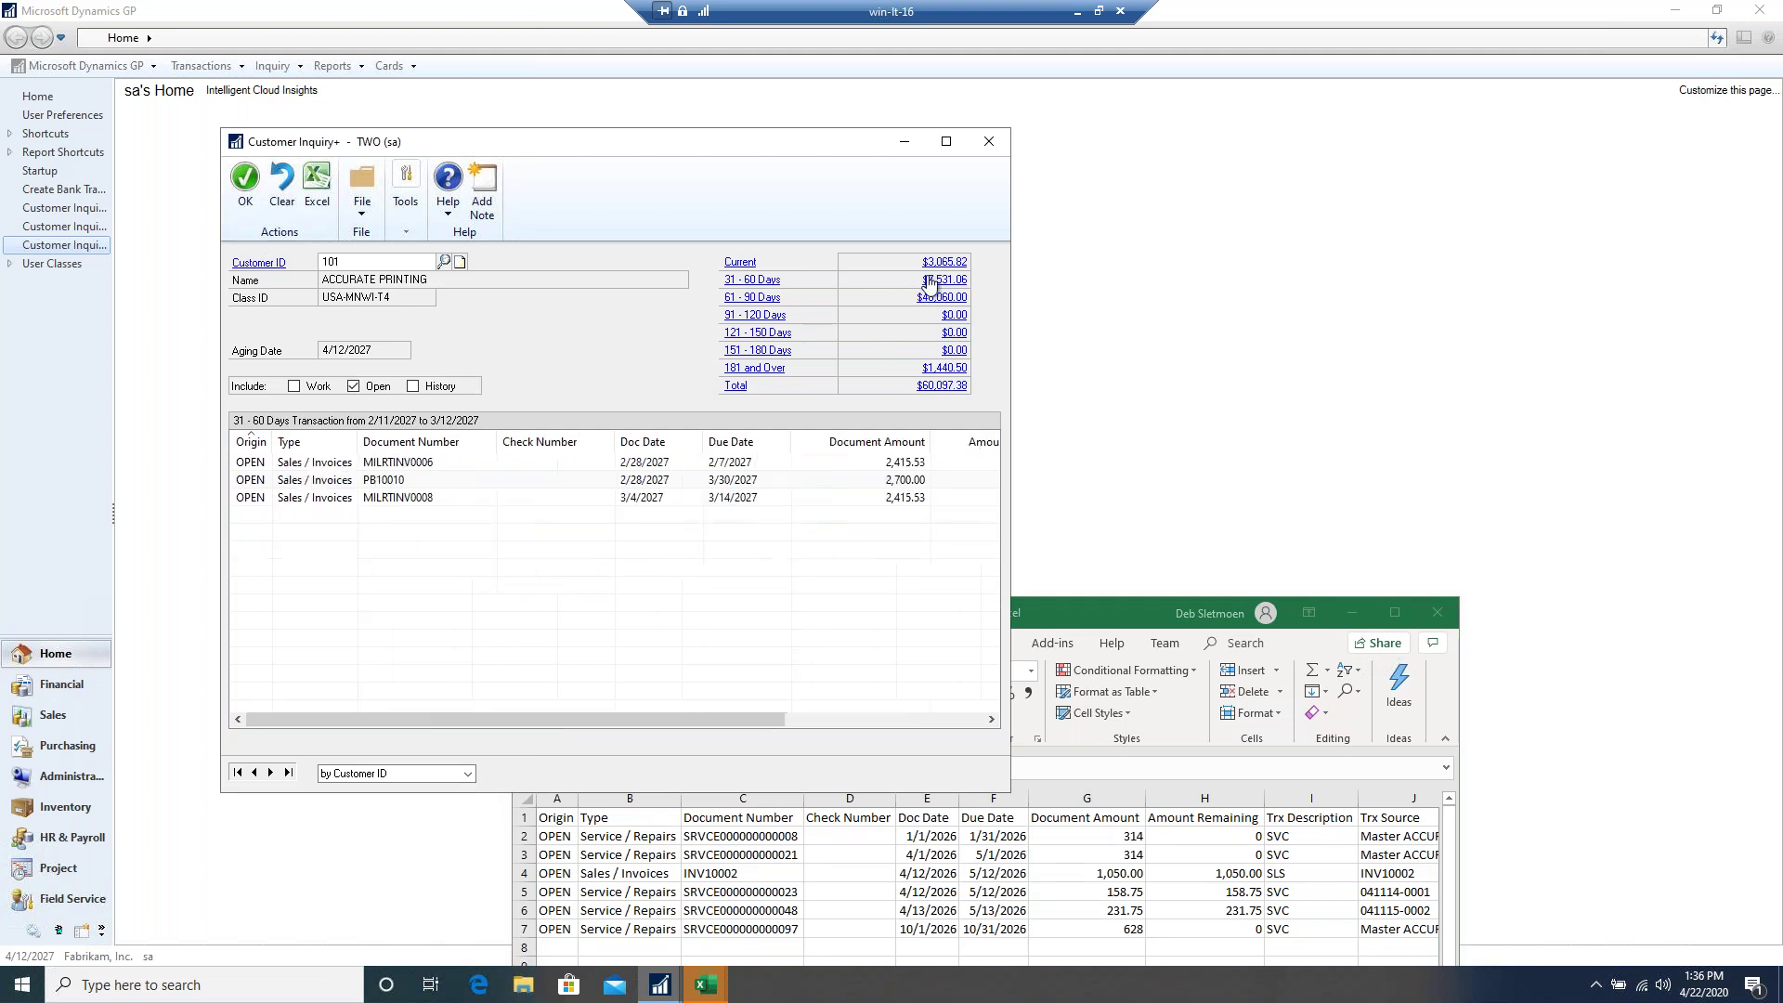
left_click(954, 263)
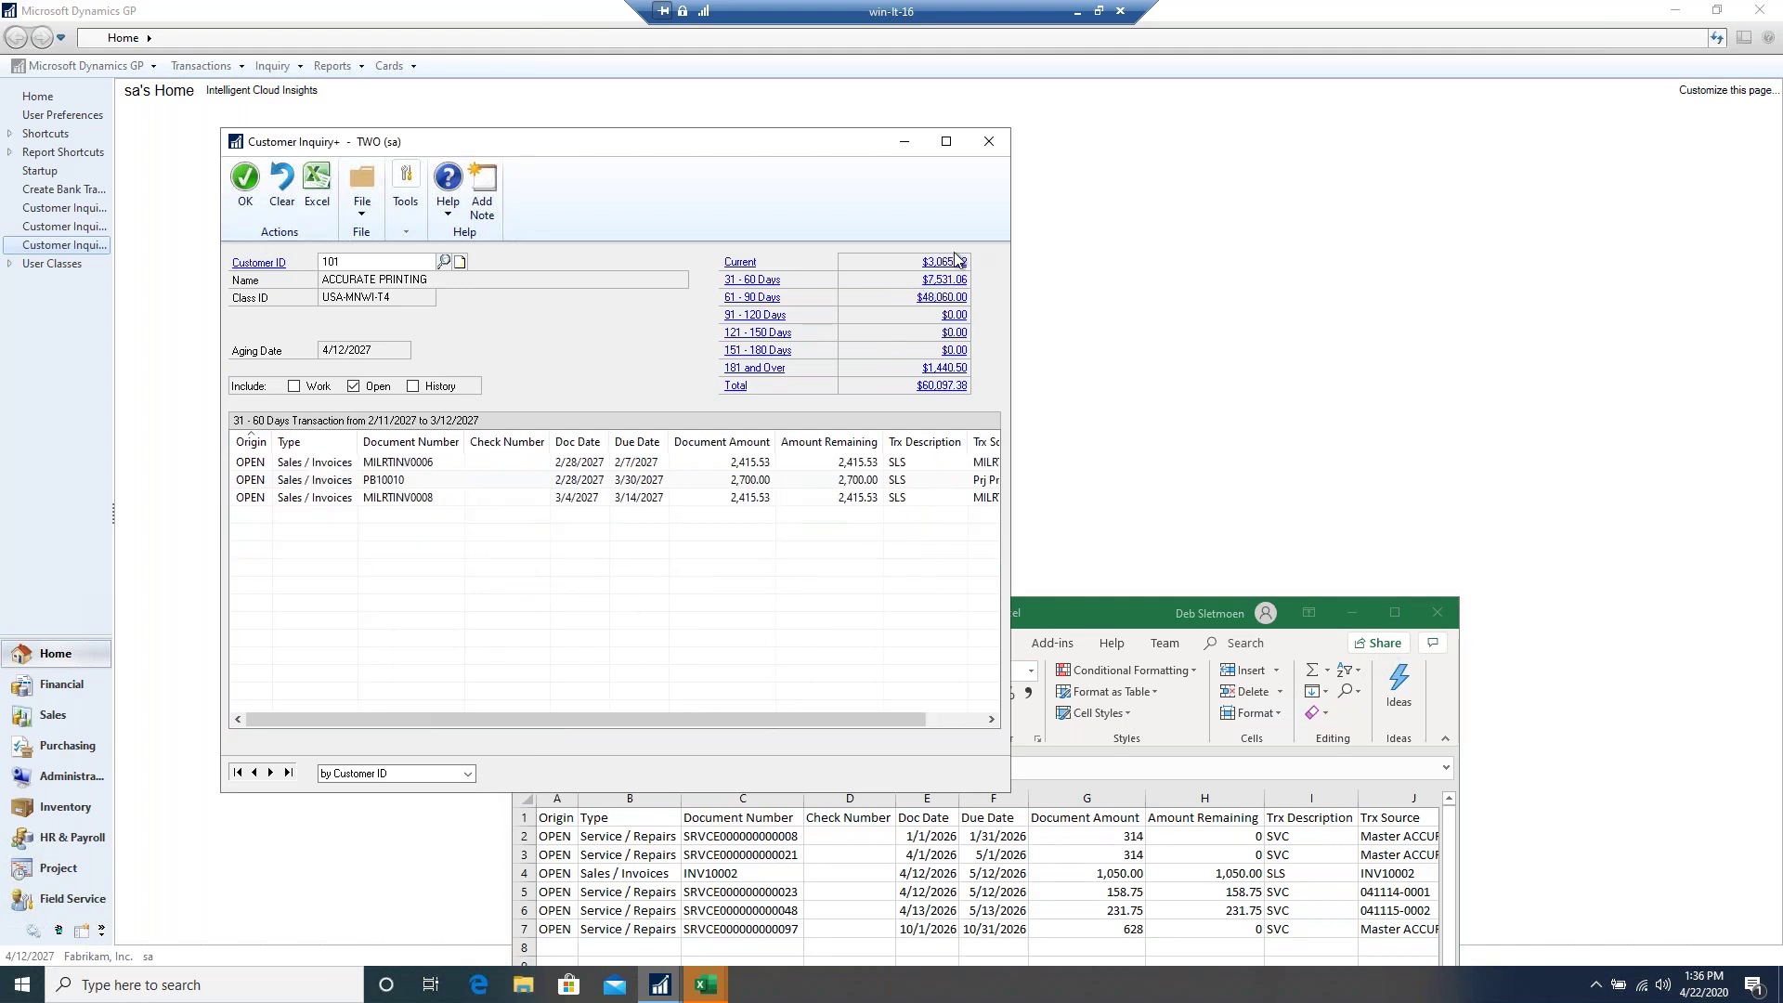
left_click(939, 389)
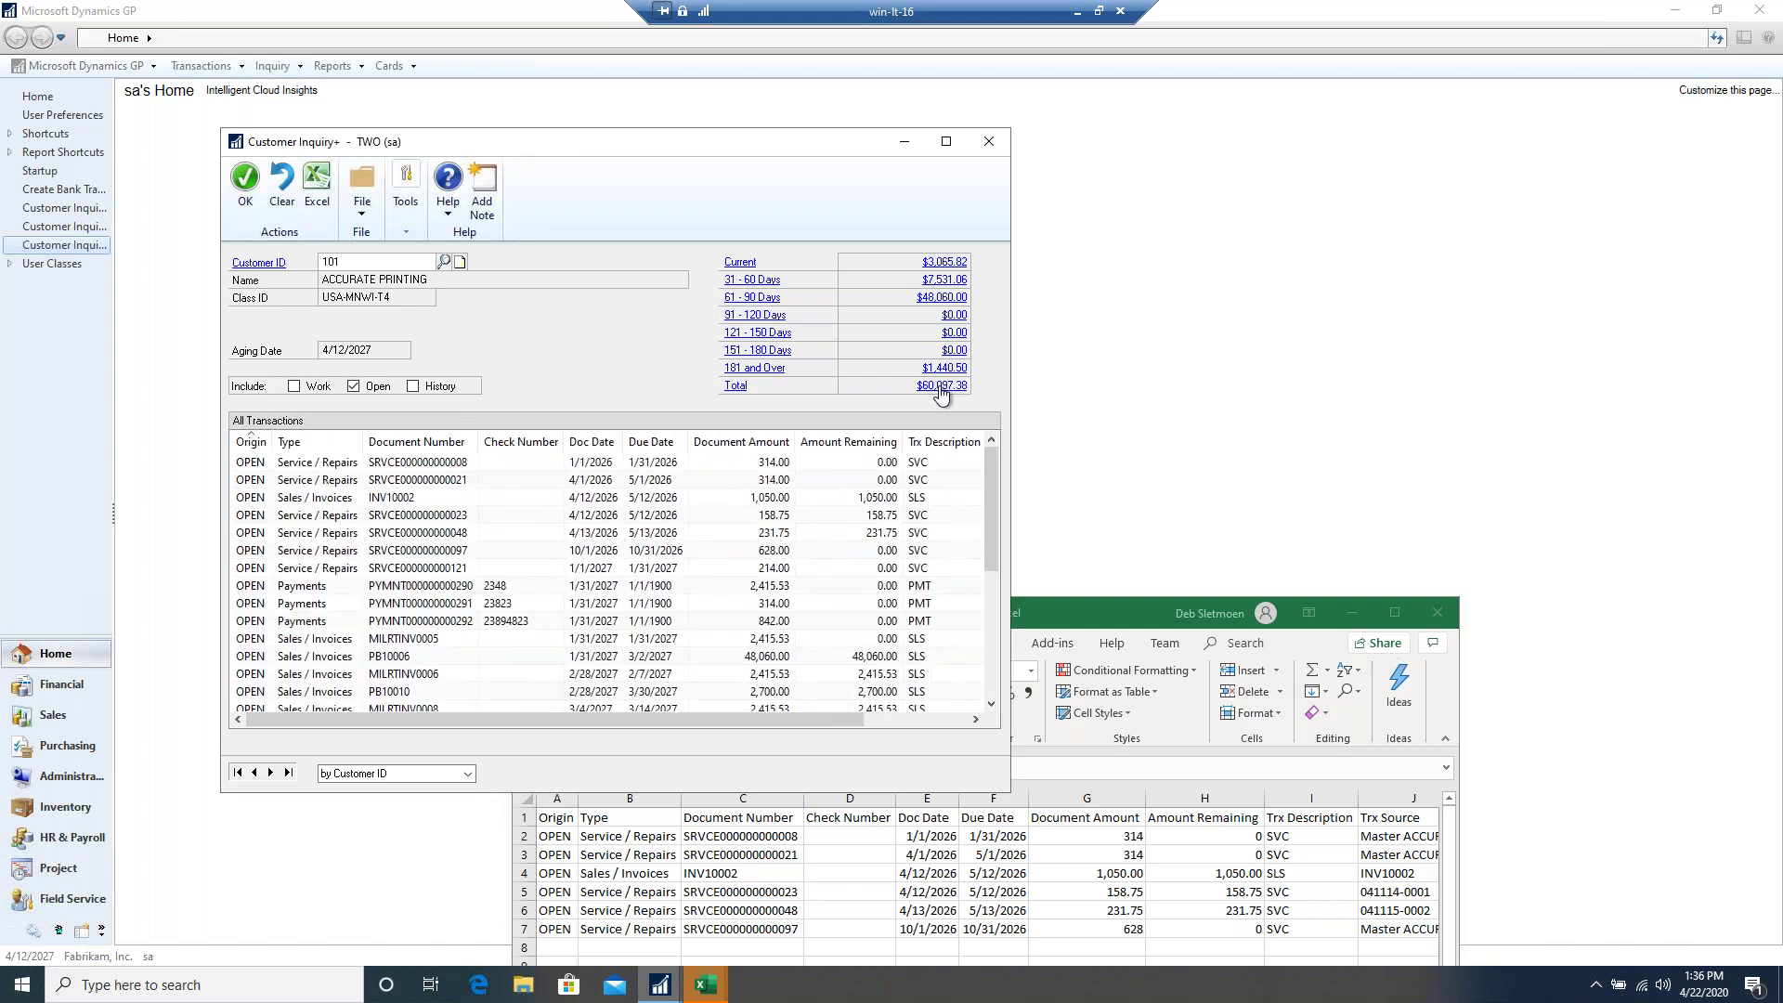